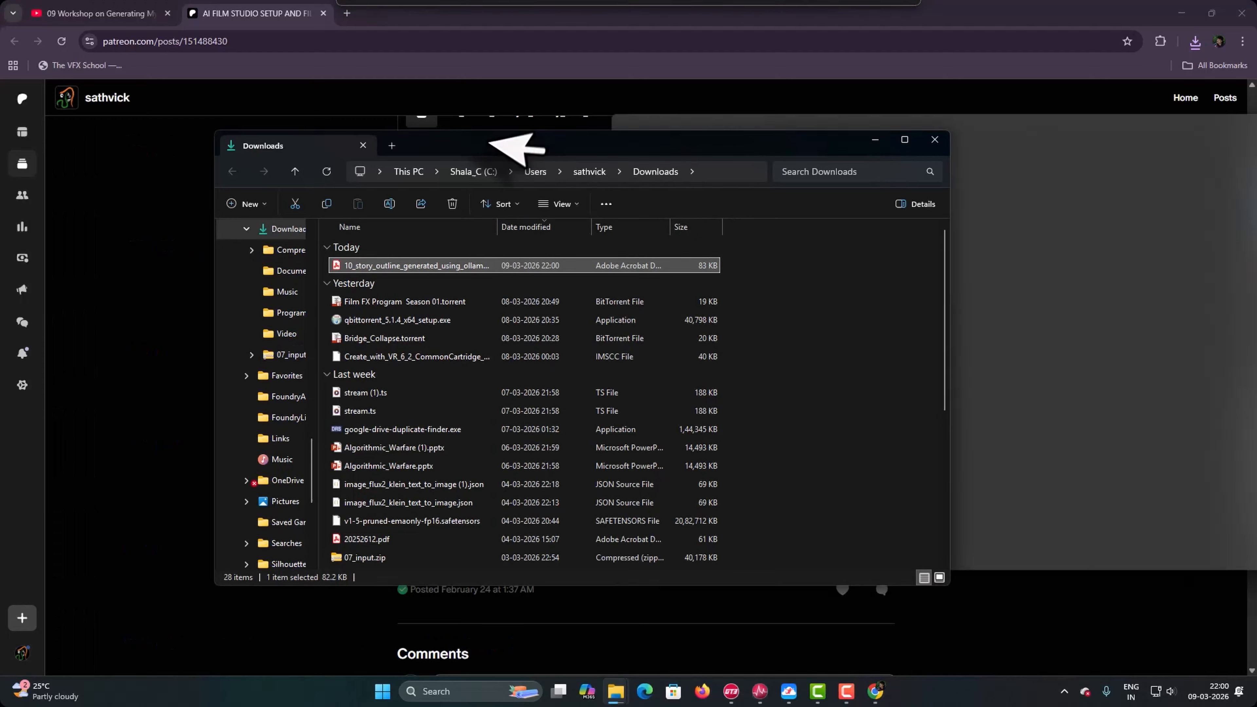
# Step: Open the 10_story_outline PDF from the Downloads folder and read through its shot-by-shot outline and the ComfyUI keyframe list
pyautogui.moveTo(499, 139); pyautogui.dragTo(489, 134)
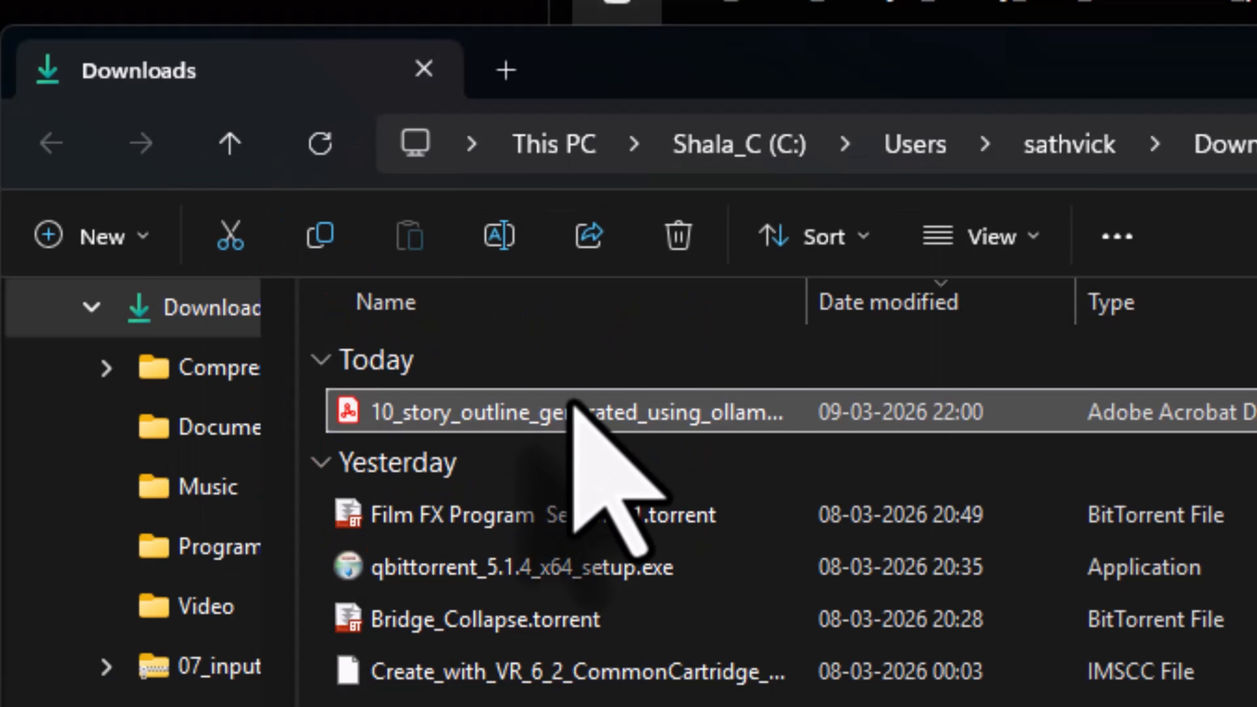
pyautogui.doubleClick(421, 261)
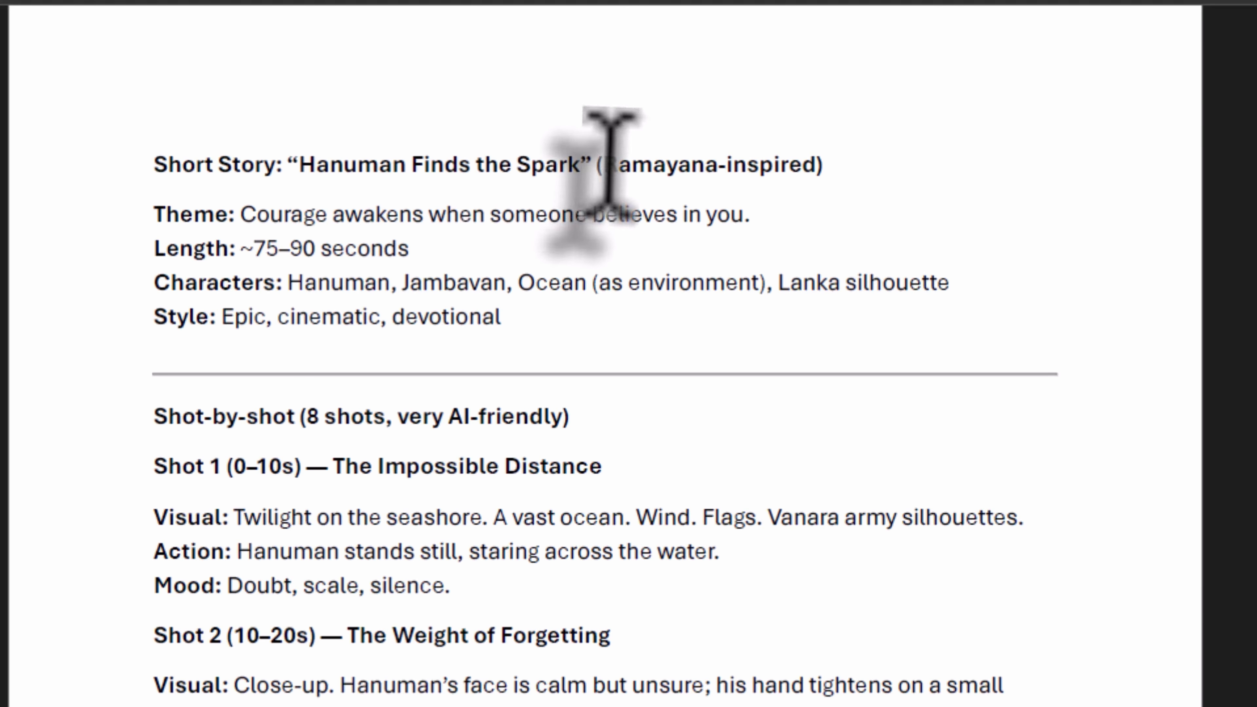
pyautogui.scroll(-1, 365, 386)
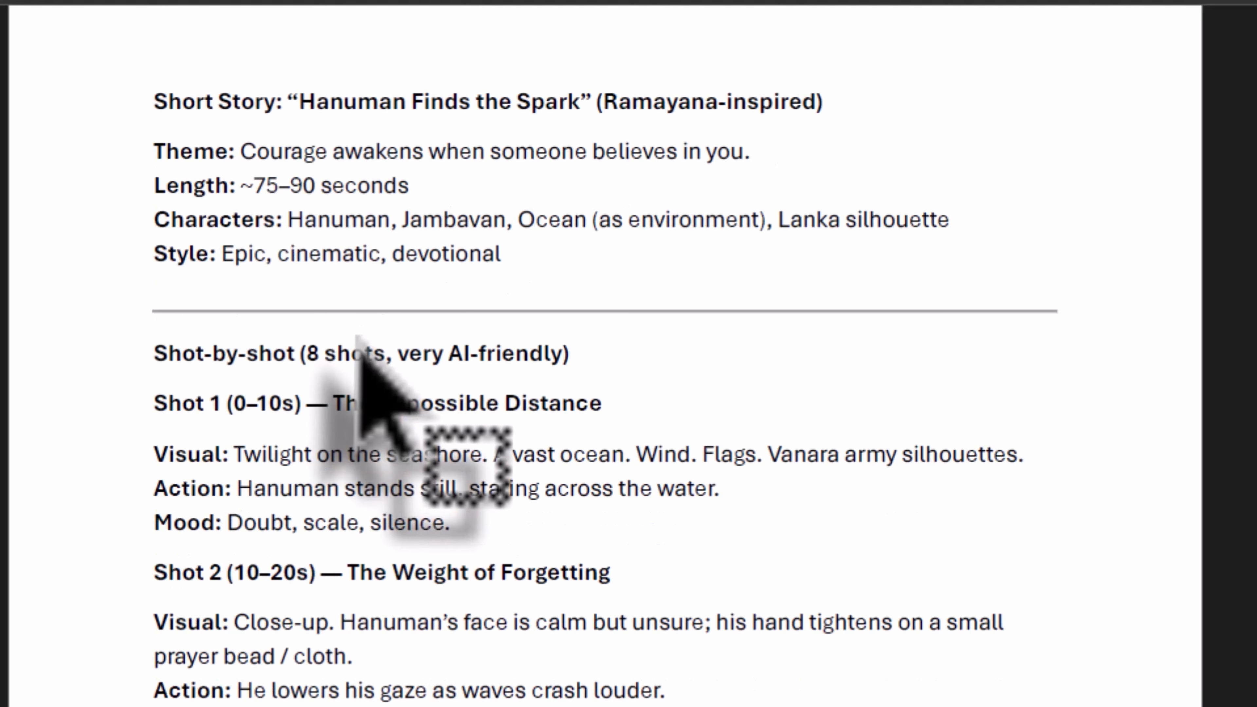
pyautogui.scroll(-1, 343, 336)
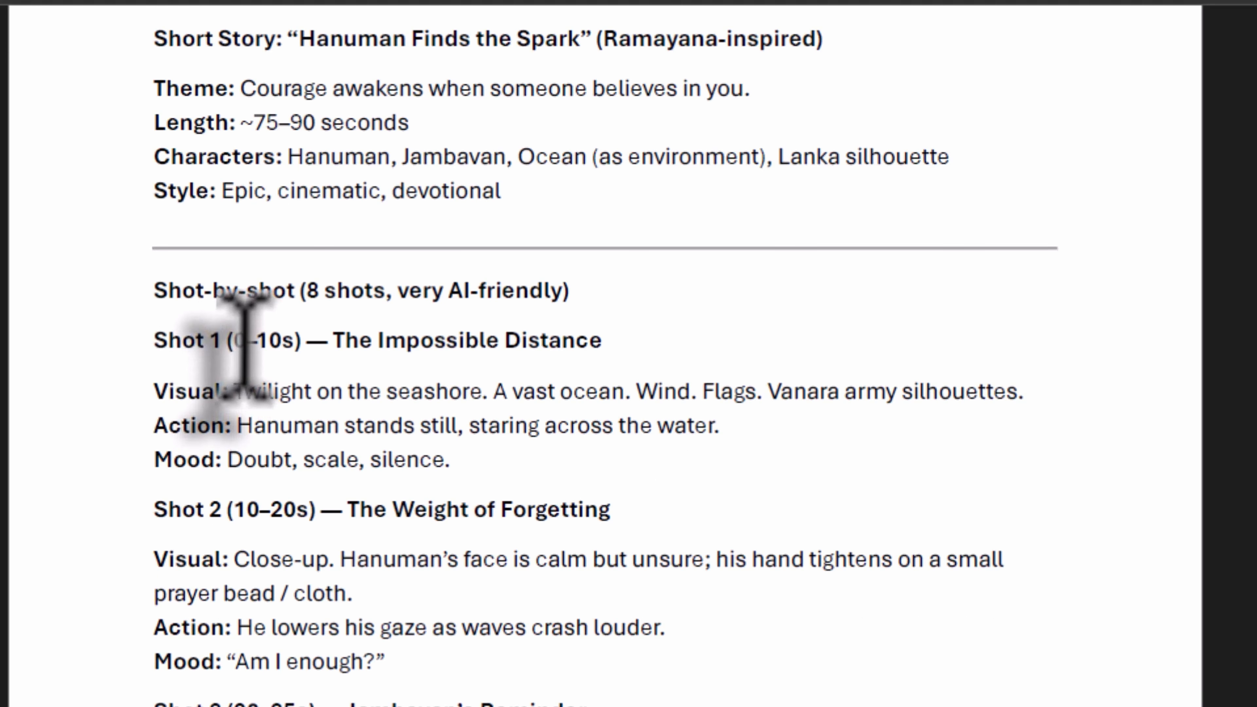
pyautogui.scroll(-2, 280, 440)
pyautogui.scroll(-7, 301, 643)
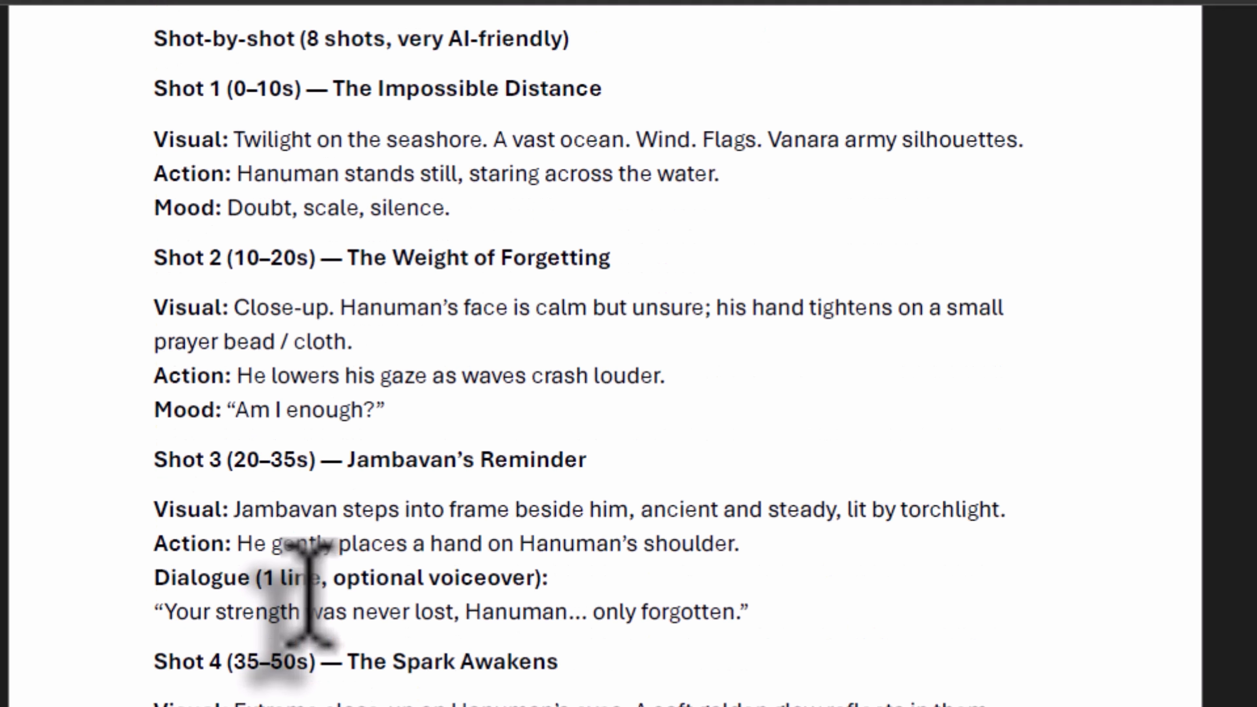
pyautogui.scroll(-12, 227, 688)
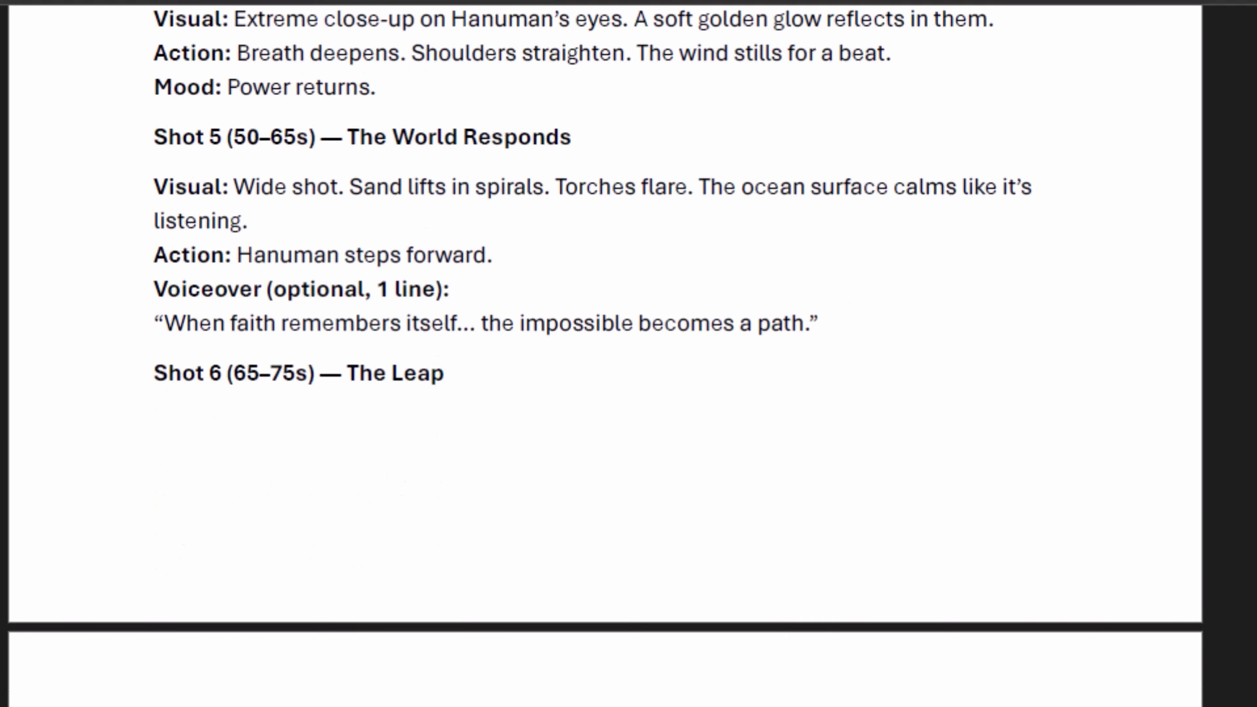
pyautogui.scroll(-2, 226, 682)
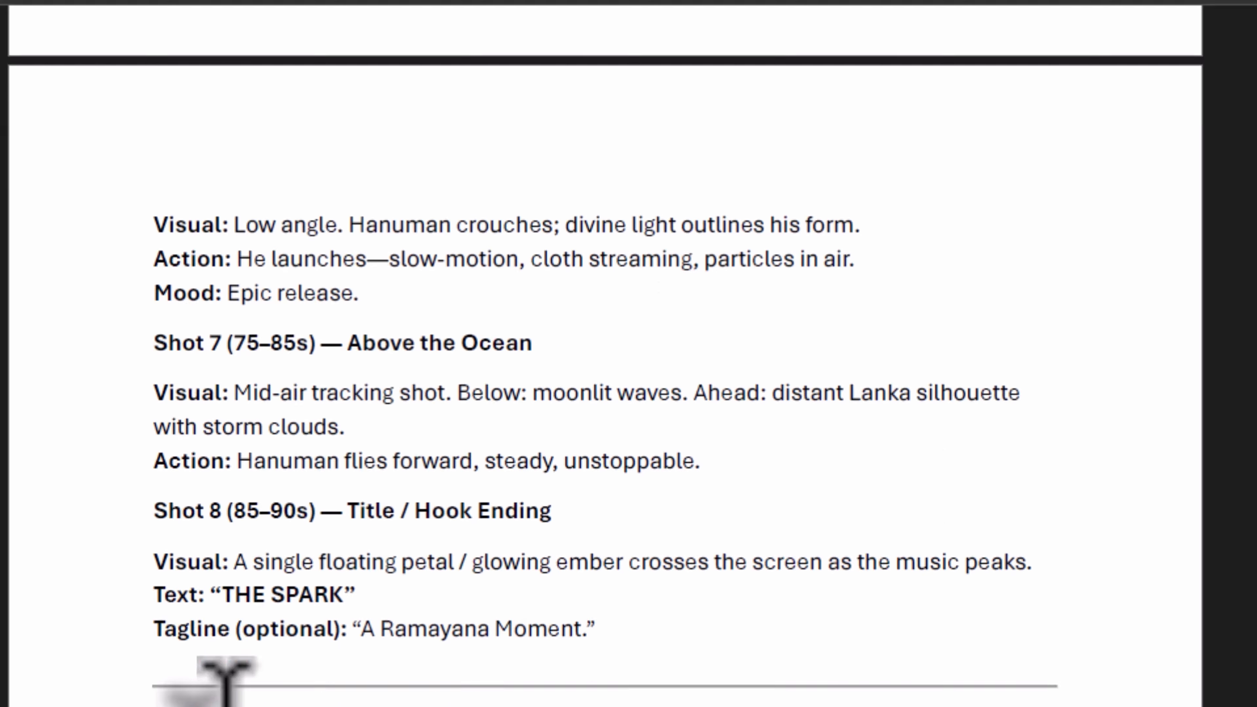
pyautogui.scroll(-7, 226, 678)
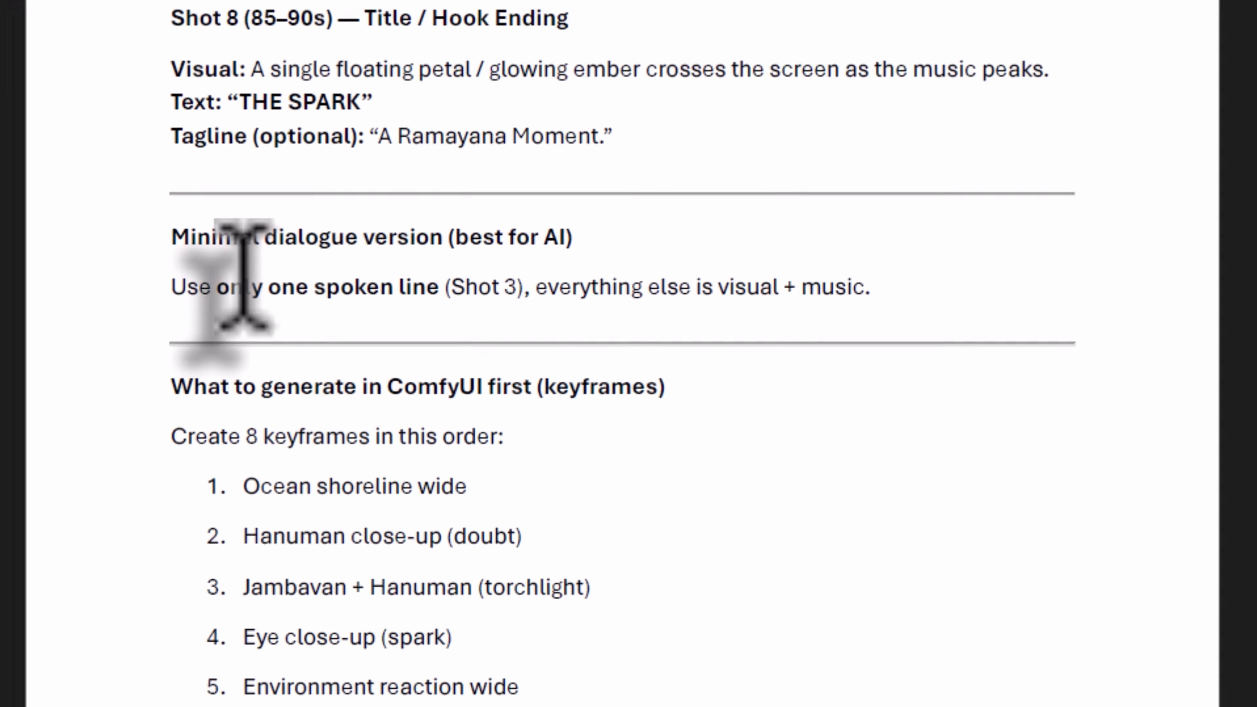
pyautogui.scroll(-4, 245, 230)
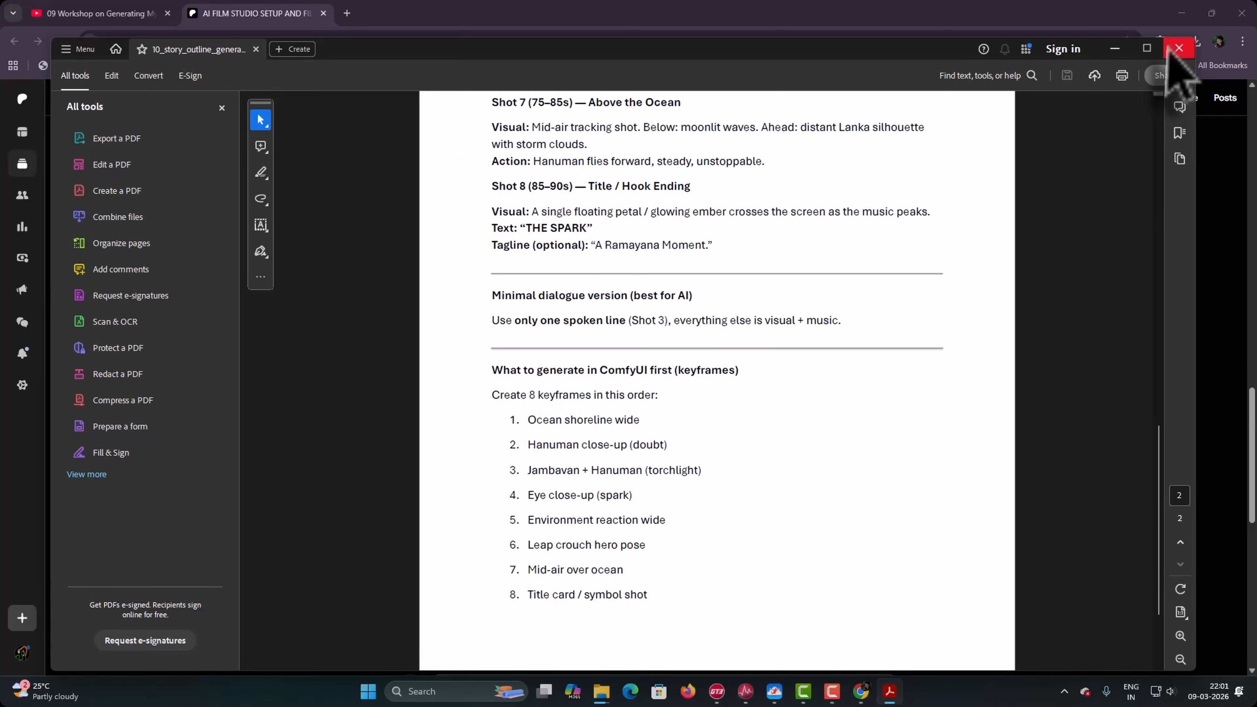
# Step: Clear the desktop of the story outline PDF, the browser and the Downloads folder window
pyautogui.click(1178, 48)
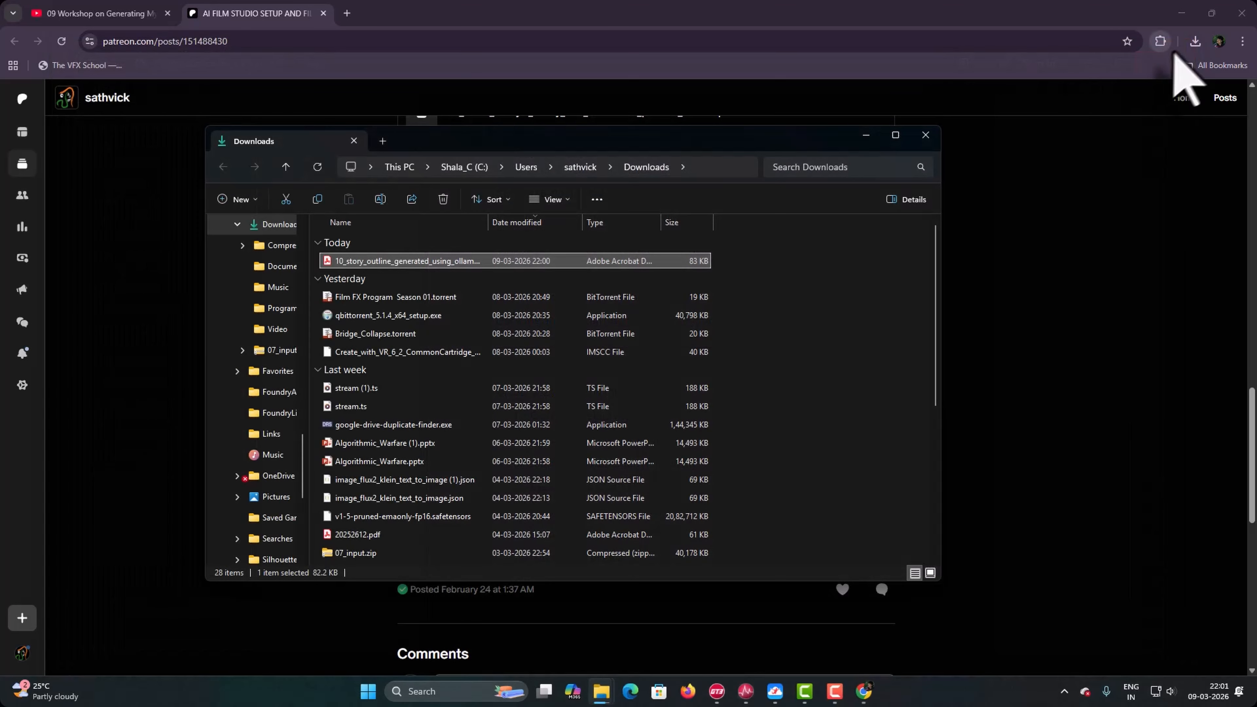
pyautogui.click(1182, 13)
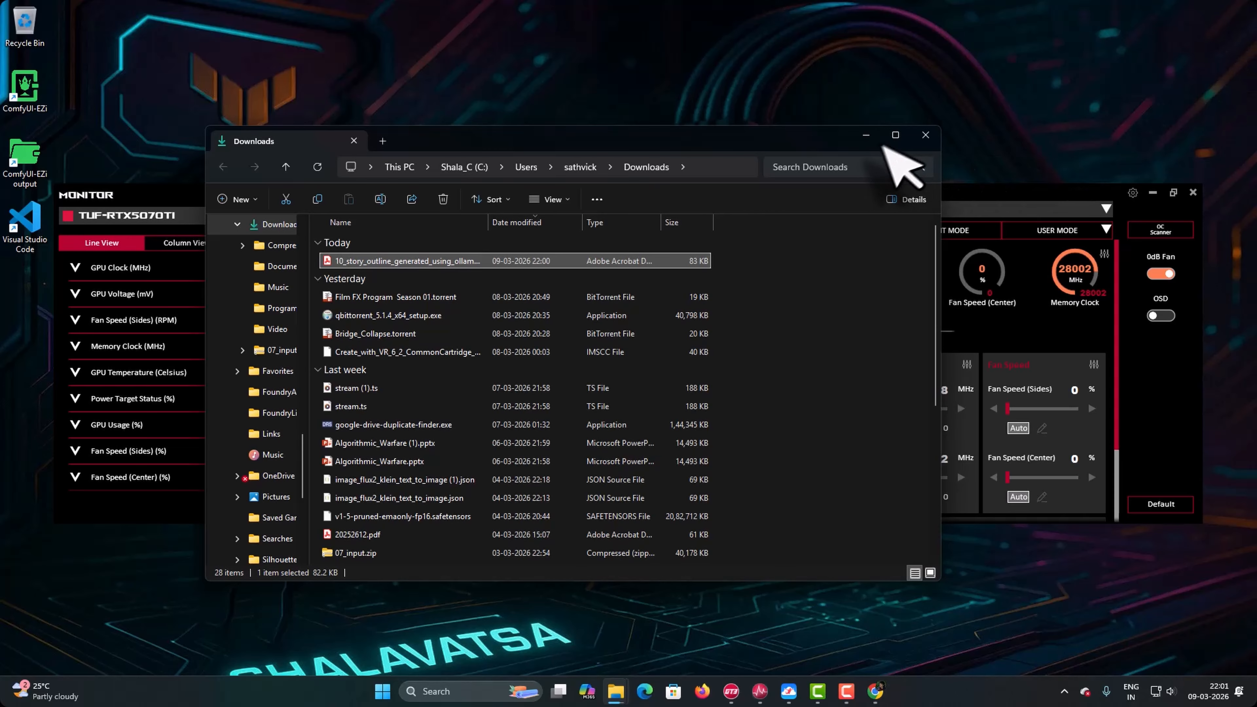
pyautogui.click(922, 136)
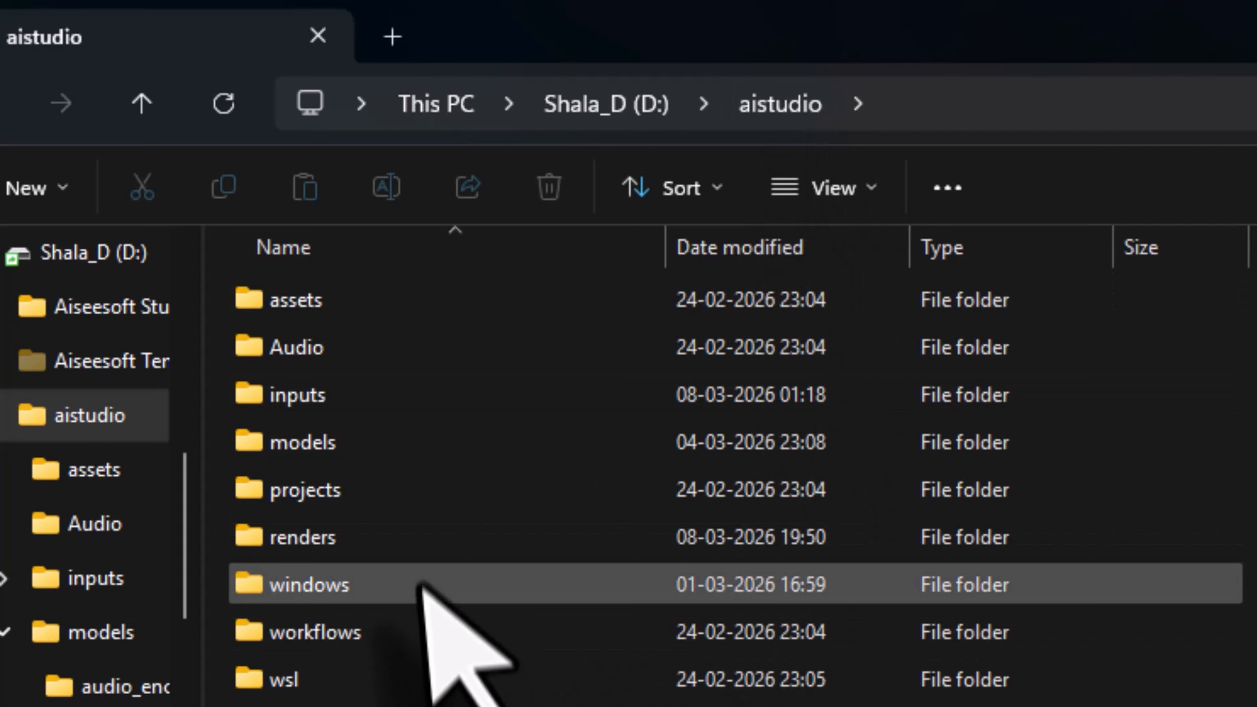
# Step: Launch ComfyUI with Start ComfyUI.bat from the windows\ComfyUI-Easy-Install folder inside aistudio
pyautogui.doubleClick(421, 584)
pyautogui.click(407, 312)
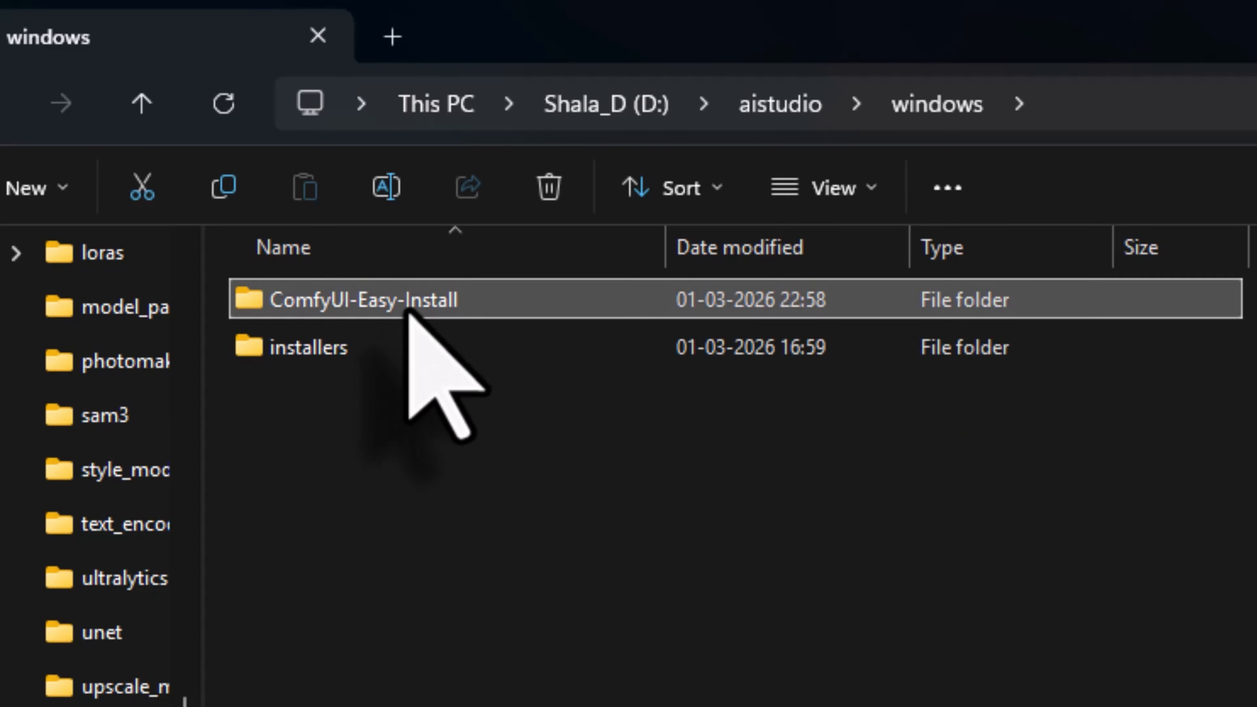
pyautogui.doubleClick(407, 312)
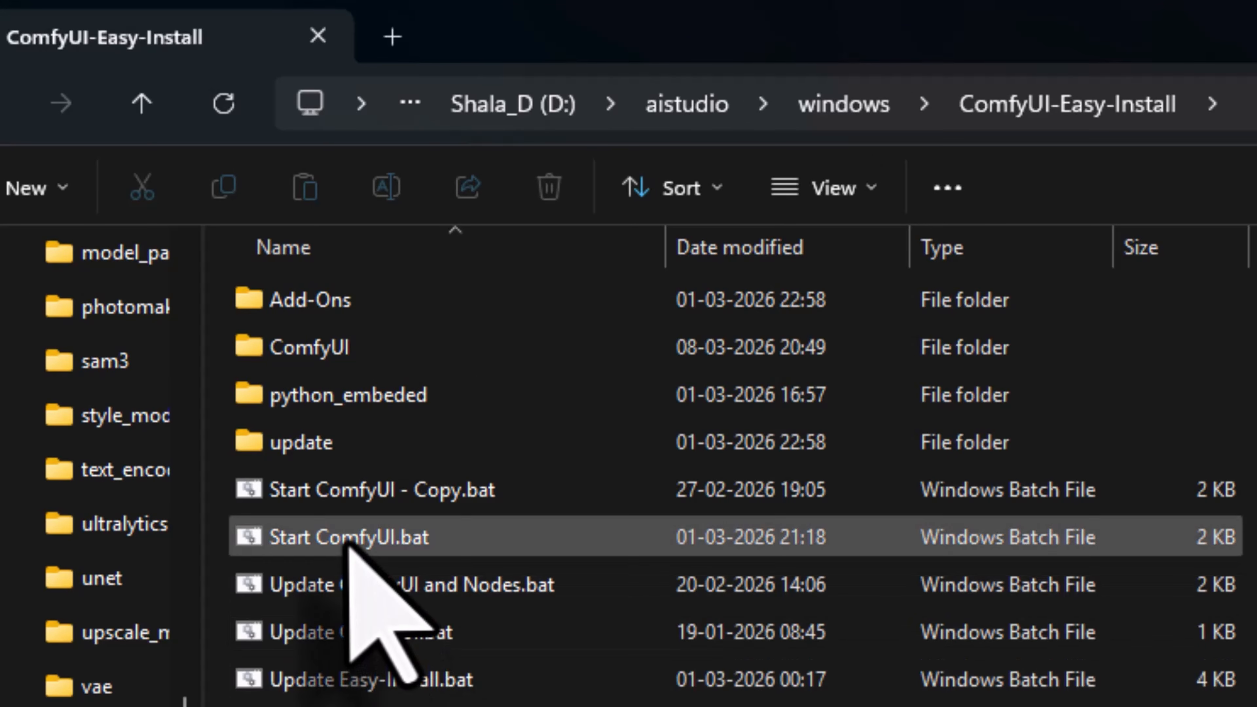
pyautogui.click(349, 540)
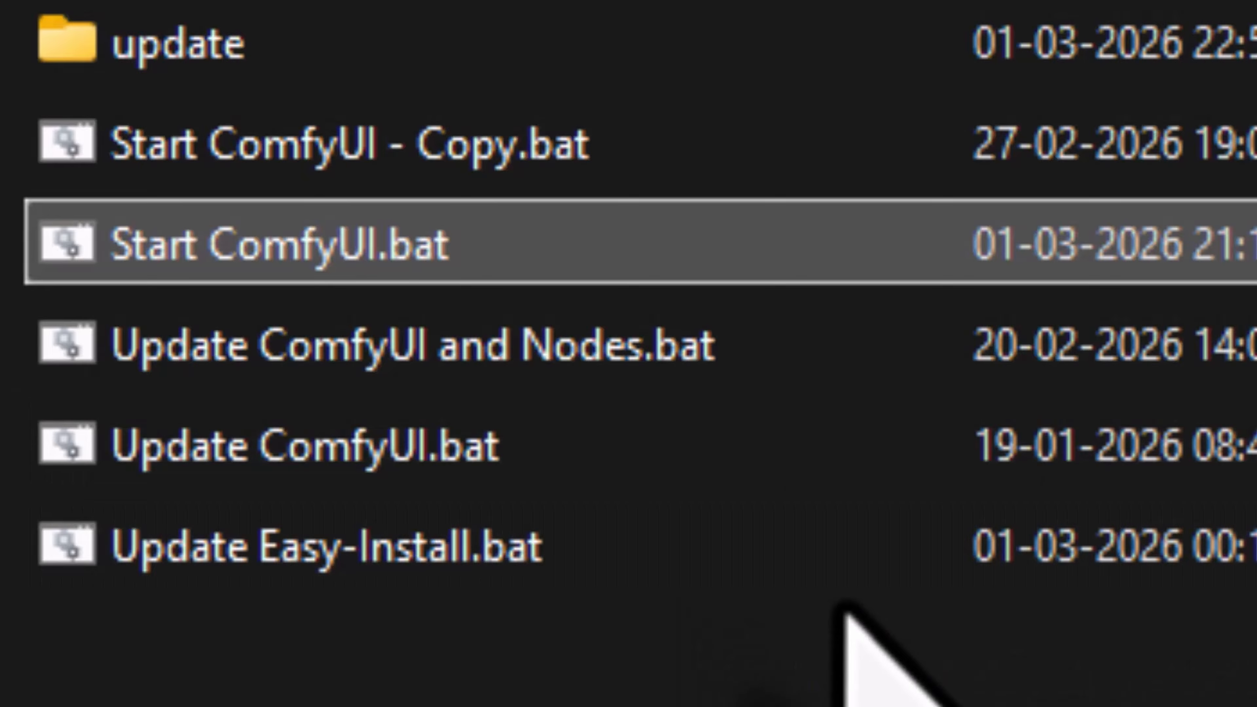
pyautogui.doubleClick(515, 255)
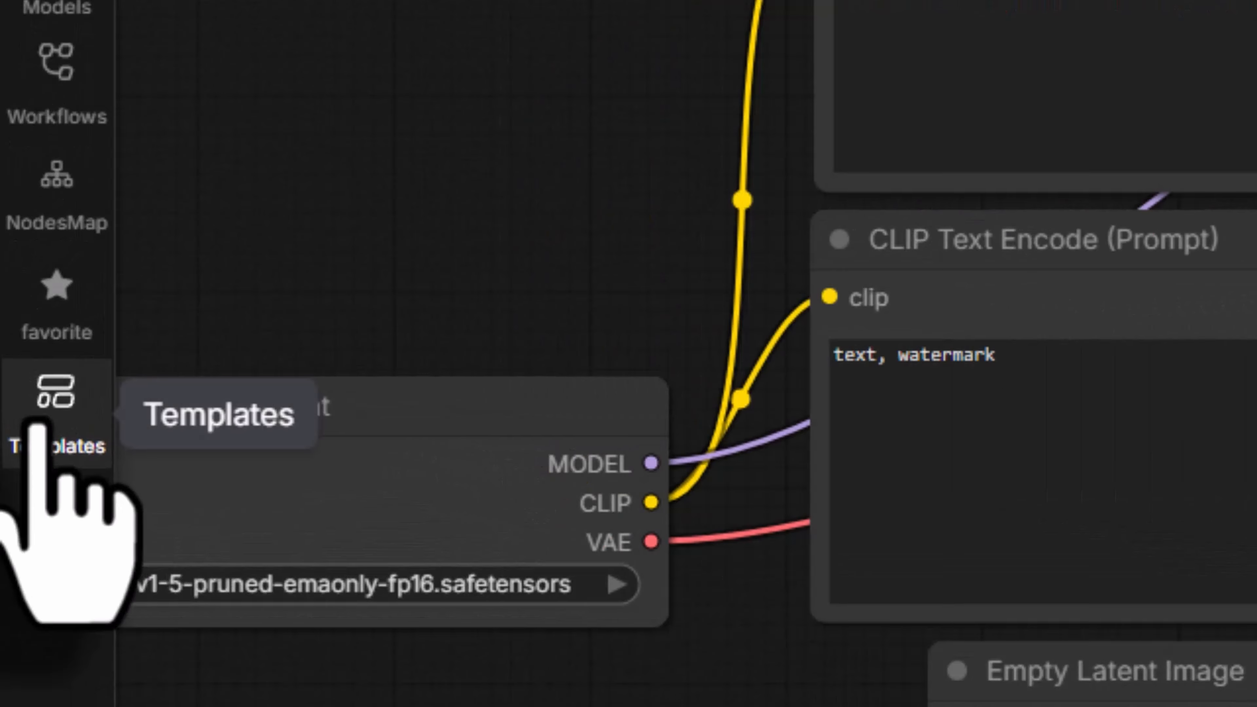
# Step: Browse the workflow template library, examining all templates and the Image and Video generation categories, and close it
pyautogui.click(41, 417)
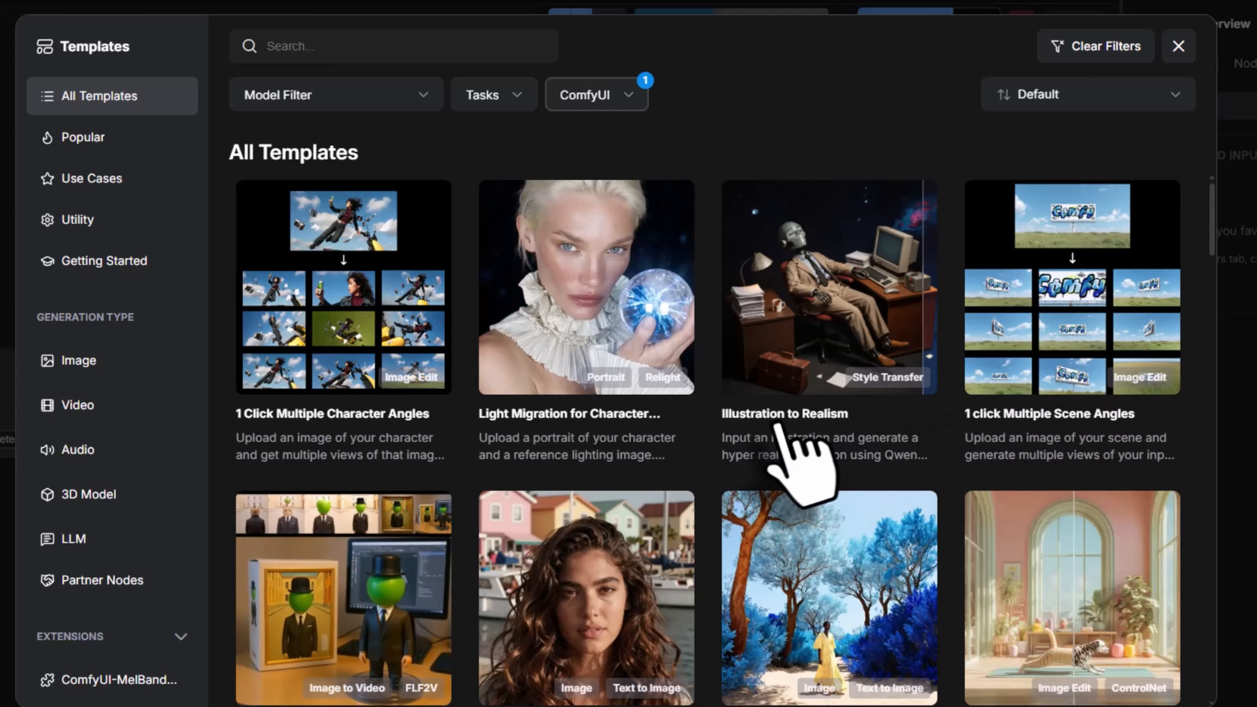
pyautogui.scroll(-3, 782, 416)
pyautogui.scroll(-20, 775, 426)
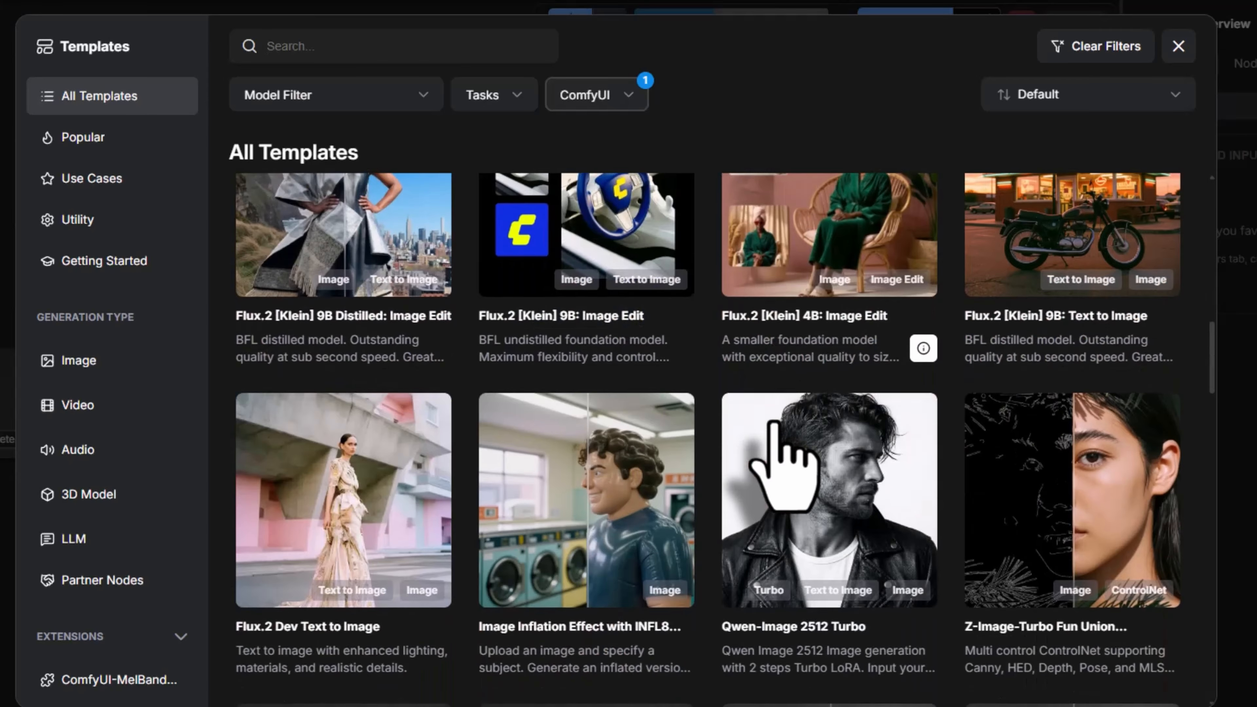
pyautogui.scroll(-15, 774, 423)
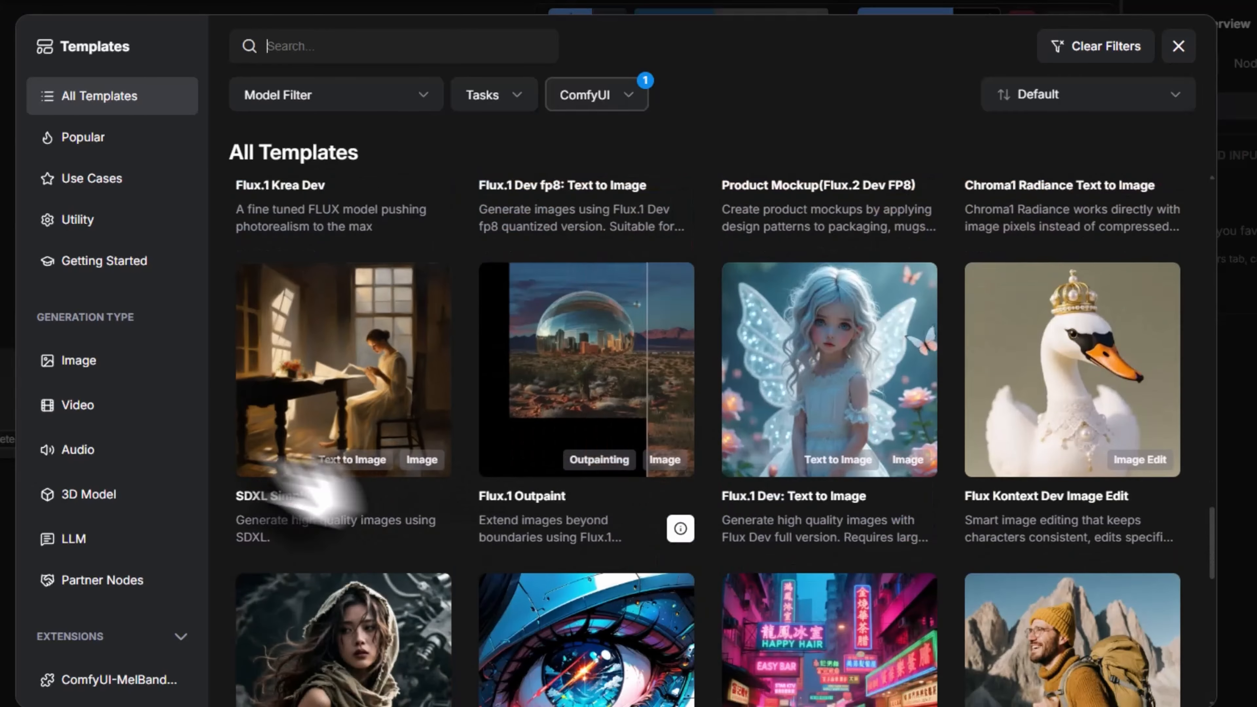
pyautogui.click(46, 366)
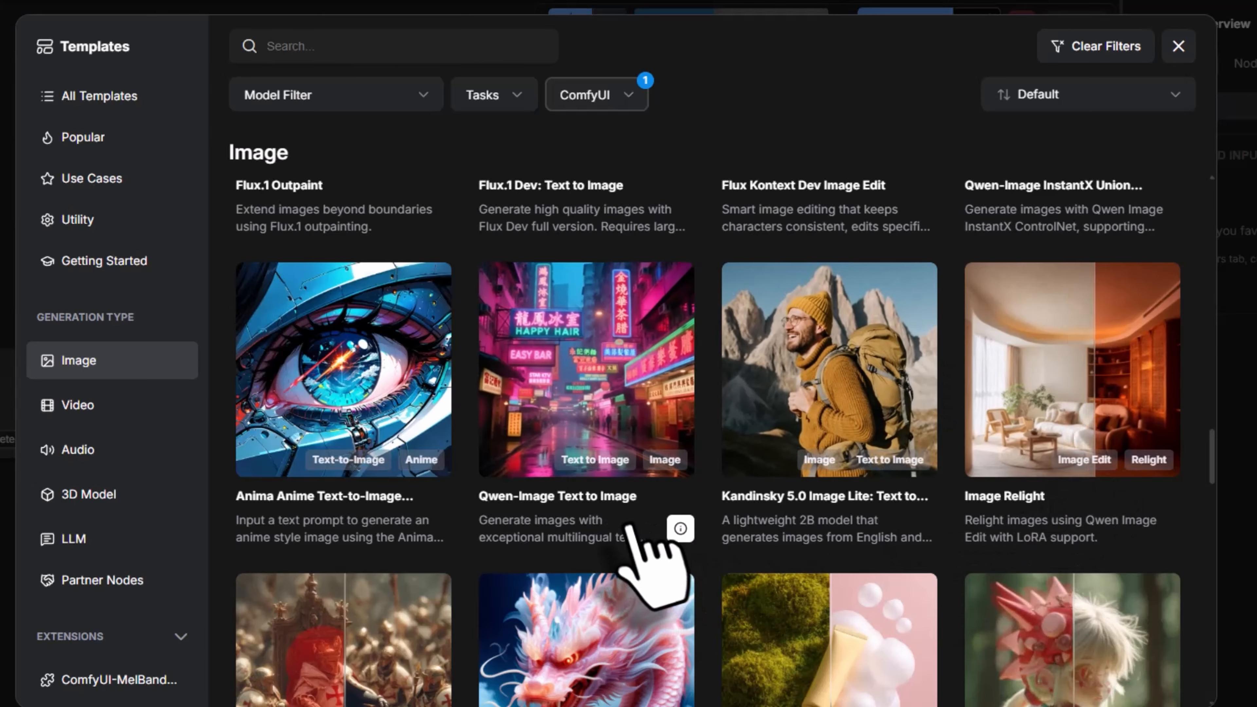
pyautogui.scroll(-5, 628, 526)
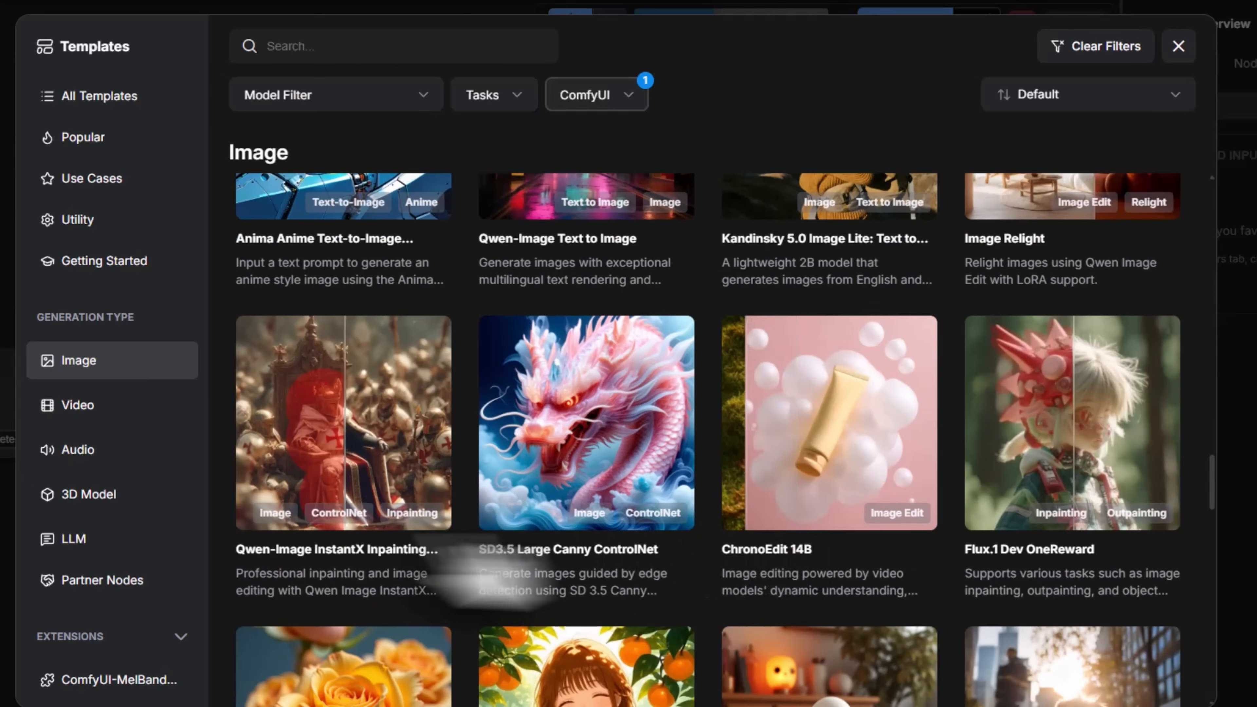
pyautogui.click(79, 405)
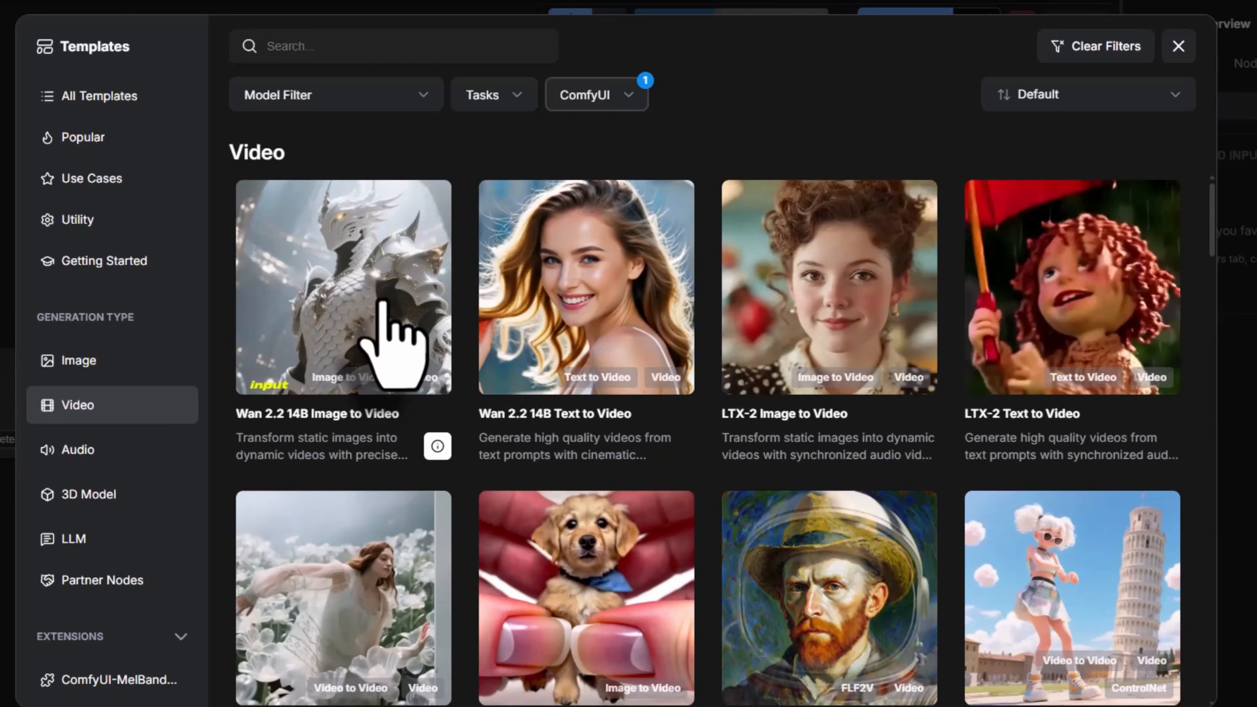
pyautogui.click(1179, 47)
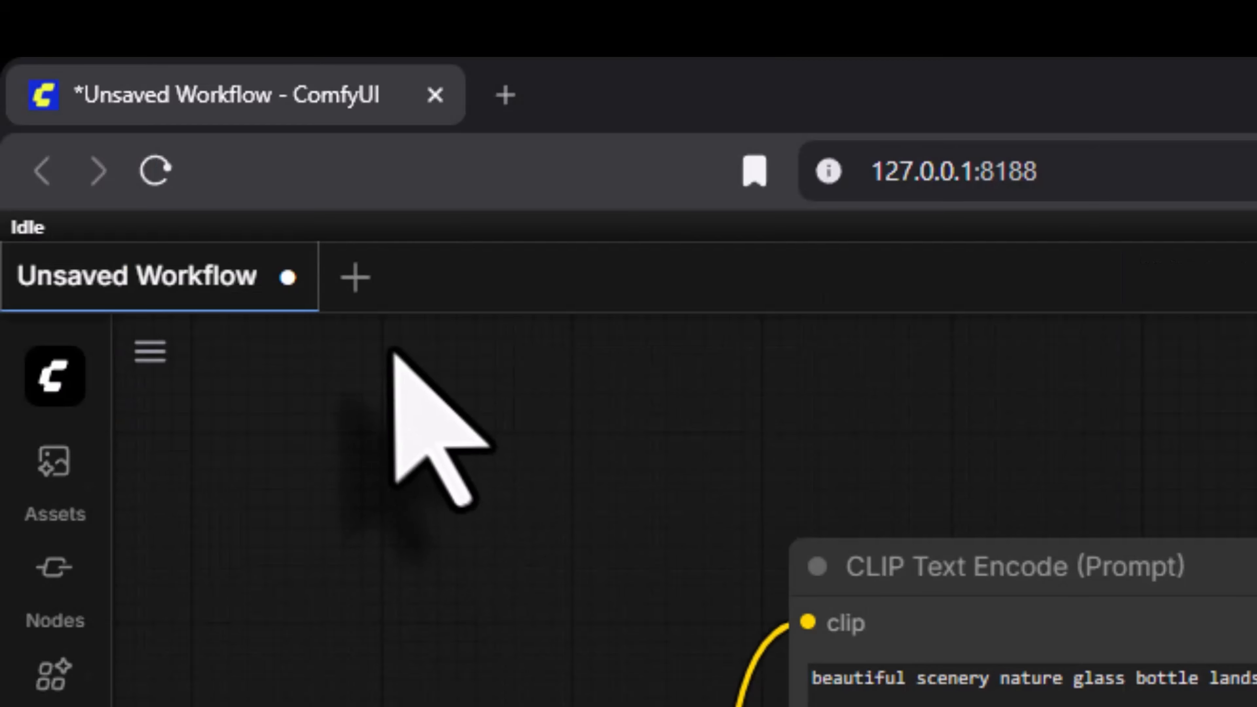
# Step: Create a new blank workflow and save it as hanuman/Keyframe_Text_to_Image_Flux
pyautogui.click(357, 277)
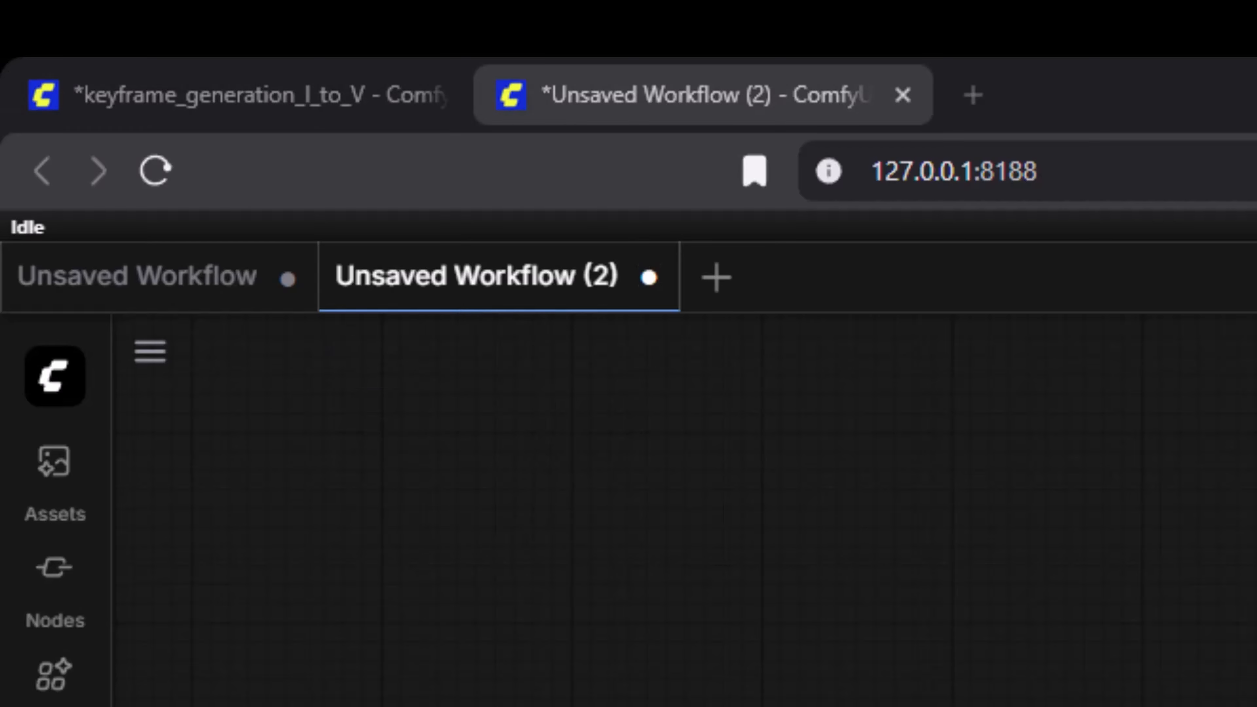
pyautogui.click(55, 374)
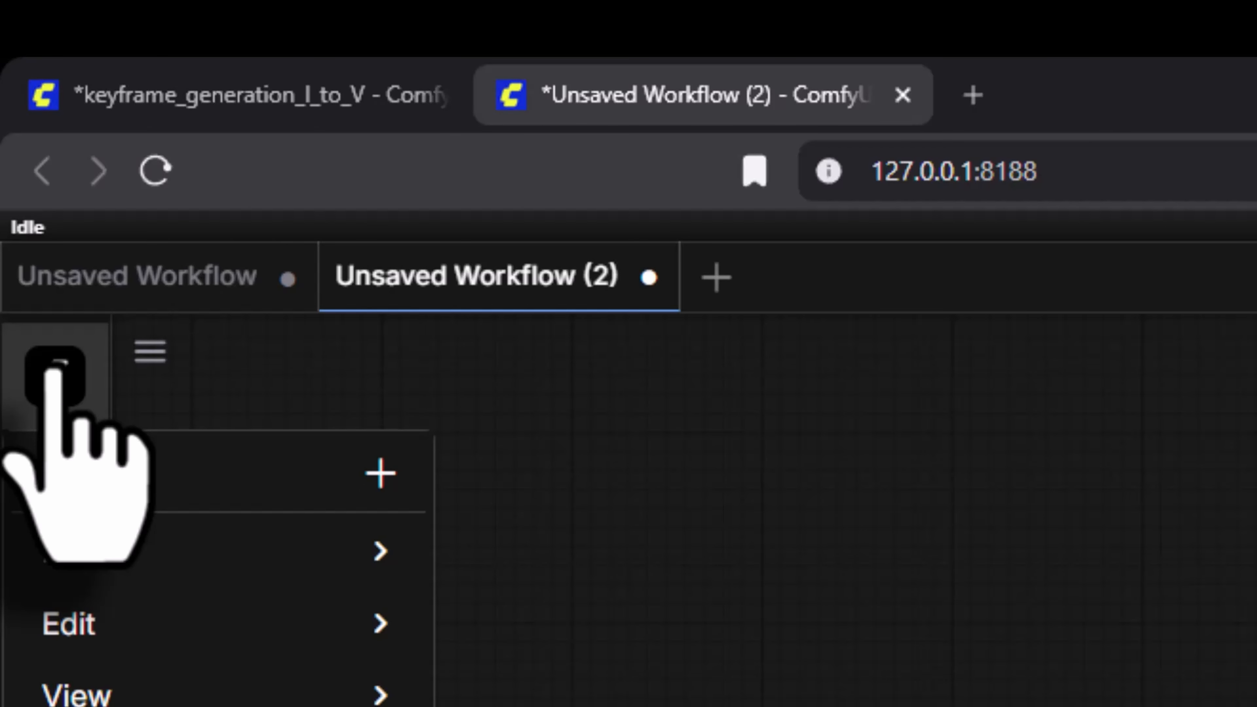
pyautogui.moveTo(64, 550)
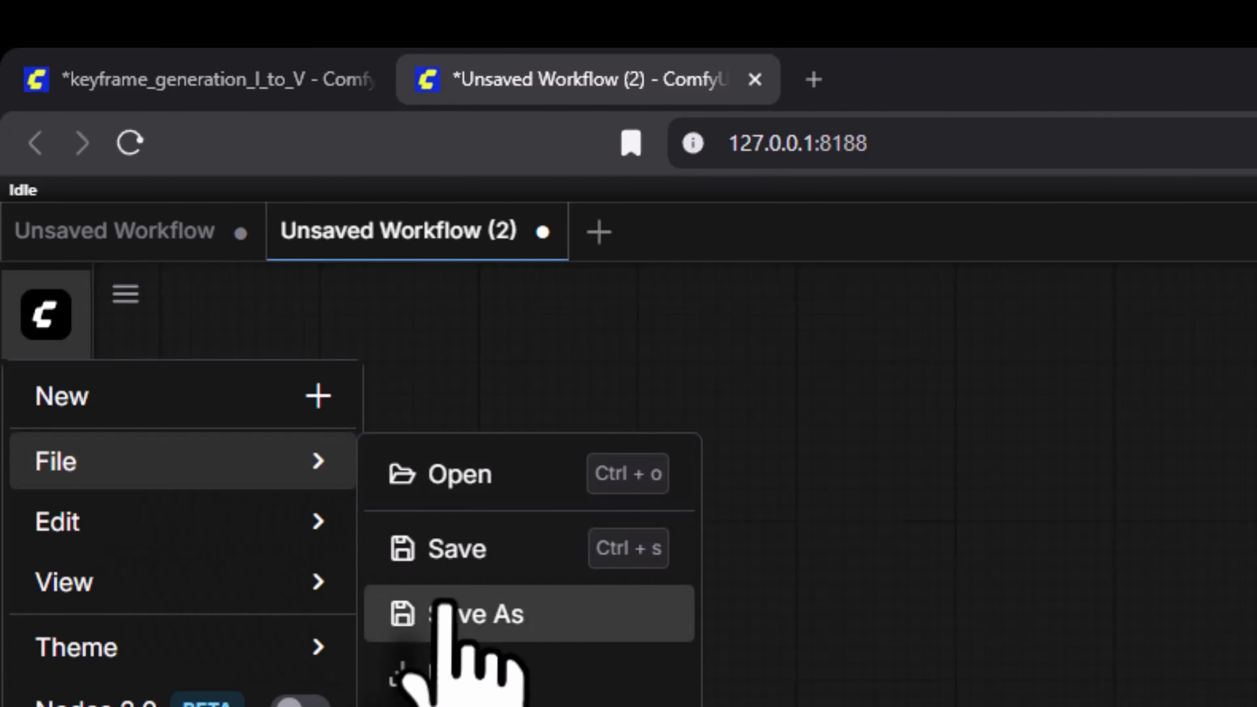
pyautogui.click(444, 611)
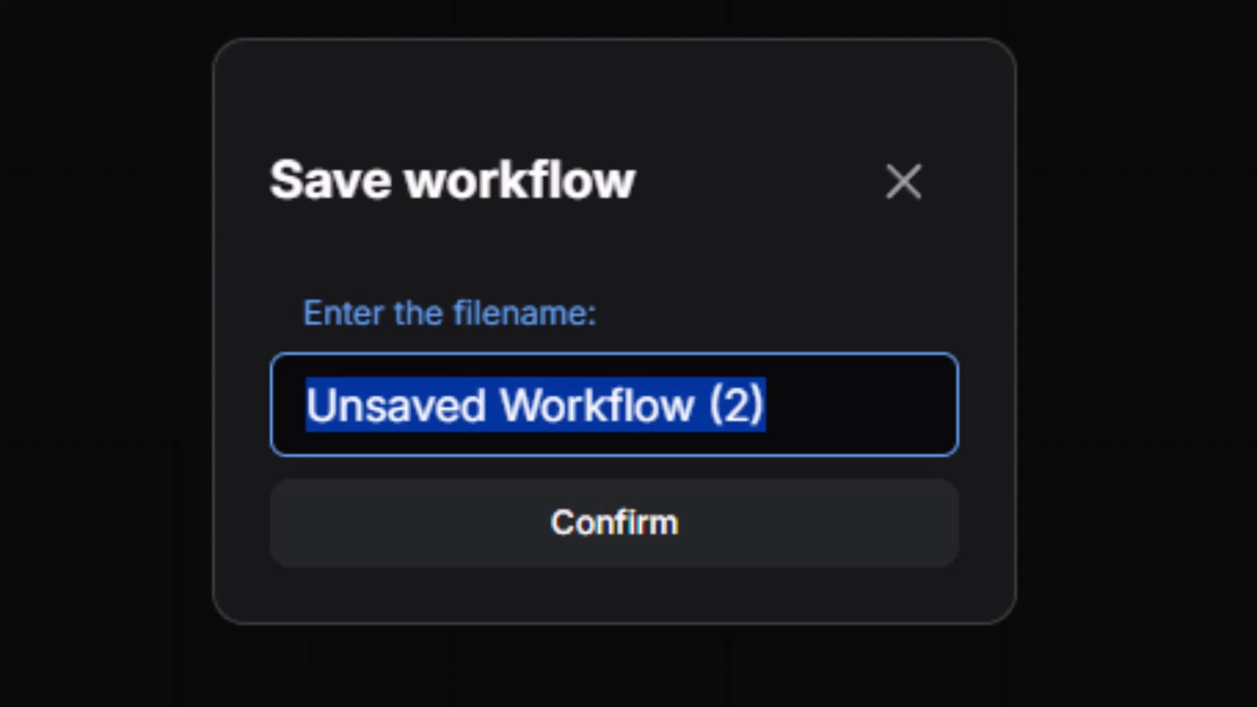
pyautogui.write('hanuman/Keyframe_Text_to_')
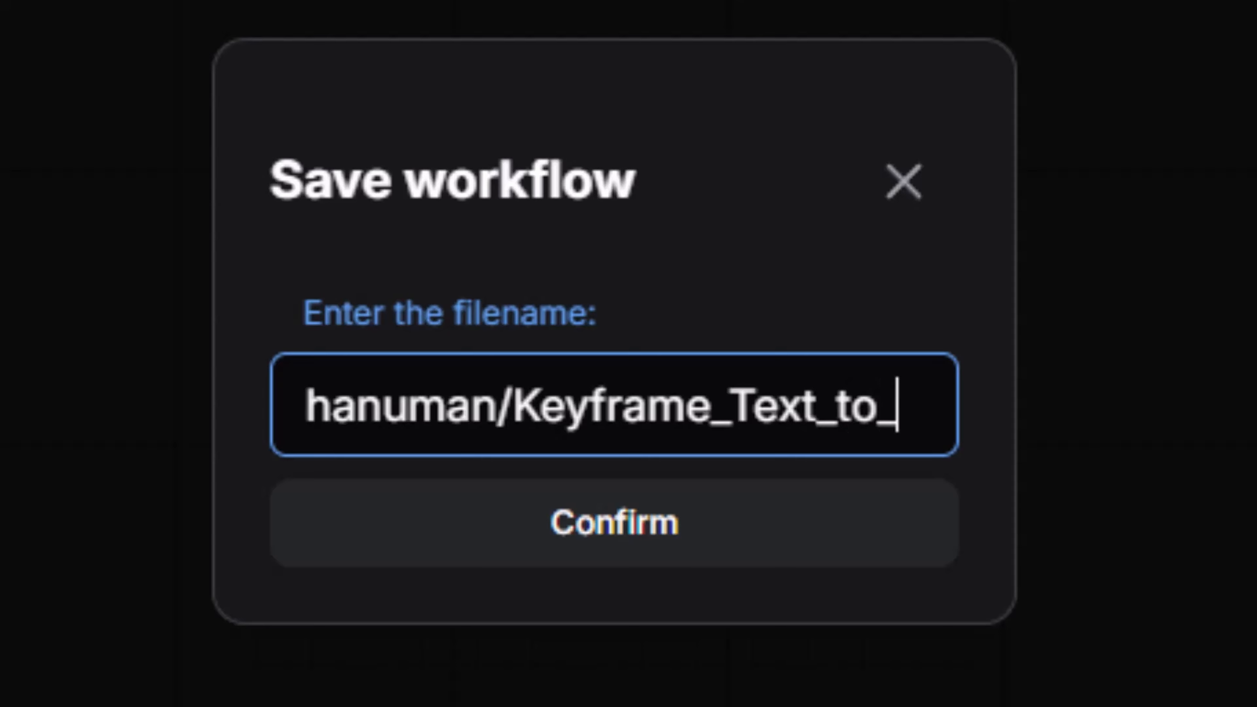
pyautogui.write('Image_F')
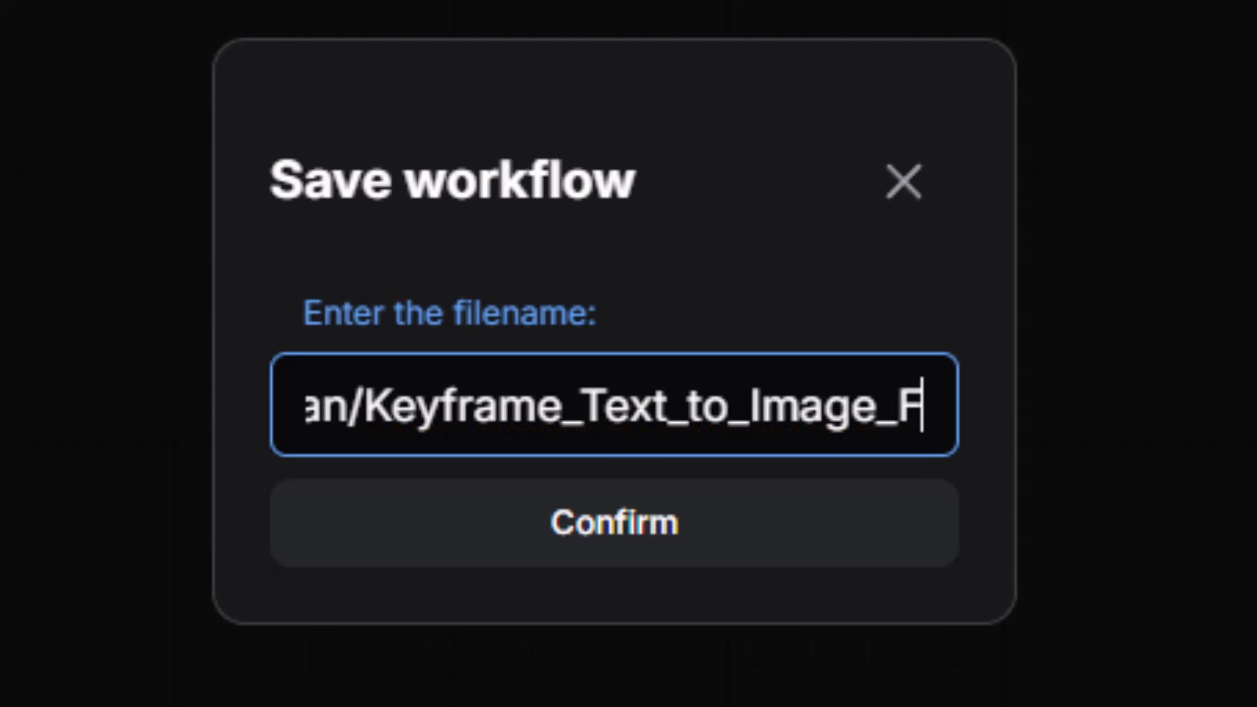
pyautogui.write('lux')
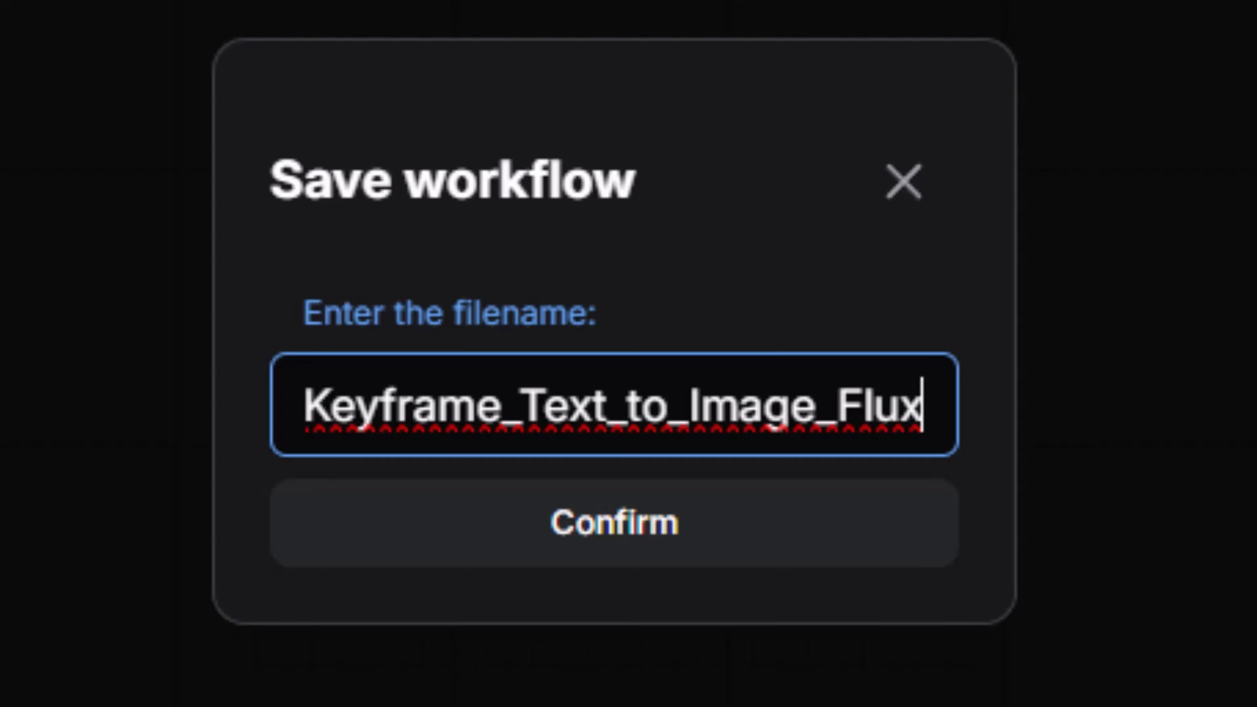
pyautogui.hotkey('ctrl', 'a')
pyautogui.click(587, 528)
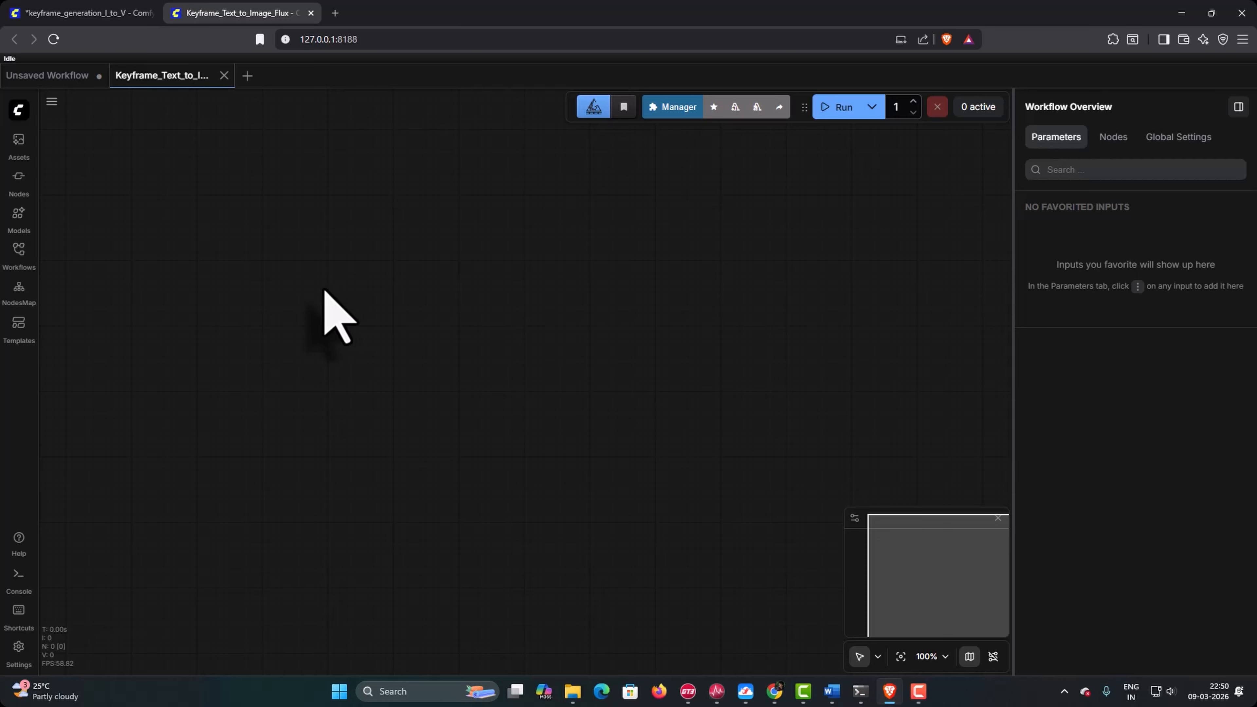
# Step: Add a Load Diffusion Model node to the empty workflow and place it near the canvas's upper-left corner
pyautogui.doubleClick(281, 250)
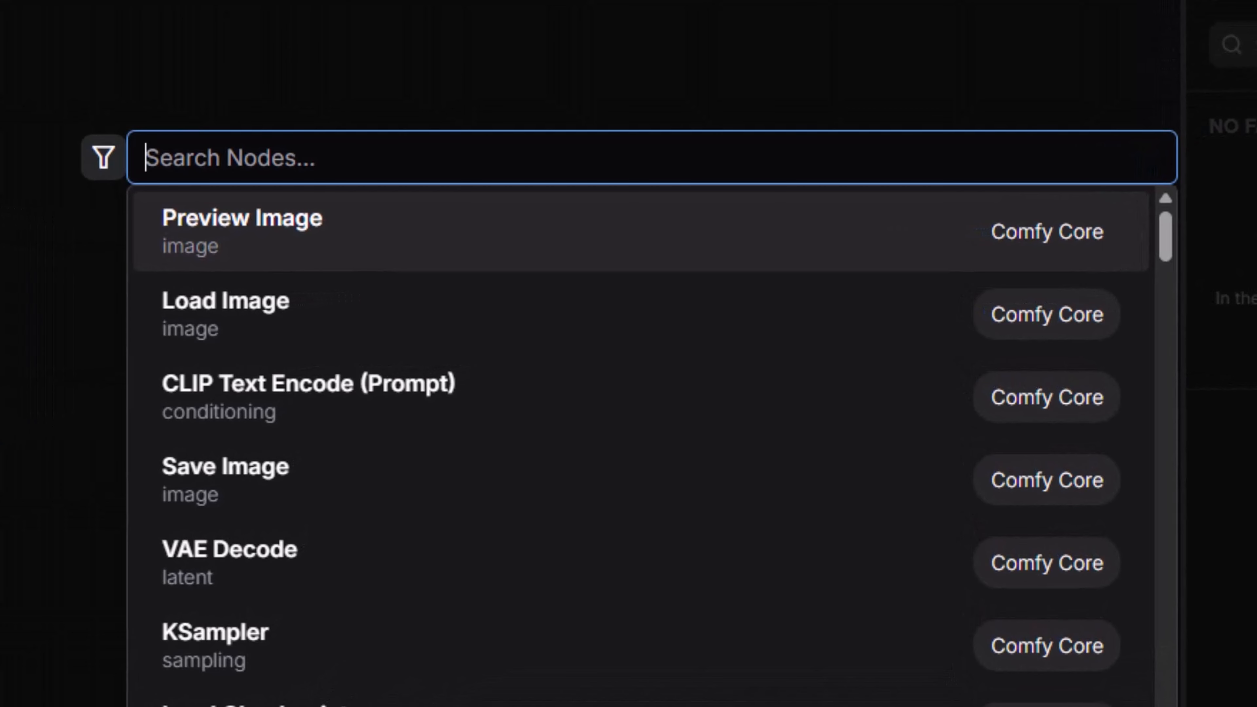
pyautogui.write('load')
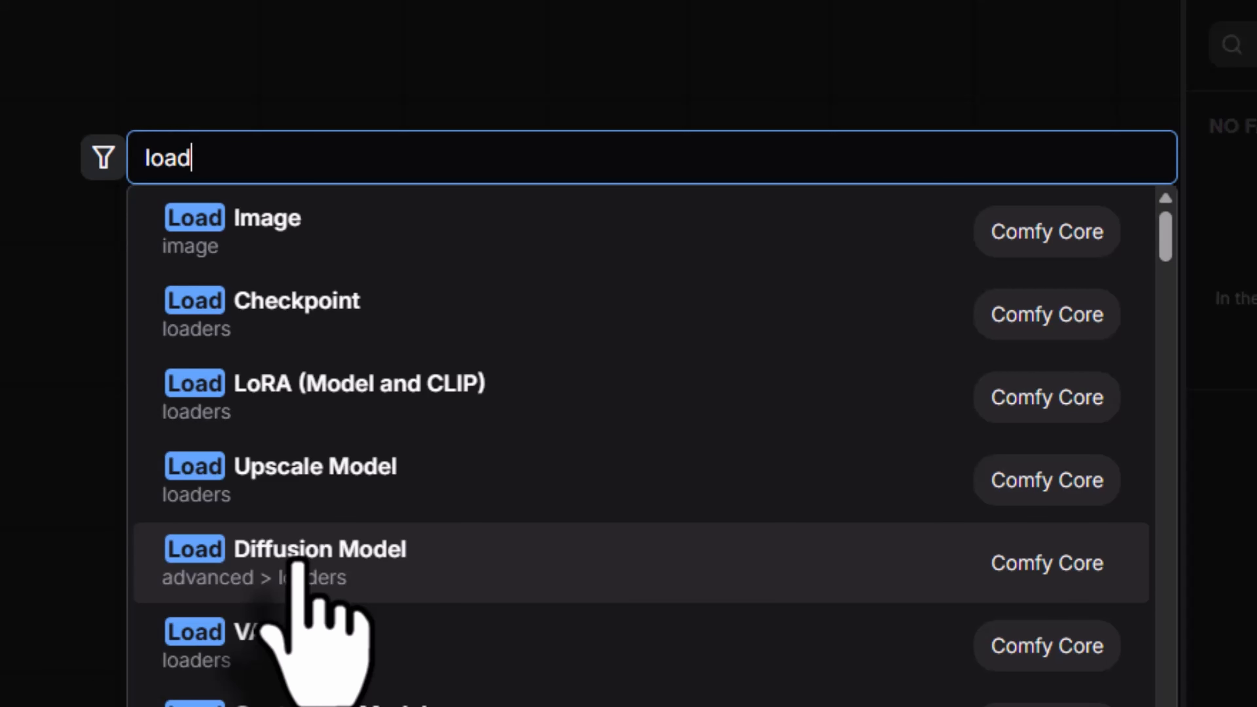
pyautogui.click(297, 565)
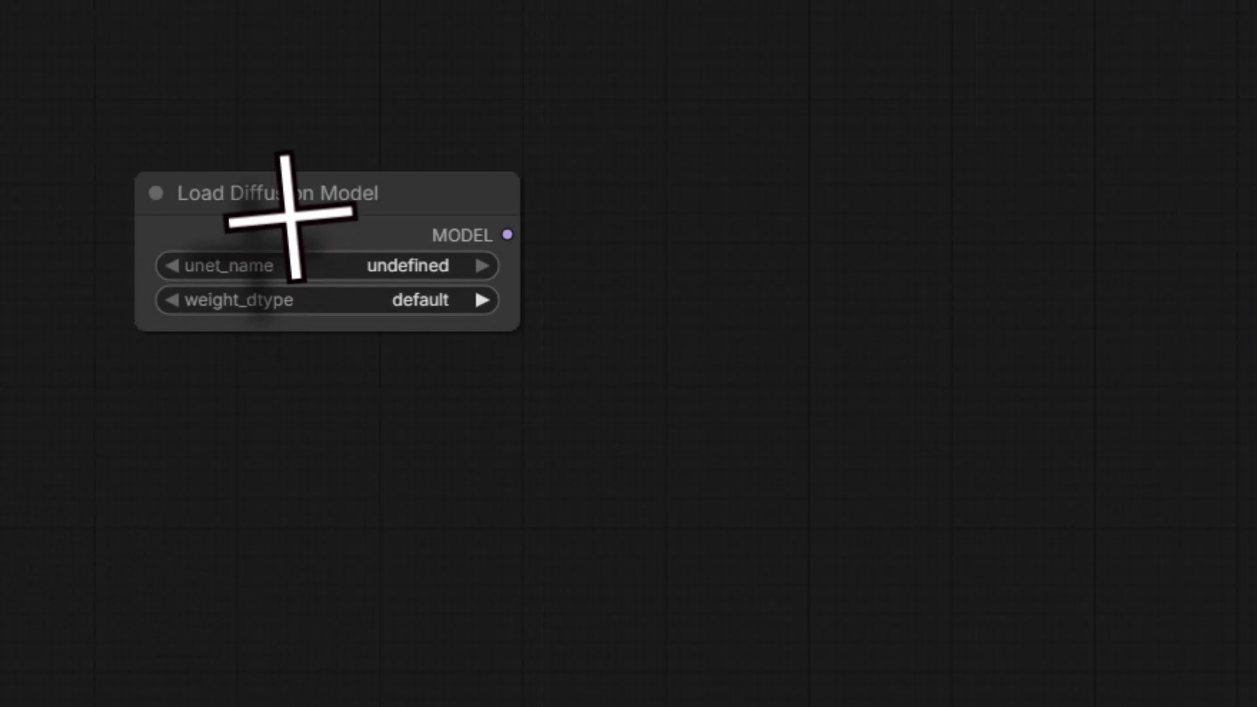
pyautogui.moveTo(287, 192); pyautogui.dragTo(156, 95)
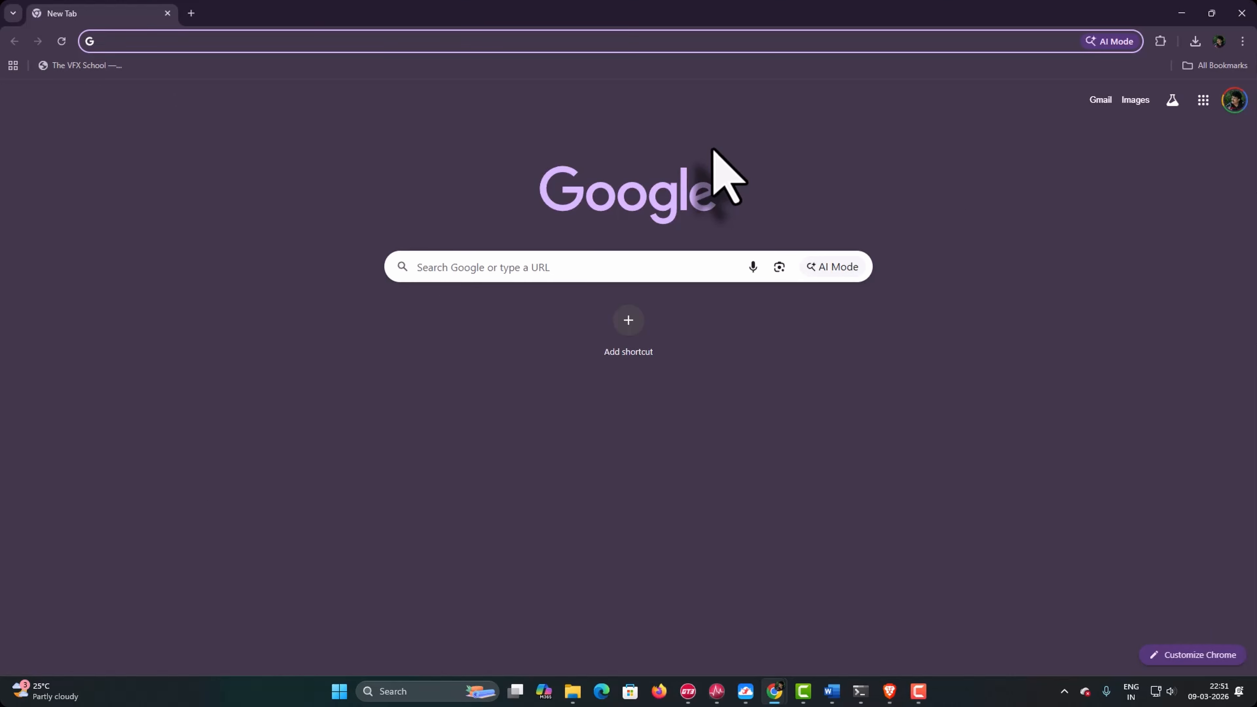
# Step: Search the web for "hugging face" in Chrome and open the Hugging Face website
pyautogui.write('hugging face')
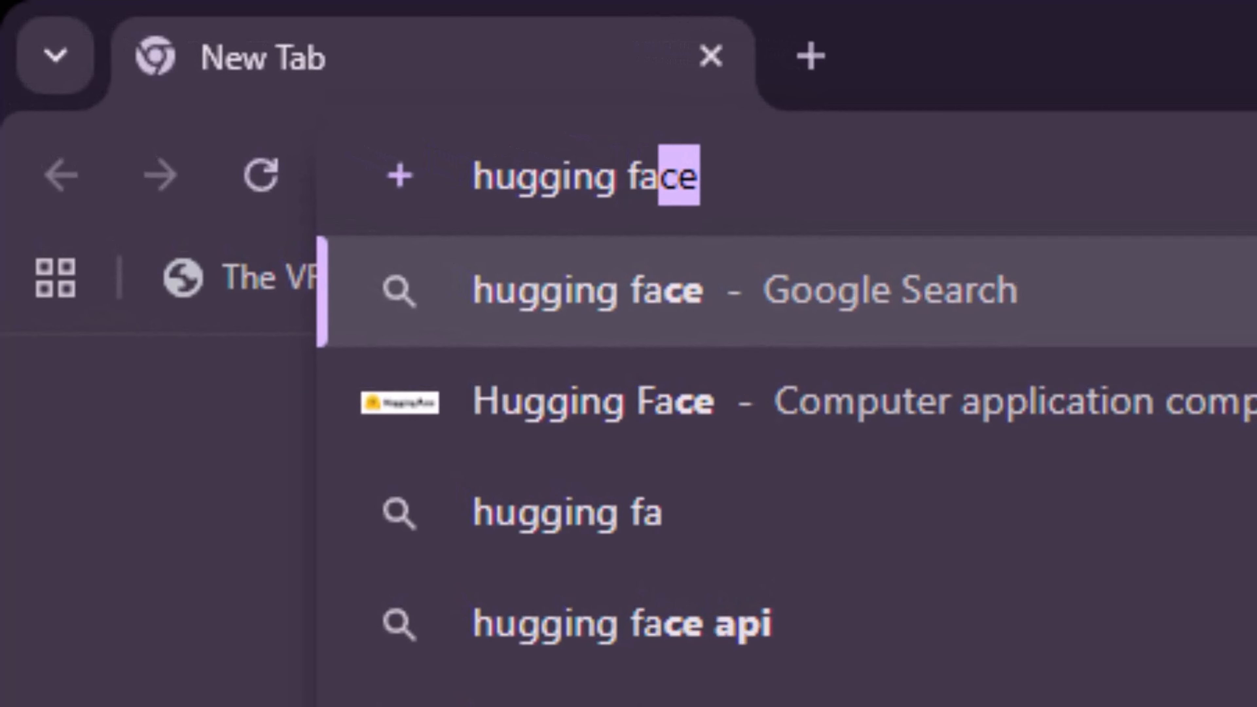
pyautogui.press('Return')
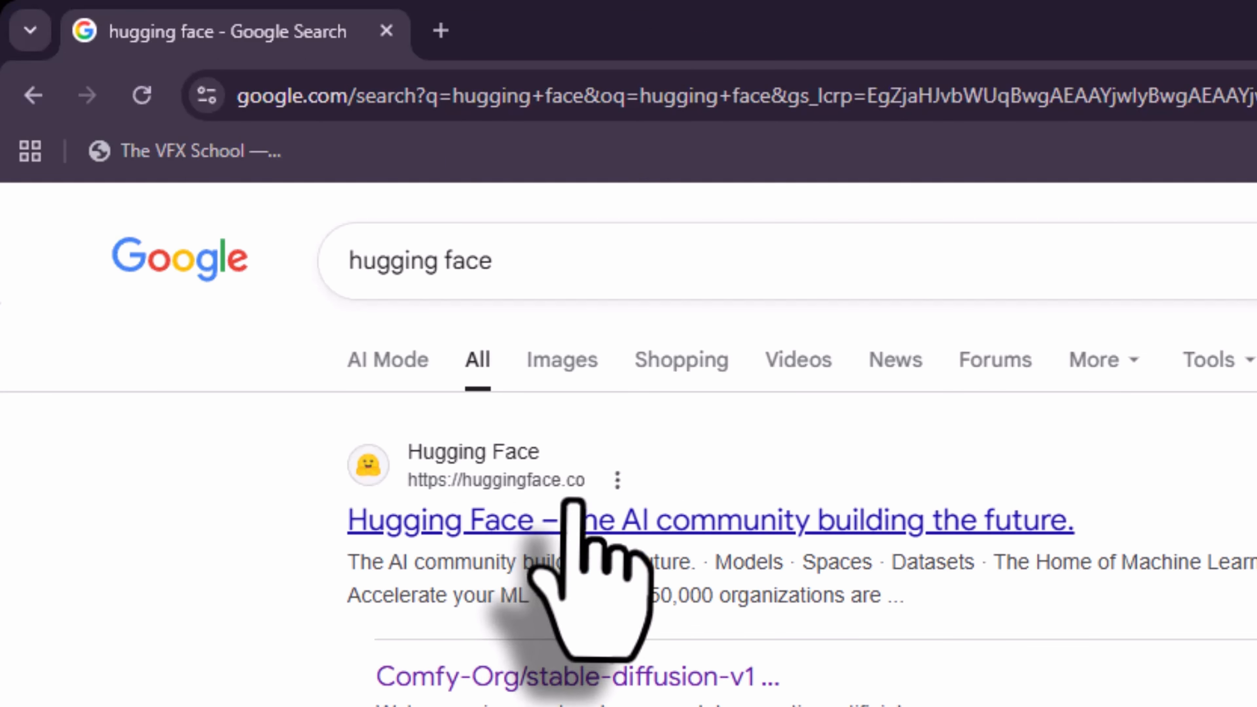
pyautogui.click(658, 515)
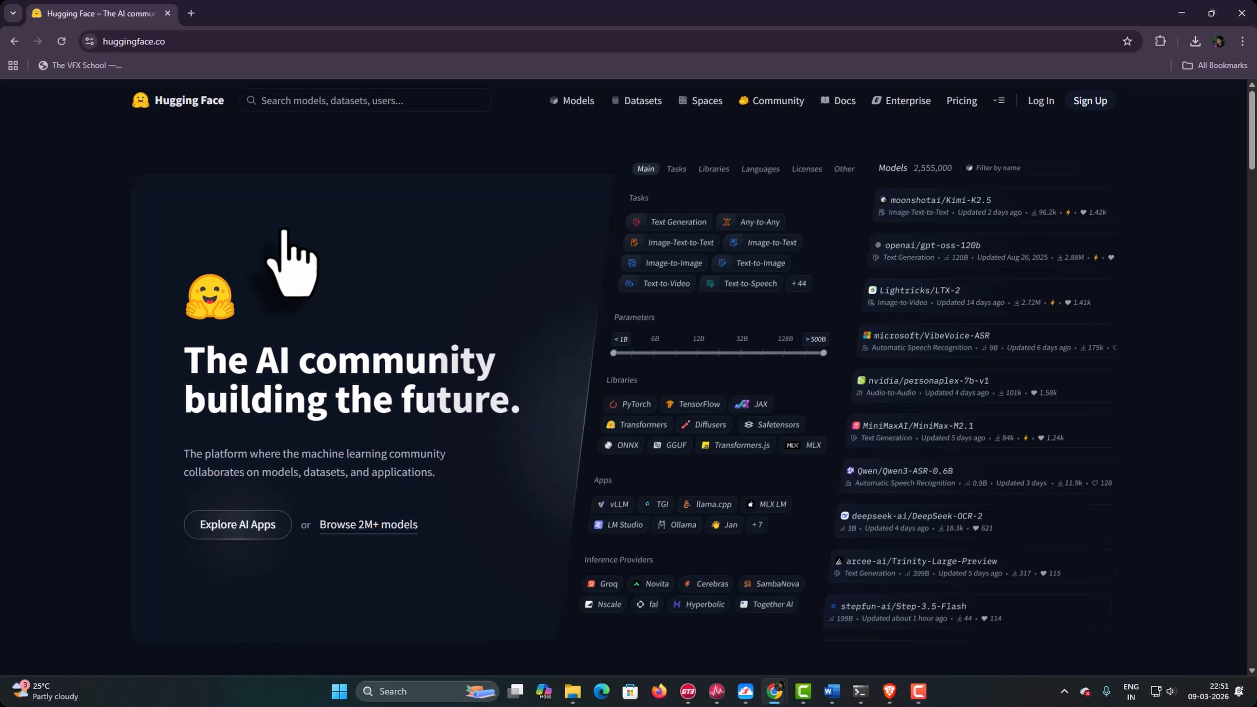
# Step: Search Hugging Face for "flux", open black-forest-labs/FLUX.1-dev, and examine its model card
pyautogui.click(284, 103)
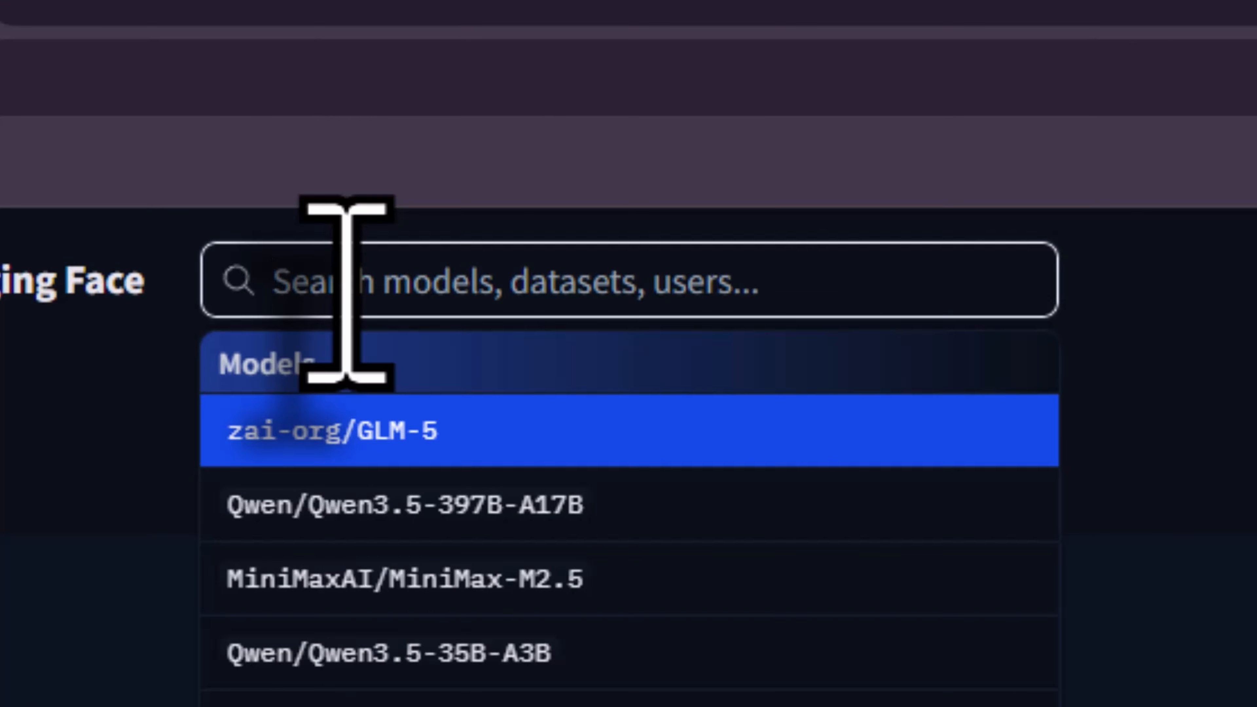
pyautogui.write('flux')
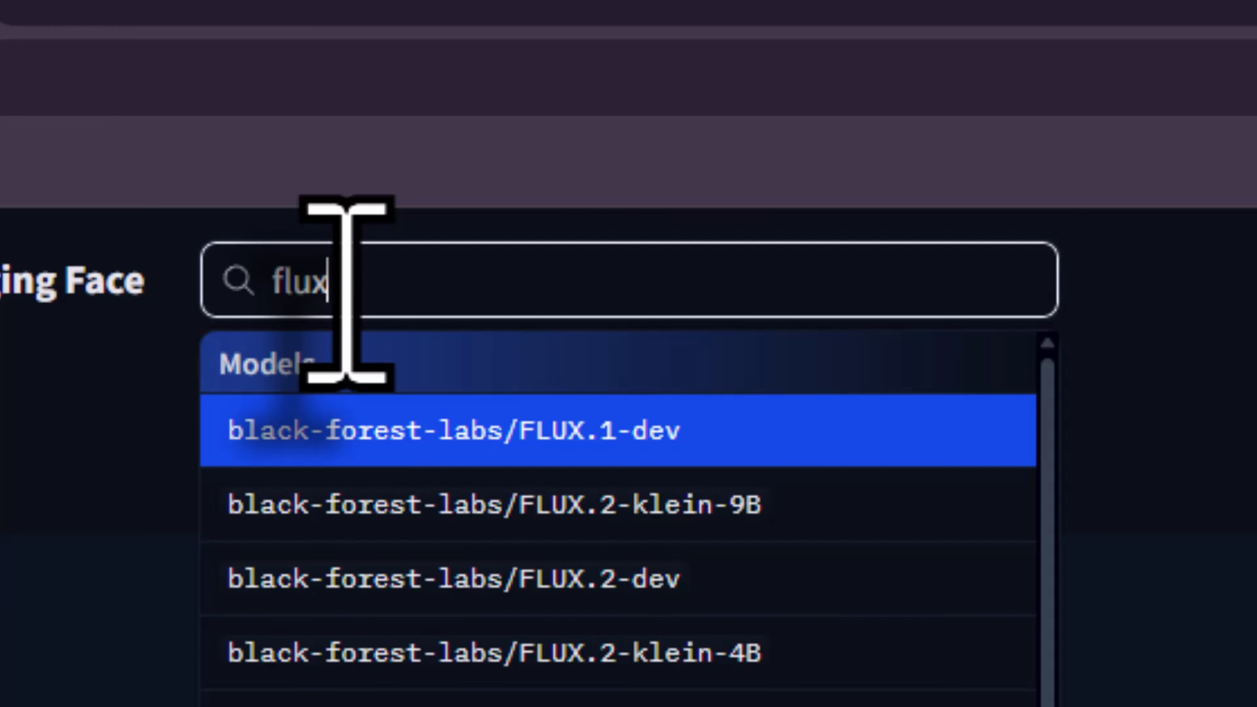
pyautogui.press('Return')
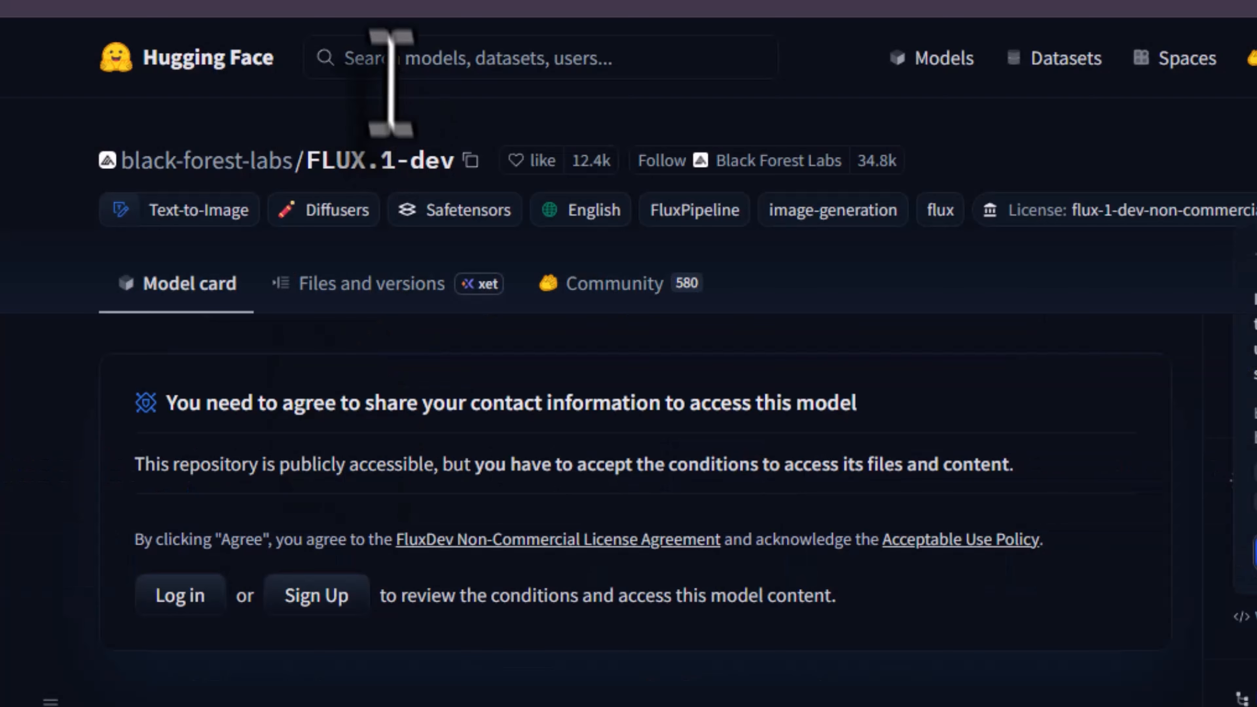
pyautogui.scroll(-3, 317, 179)
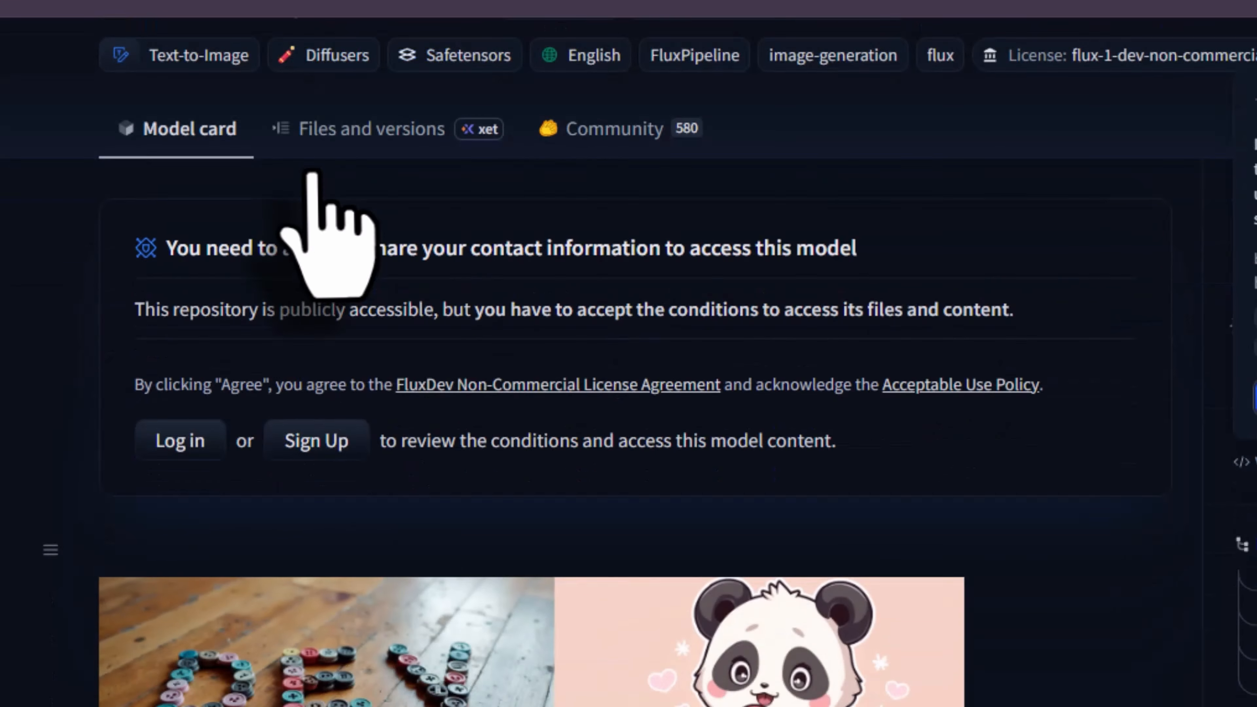
pyautogui.scroll(-9, 326, 188)
pyautogui.scroll(12, 356, 253)
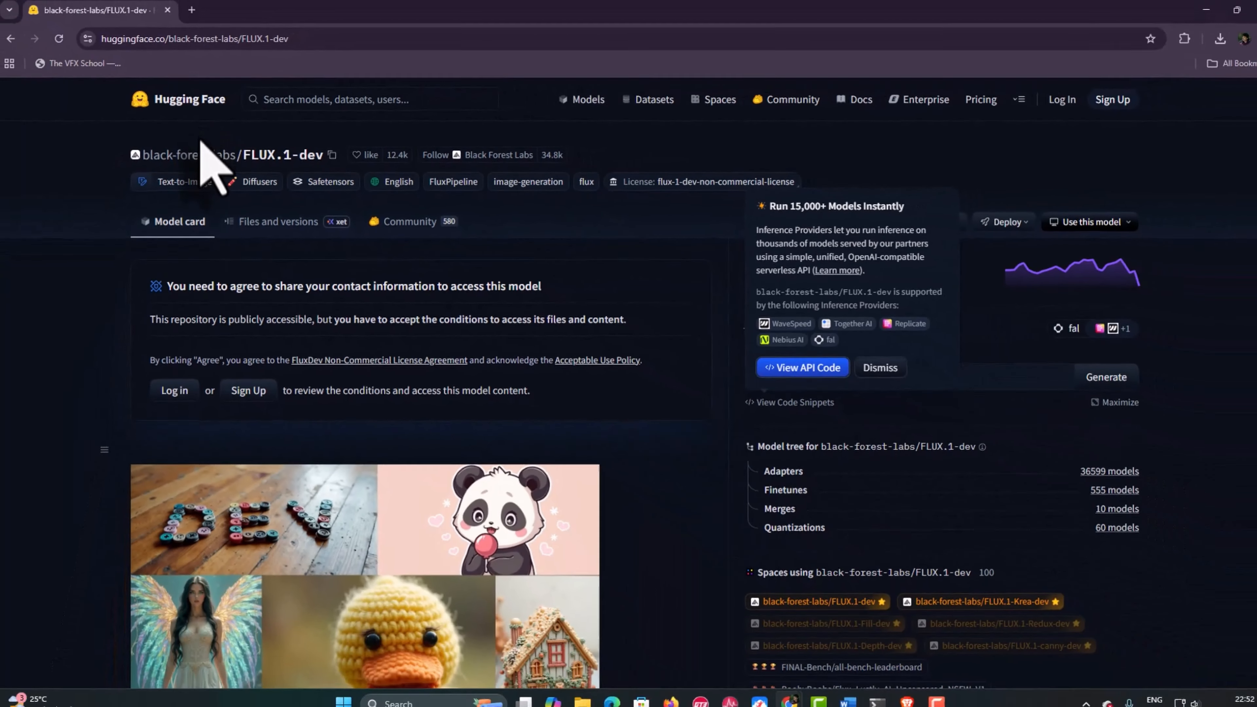
# Step: Find Civitai through a web search in a new browser tab and open its website
pyautogui.click(193, 15)
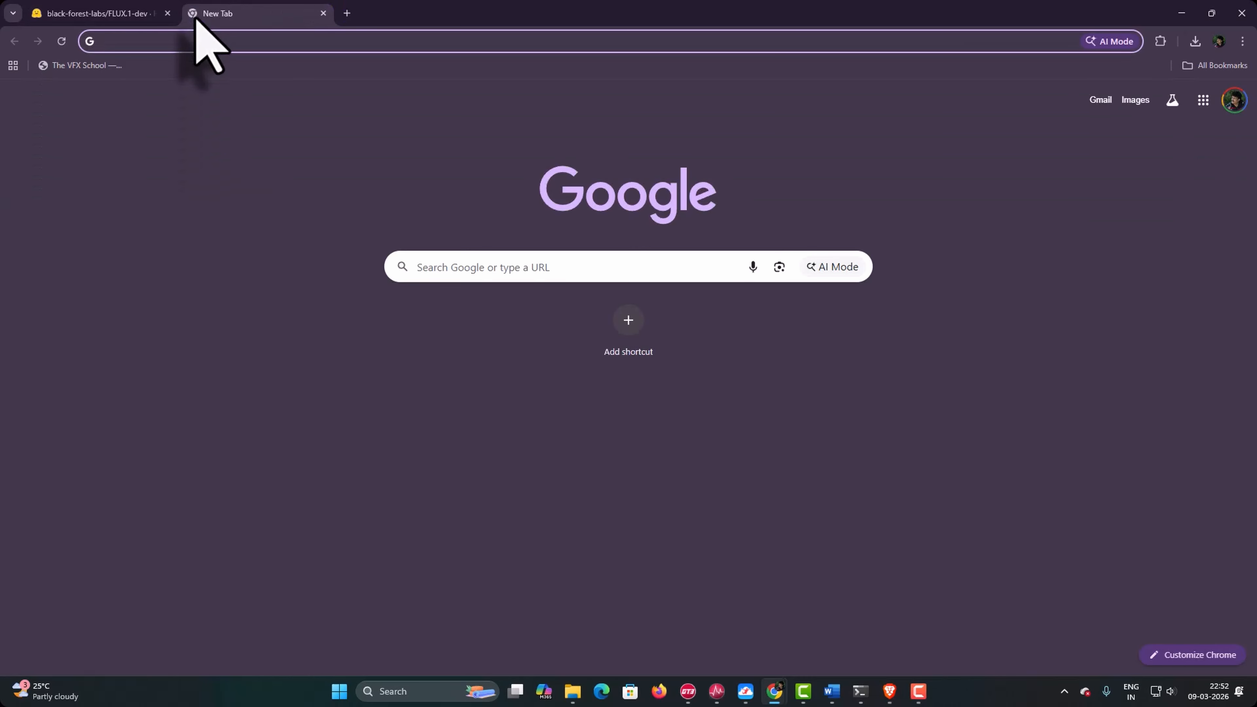
pyautogui.write('civivt')
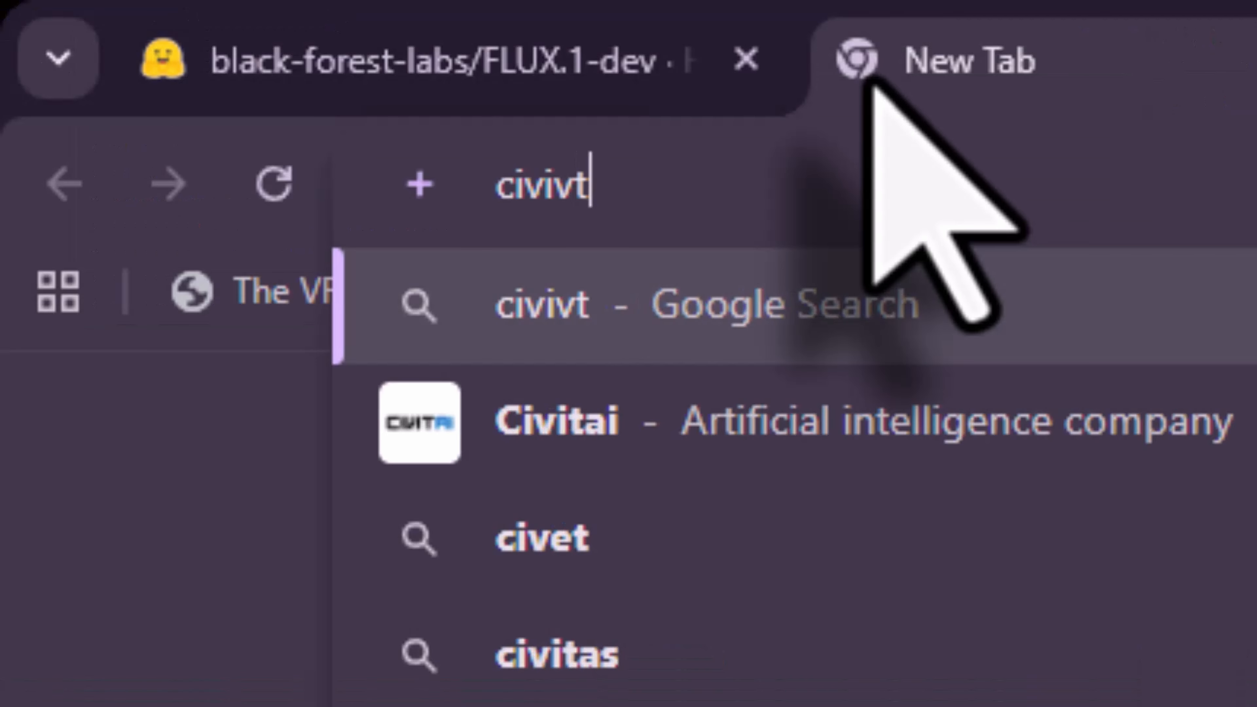
pyautogui.press('BackSpace')
pyautogui.press('BackSpace')
pyautogui.write('t')
pyautogui.press('Return')
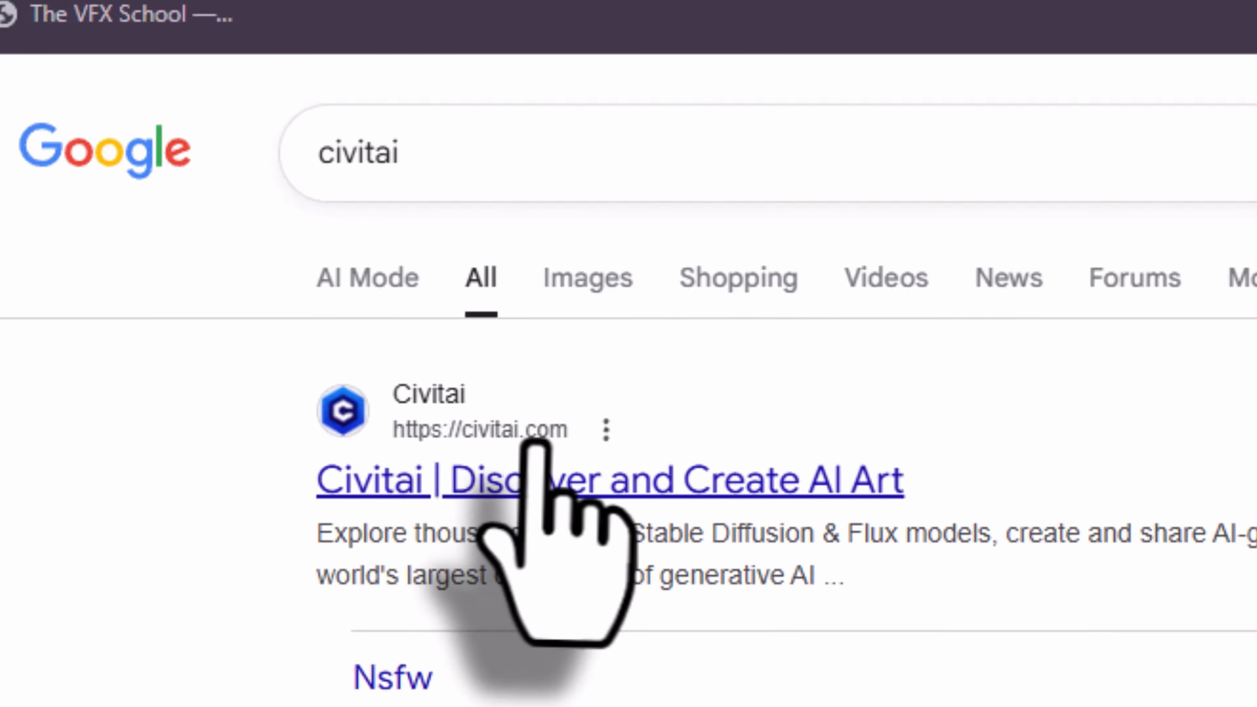
pyautogui.click(538, 490)
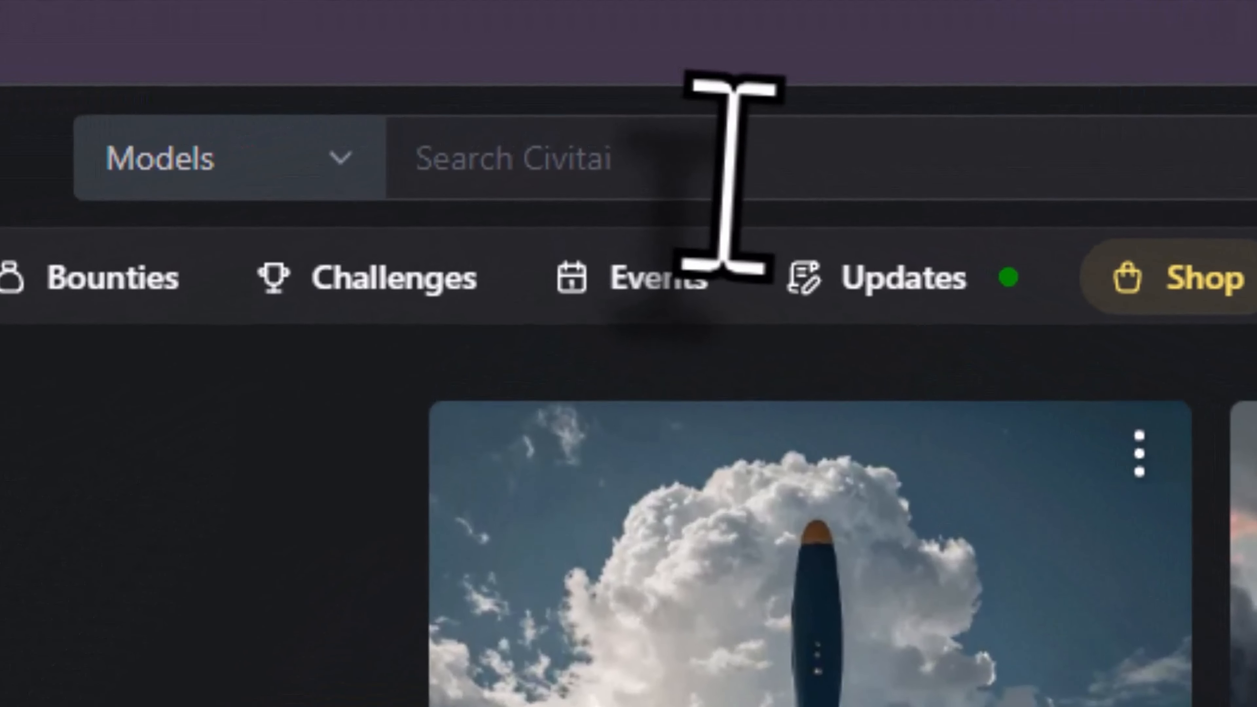
# Step: Search Civitai's models for "flux text to image"
pyautogui.click(603, 104)
pyautogui.write('flux im')
pyautogui.press('BackSpace')
pyautogui.press('BackSpace')
pyautogui.write('text to ima')
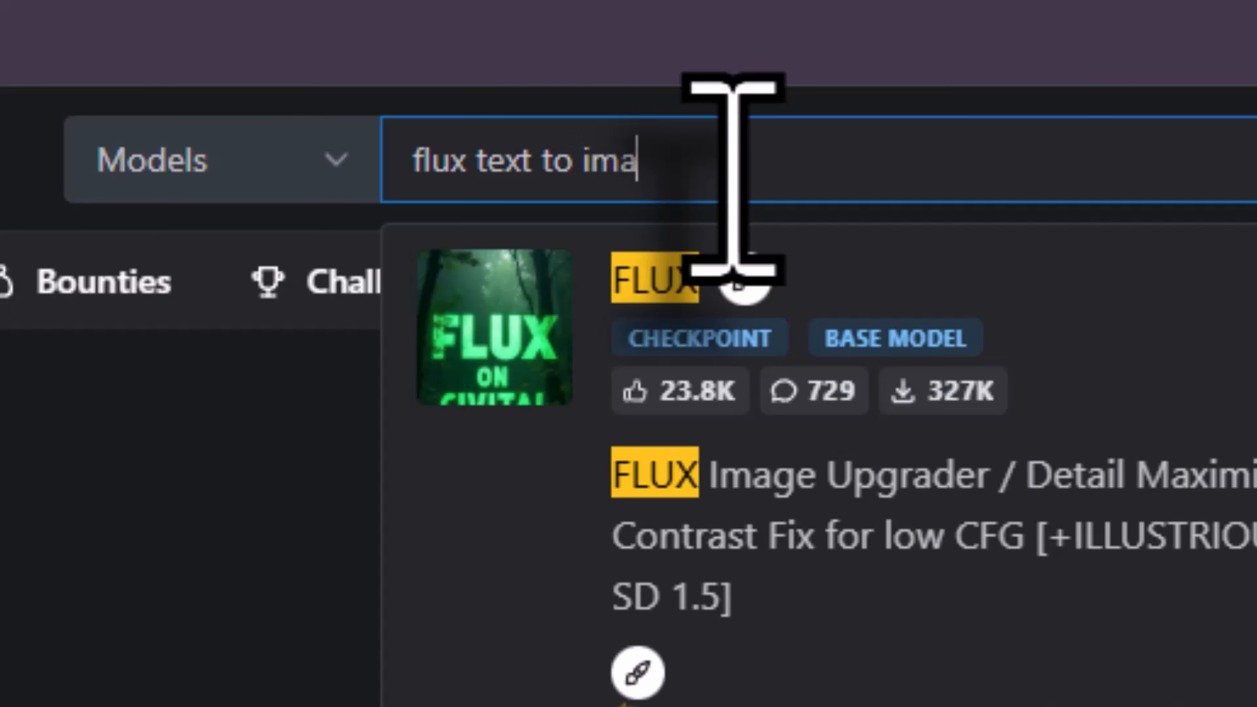
pyautogui.write('ge')
pyautogui.press('Return')
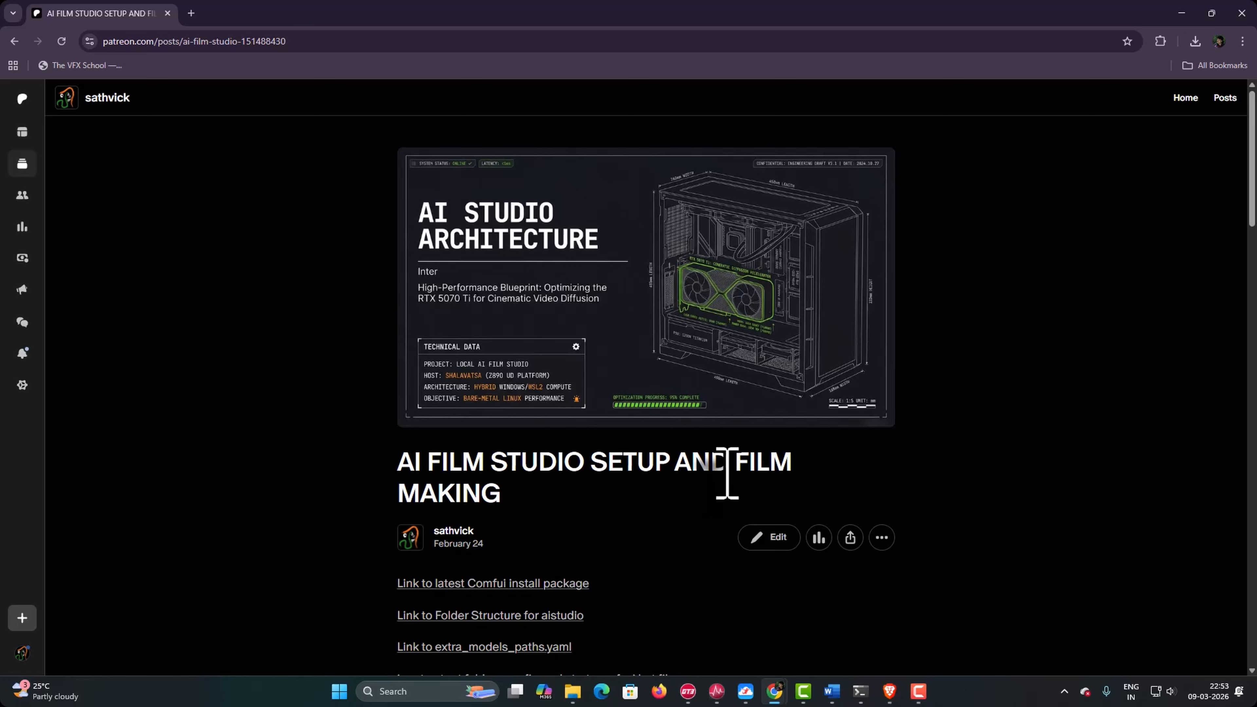
# Step: Download 10_models_for_keyframe_generation.pdf from the attachments of the Patreon post AI Film Studio Setup and Film Making, and open it from Downloads
pyautogui.scroll(-3, 727, 474)
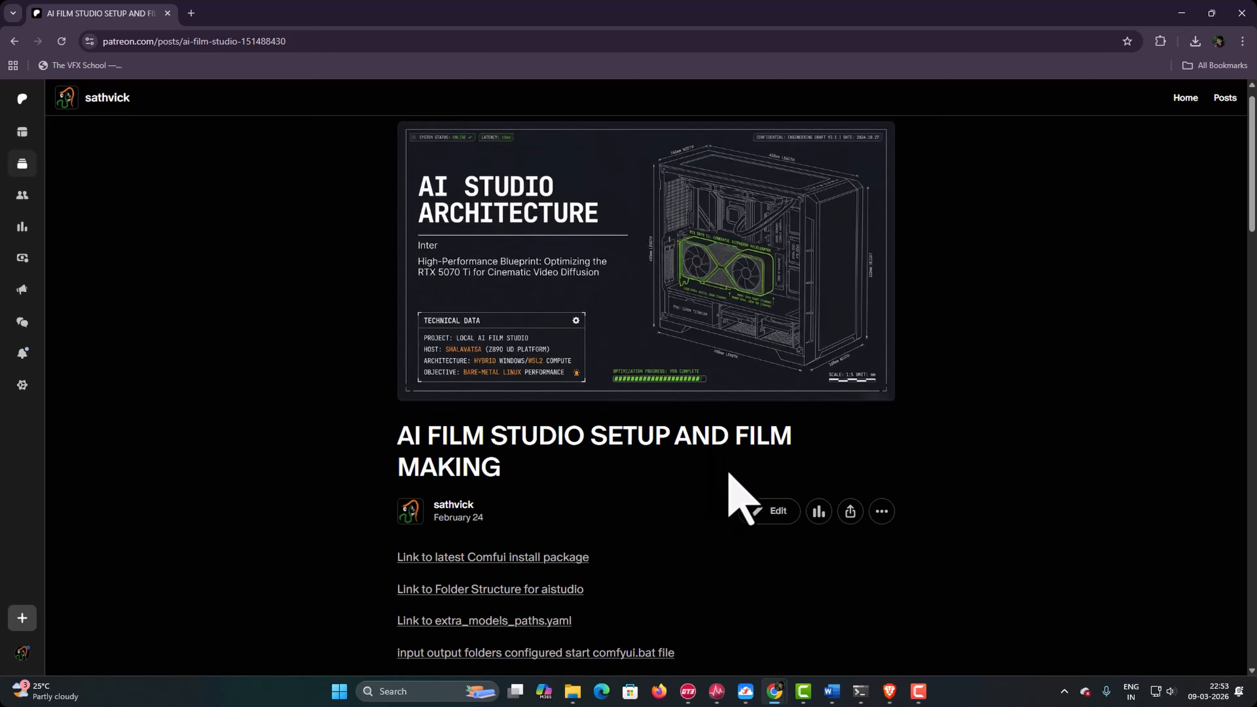
pyautogui.scroll(-15, 731, 475)
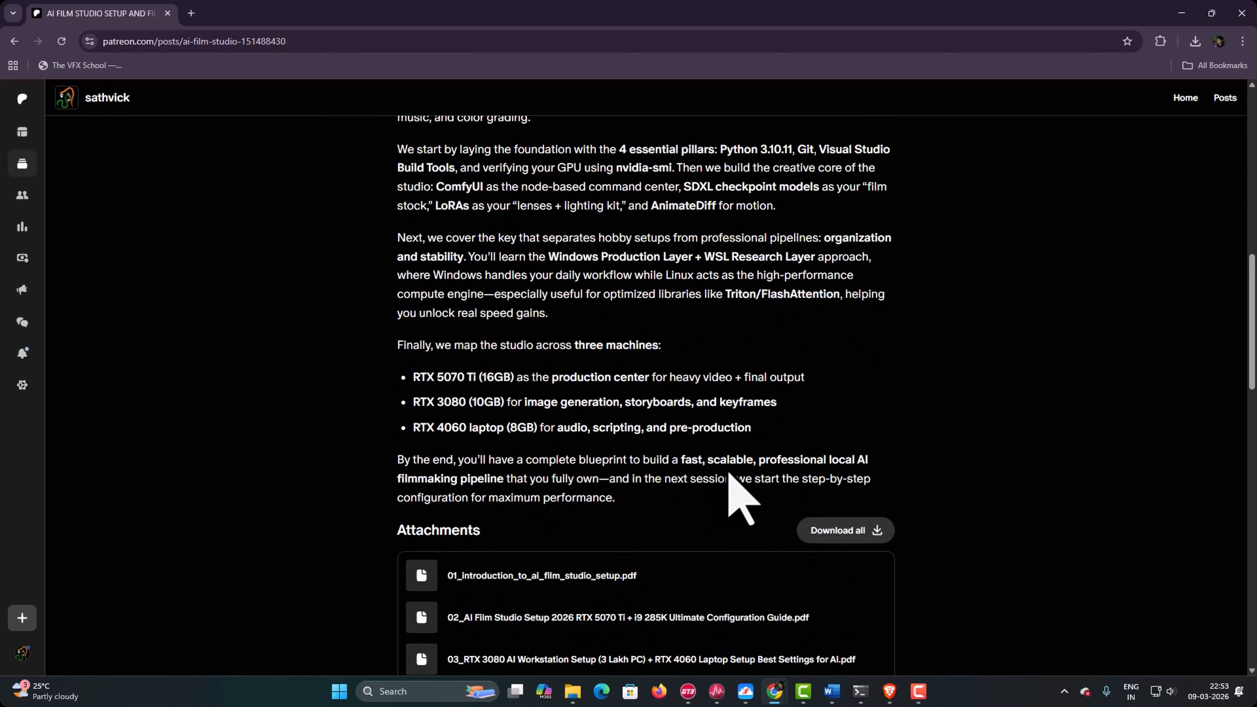
pyautogui.scroll(2, 728, 475)
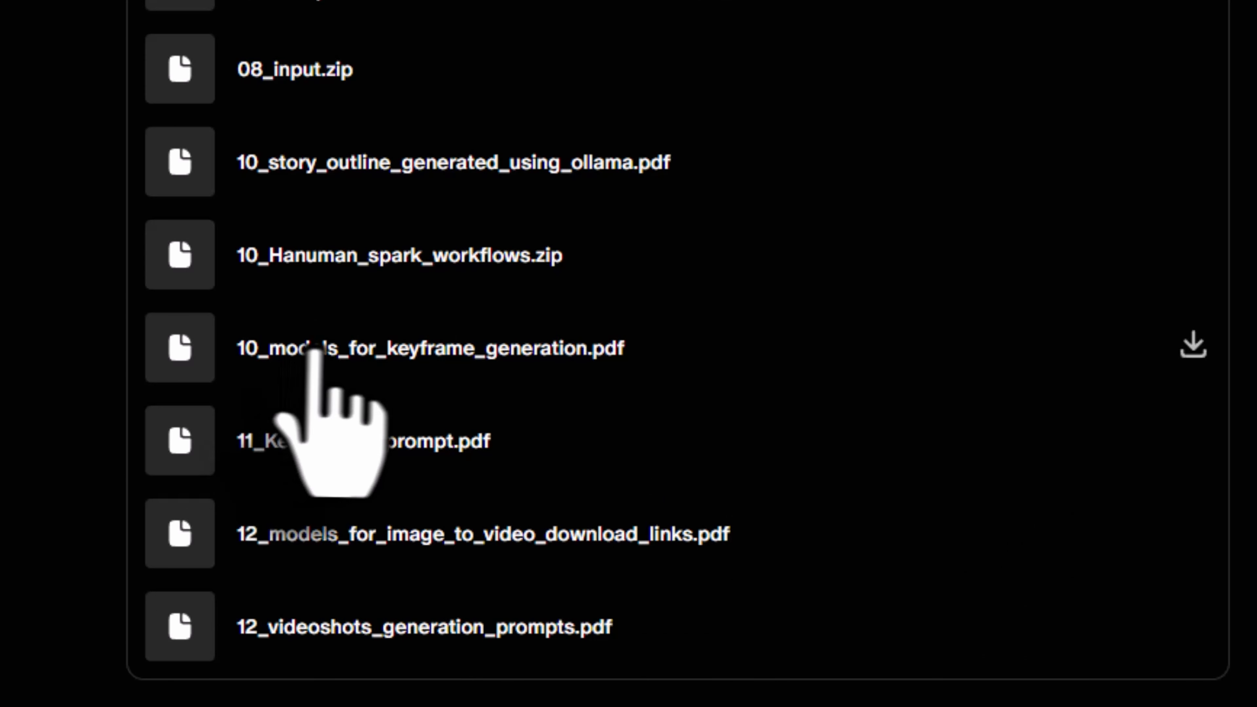
pyautogui.click(536, 352)
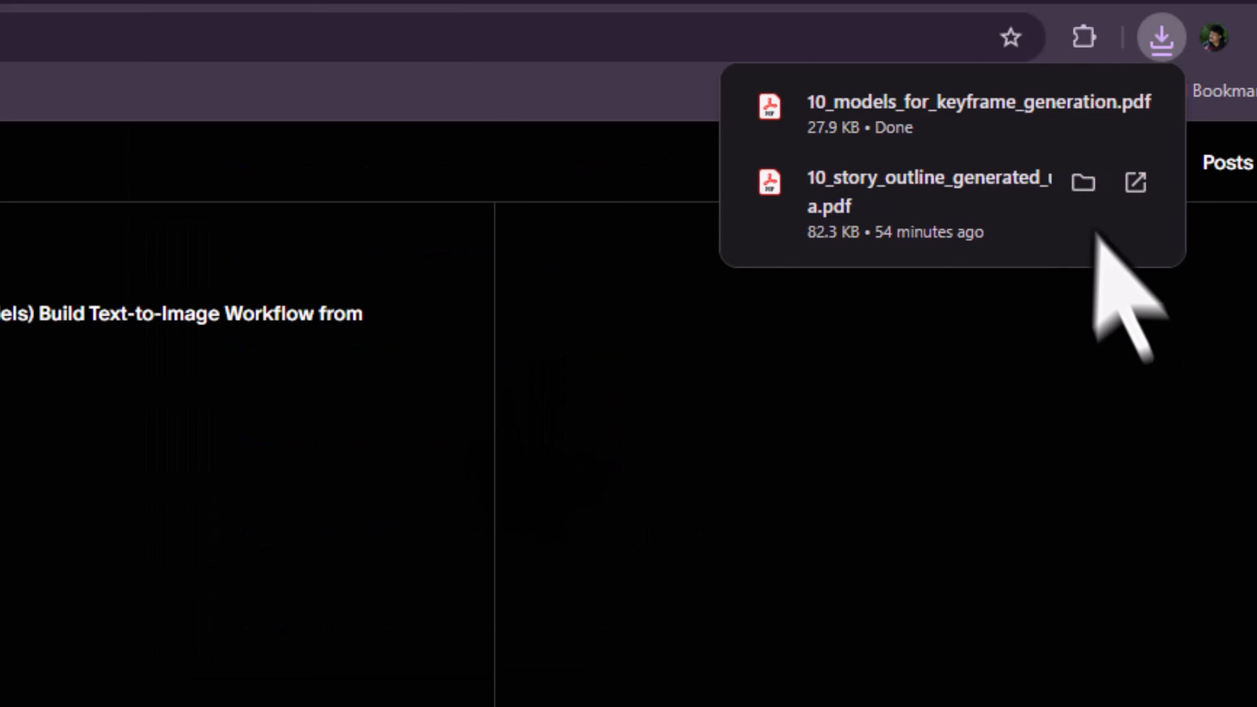
pyautogui.click(1080, 119)
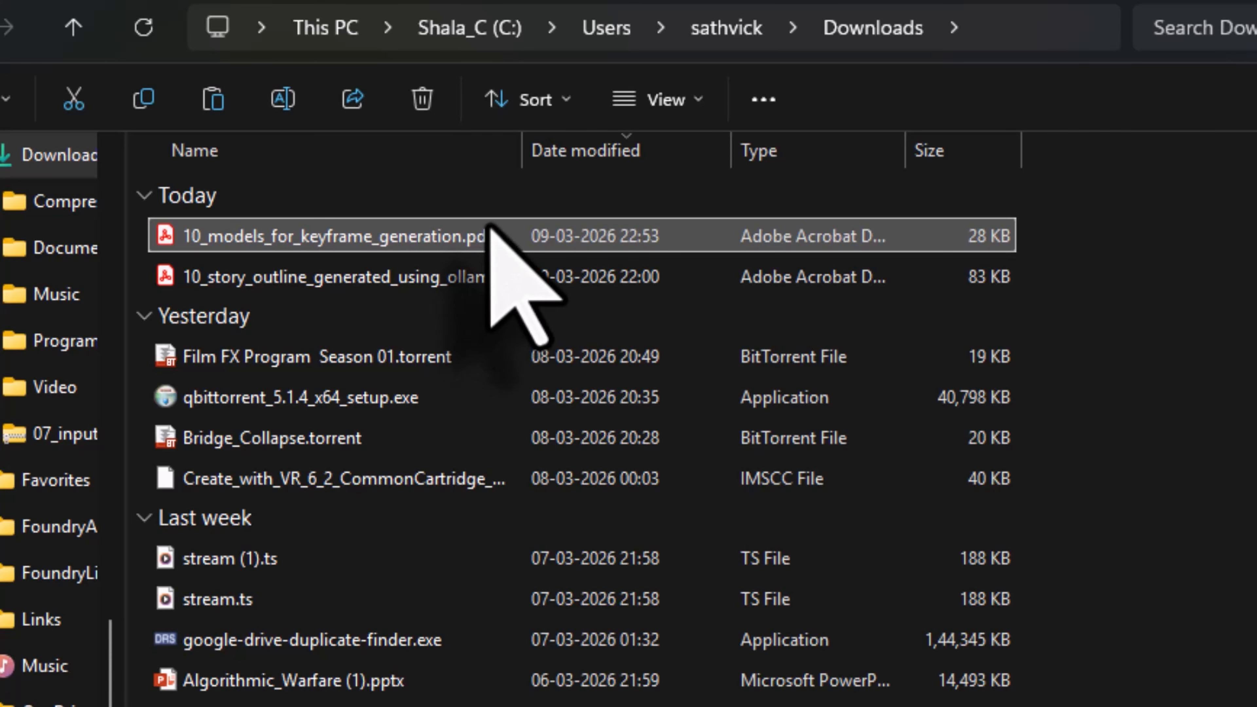
pyautogui.doubleClick(495, 242)
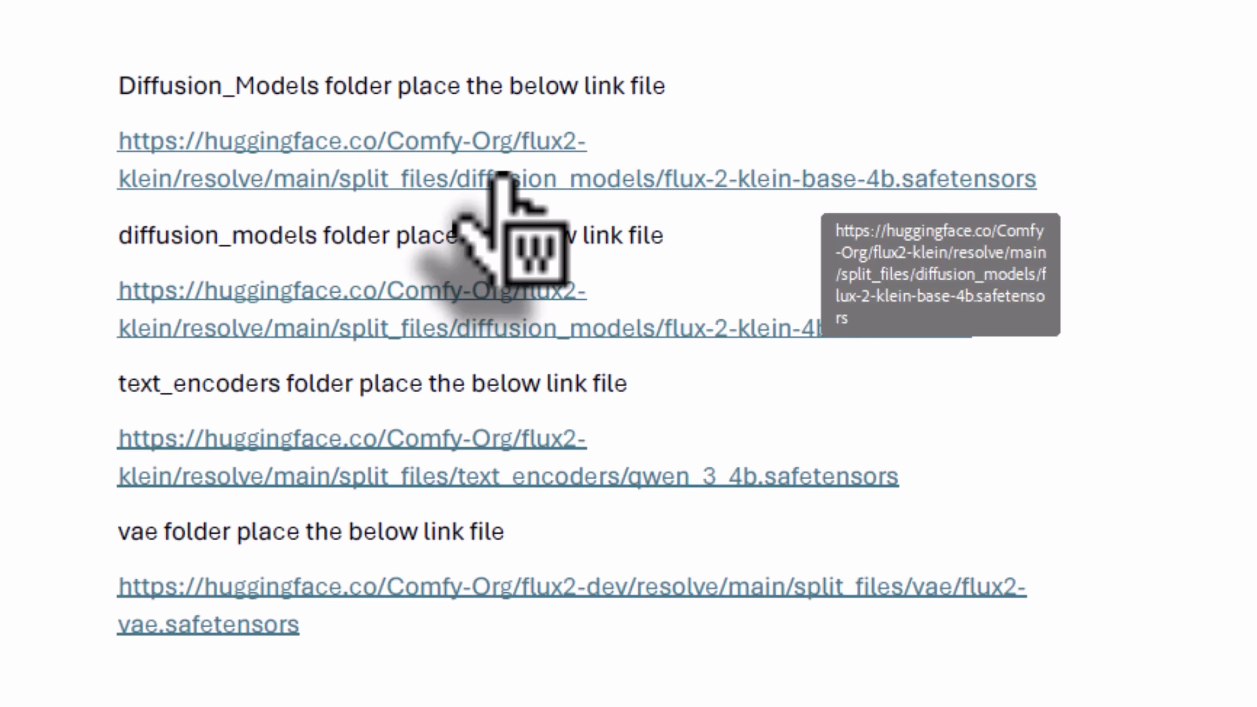
# Step: Download flux-2-klein-base-4b.safetensors from the PDF's first link, allowing the huggingface.co connection, and save it in D:\aistudio\models\diffusion_models
pyautogui.click(664, 188)
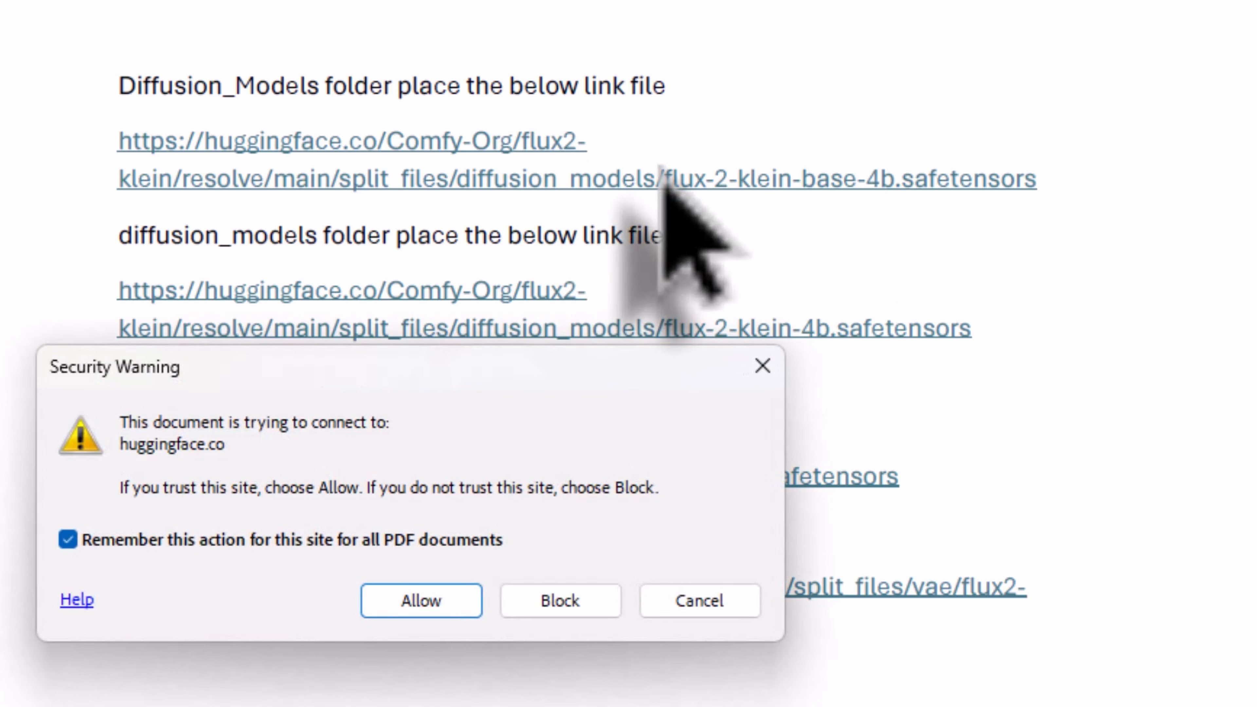
pyautogui.click(411, 601)
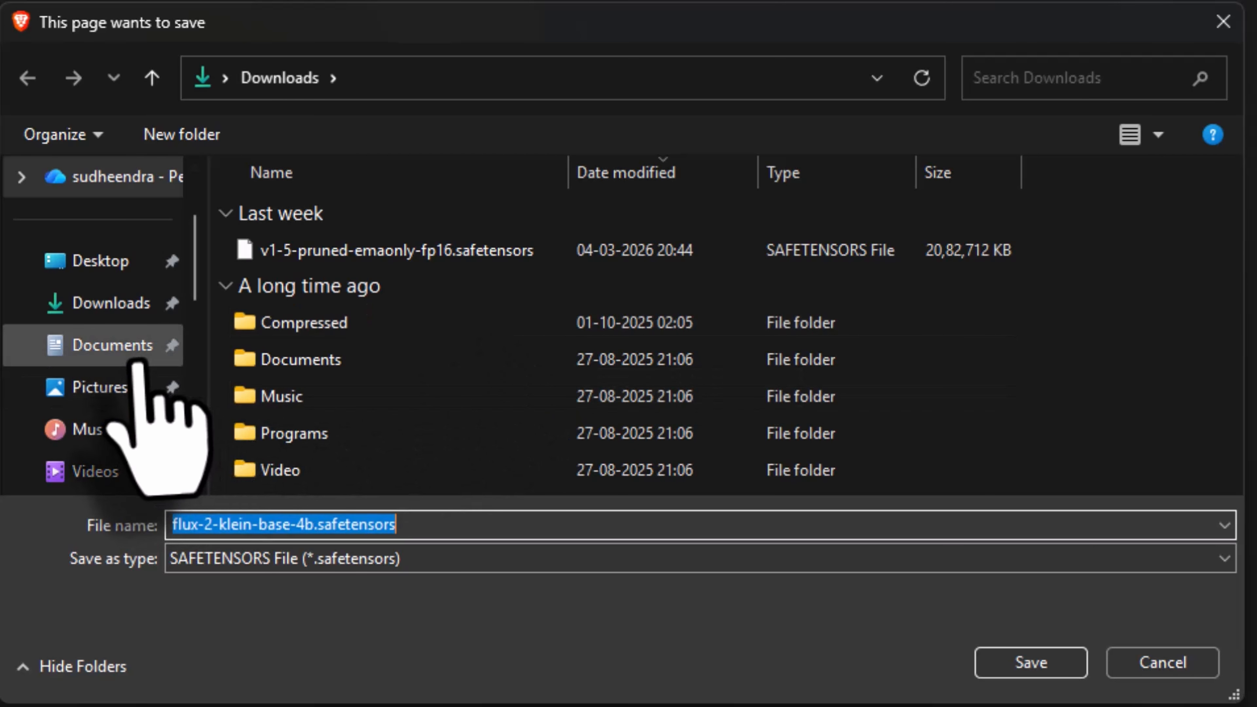
pyautogui.scroll(-5, 126, 430)
pyautogui.click(127, 430)
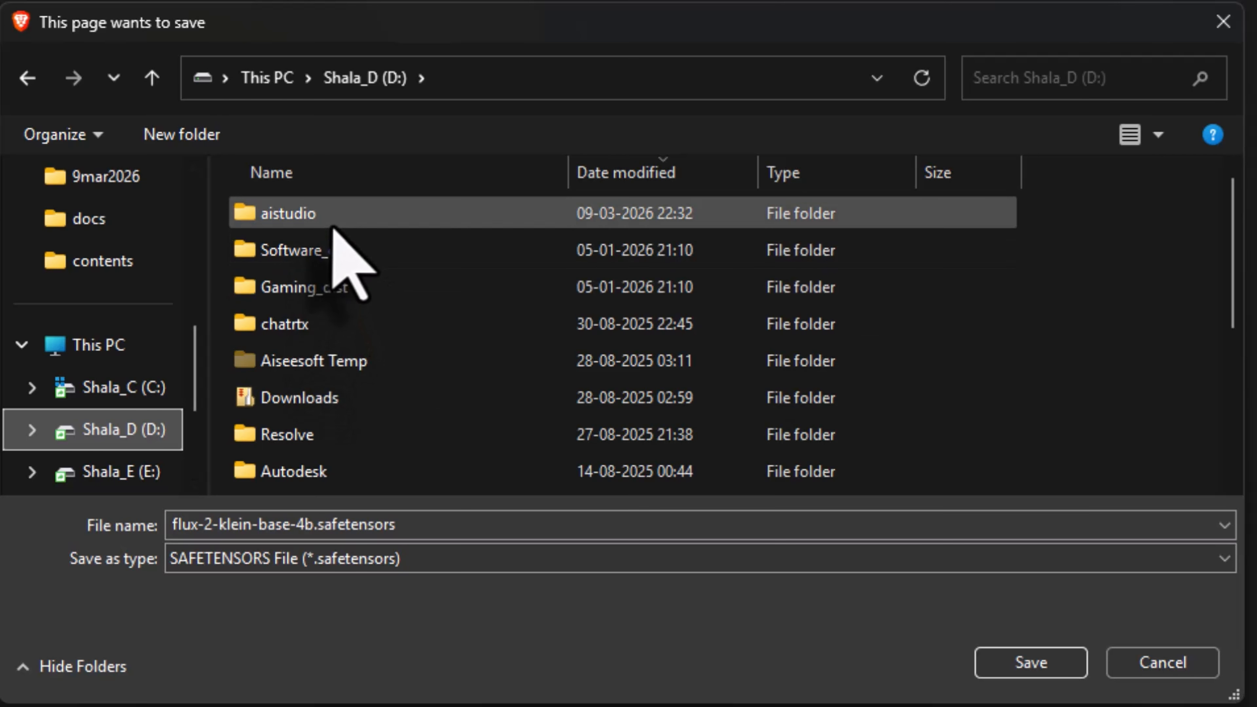
pyautogui.doubleClick(327, 218)
pyautogui.doubleClick(326, 327)
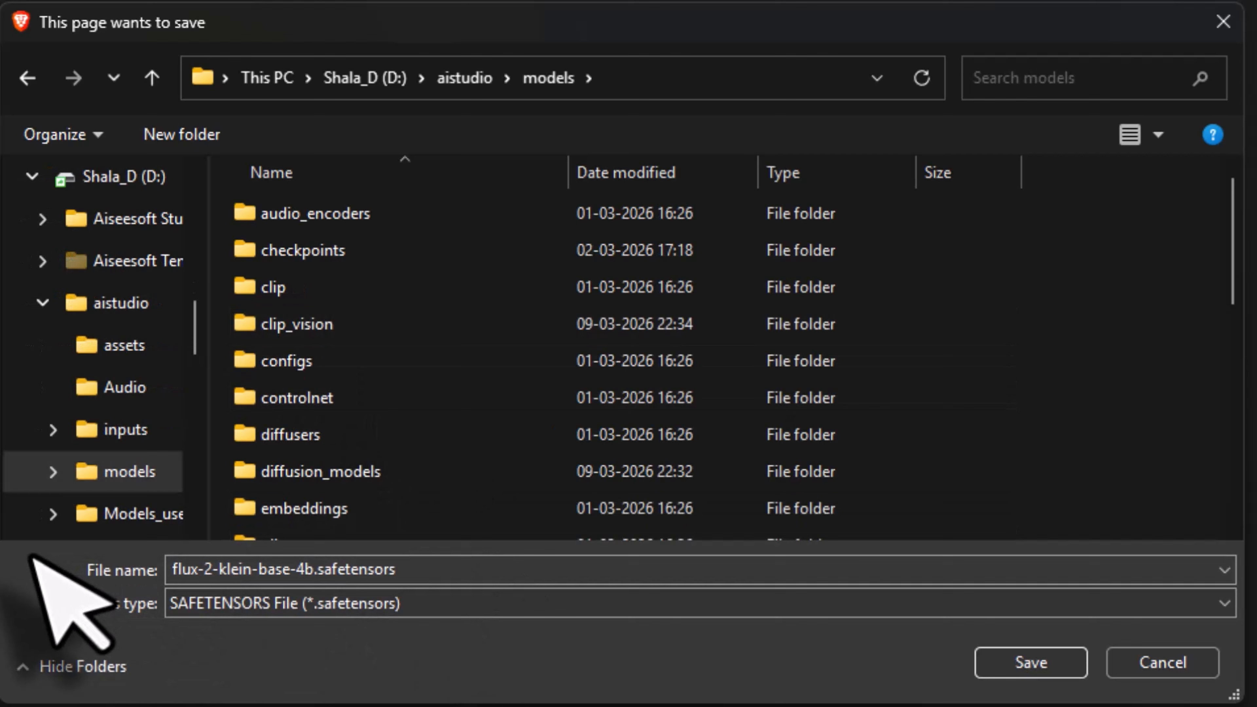
pyautogui.doubleClick(374, 483)
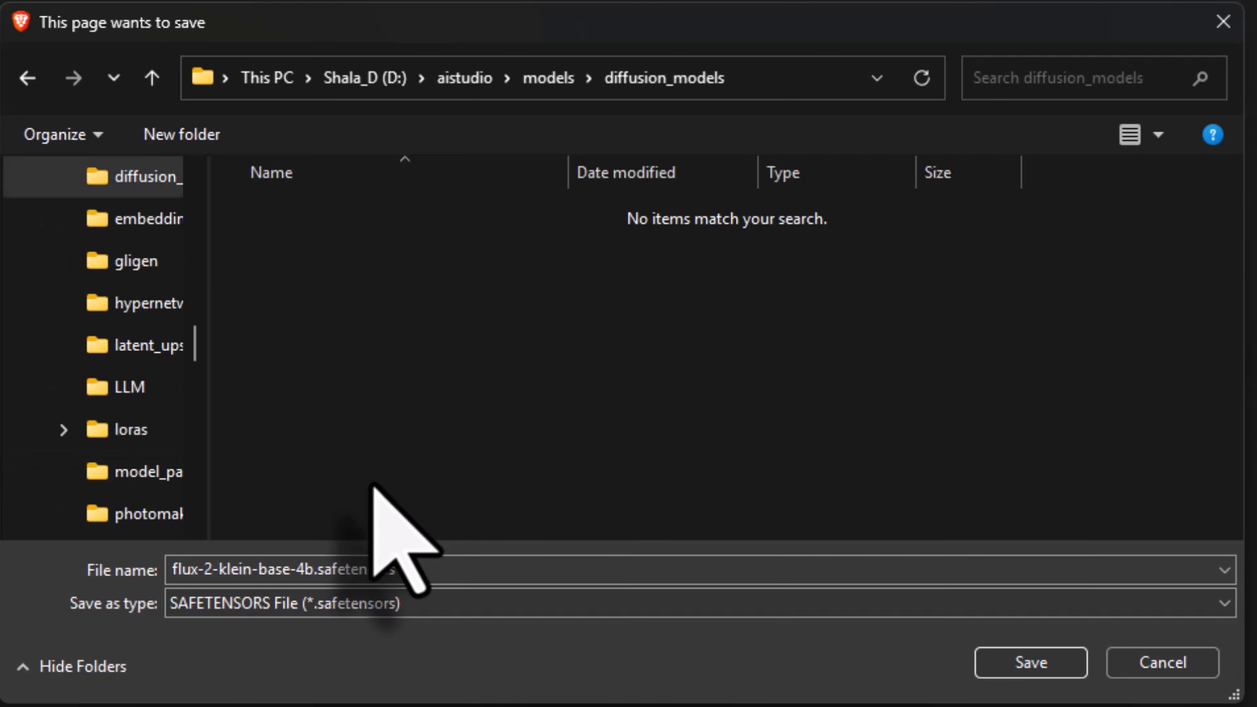
pyautogui.click(1028, 674)
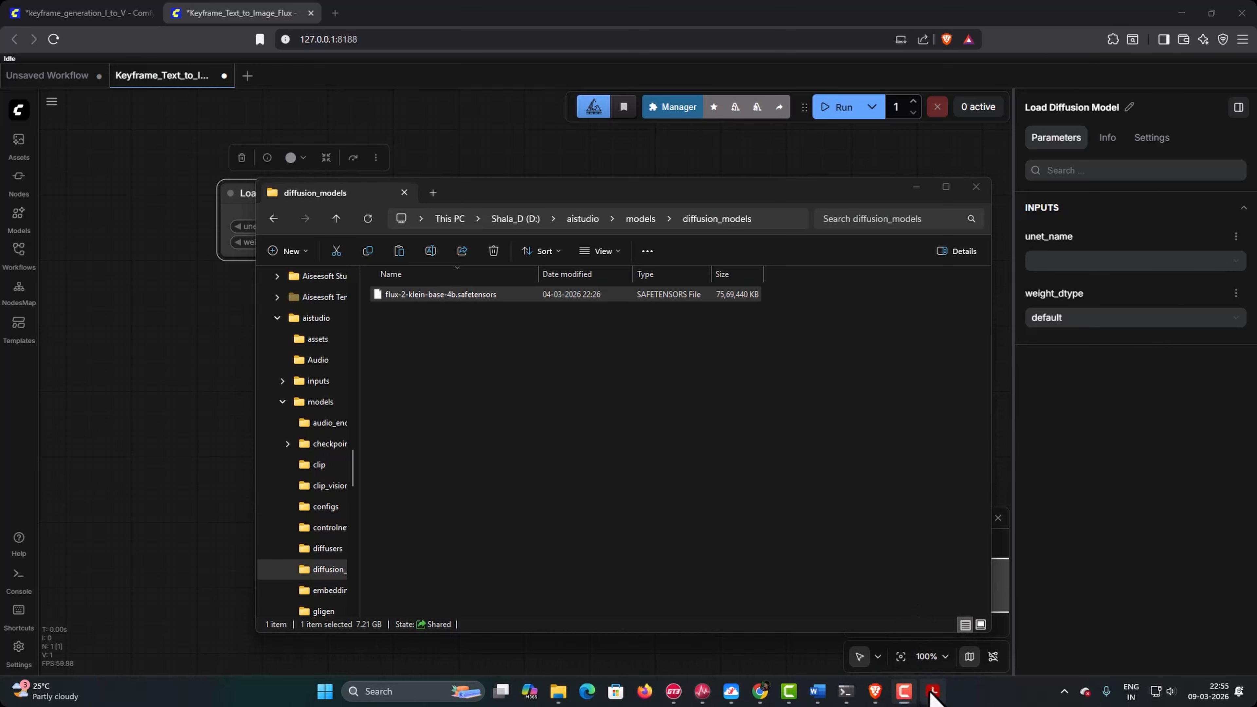
# Step: Return to the PDF and download flux-2-klein-4b.safetensors from its second link into D:\aistudio\models\diffusion_models
pyautogui.click(933, 692)
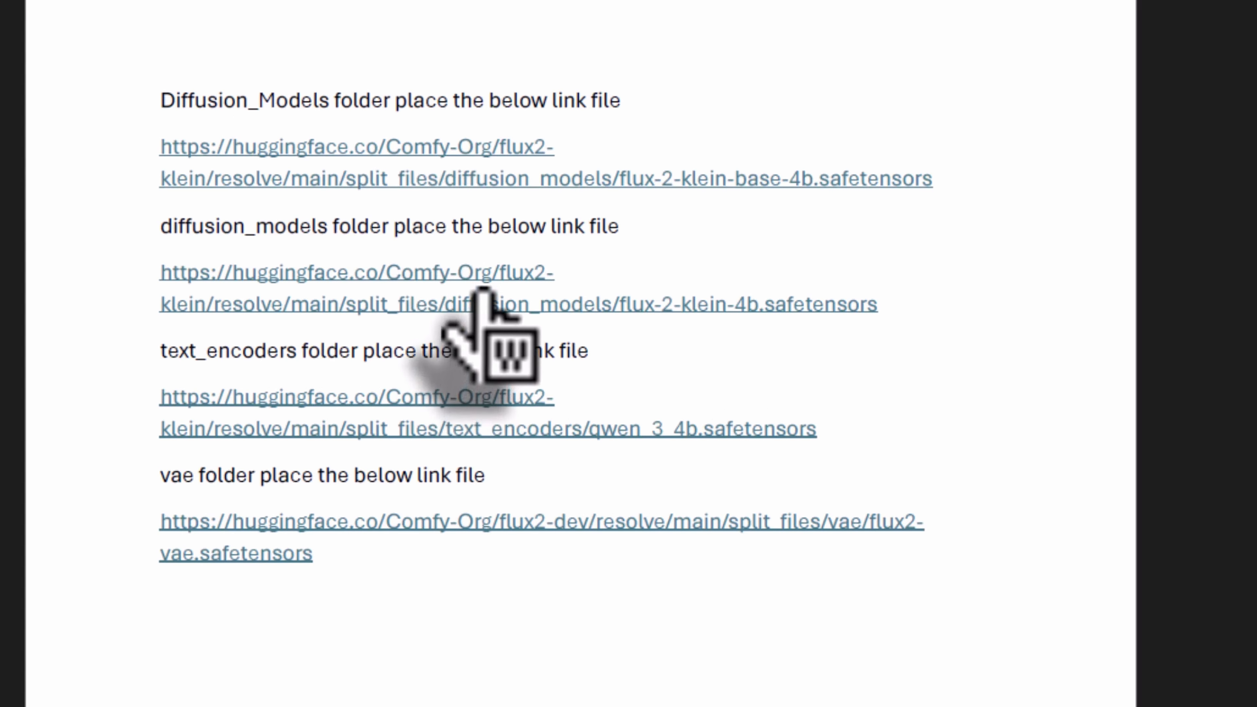
pyautogui.click(478, 303)
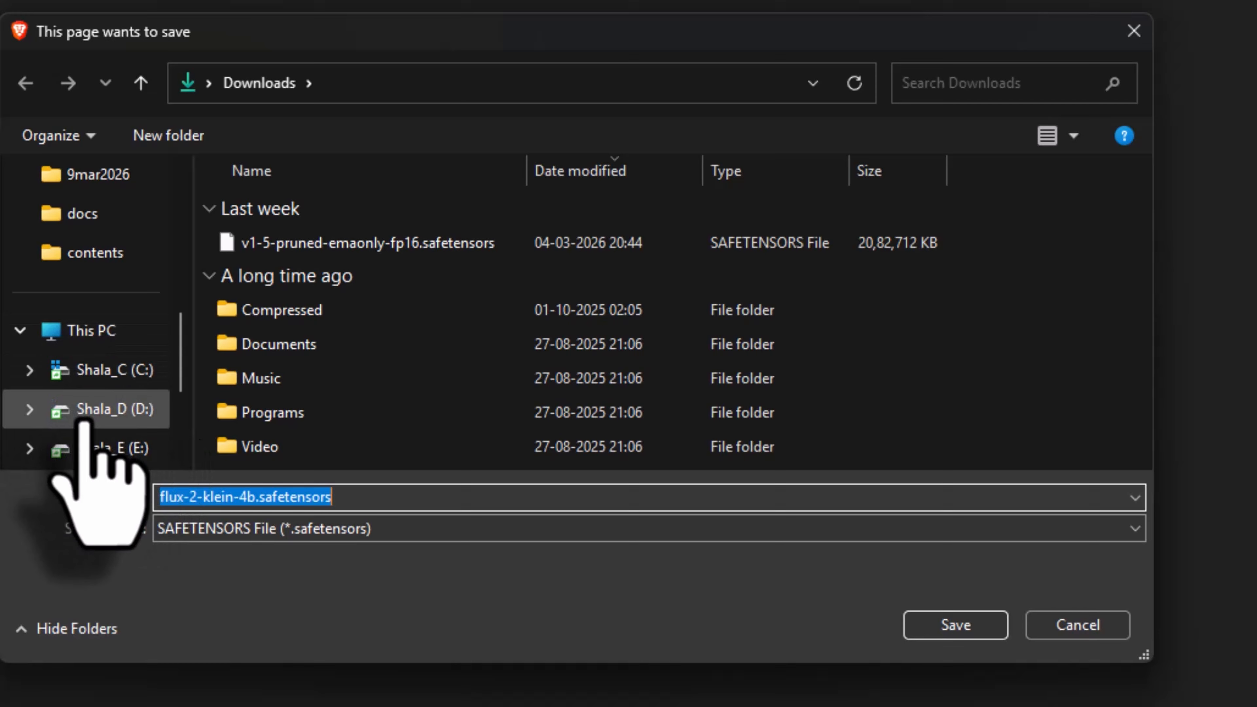
pyautogui.click(94, 410)
pyautogui.doubleClick(263, 218)
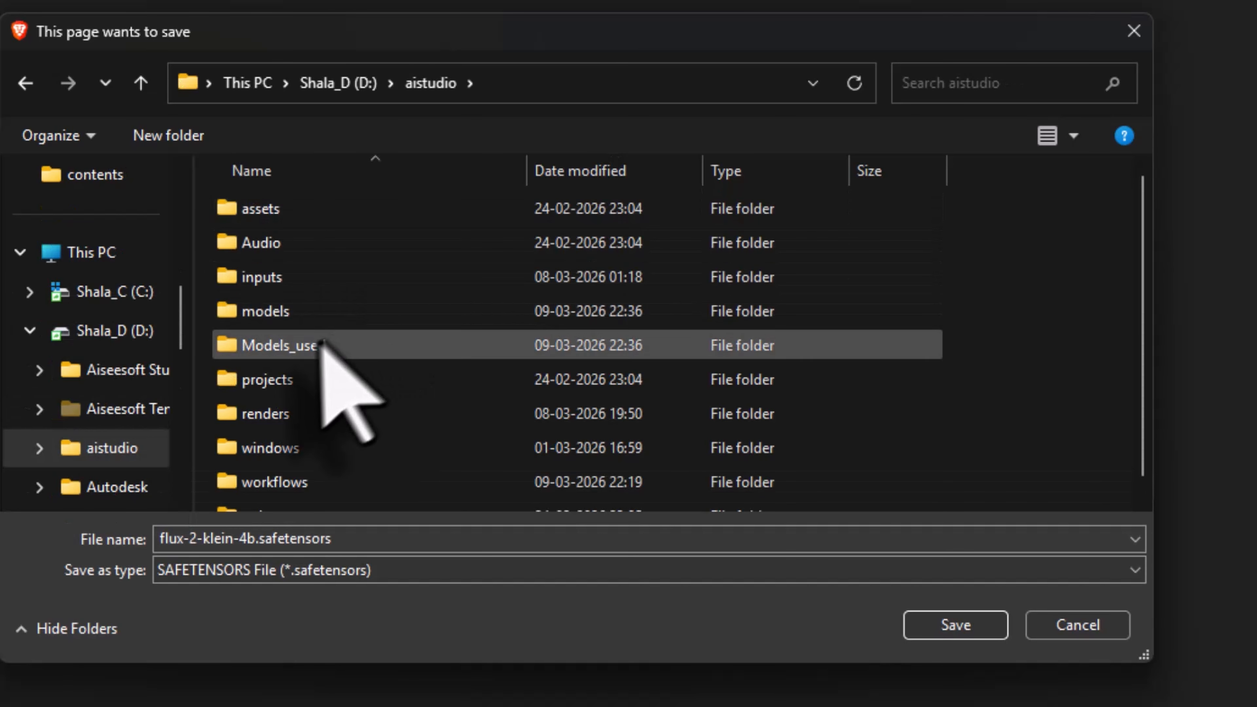
pyautogui.doubleClick(300, 312)
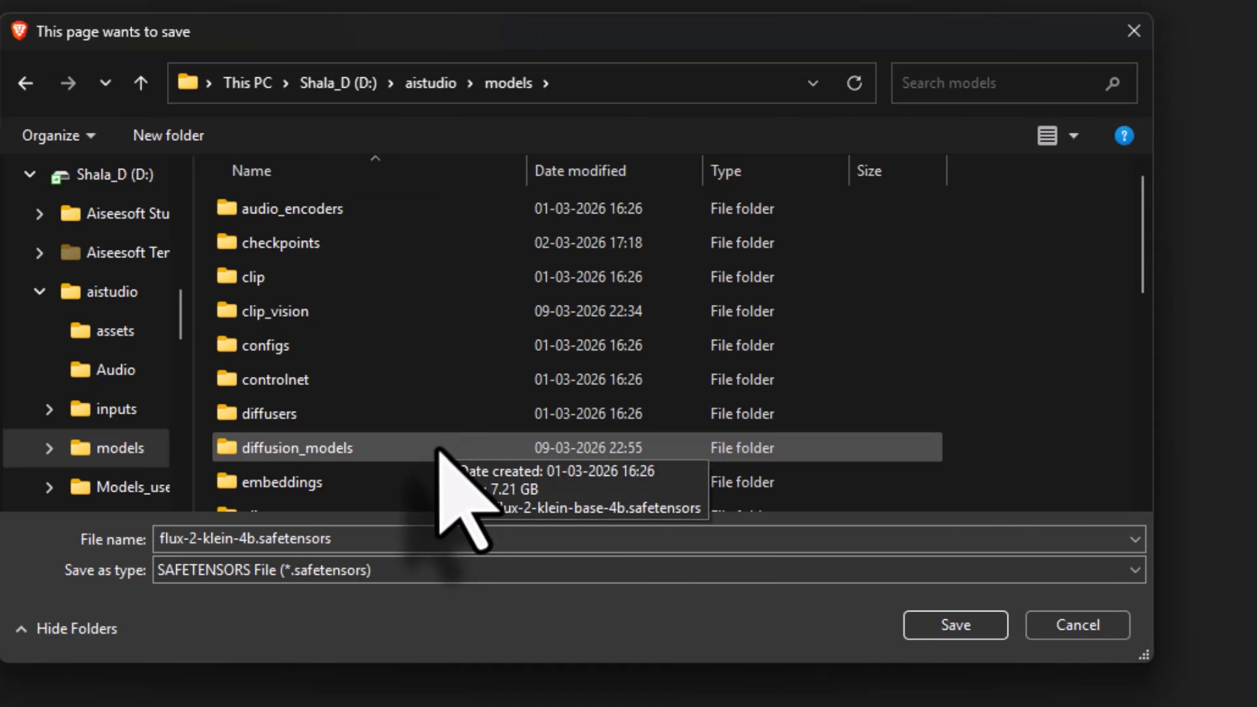
pyautogui.doubleClick(451, 445)
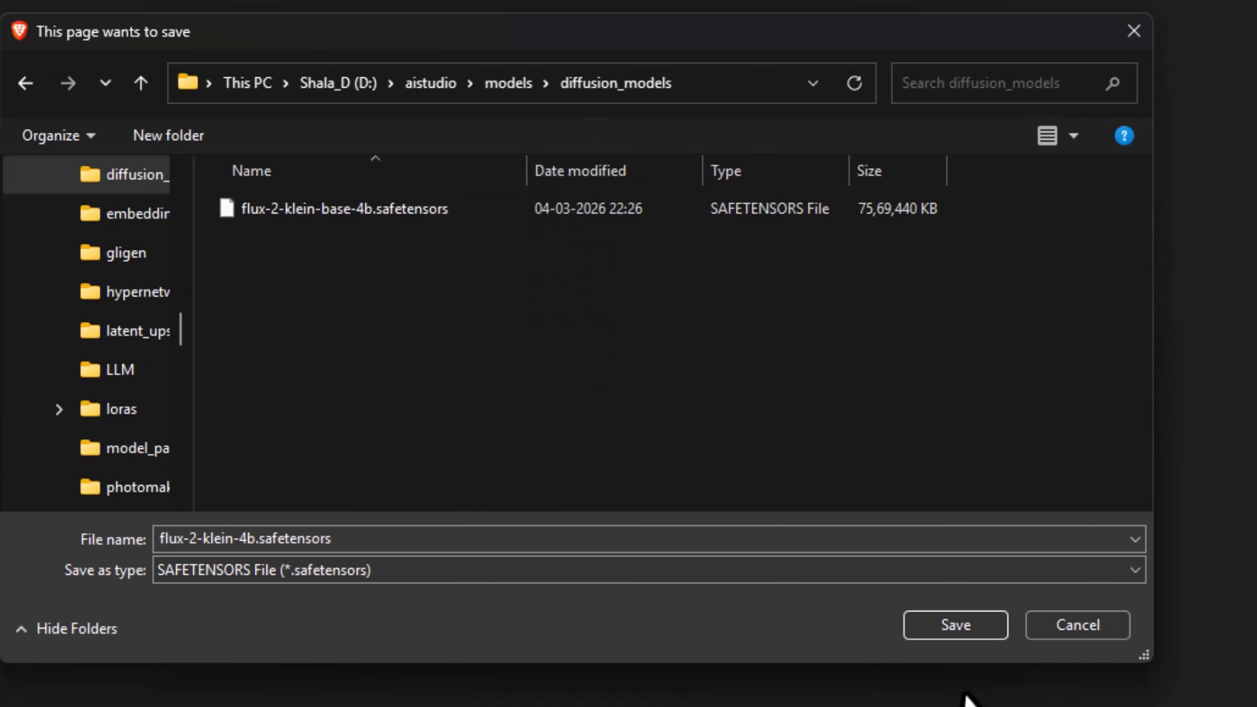
pyautogui.click(956, 625)
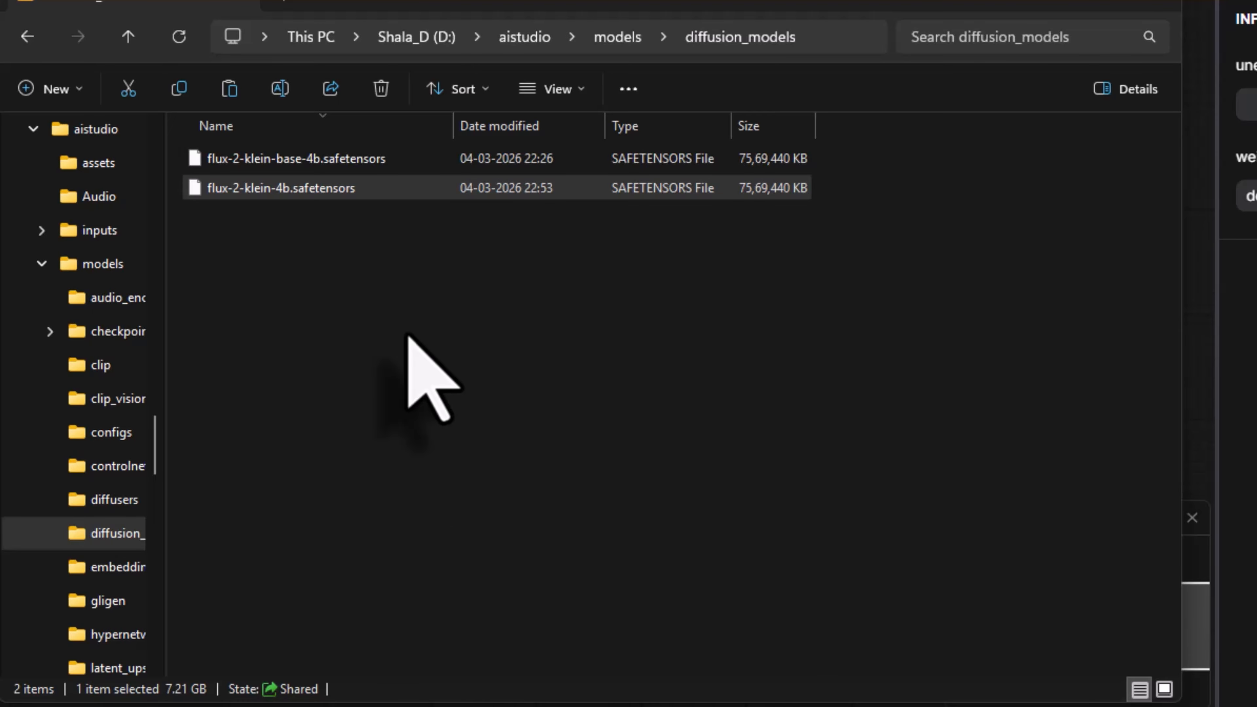
# Step: Check both Flux 2 Klein model files in the diffusion_models folder and return to the ComfyUI workflow canvas
pyautogui.hotkey('shift', 'Up')
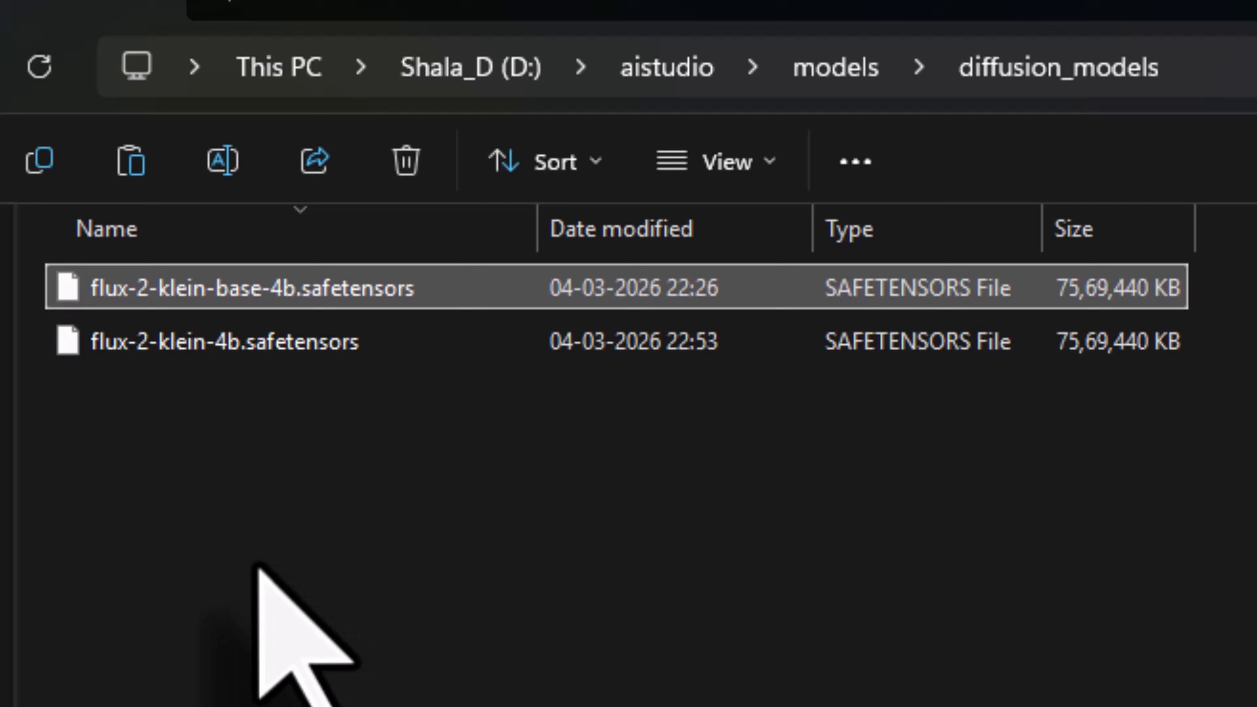
pyautogui.click(273, 353)
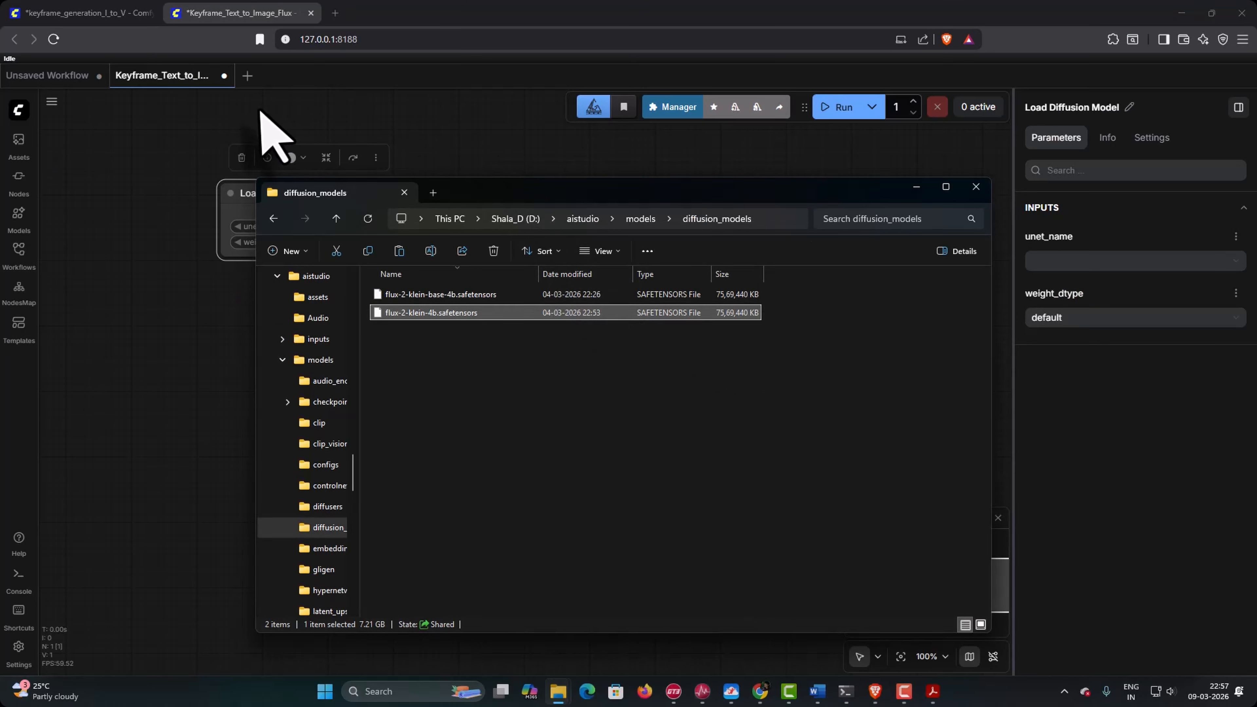
pyautogui.click(261, 109)
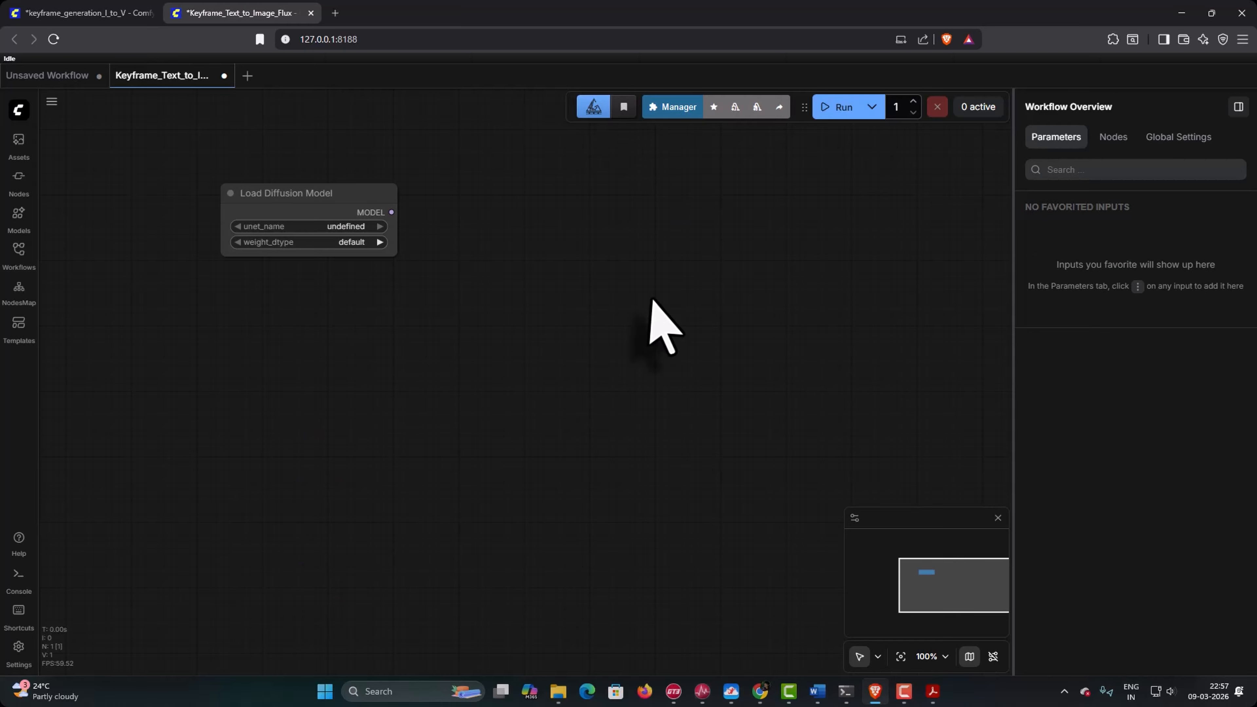
# Step: Refresh the node definitions and load flux-2-klein-base-4b.safetensors as the unet_name in the Load Diffusion Model node
pyautogui.press('r')
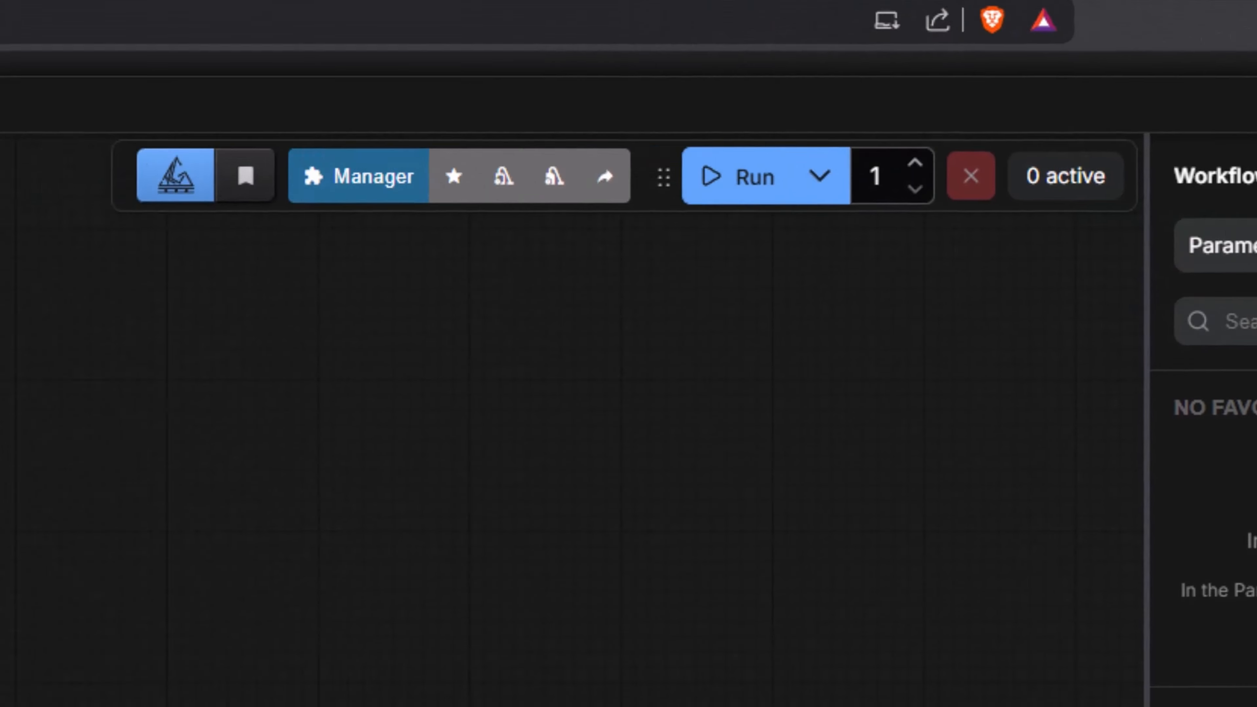
pyautogui.click(451, 319)
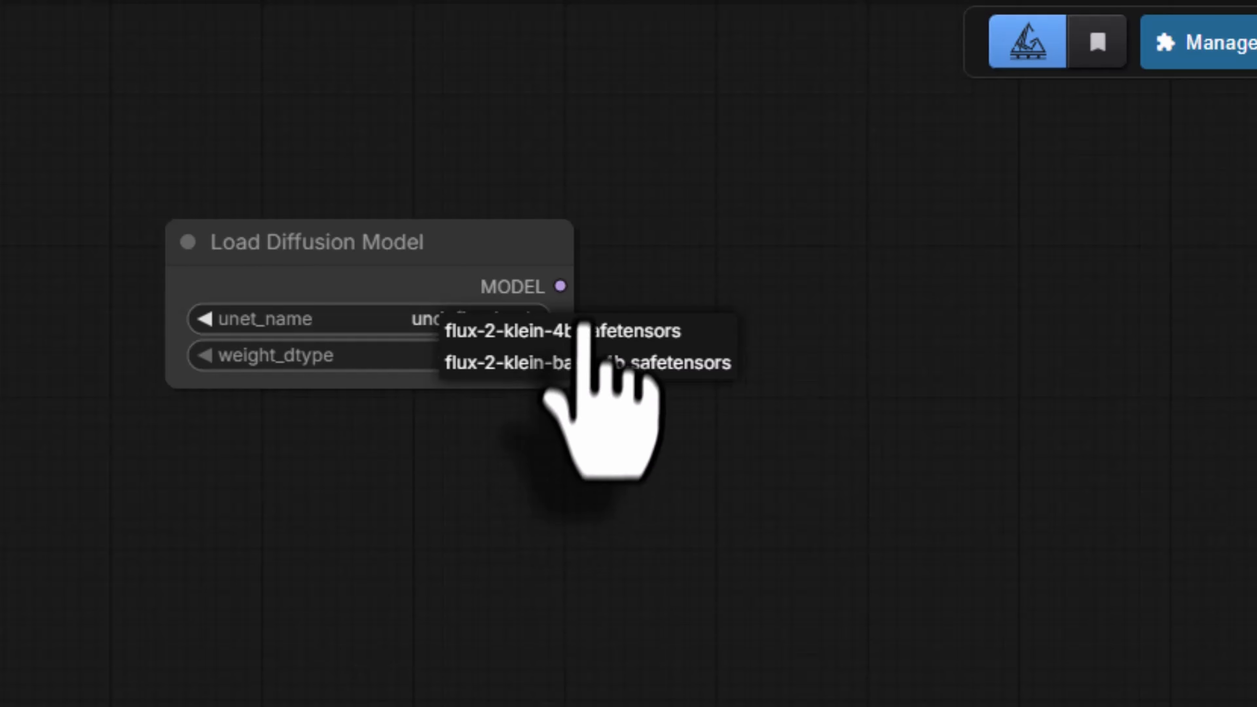
pyautogui.click(492, 372)
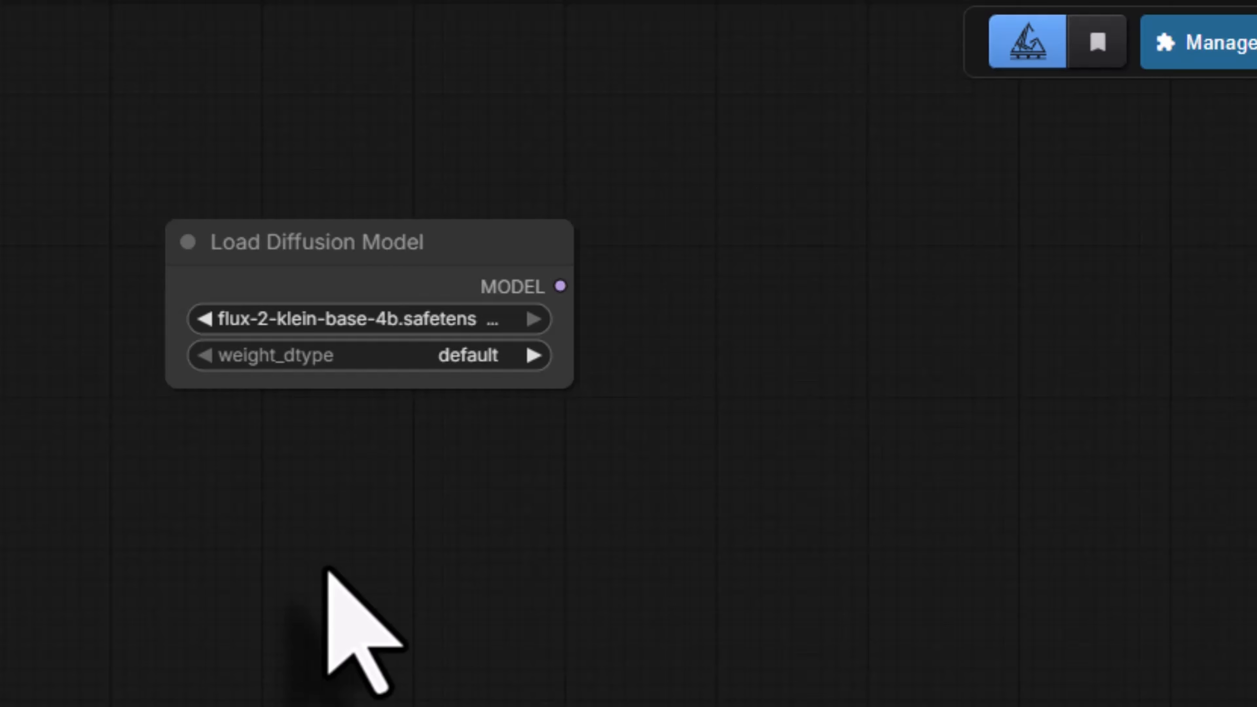
# Step: Add a Load CLIP node and place it directly below the Load Diffusion Model node
pyautogui.doubleClick(353, 547)
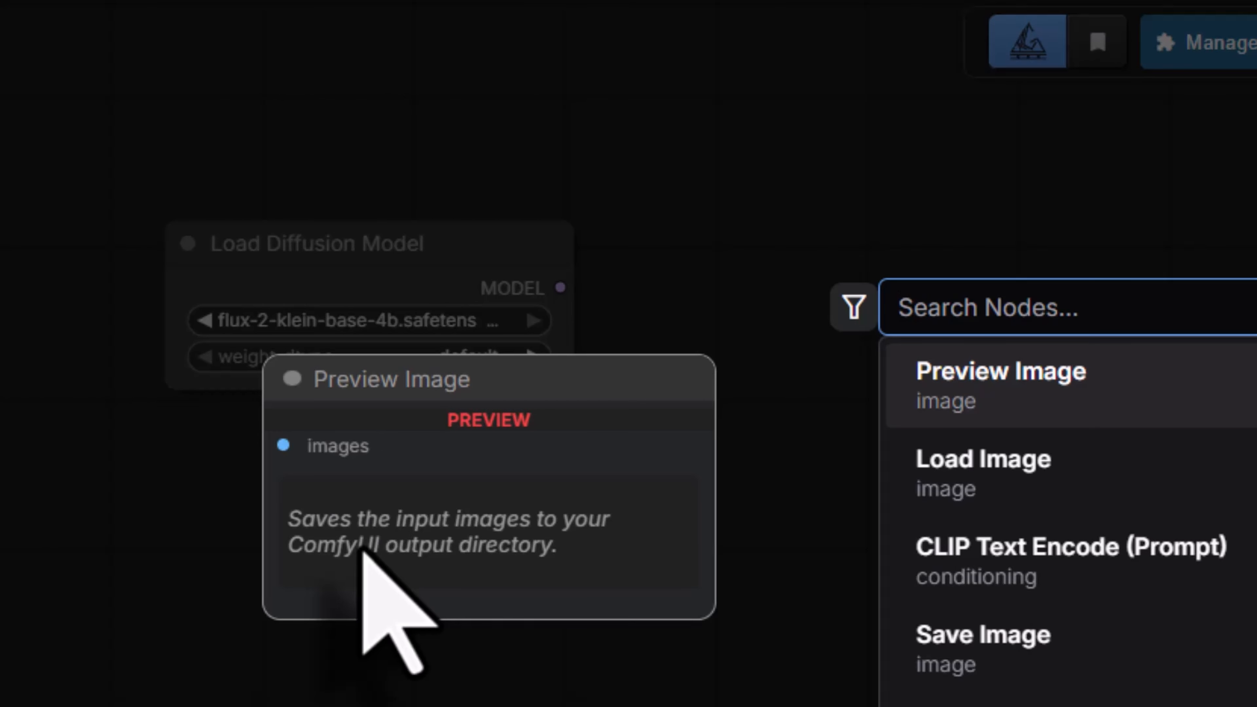
pyautogui.write('load')
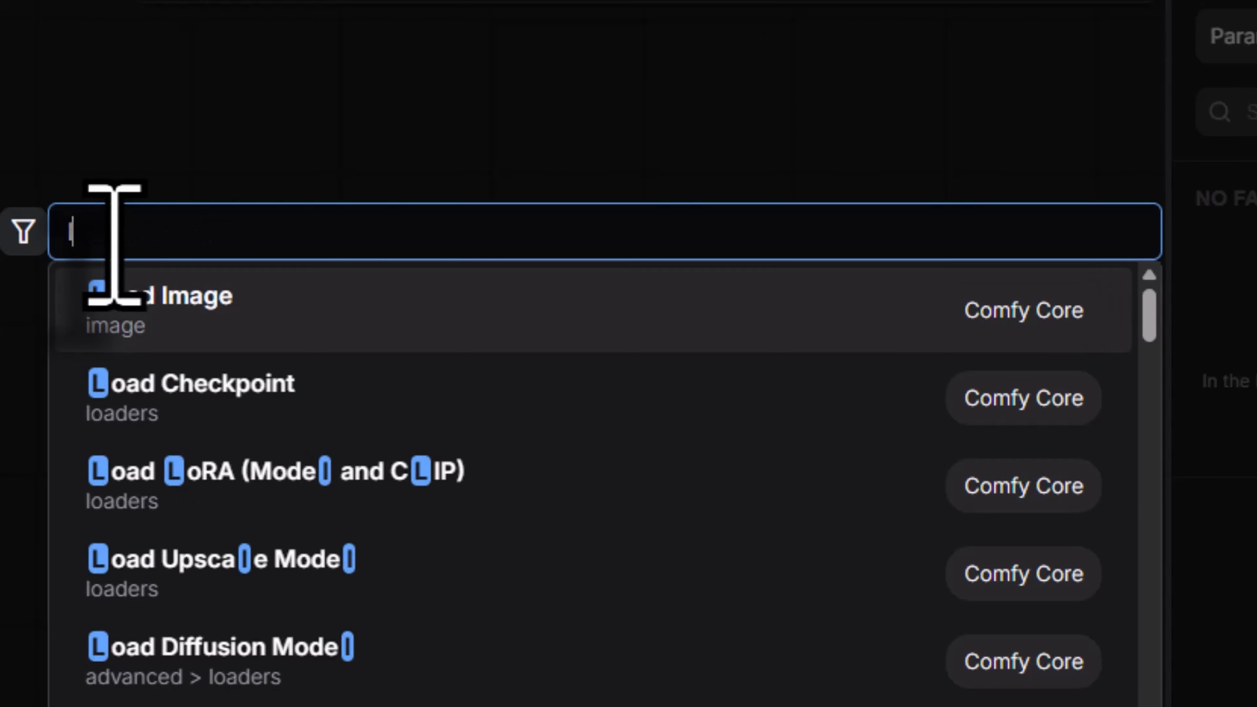
pyautogui.scroll(-5, 258, 467)
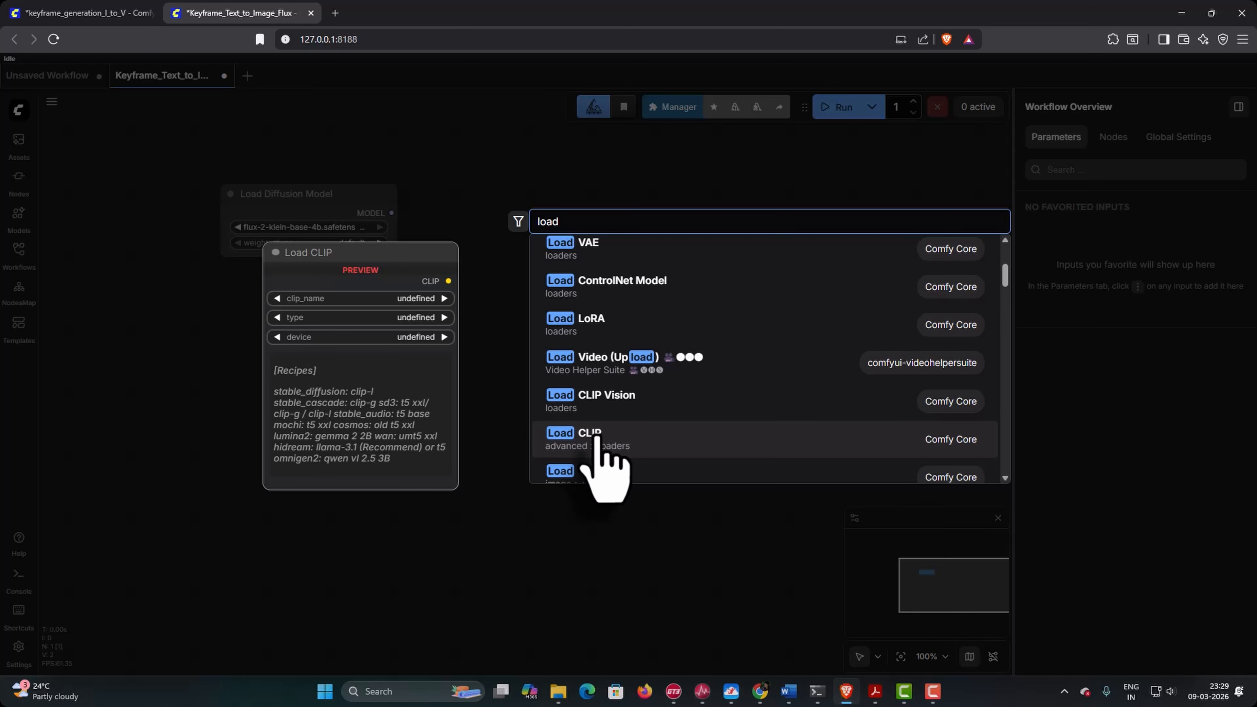
pyautogui.click(149, 616)
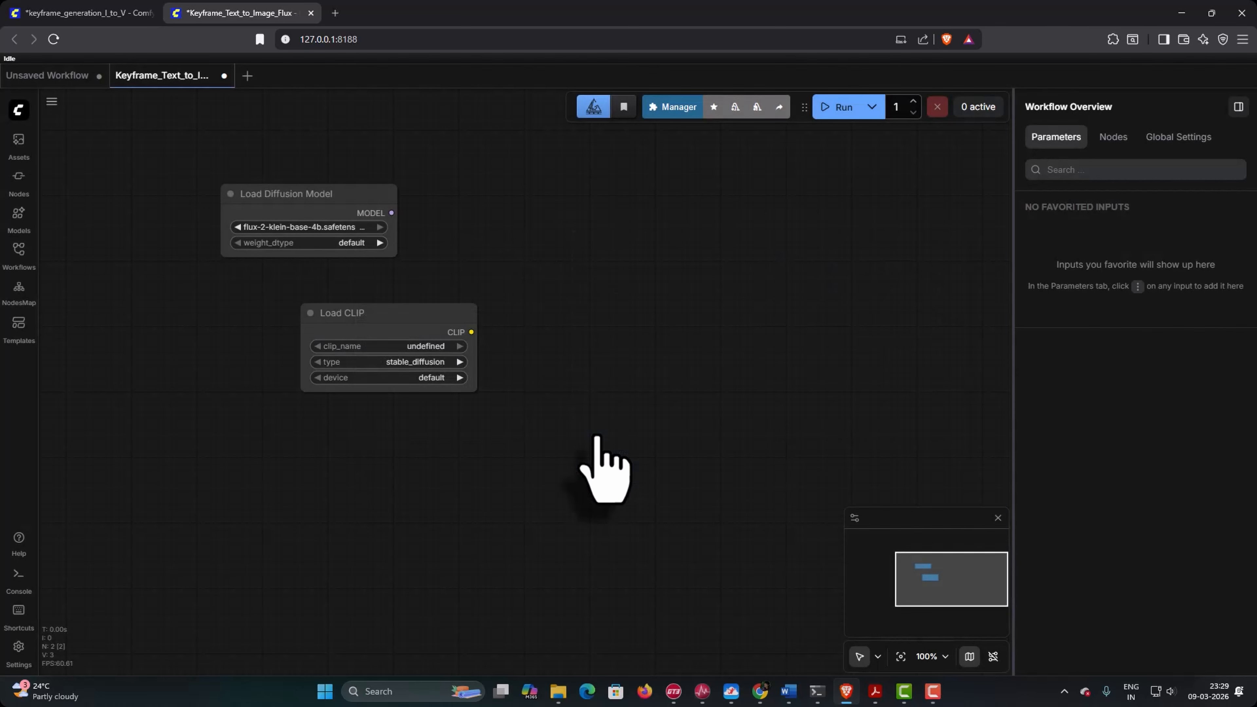
pyautogui.moveTo(368, 313); pyautogui.dragTo(285, 285)
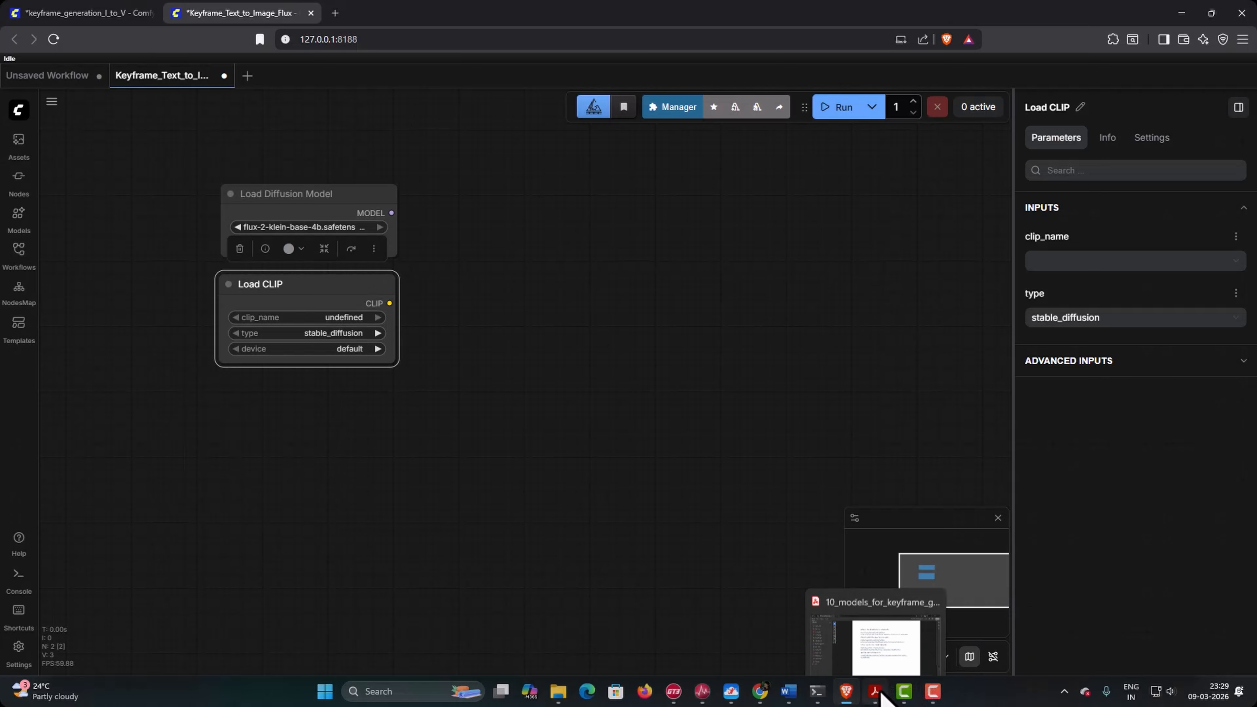
# Step: Switch to the models PDF and download qwen_3_4b.safetensors from its text_encoders link into D:\aistudio\models\text_encoders
pyautogui.click(880, 694)
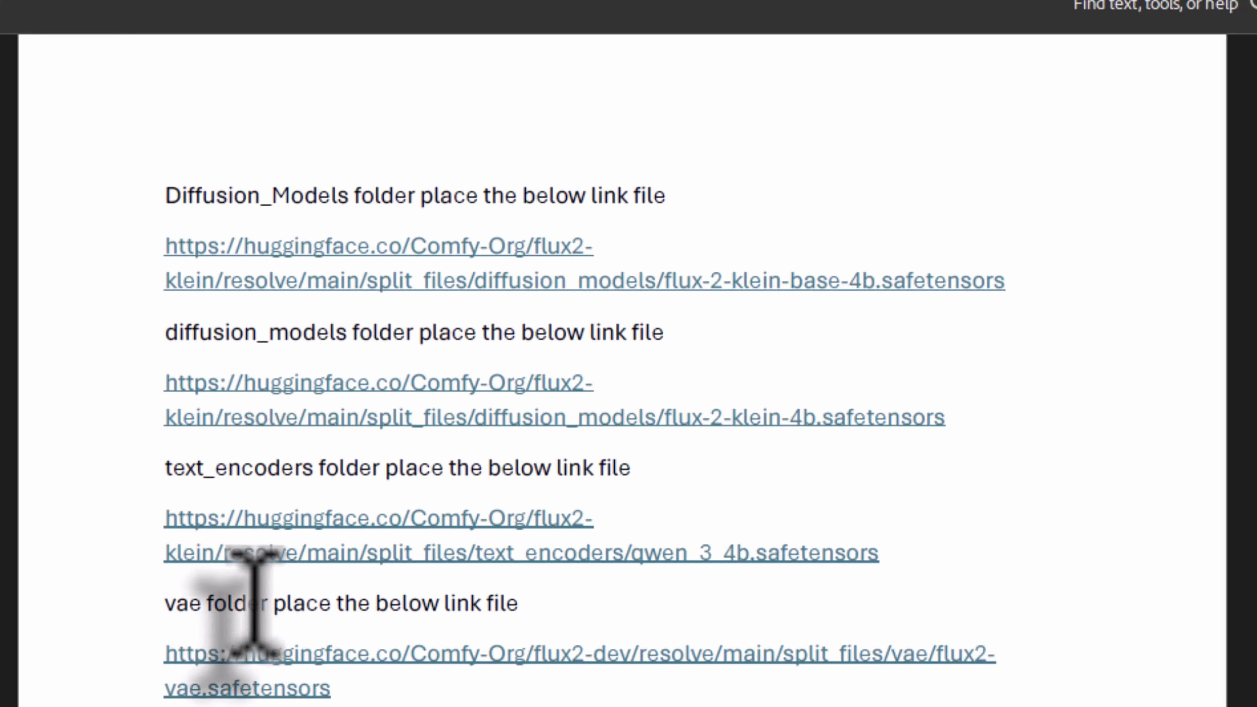
pyautogui.click(291, 519)
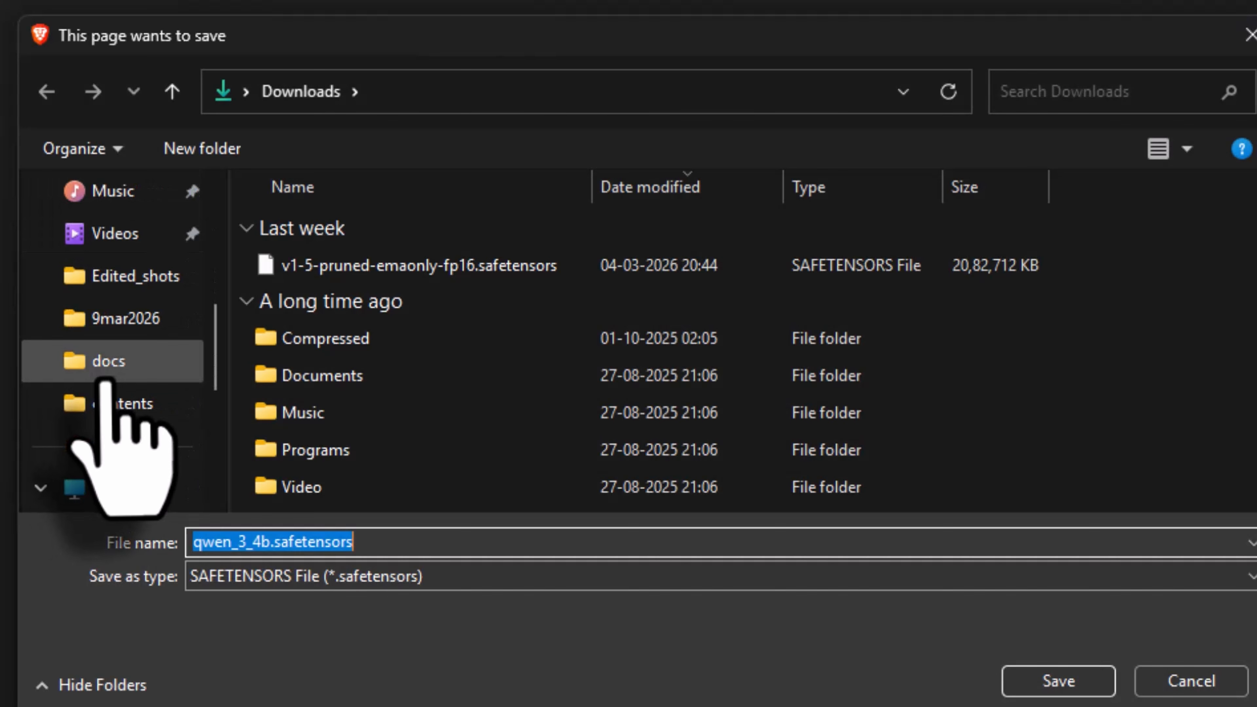
pyautogui.scroll(-5, 131, 426)
pyautogui.click(149, 322)
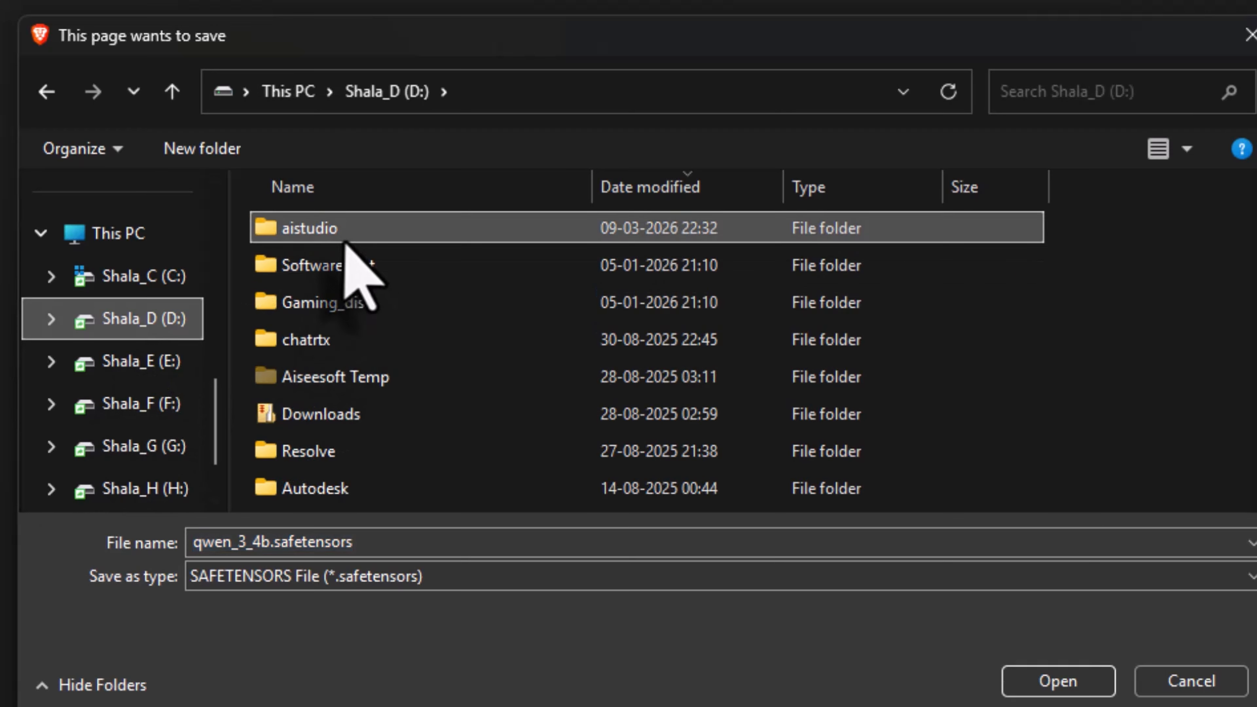
pyautogui.doubleClick(356, 228)
pyautogui.scroll(-1, 407, 369)
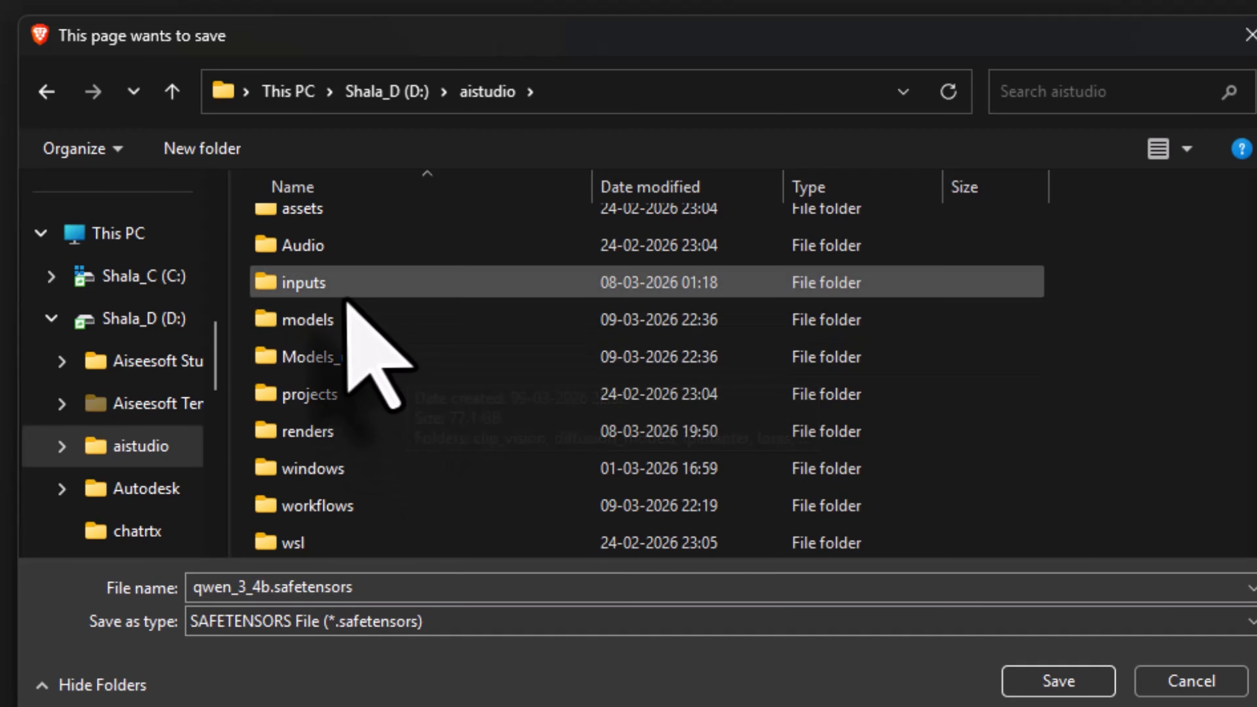
pyautogui.doubleClick(345, 322)
pyautogui.scroll(-5, 430, 446)
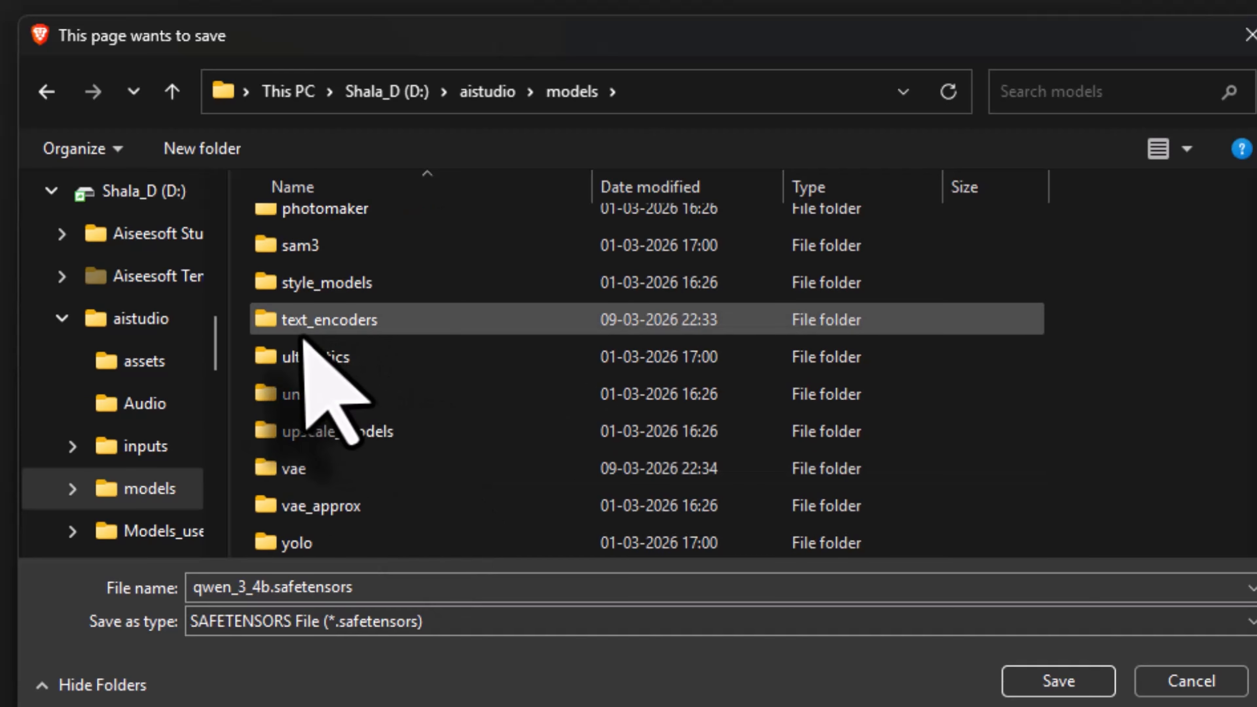
pyautogui.doubleClick(358, 327)
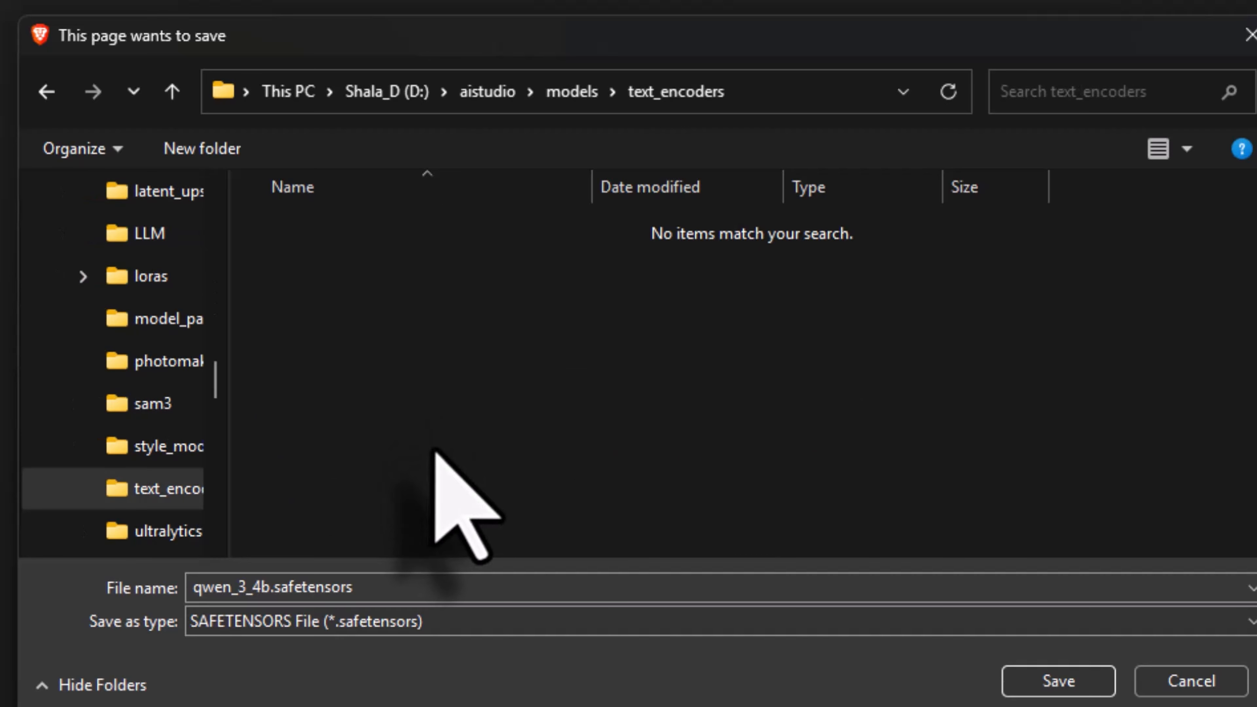
pyautogui.click(1057, 682)
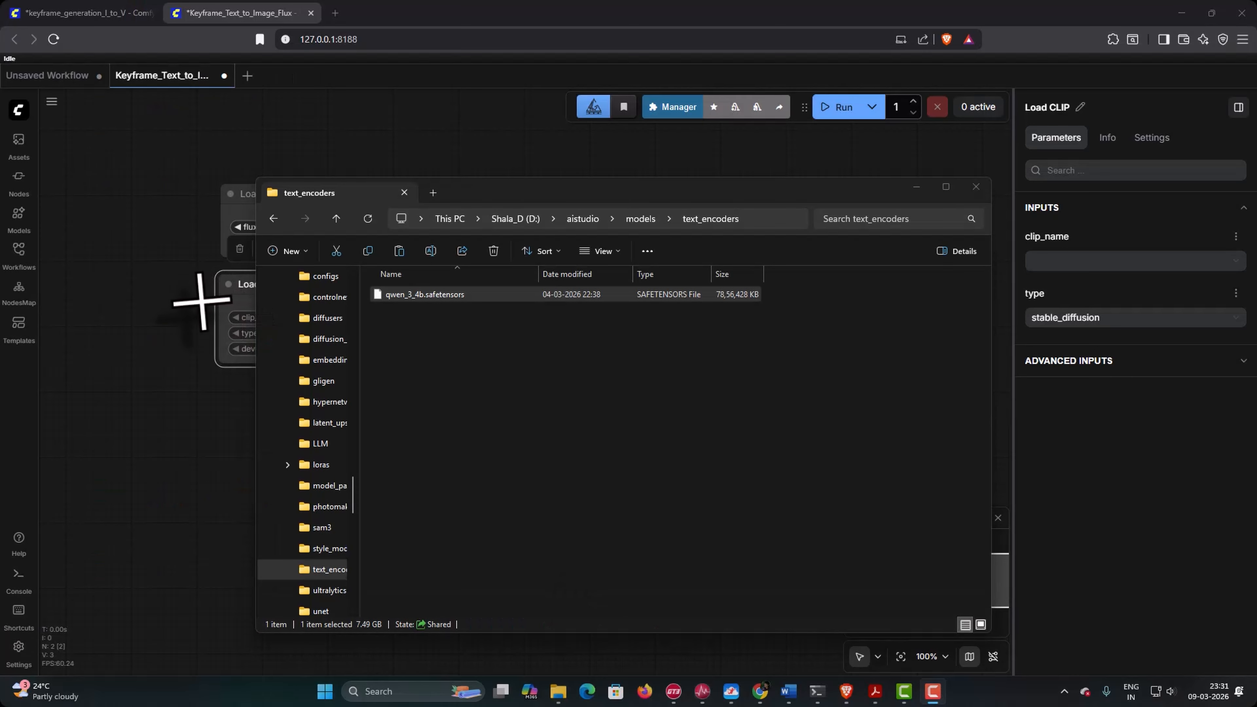
# Step: Return to the ComfyUI workflow and set the Load CLIP node's clip_name to qwen_3_4b.safetensors and its type to flux2
pyautogui.click(168, 303)
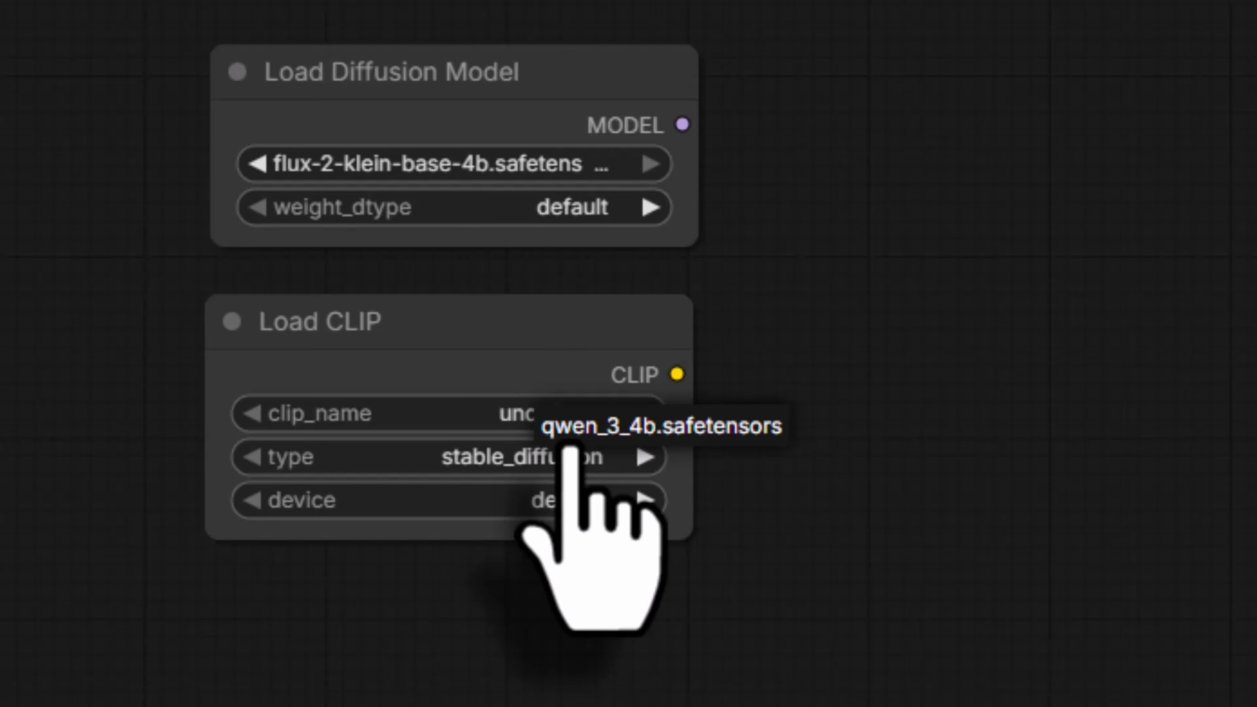
pyautogui.click(570, 445)
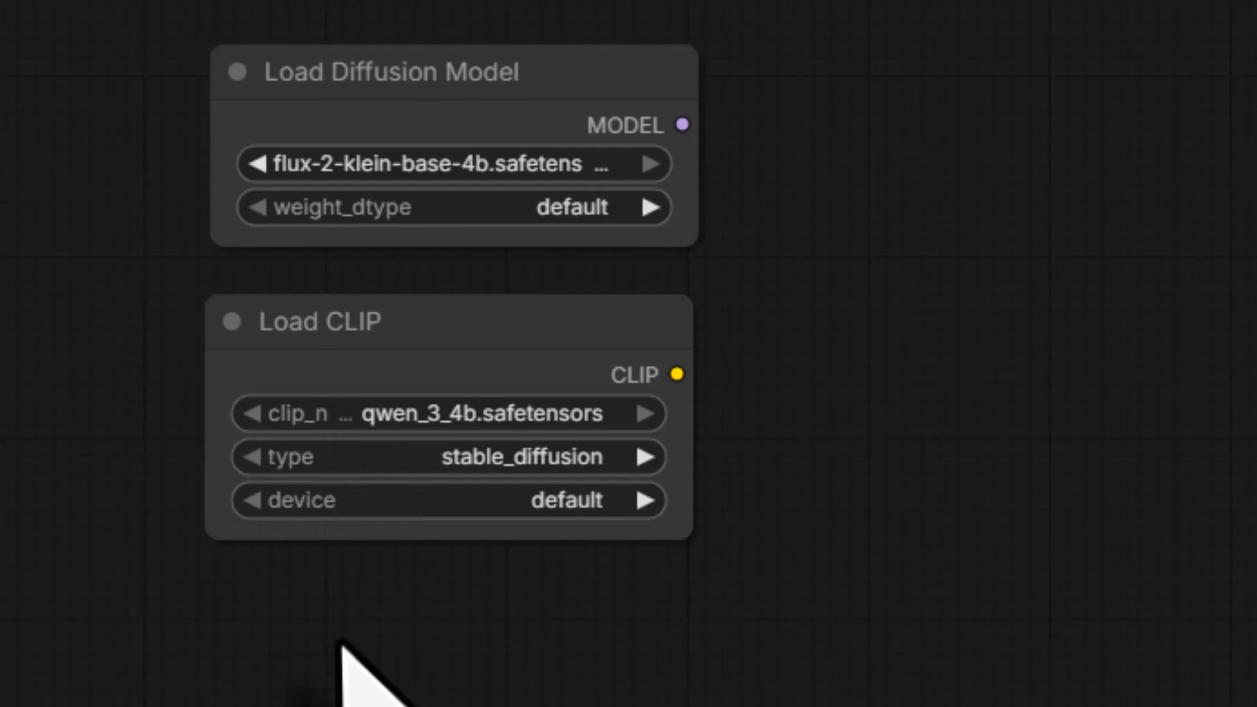
pyautogui.click(569, 469)
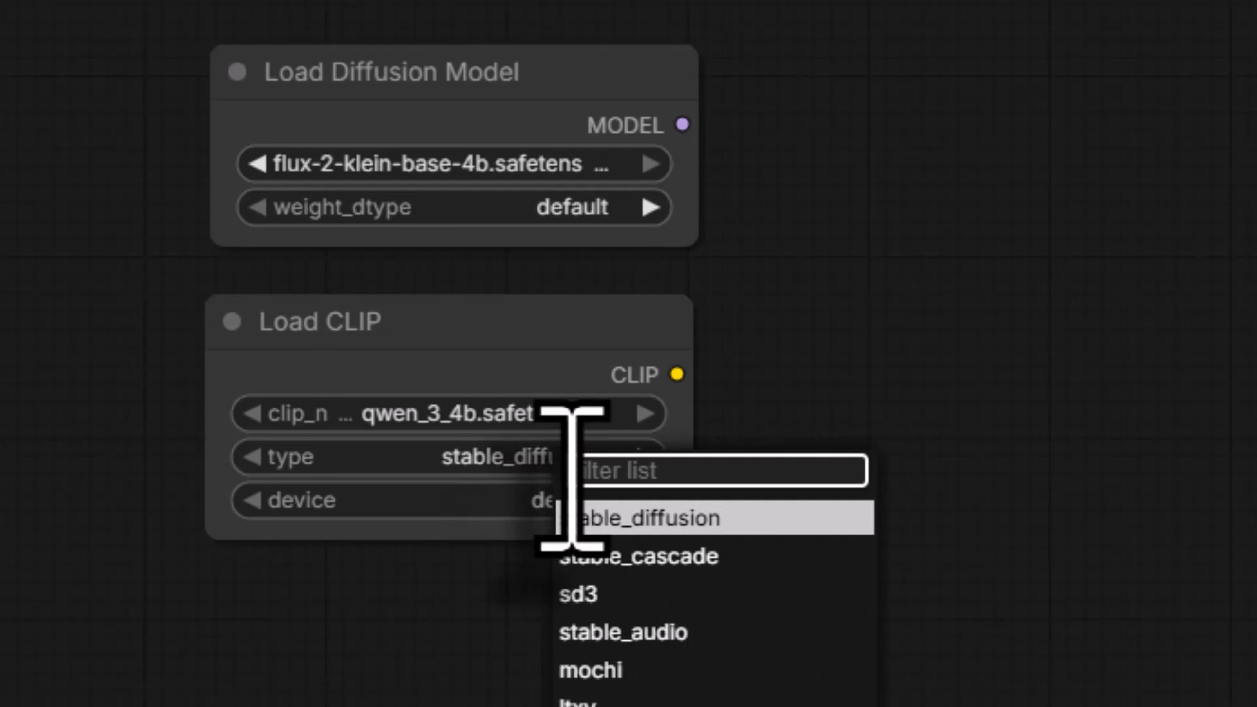
pyautogui.click(564, 567)
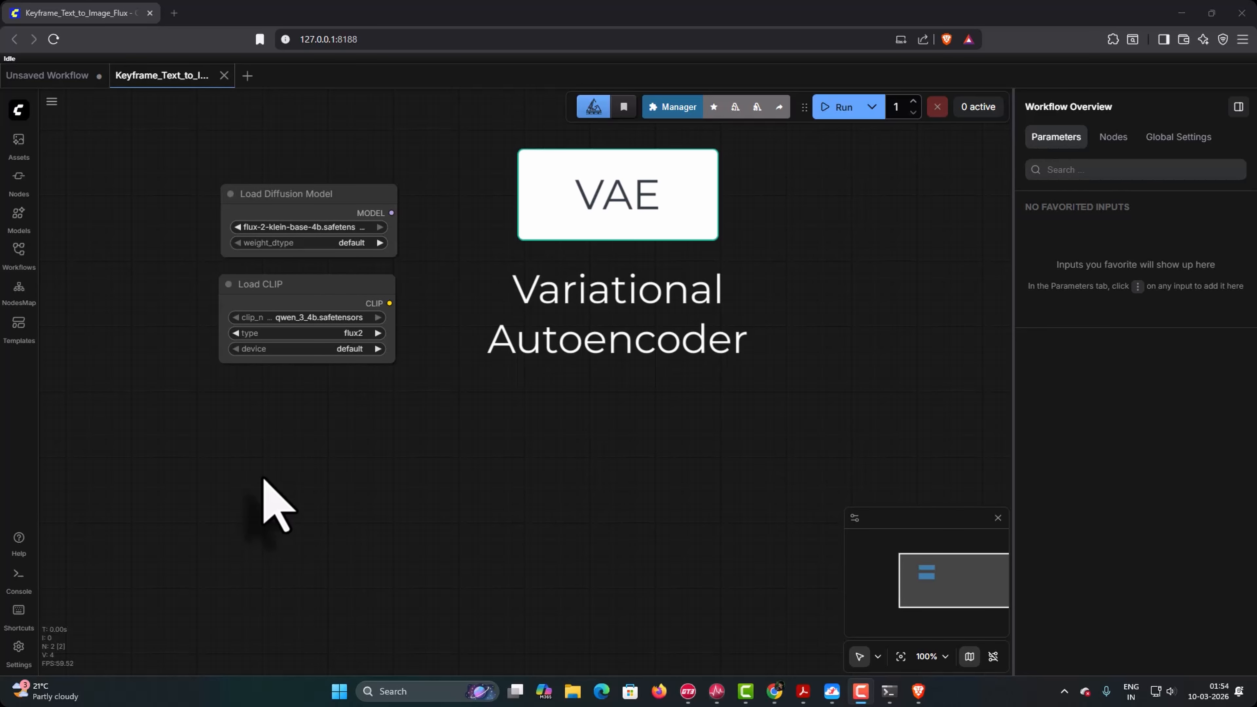
# Step: Search the node library for LOAD to add a Load VAE node
pyautogui.doubleClick(401, 438)
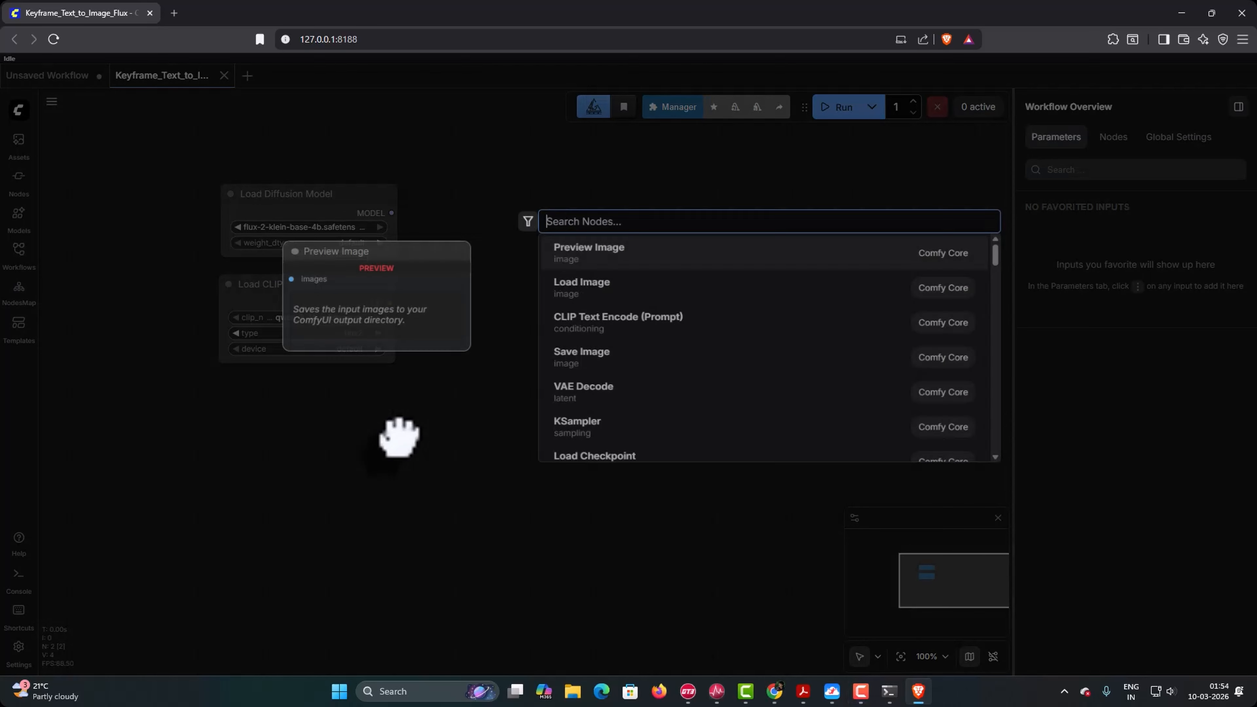
pyautogui.write('L')
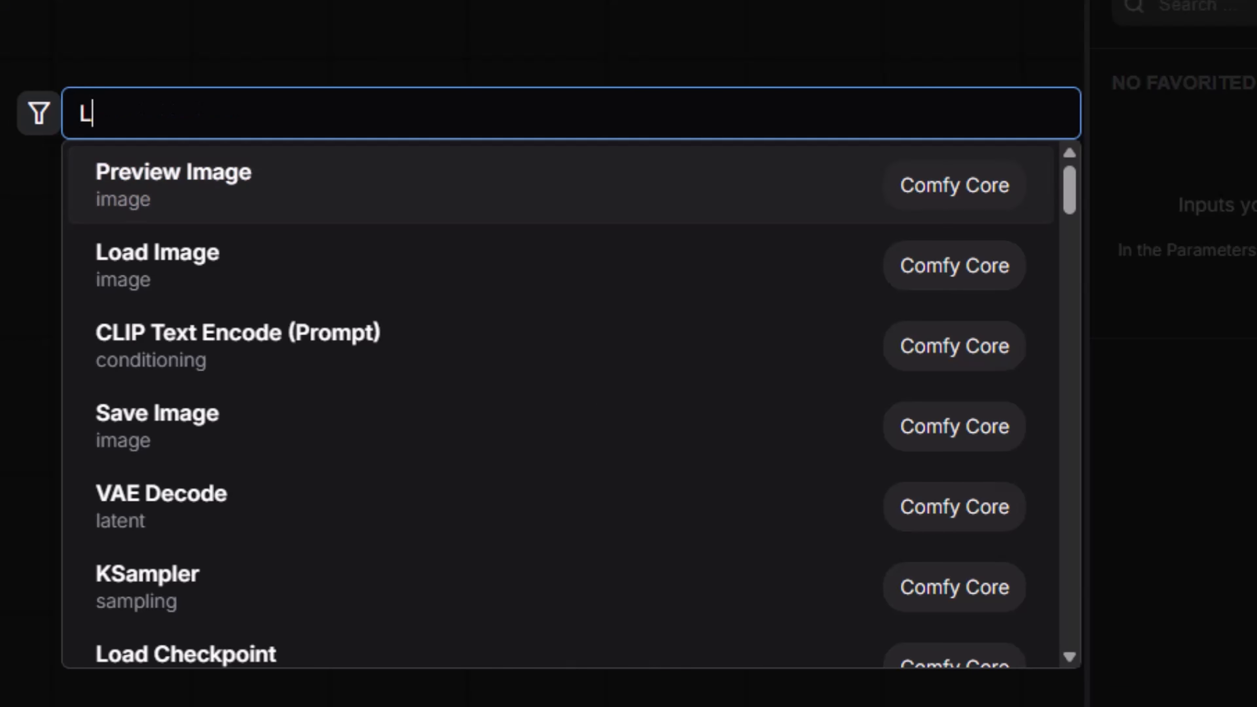
pyautogui.write('OAD')
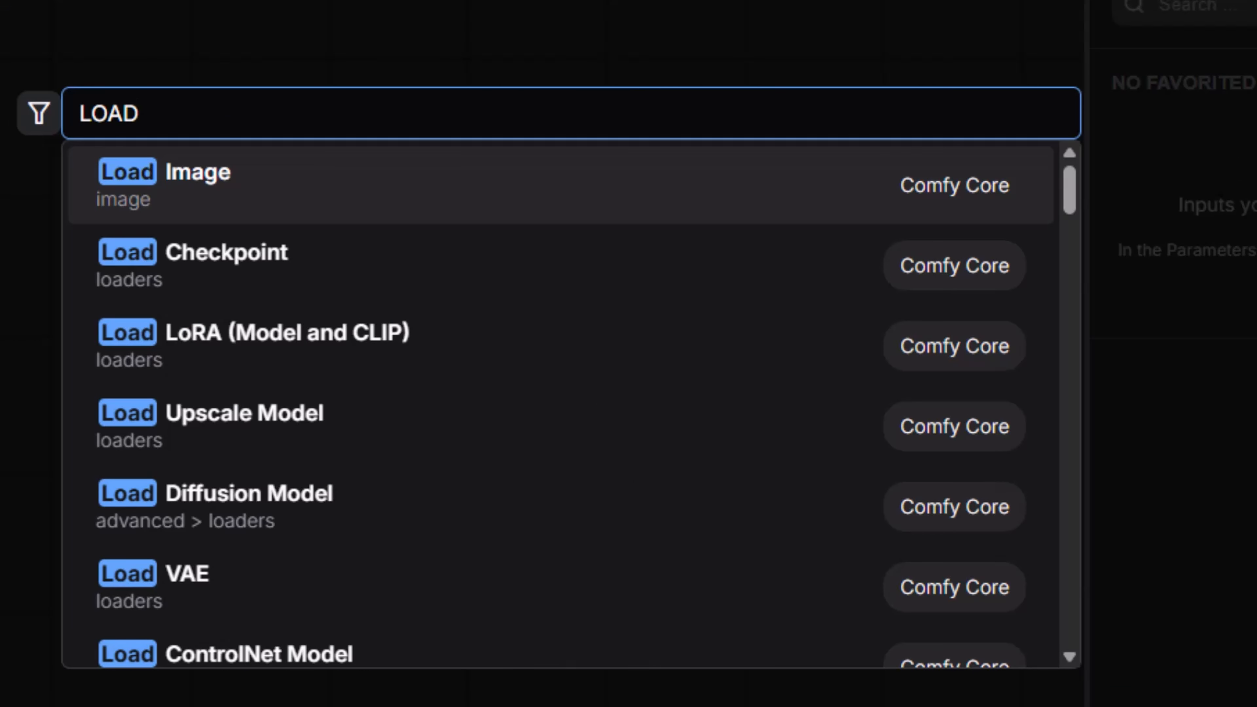
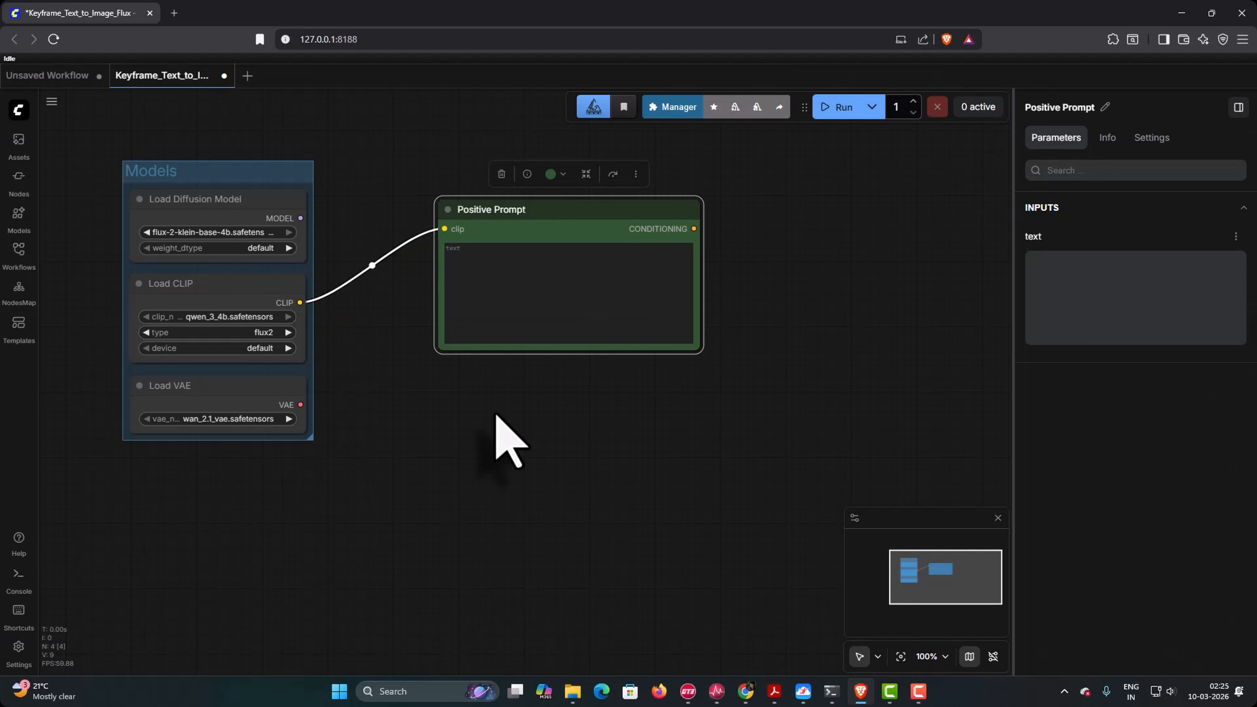
# Step: Add a CLIP Text Encode (Prompt) node below the Positive Prompt node and rename it Negative Prompt
pyautogui.doubleClick(494, 435)
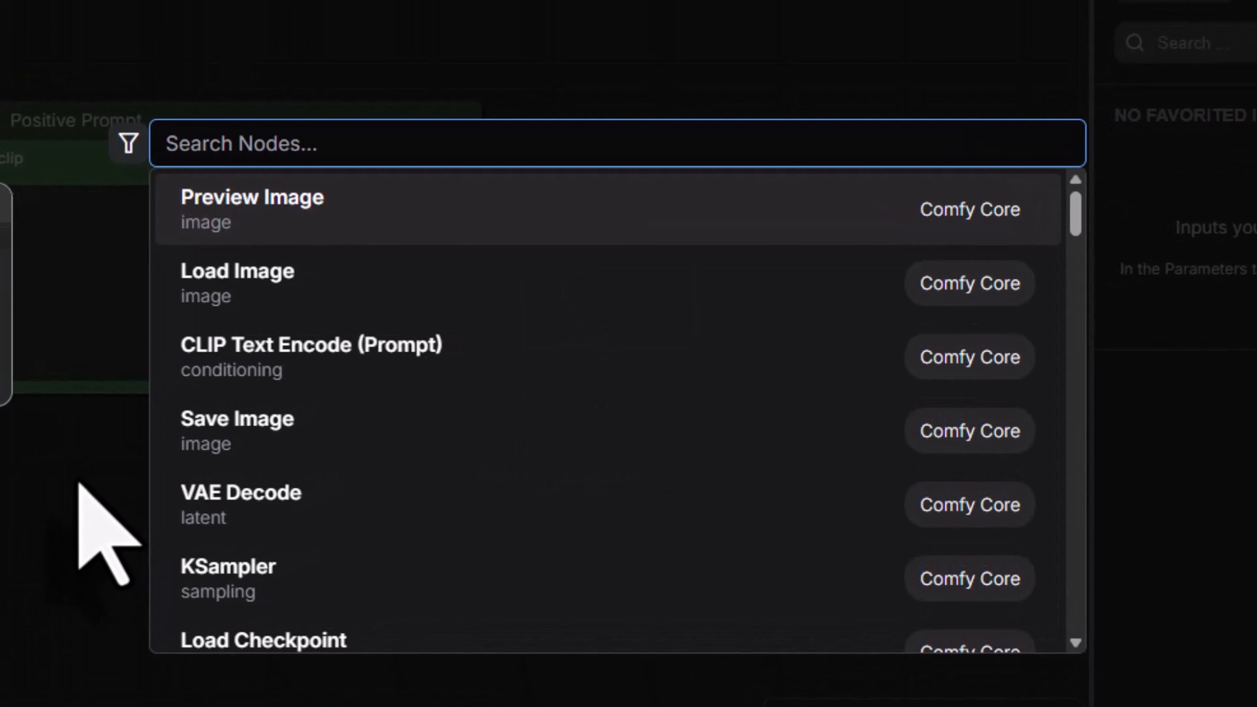
pyautogui.write('clip text')
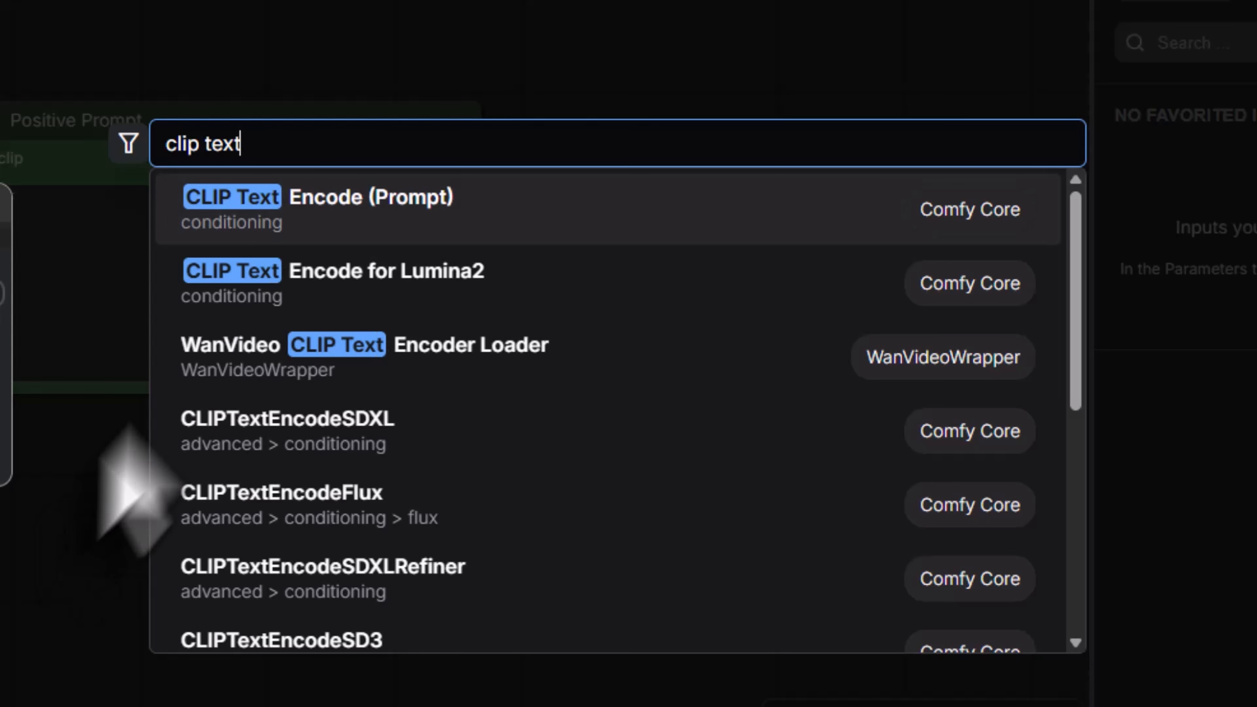
pyautogui.click(297, 210)
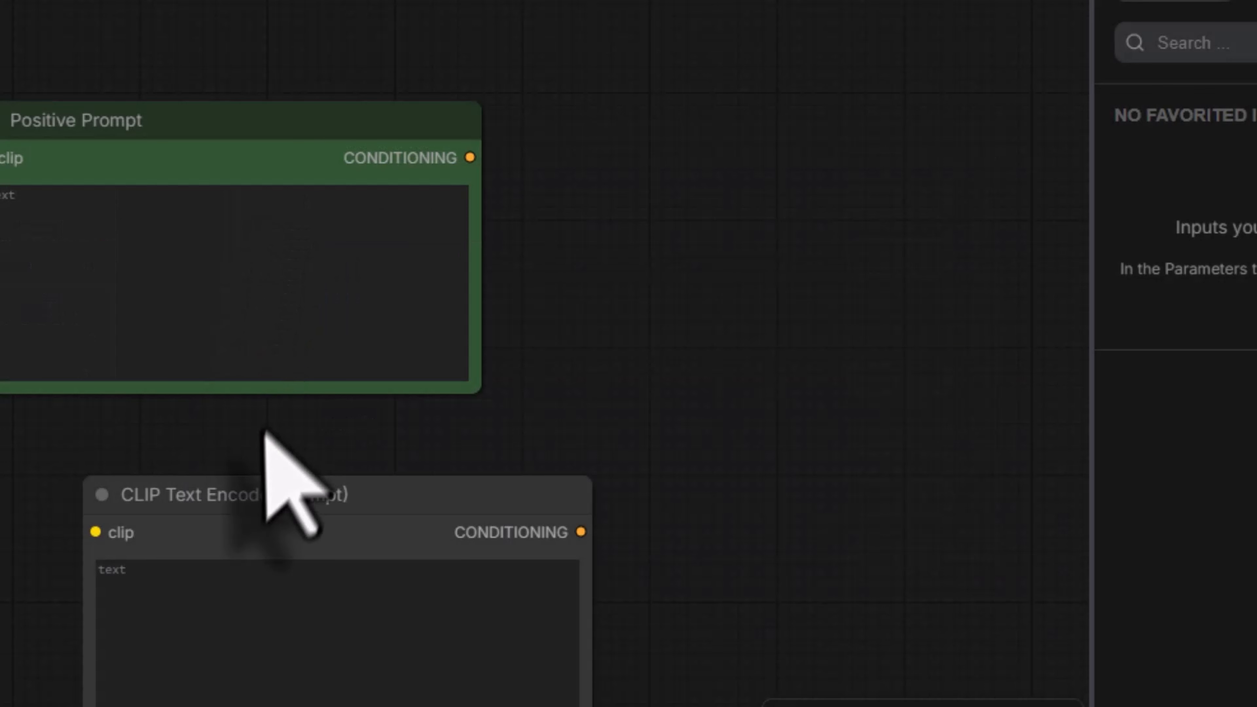
pyautogui.click(253, 481)
pyautogui.doubleClick(253, 481)
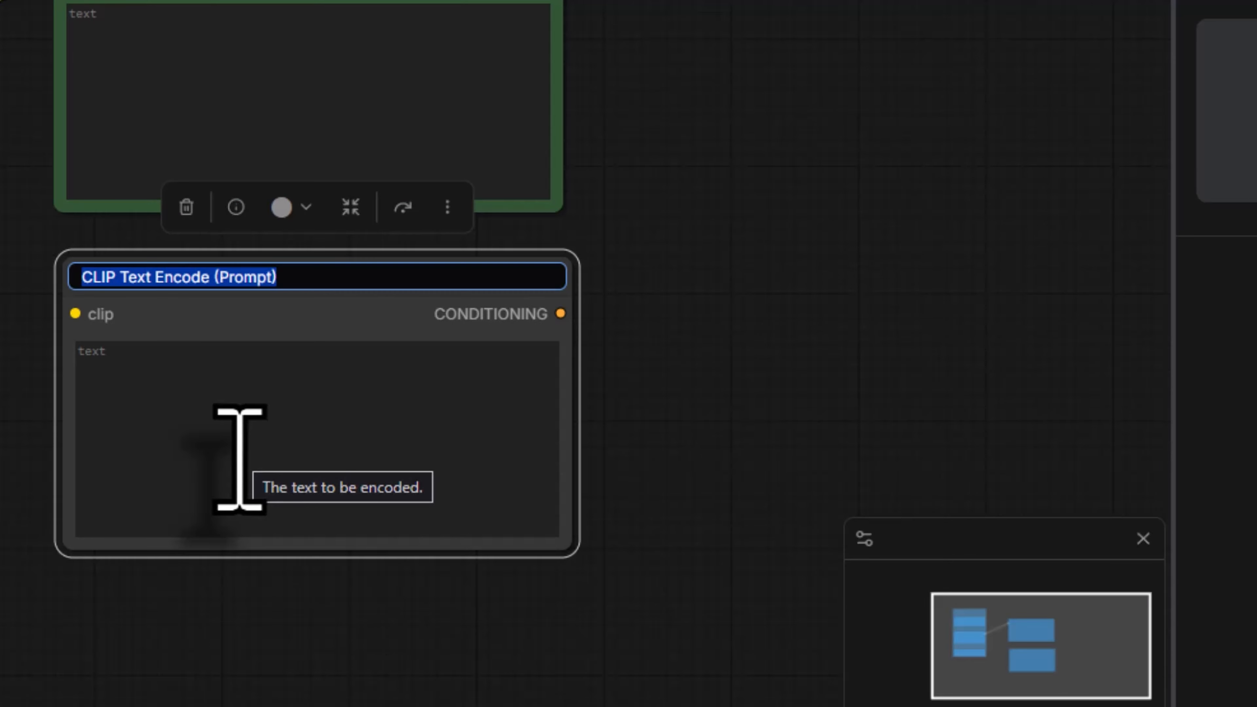
pyautogui.write('Negat')
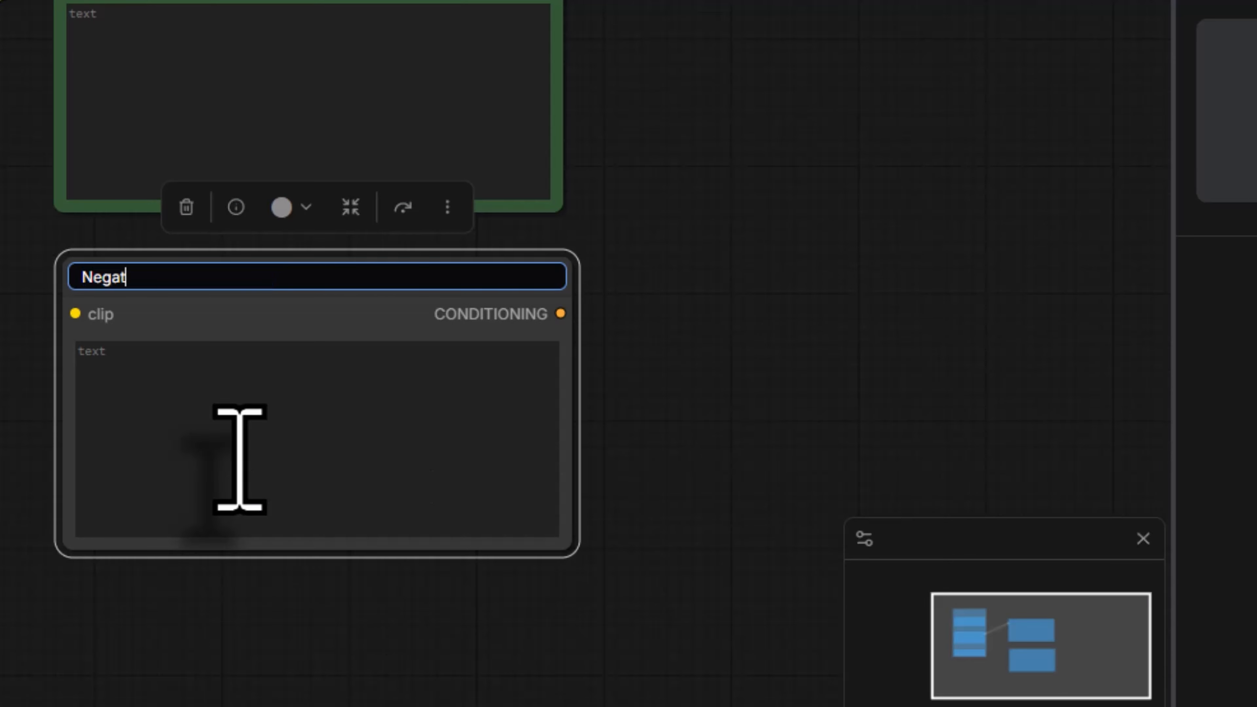
pyautogui.press('Return')
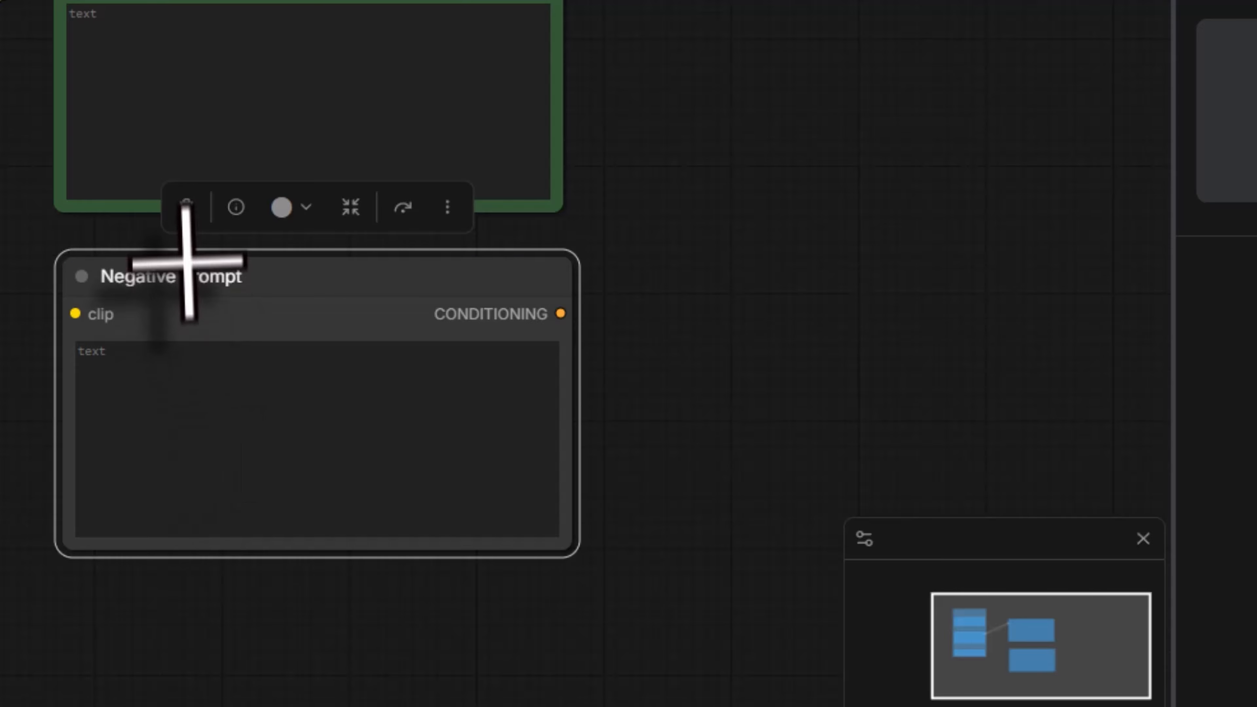
# Step: Color the Negative Prompt node red and connect the Load CLIP node's CLIP output to its clip input
pyautogui.click(306, 218)
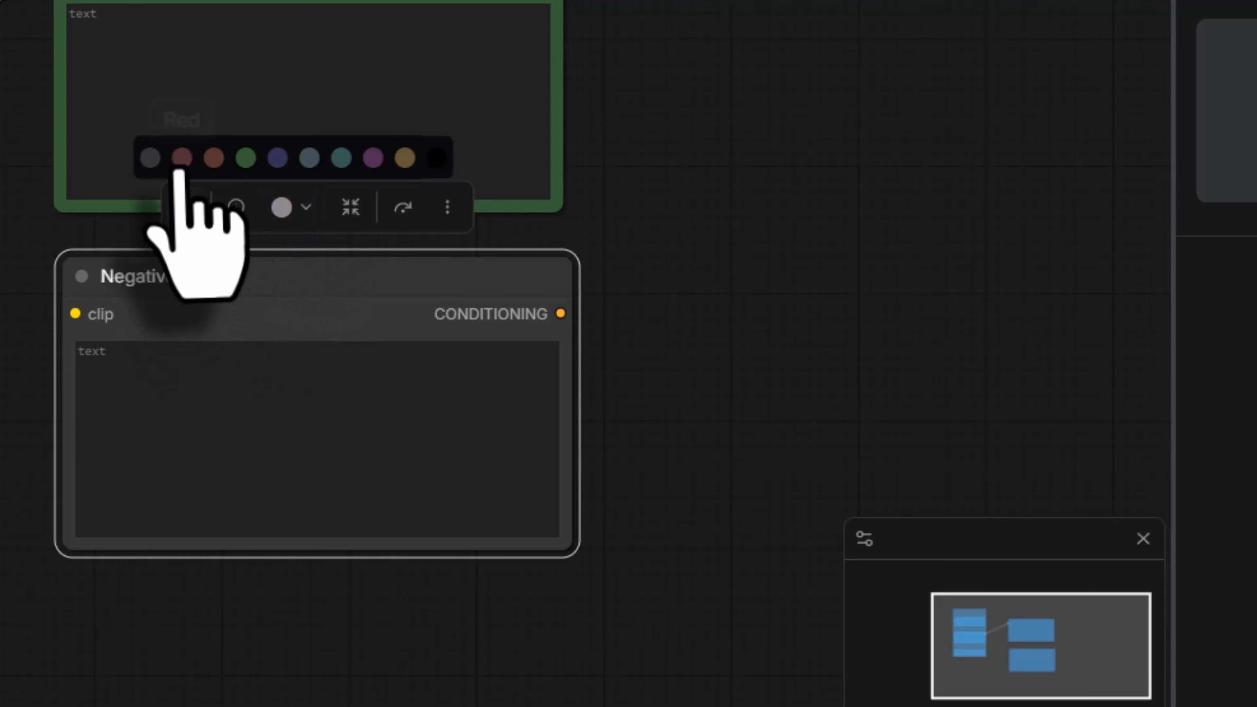
pyautogui.click(182, 157)
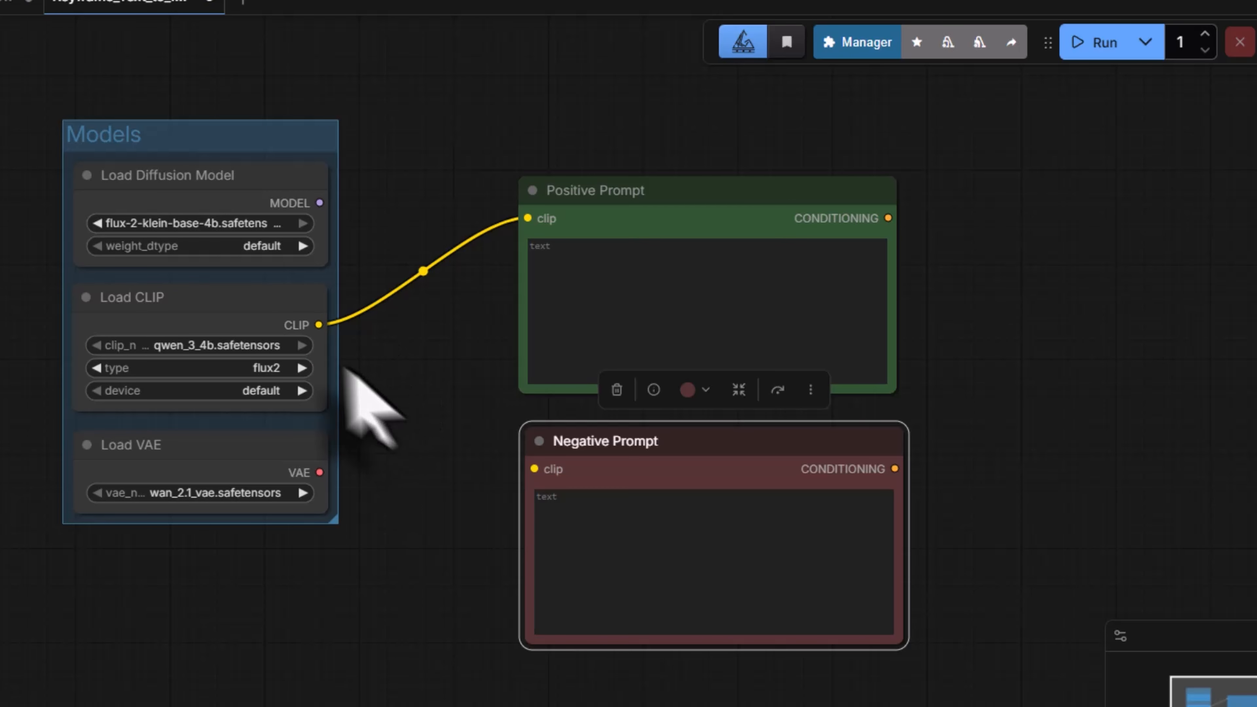
pyautogui.moveTo(322, 325); pyautogui.dragTo(528, 477)
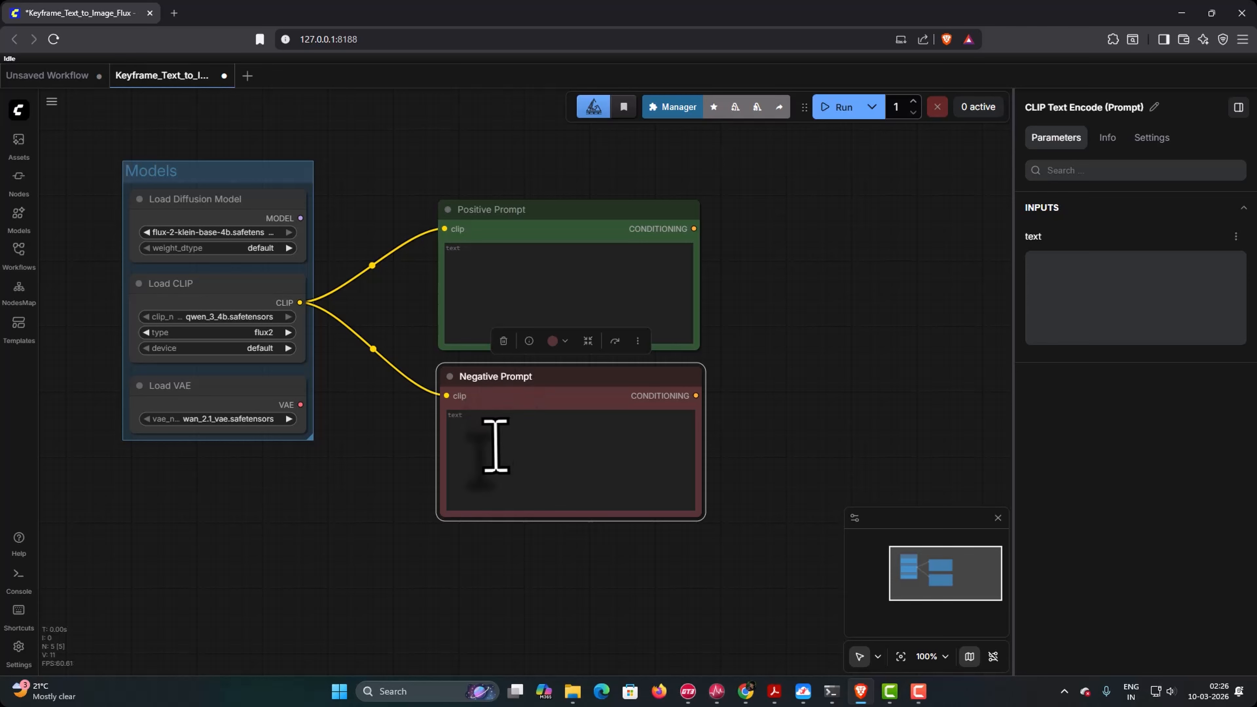
# Step: Group the Positive Prompt and Negative Prompt nodes, name the group Prompts and move it closer to the Models group
pyautogui.moveTo(422, 183); pyautogui.dragTo(735, 561)
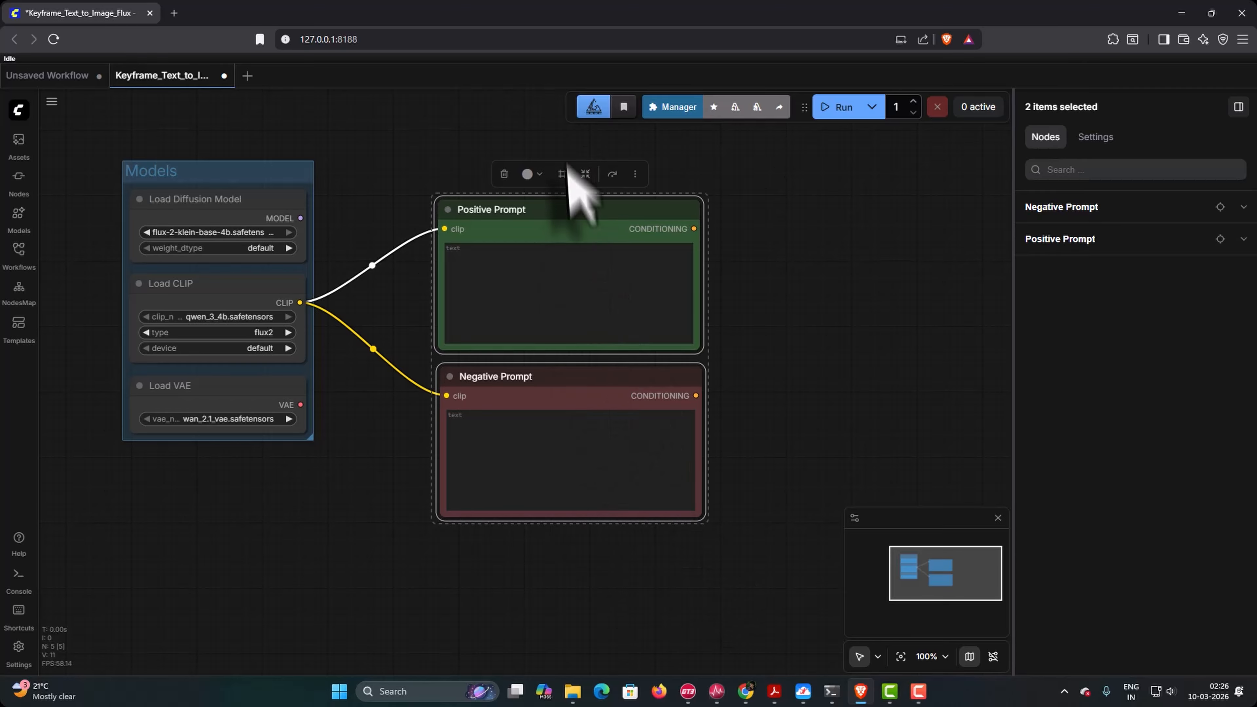
pyautogui.rightClick(553, 430)
pyautogui.rightClick(528, 597)
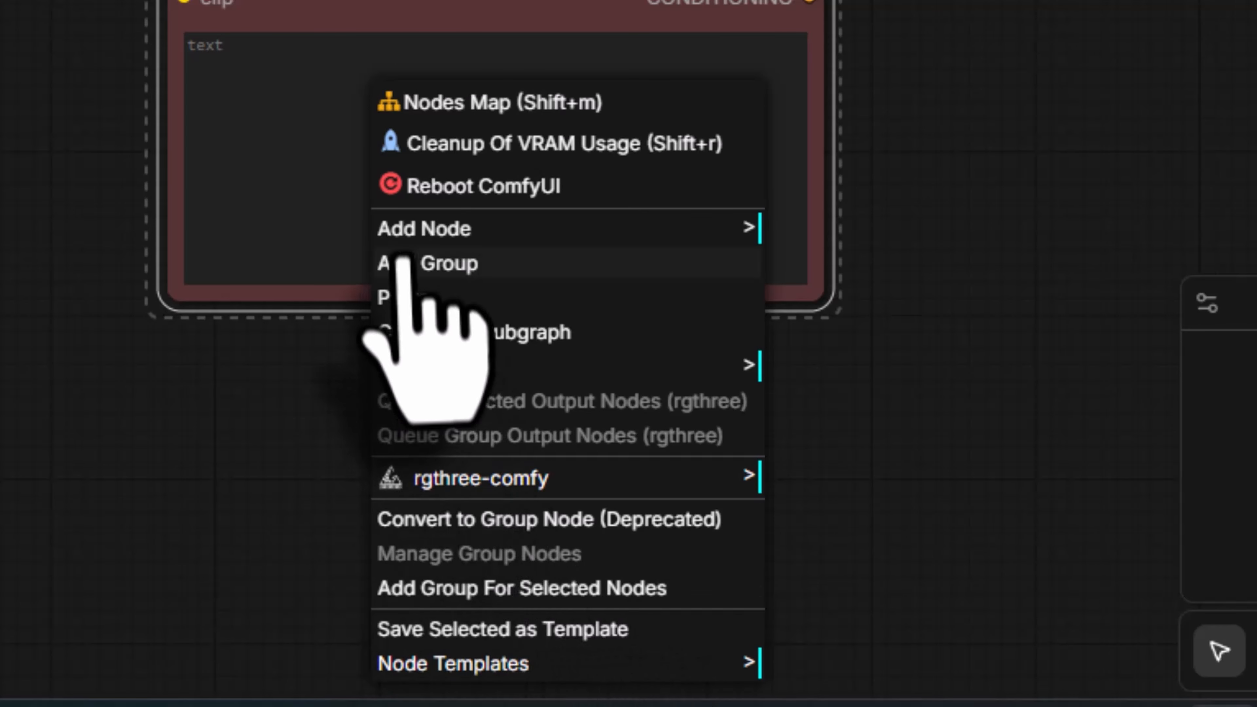
pyautogui.click(435, 606)
pyautogui.doubleClick(541, 34)
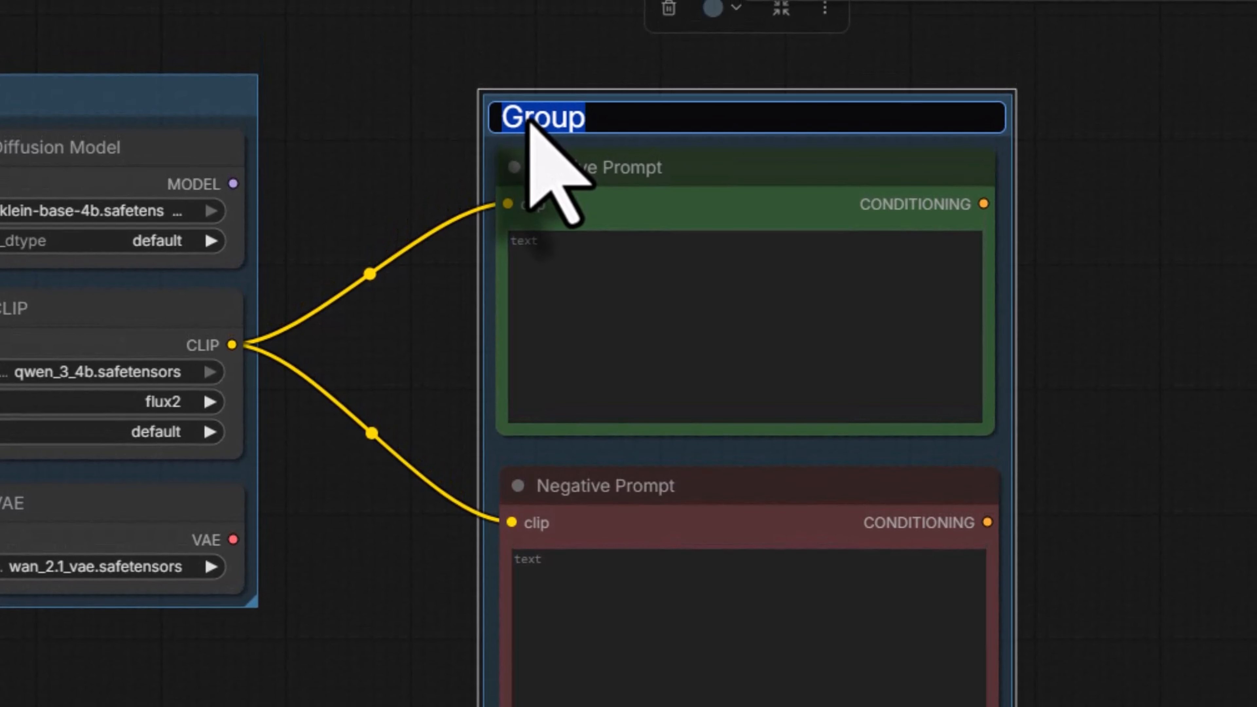
pyautogui.write('Prompts')
pyautogui.press('Return')
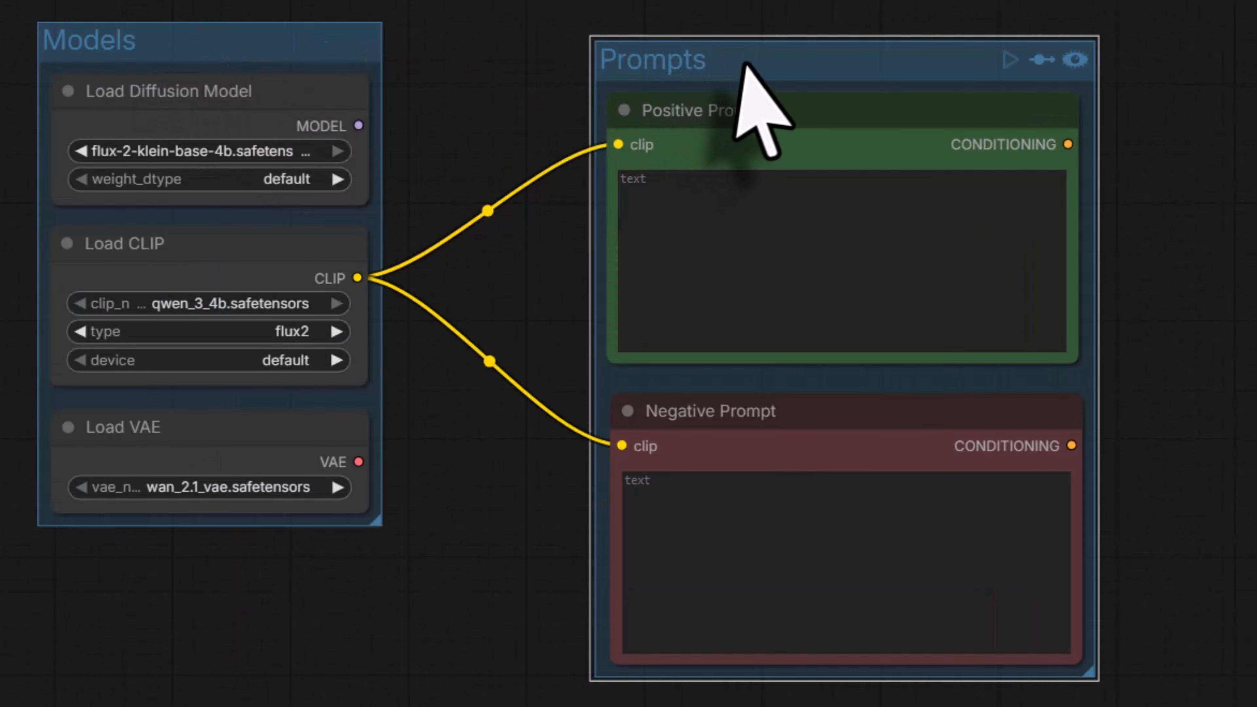
pyautogui.moveTo(737, 64); pyautogui.dragTo(672, 55)
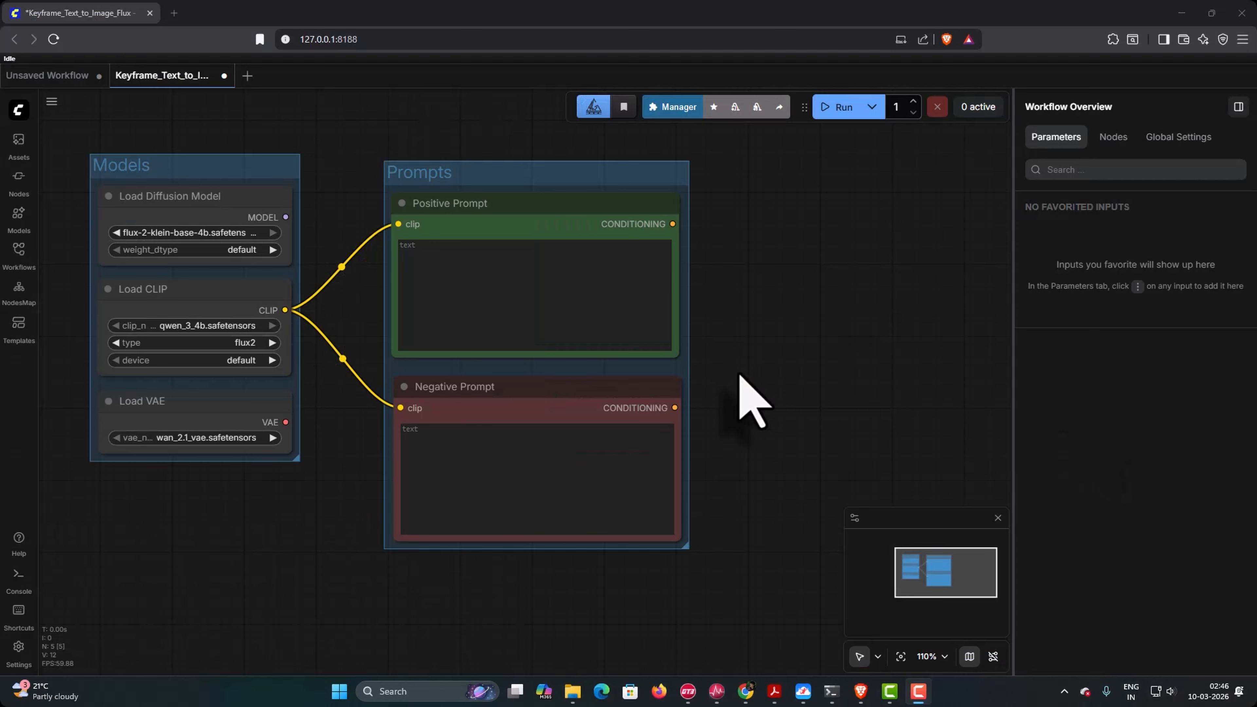
# Step: Search the nodes for "empty flux" and add an Empty Flux 2 Latent node just below the Prompts group
pyautogui.moveTo(751, 409); pyautogui.dragTo(645, 314)
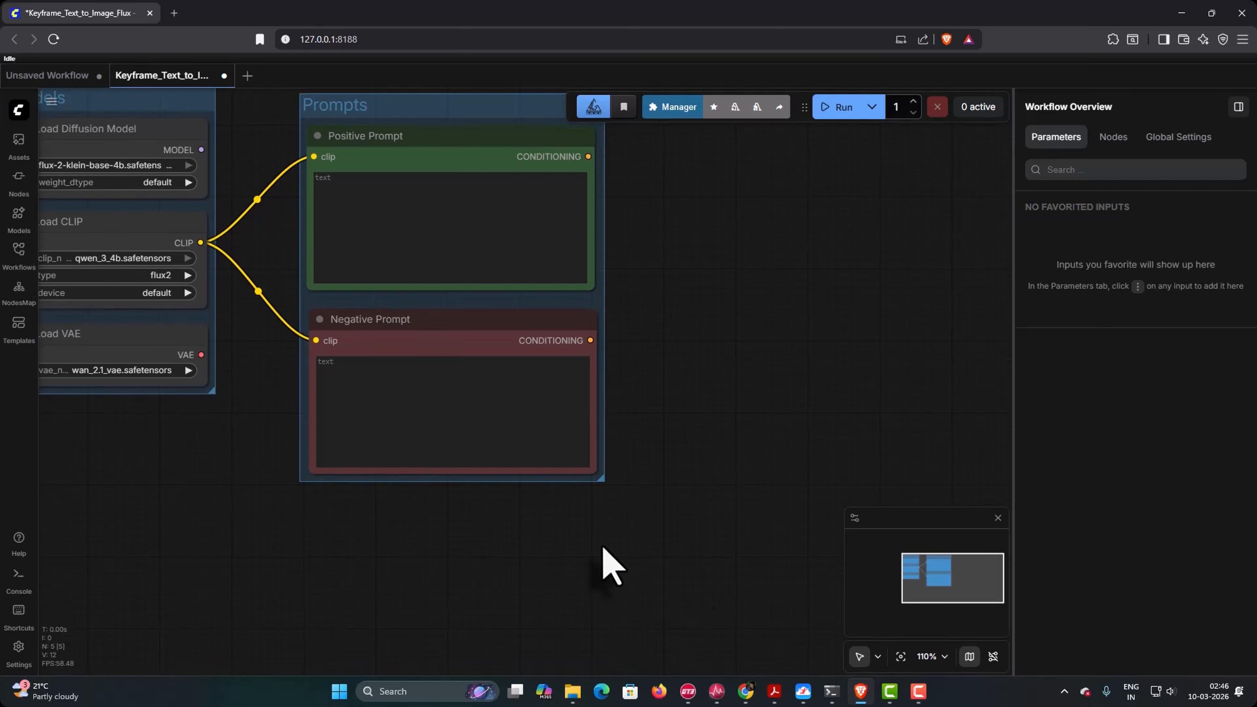
pyautogui.doubleClick(603, 548)
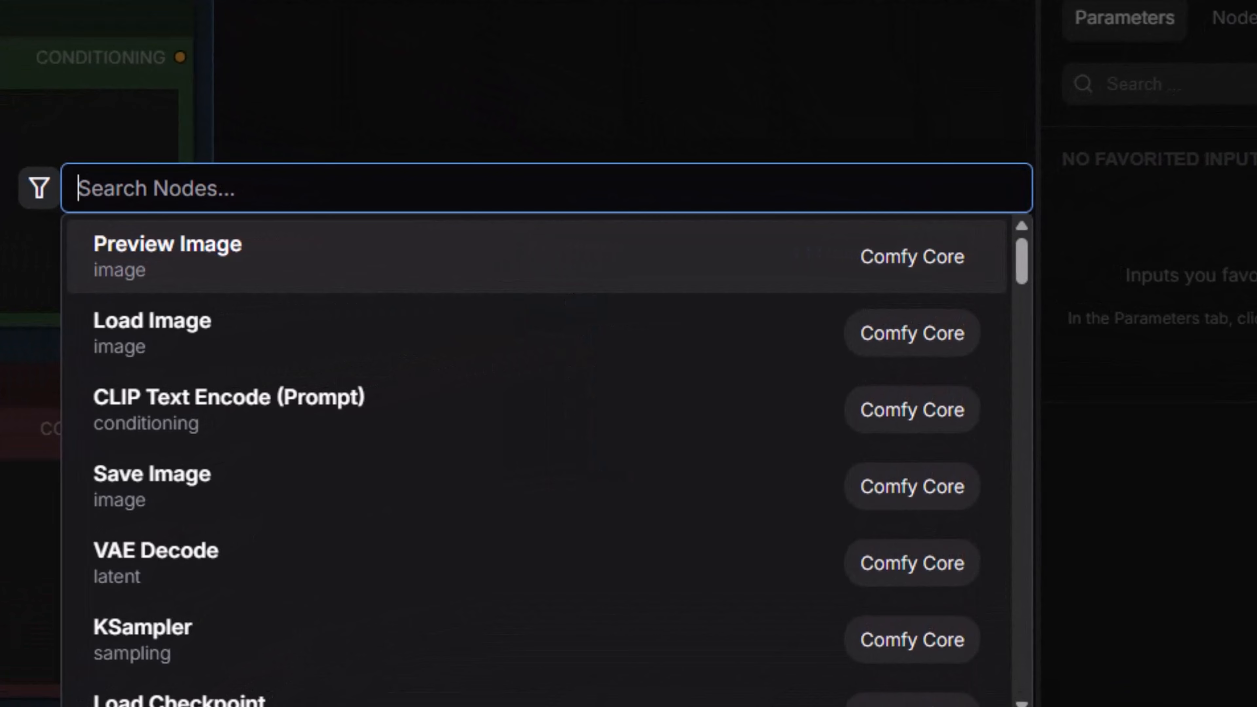
pyautogui.write('empty')
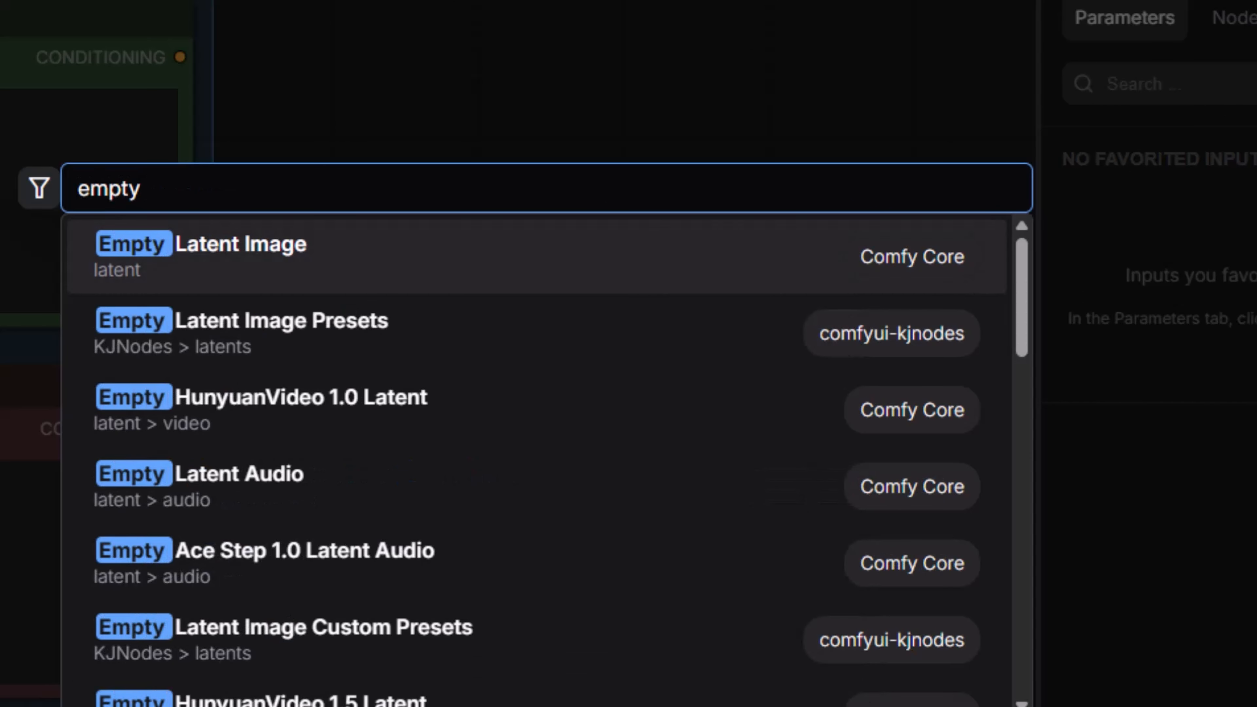
pyautogui.write(' flux')
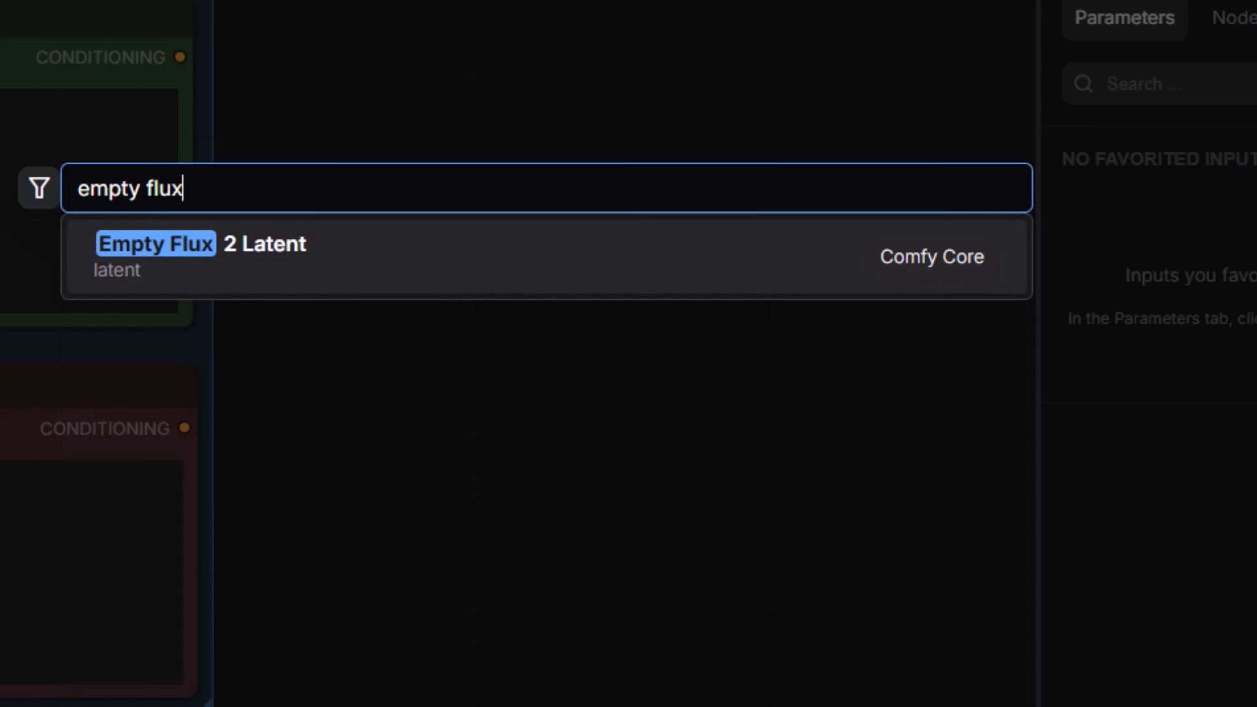
pyautogui.click(225, 260)
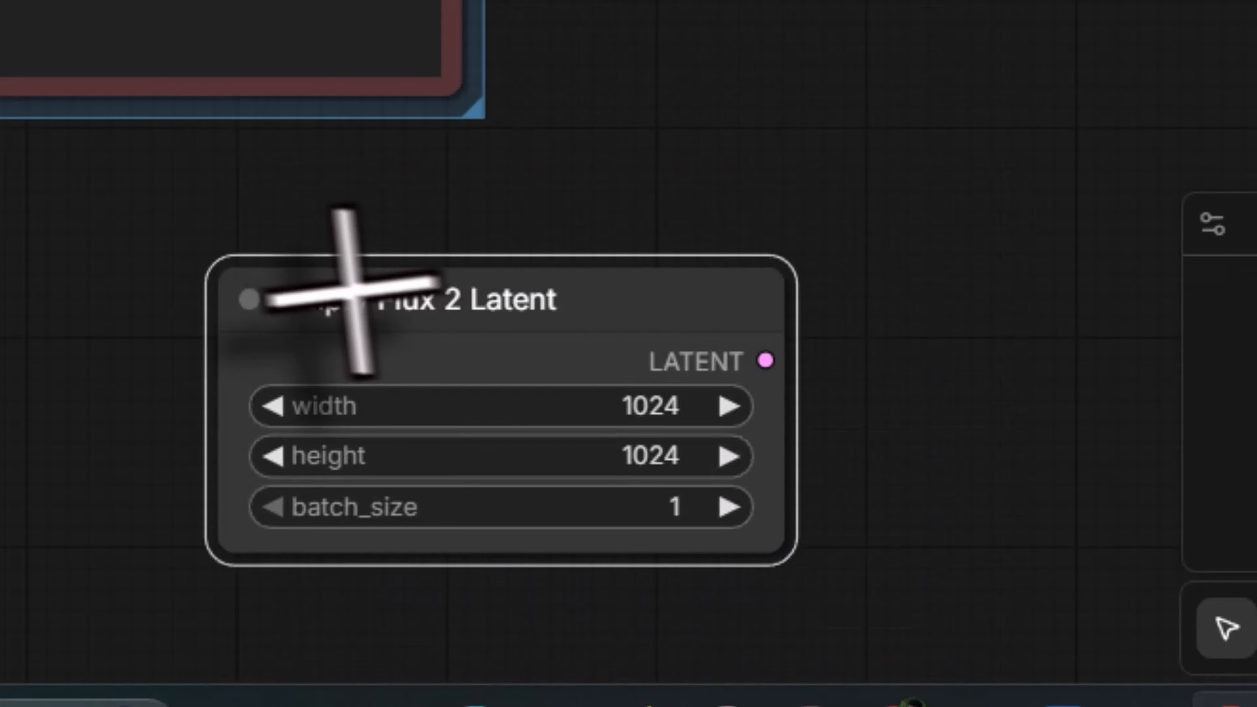
pyautogui.moveTo(352, 292); pyautogui.dragTo(114, 248)
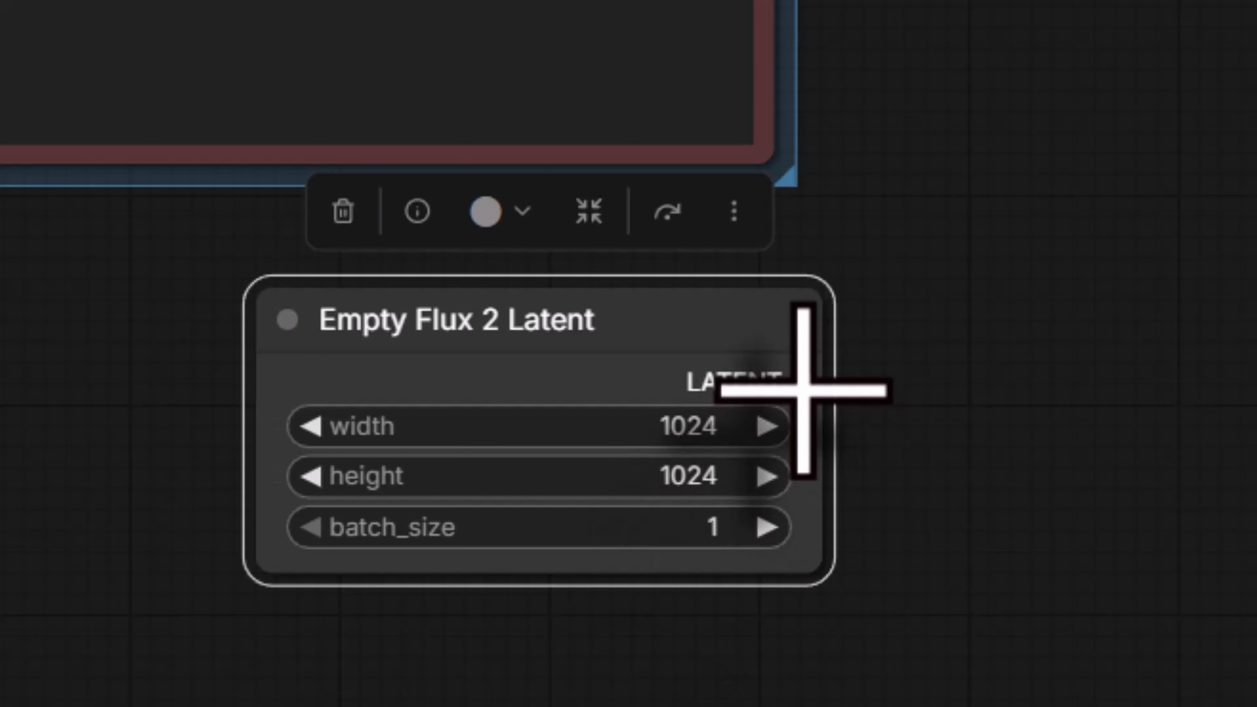
# Step: Rename the Empty Flux 2 Latent node as Latent Image
pyautogui.doubleClick(466, 327)
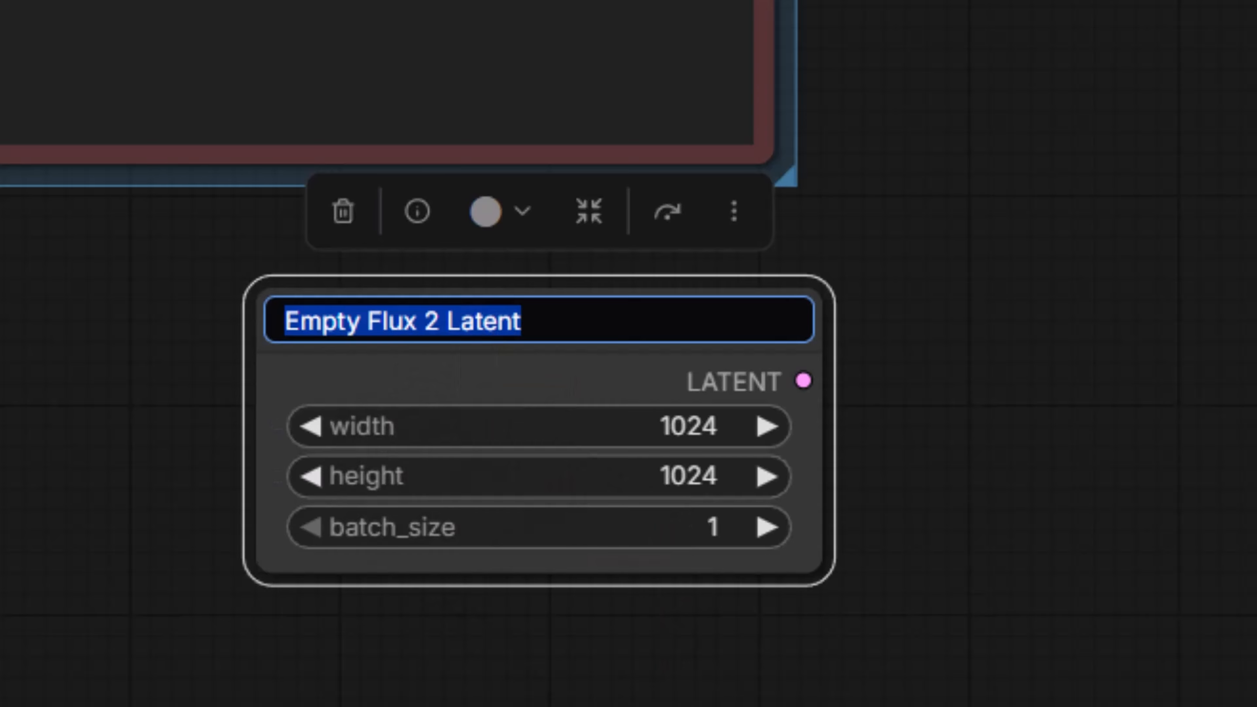
pyautogui.write('Late')
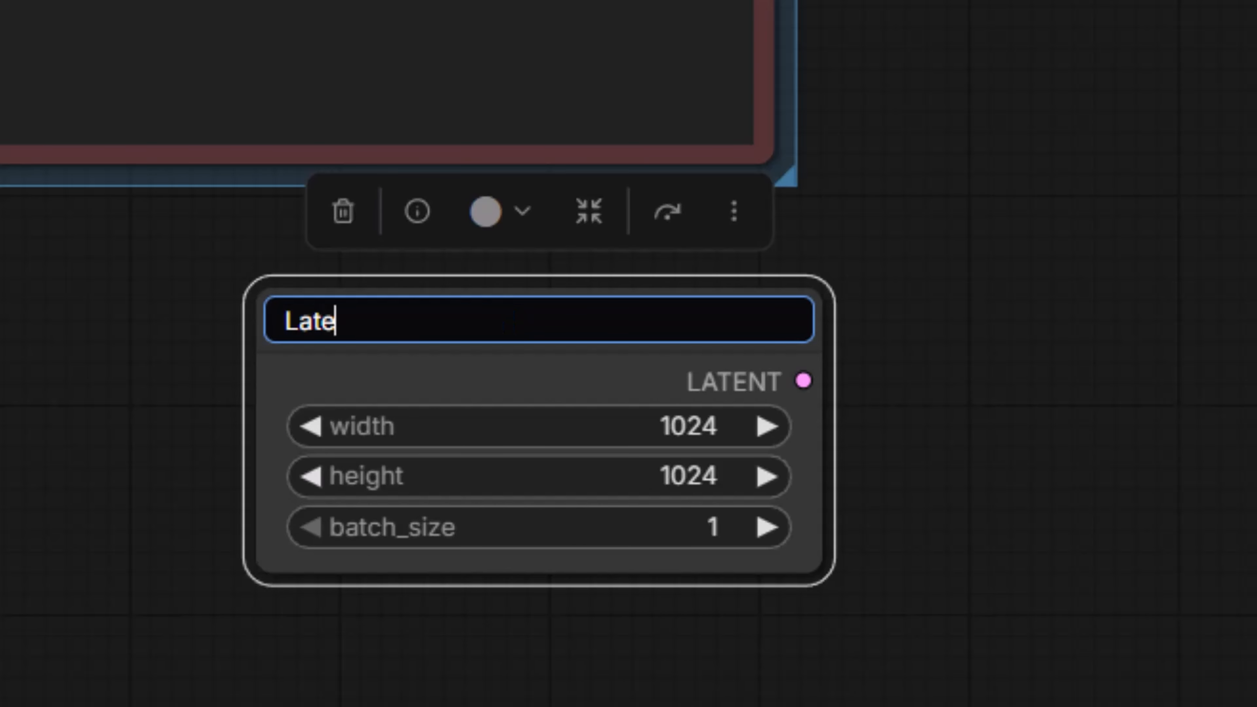
pyautogui.write('nt Image')
pyautogui.press('Return')
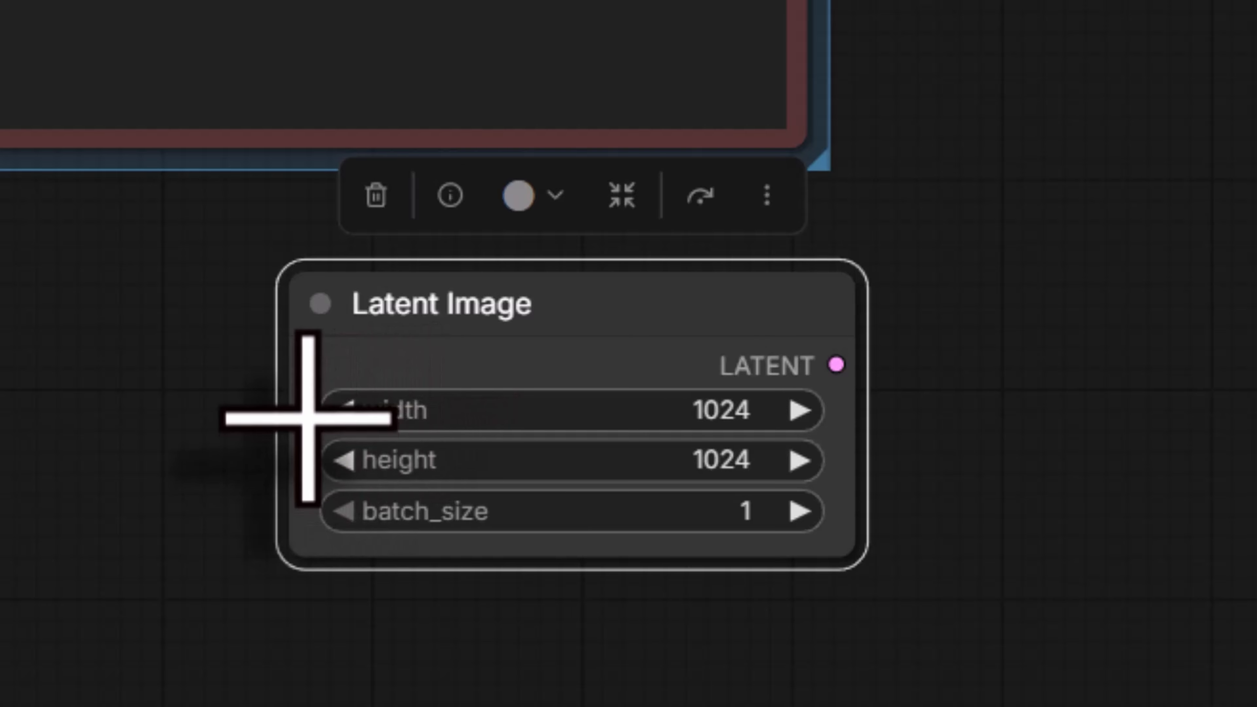
# Step: Add a Primitive node wired to the Latent Image node's width input and place it beside that node
pyautogui.moveTo(310, 410); pyautogui.dragTo(9, 494)
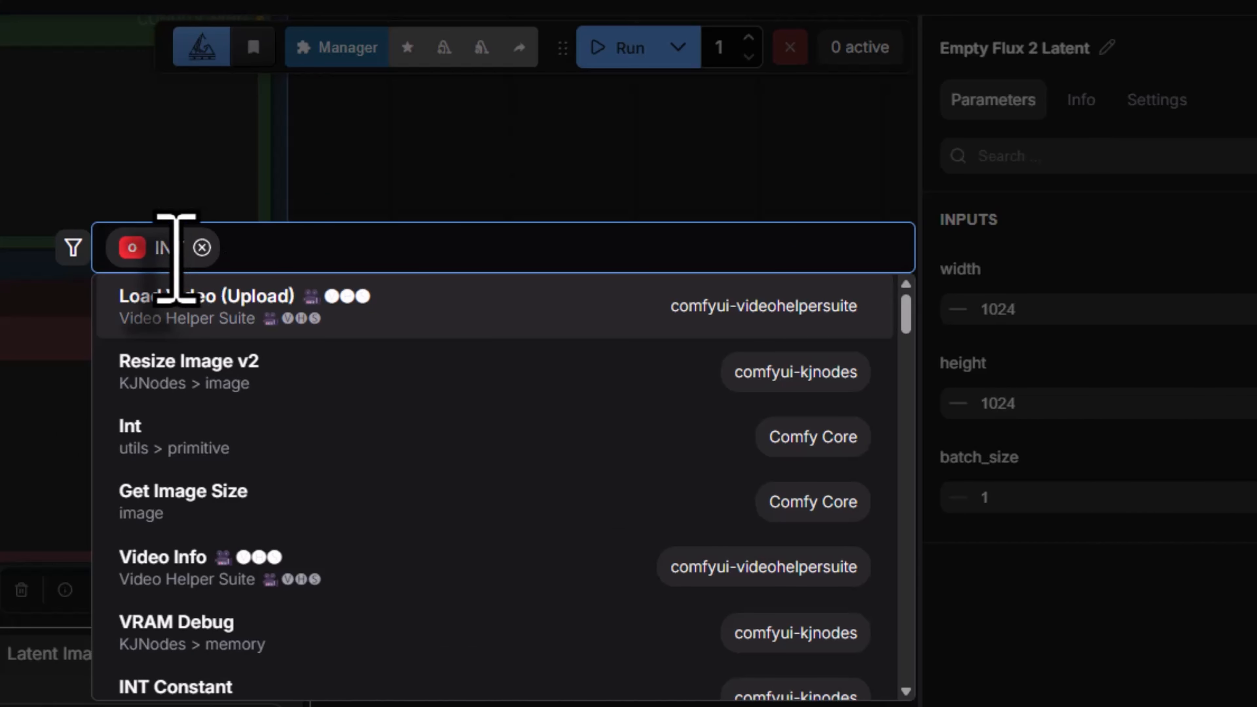
pyautogui.write('primi')
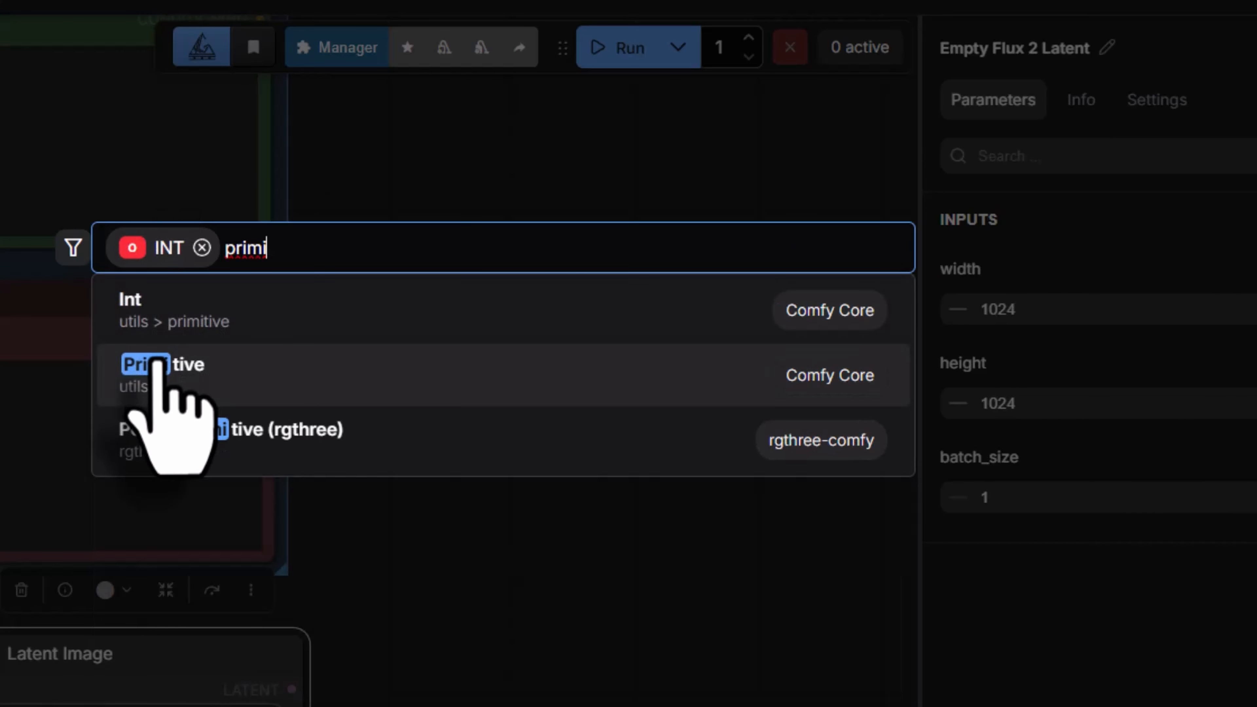
pyautogui.click(161, 369)
pyautogui.moveTo(460, 386); pyautogui.dragTo(135, 384)
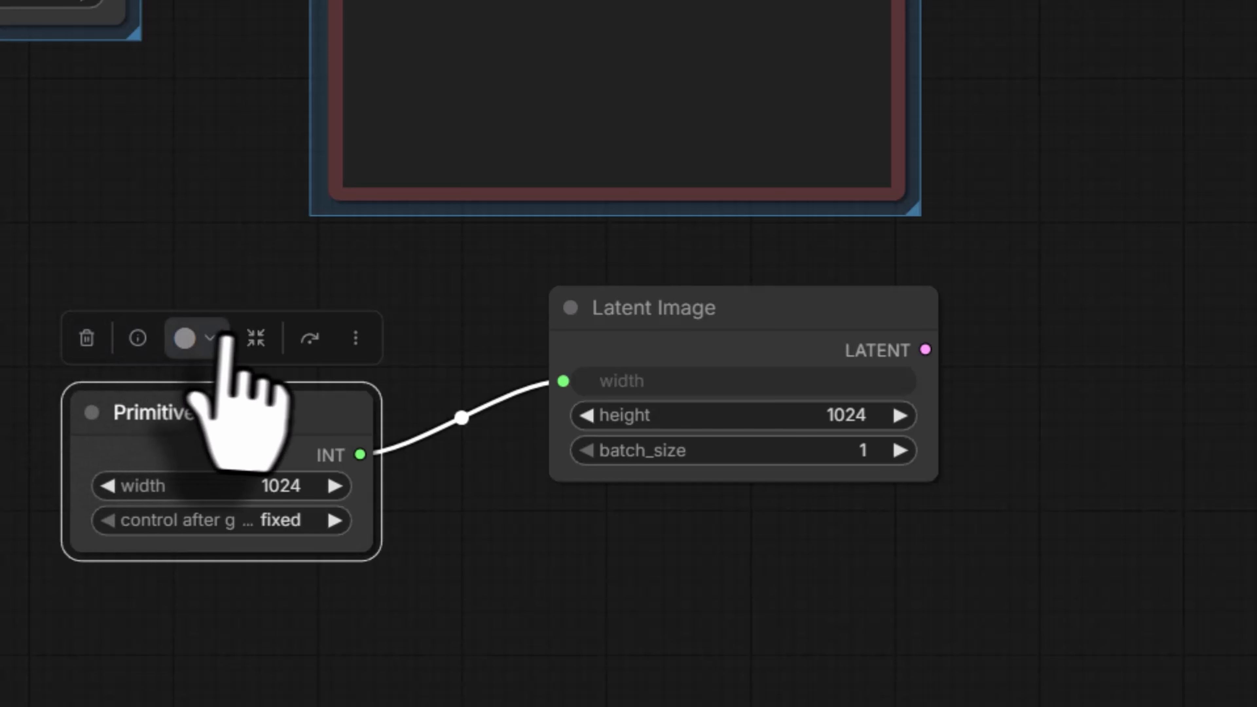
# Step: Rename the Primitive node feeding the width input as Width and move it slightly up, level with the Latent Image node
pyautogui.click(360, 347)
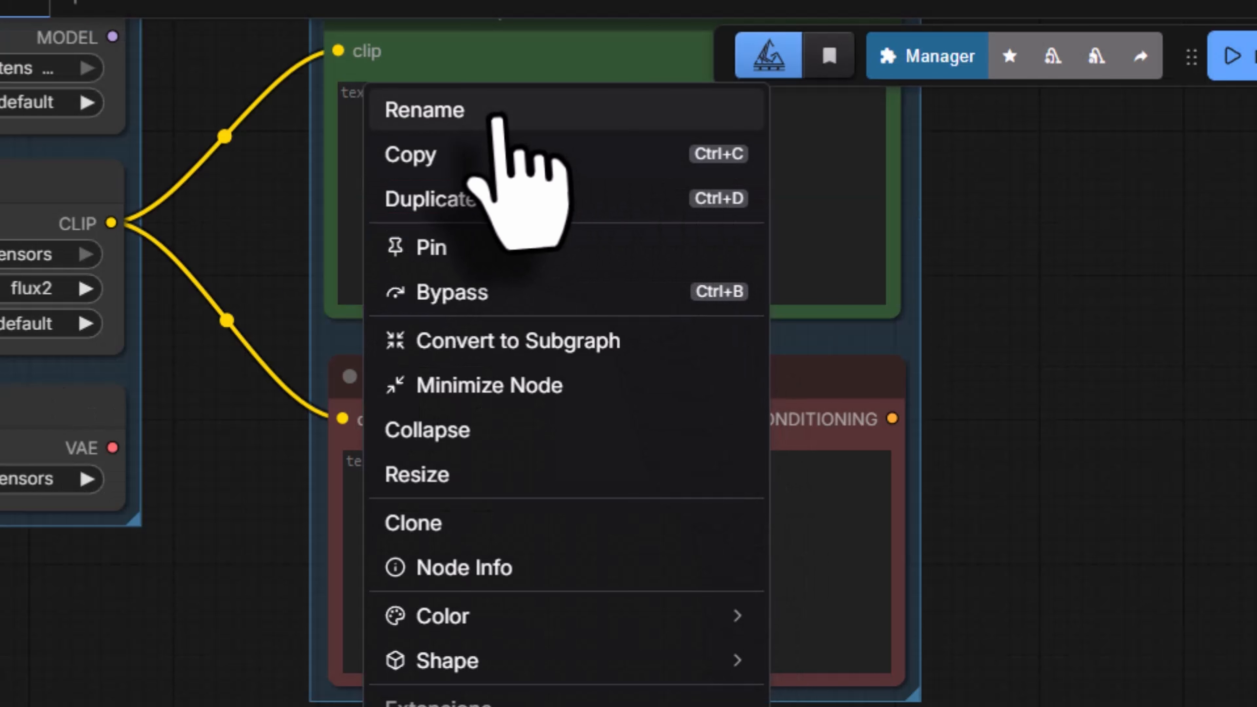
pyautogui.click(489, 117)
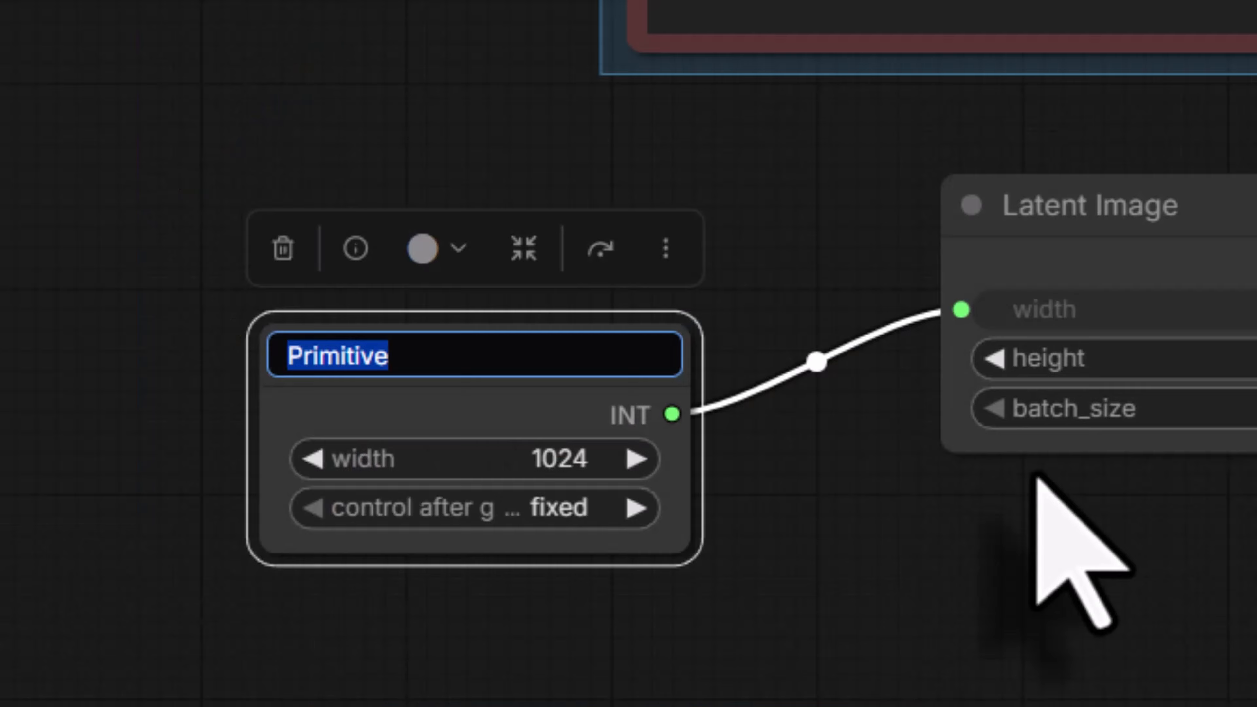
pyautogui.write('Width')
pyautogui.press('Return')
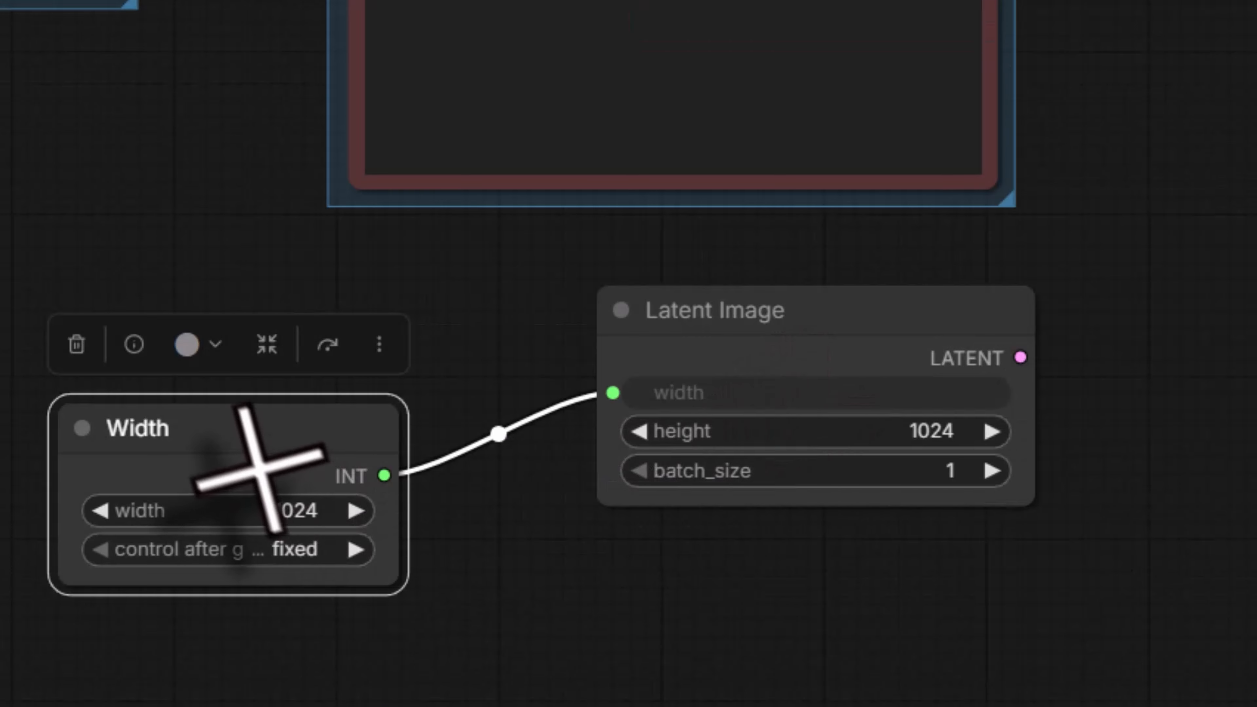
pyautogui.moveTo(243, 428); pyautogui.dragTo(223, 332)
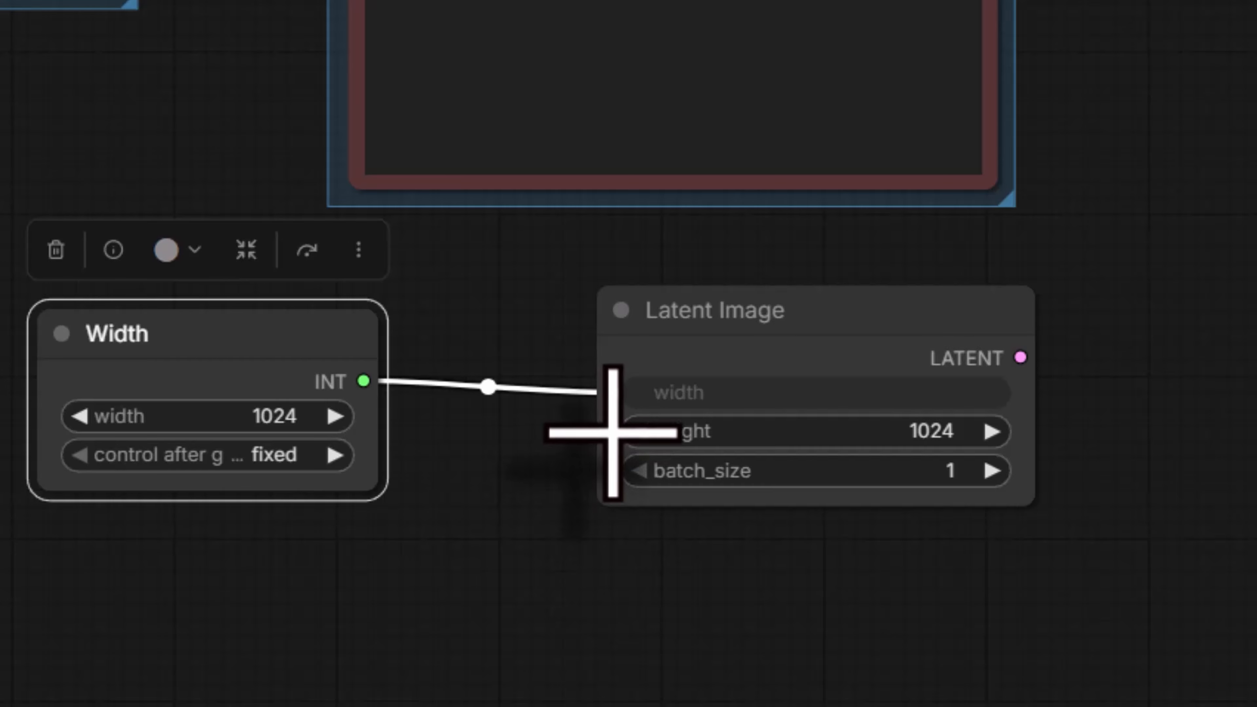
# Step: Add a Primitive node wired to the Latent Image node's height input, place it below the Width node and set its height to 576
pyautogui.moveTo(613, 432); pyautogui.dragTo(379, 579)
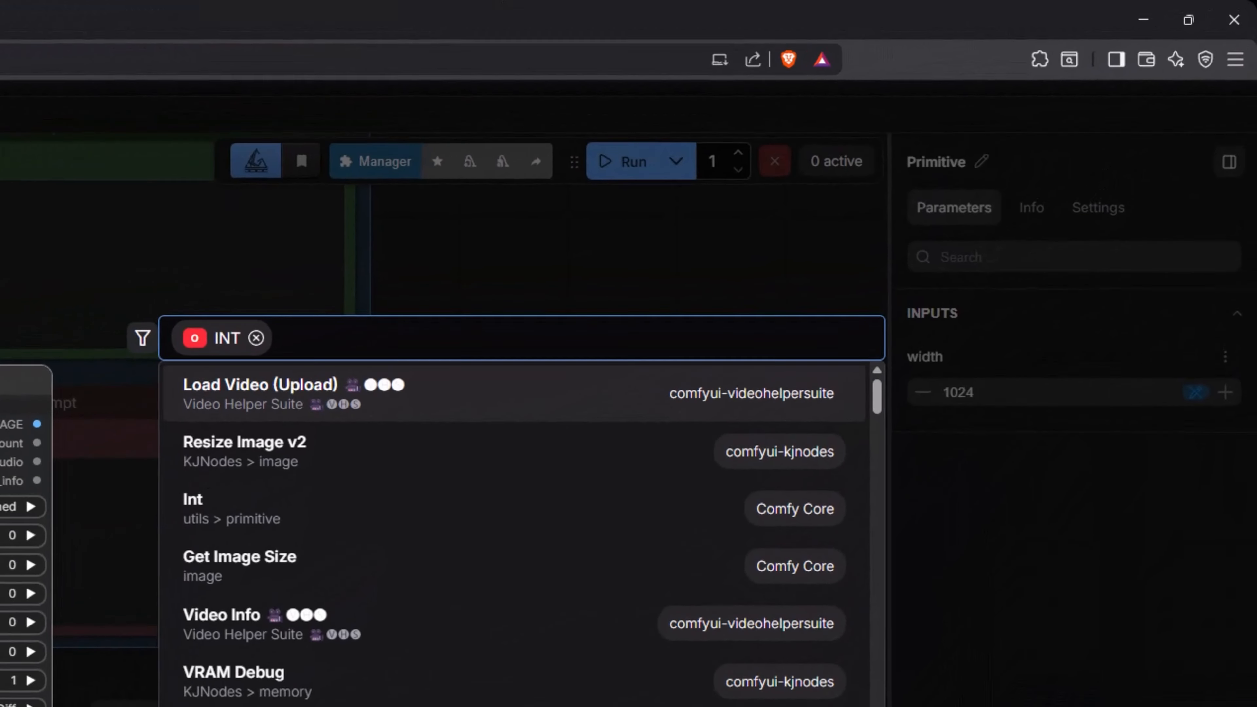
pyautogui.write('primi')
pyautogui.click(193, 464)
pyautogui.moveTo(380, 507); pyautogui.dragTo(182, 513)
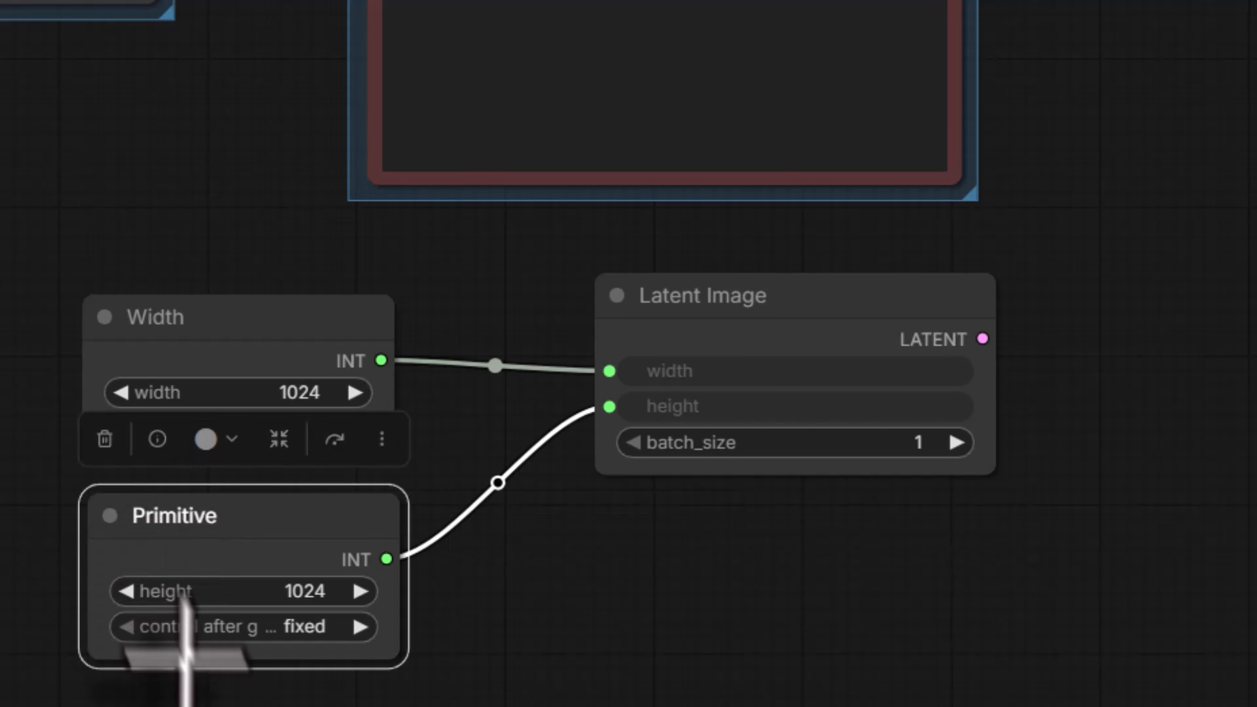
pyautogui.click(300, 592)
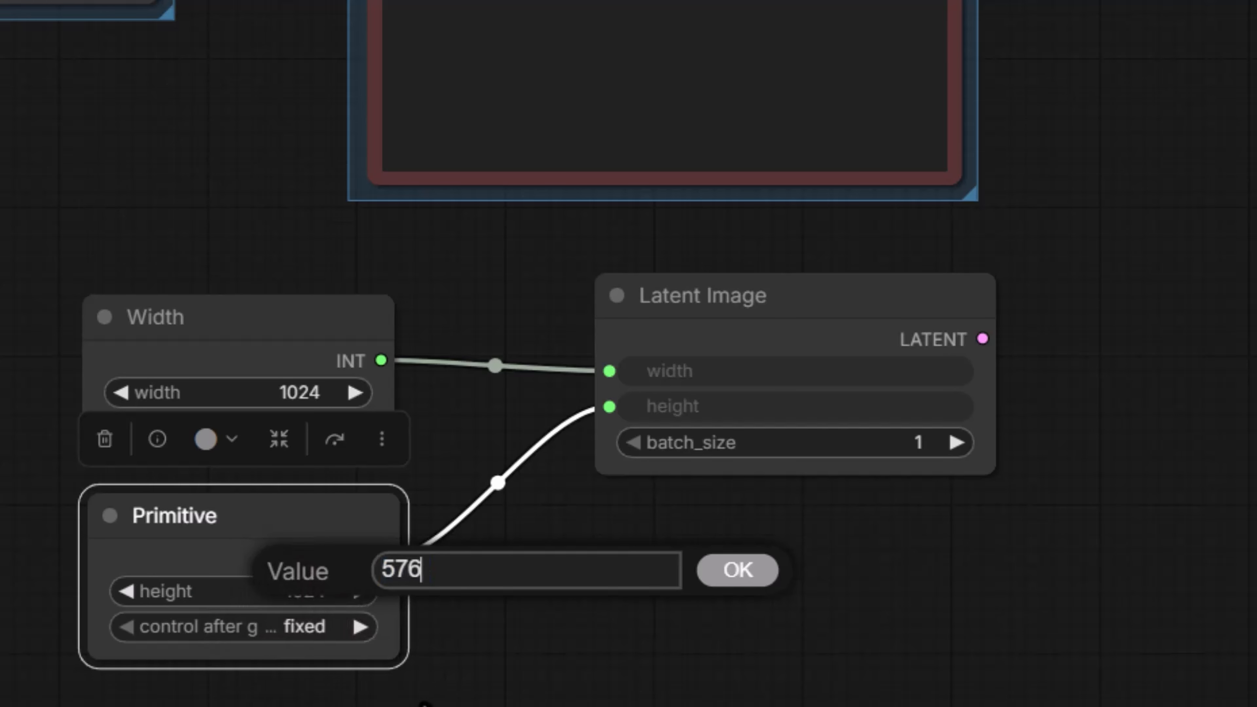
pyautogui.click(732, 577)
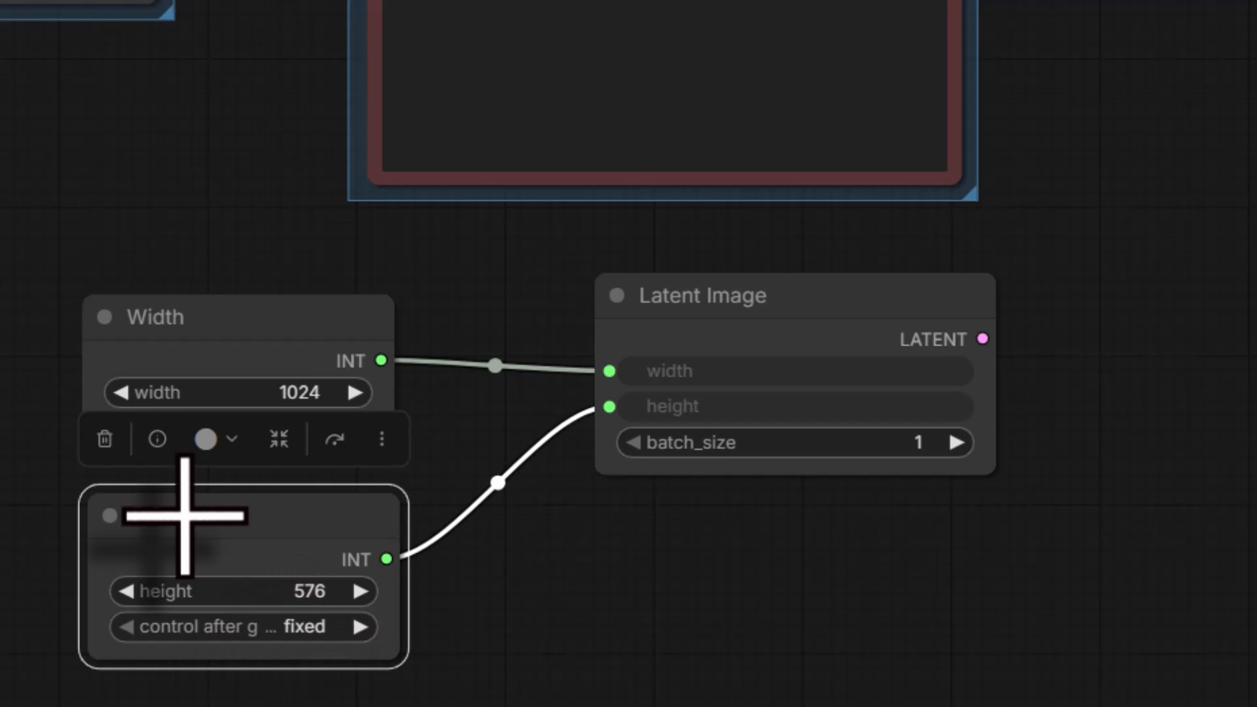
# Step: Rename the Primitive node feeding the height input as Height
pyautogui.doubleClick(185, 517)
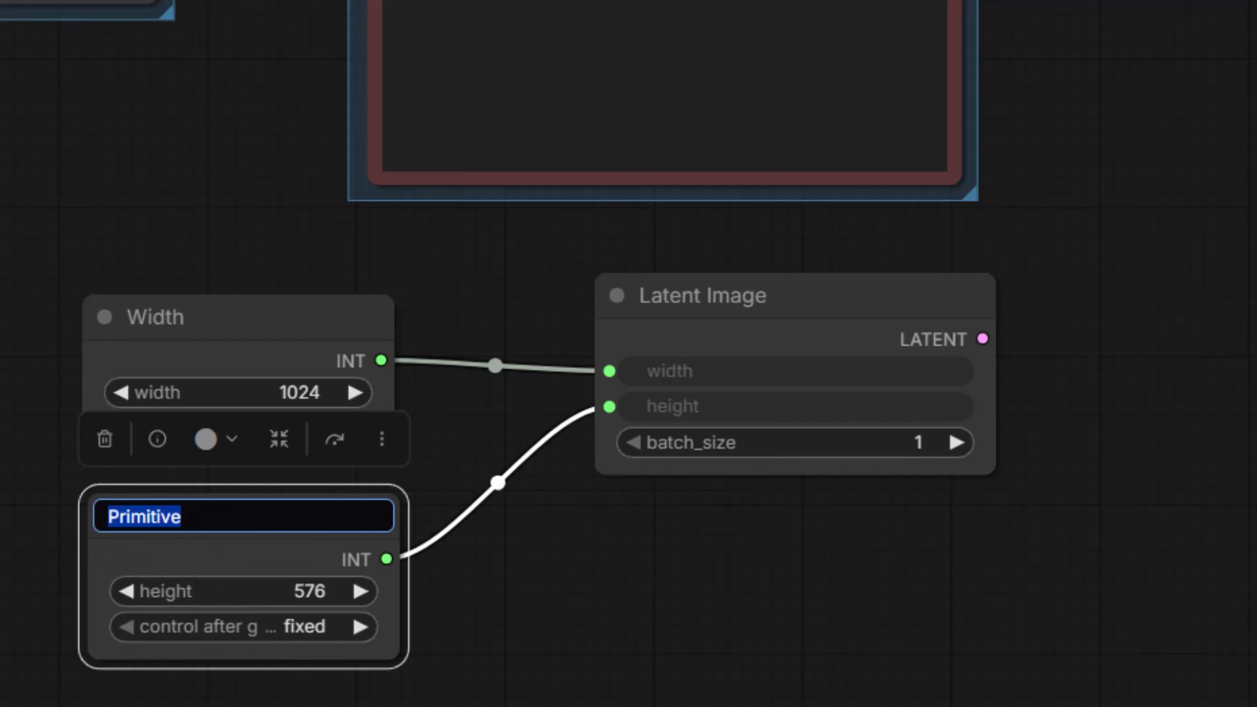
pyautogui.write('Heig')
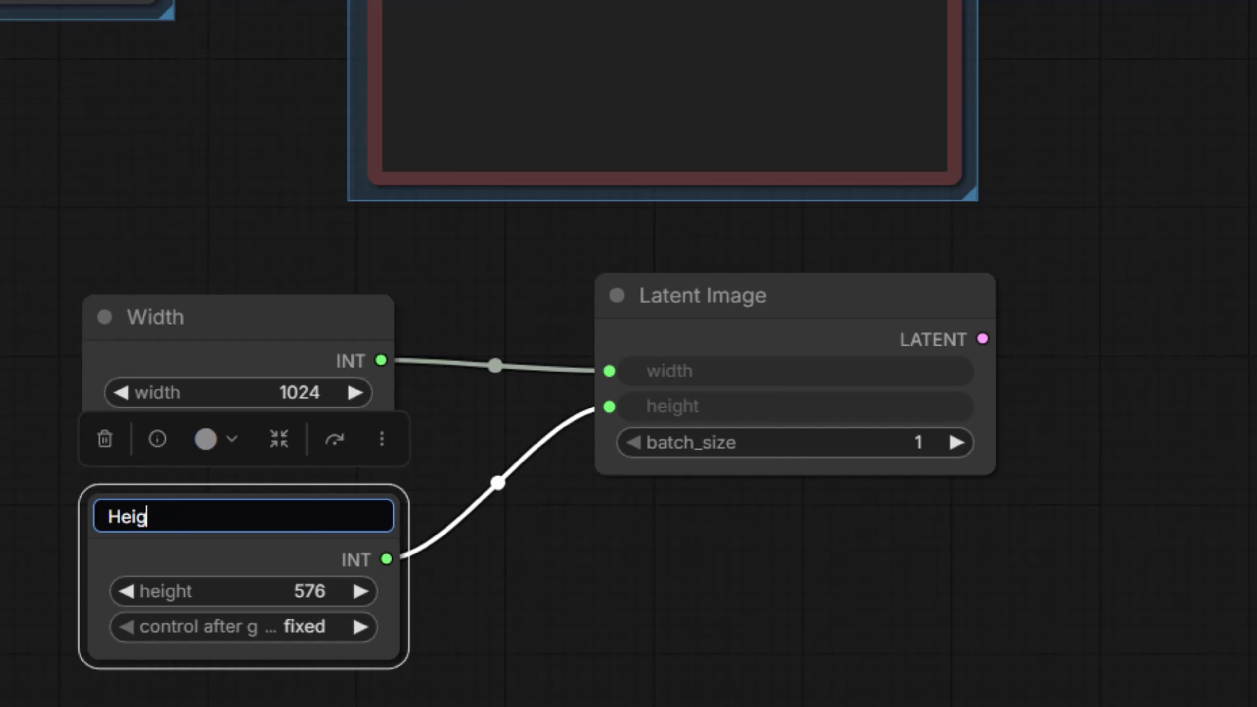
pyautogui.write('ht')
pyautogui.press('Return')
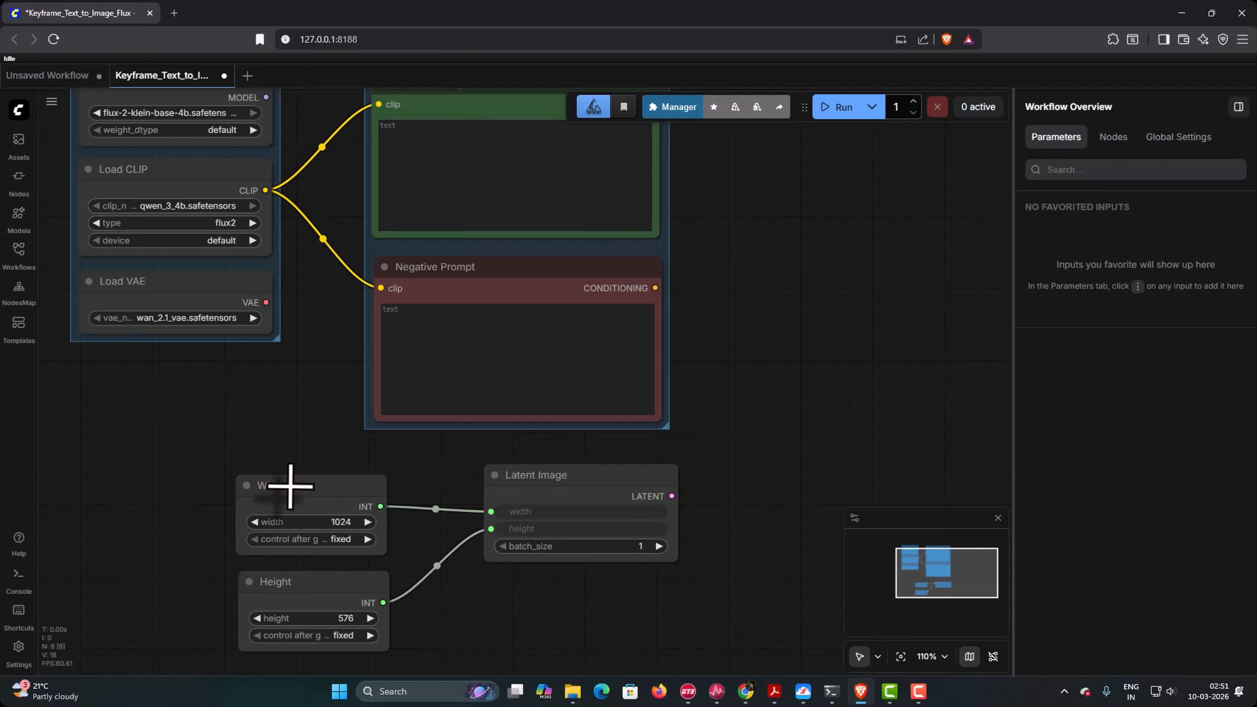
# Step: Stack the Width and Height nodes neatly, one directly above the other, beside the Latent Image node
pyautogui.moveTo(291, 486); pyautogui.dragTo(300, 460)
pyautogui.moveTo(306, 579); pyautogui.dragTo(311, 554)
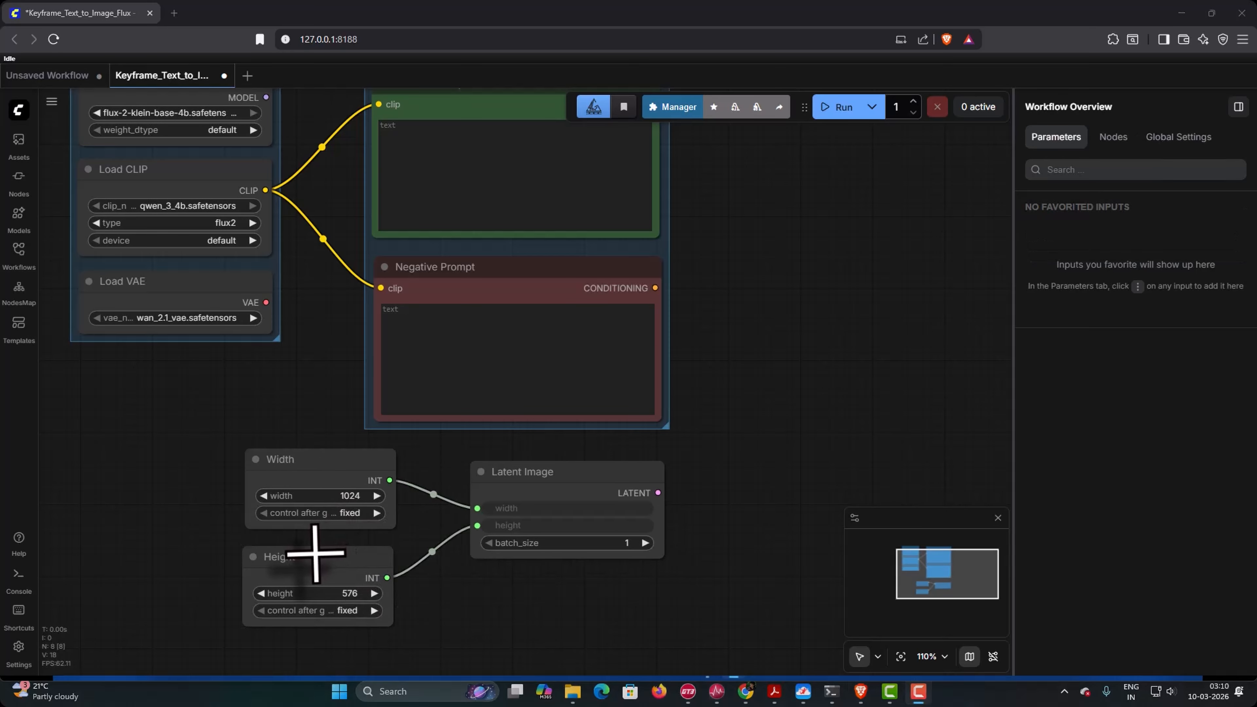
pyautogui.moveTo(315, 553); pyautogui.dragTo(319, 544)
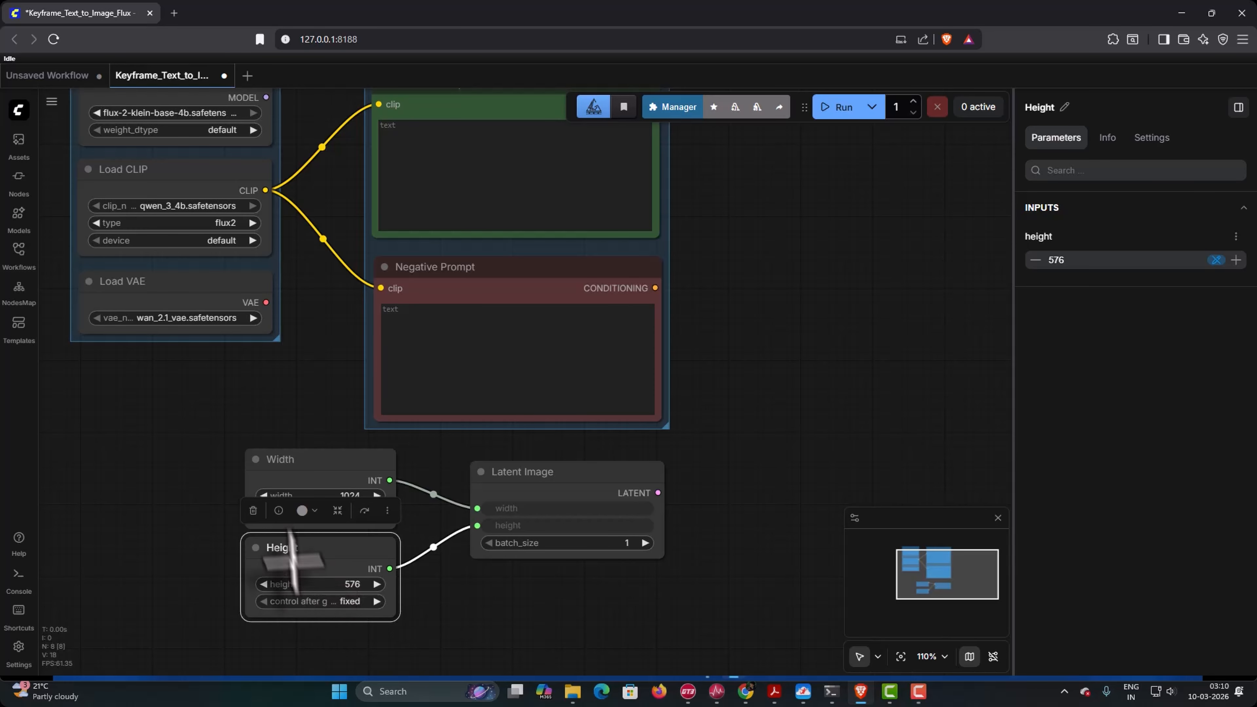
# Step: Group the Width and Height nodes and name the group Image Size
pyautogui.moveTo(231, 460); pyautogui.dragTo(421, 644)
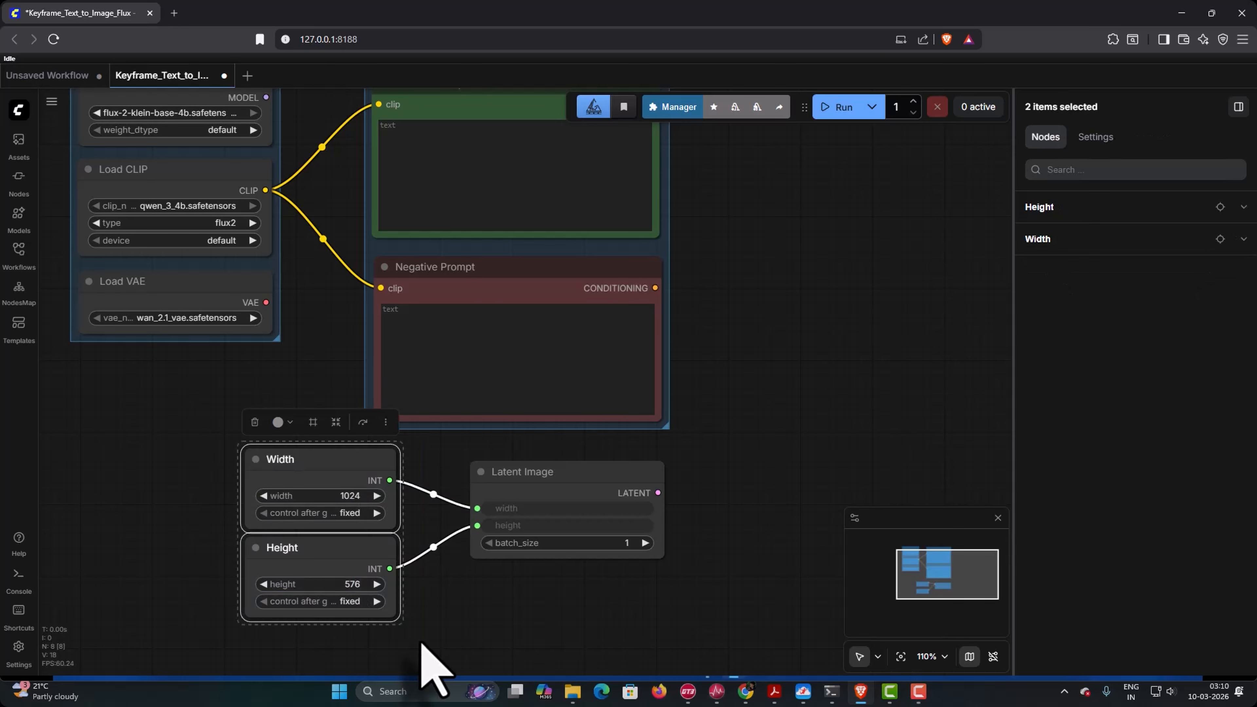
pyautogui.rightClick(421, 642)
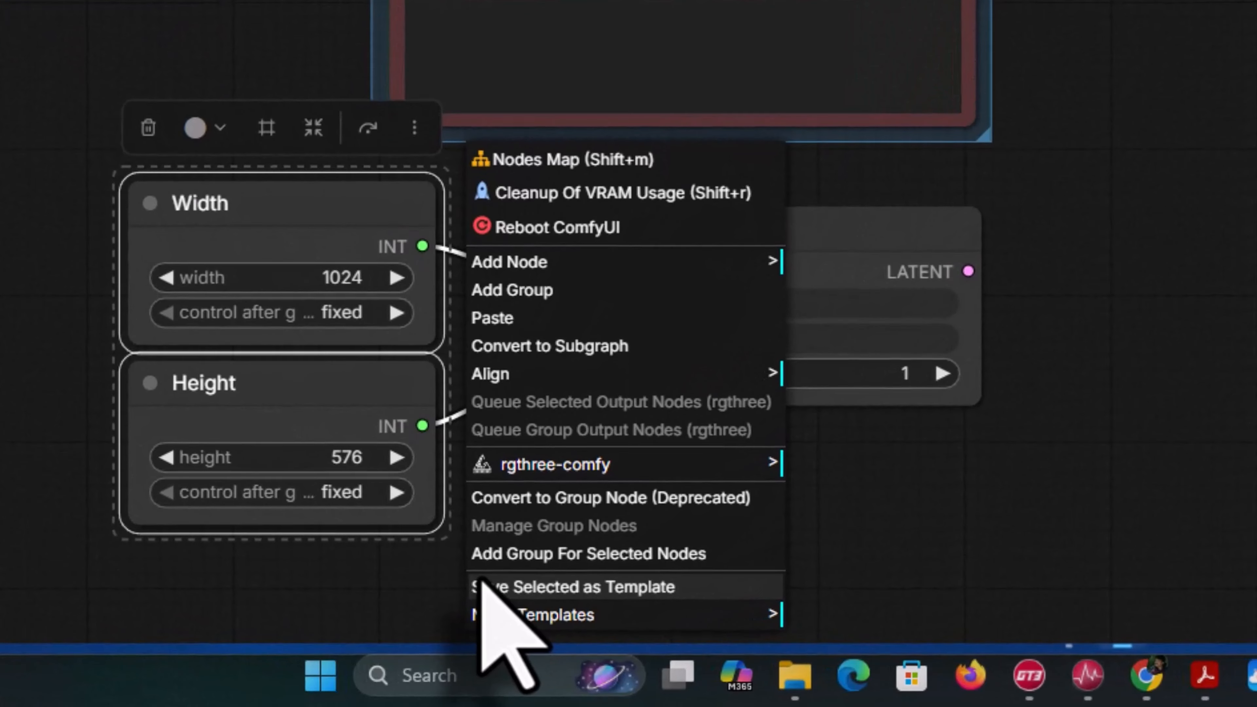
pyautogui.click(500, 556)
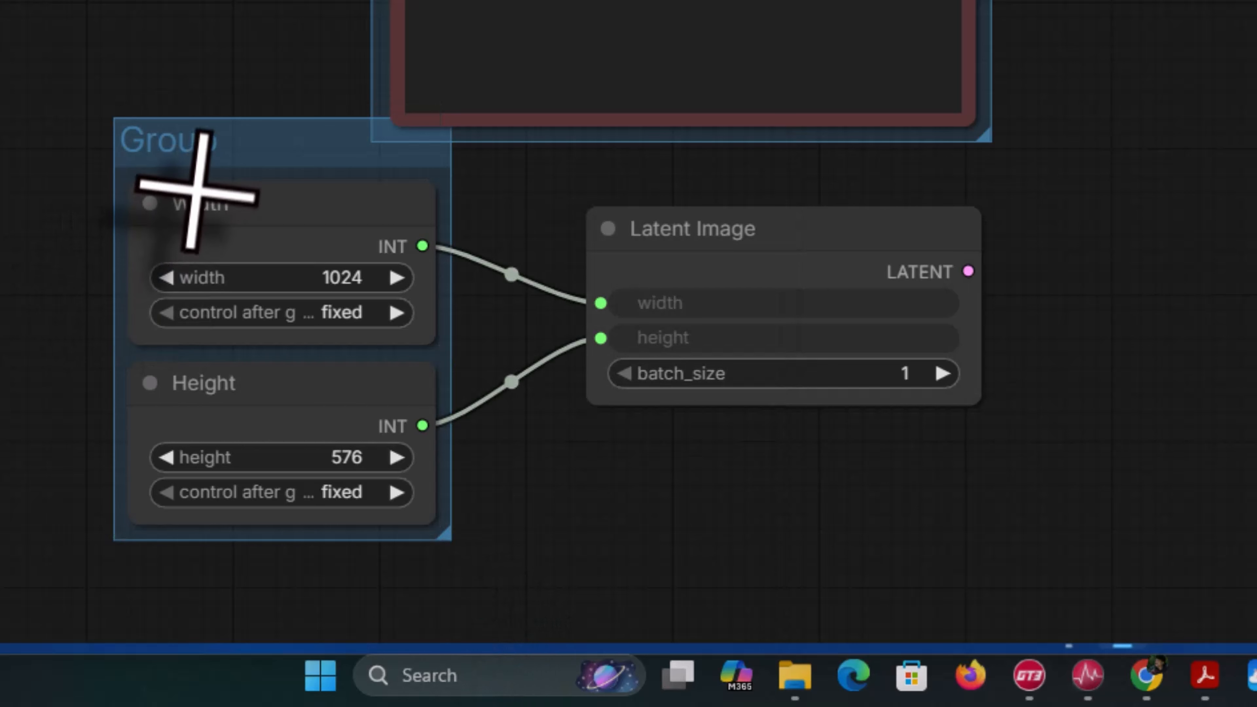
pyautogui.doubleClick(168, 149)
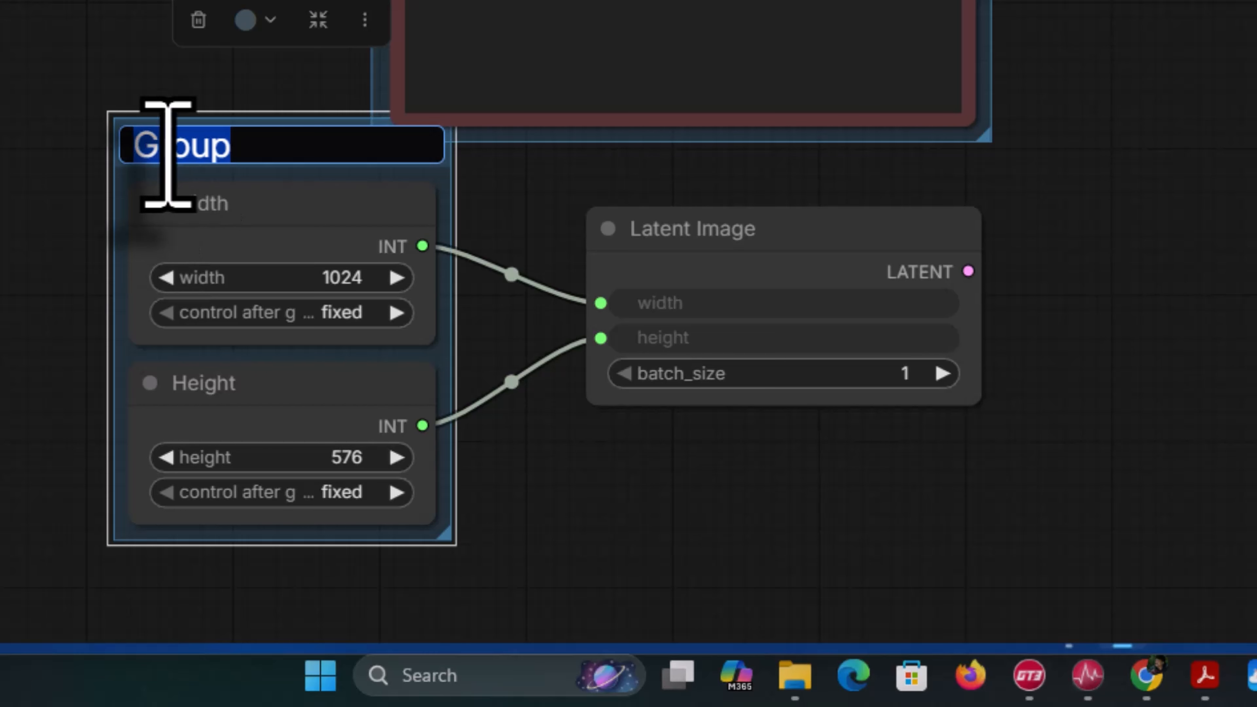
pyautogui.write('Image Size')
pyautogui.press('Return')
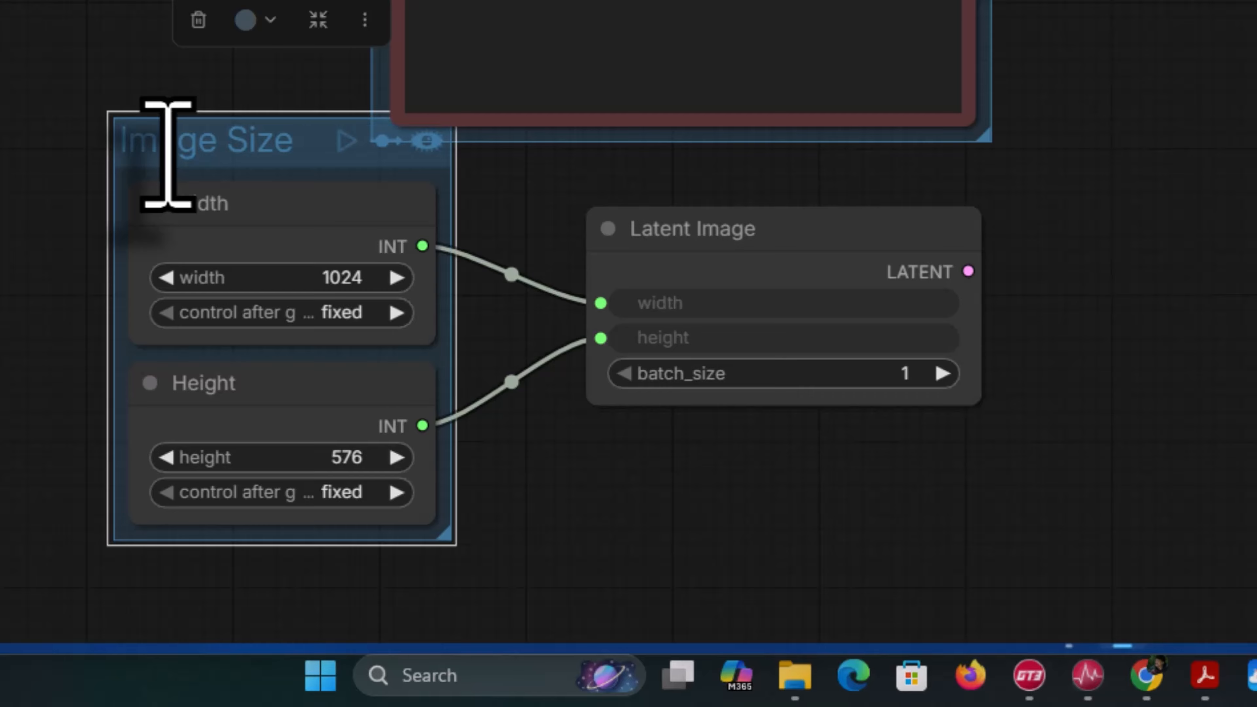
# Step: Move the Image Size group clear of the Prompts group, placing it beneath the Models group
pyautogui.moveTo(118, 174); pyautogui.dragTo(219, 171)
pyautogui.moveTo(280, 116); pyautogui.dragTo(122, 146)
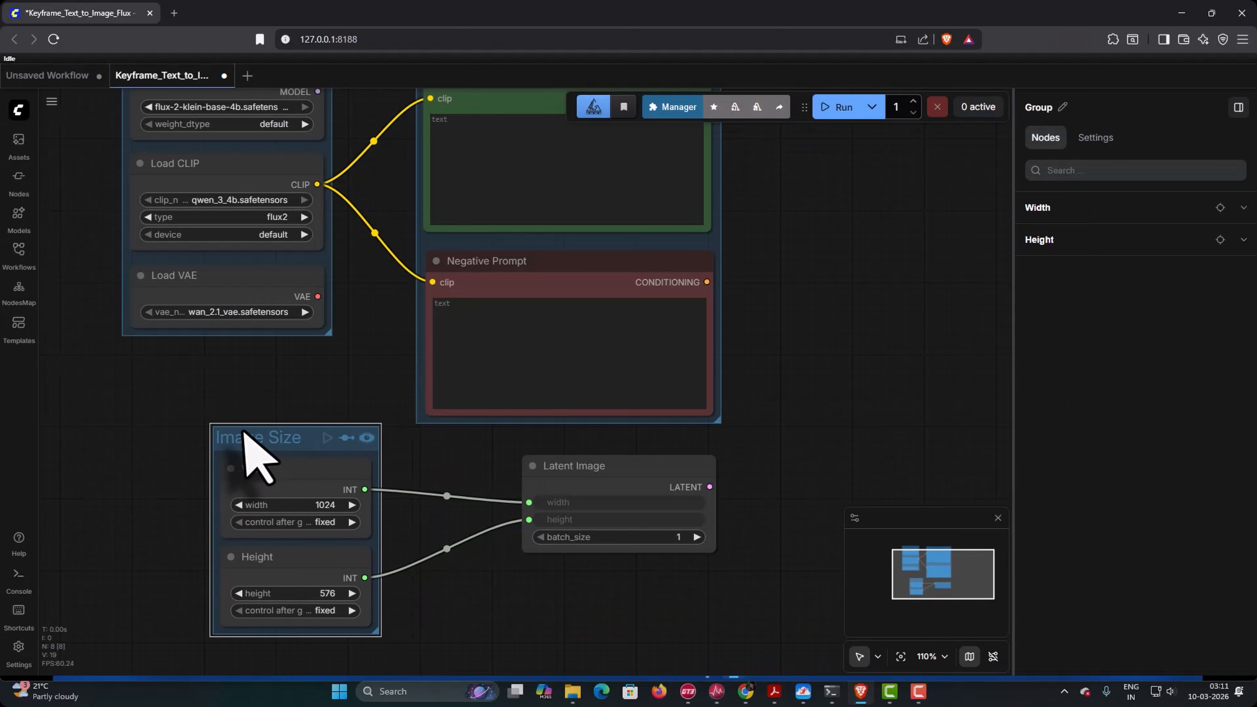
pyautogui.moveTo(242, 432); pyautogui.dragTo(225, 414)
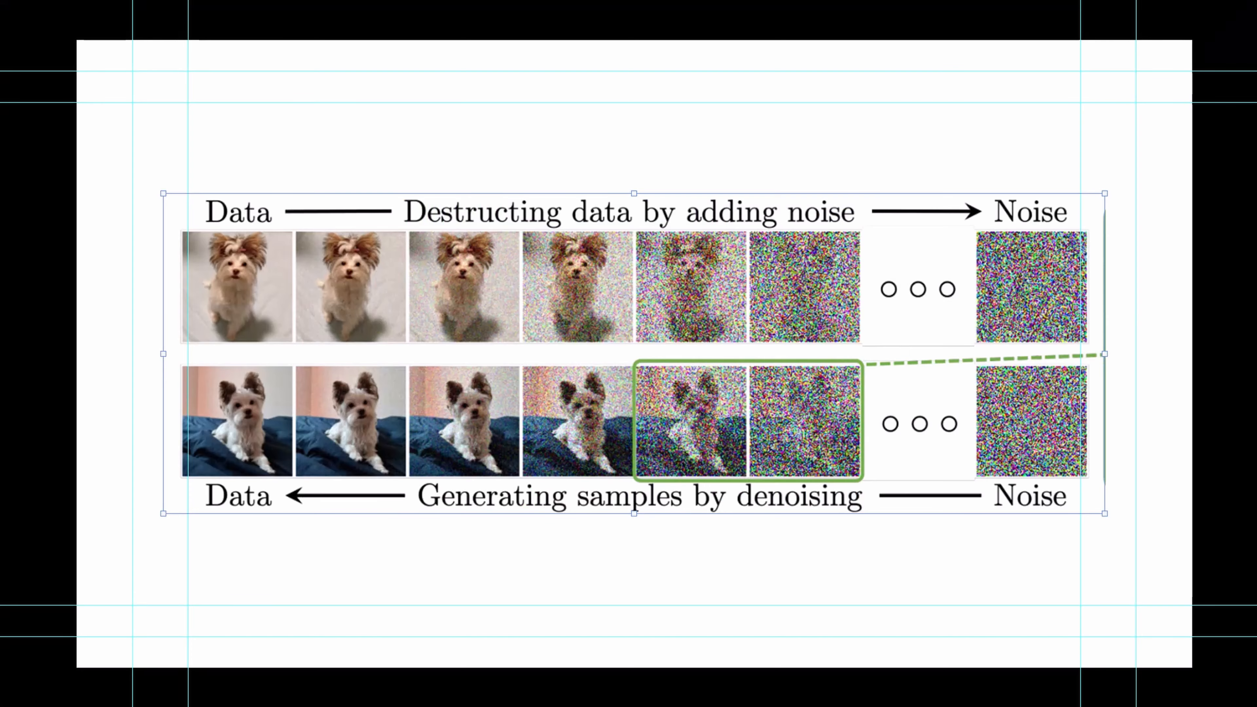
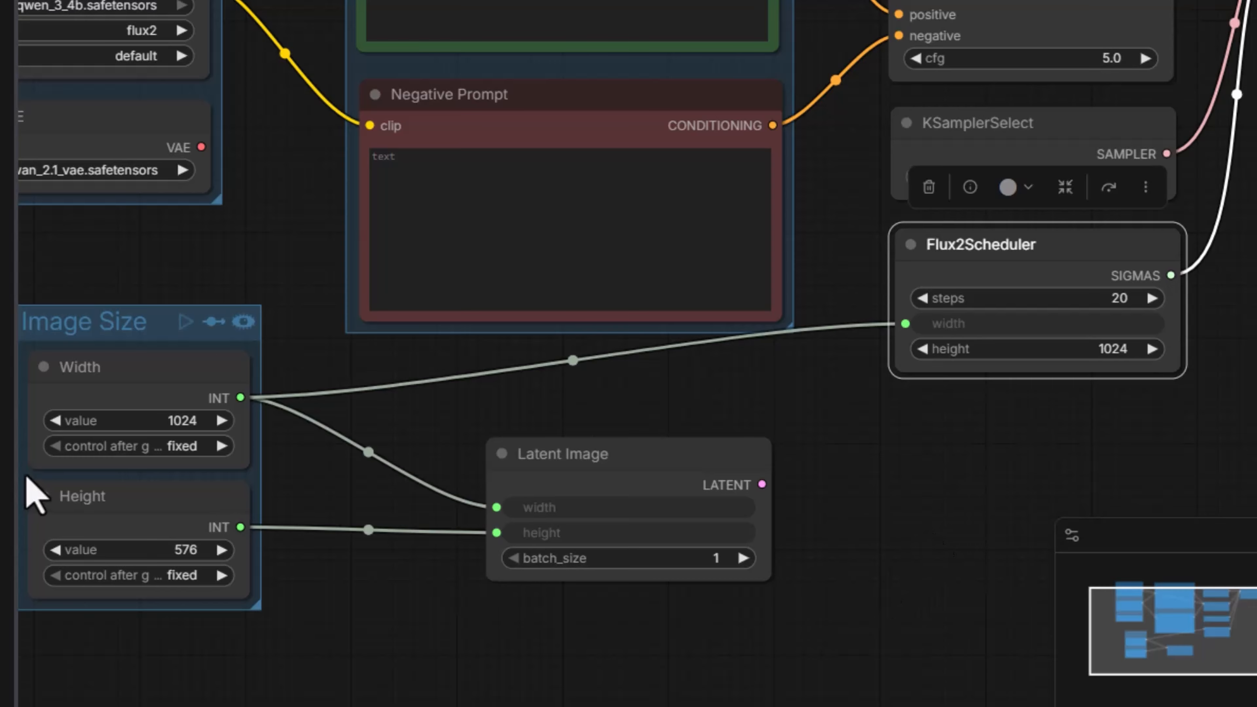
# Step: Wire the Height node to the Flux2Scheduler's height input and the Latent Image node's LATENT output to the SamplerCustomAdvanced latent_image input
pyautogui.moveTo(242, 529); pyautogui.dragTo(904, 349)
pyautogui.moveTo(988, 542); pyautogui.dragTo(565, 703)
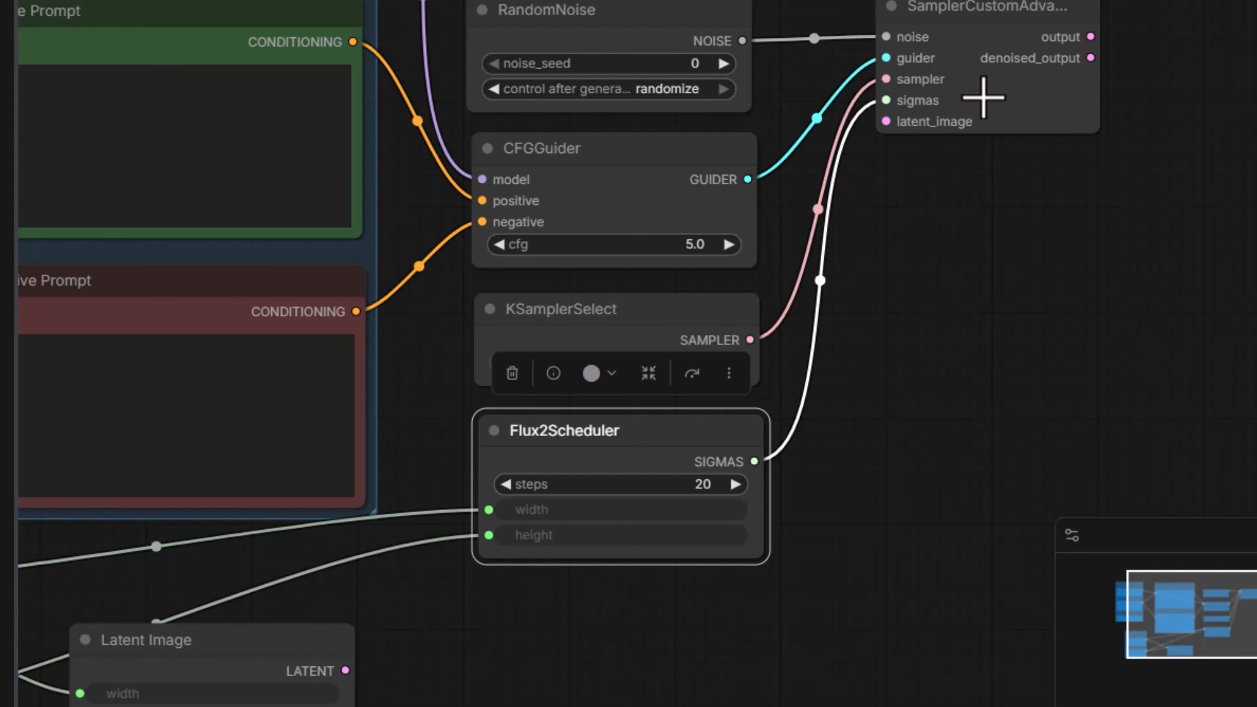
pyautogui.moveTo(921, 332); pyautogui.dragTo(984, 255)
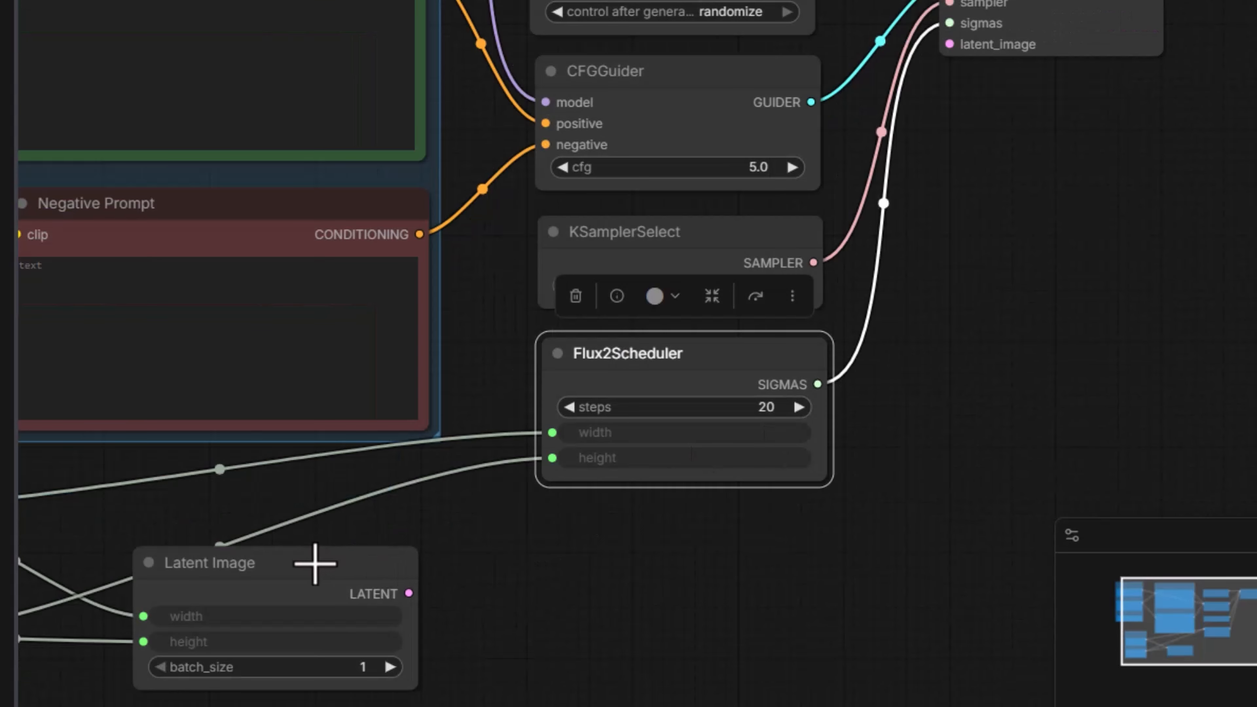
pyautogui.moveTo(292, 567); pyautogui.dragTo(245, 603)
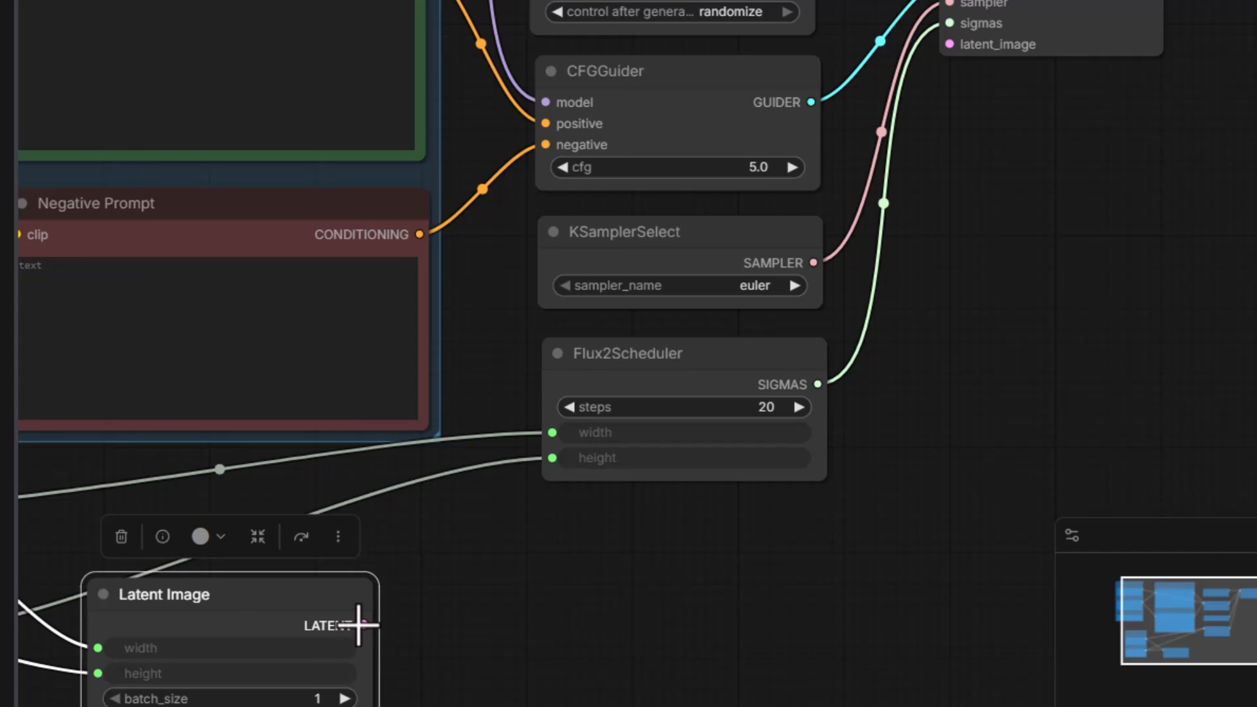
pyautogui.moveTo(359, 625); pyautogui.dragTo(947, 43)
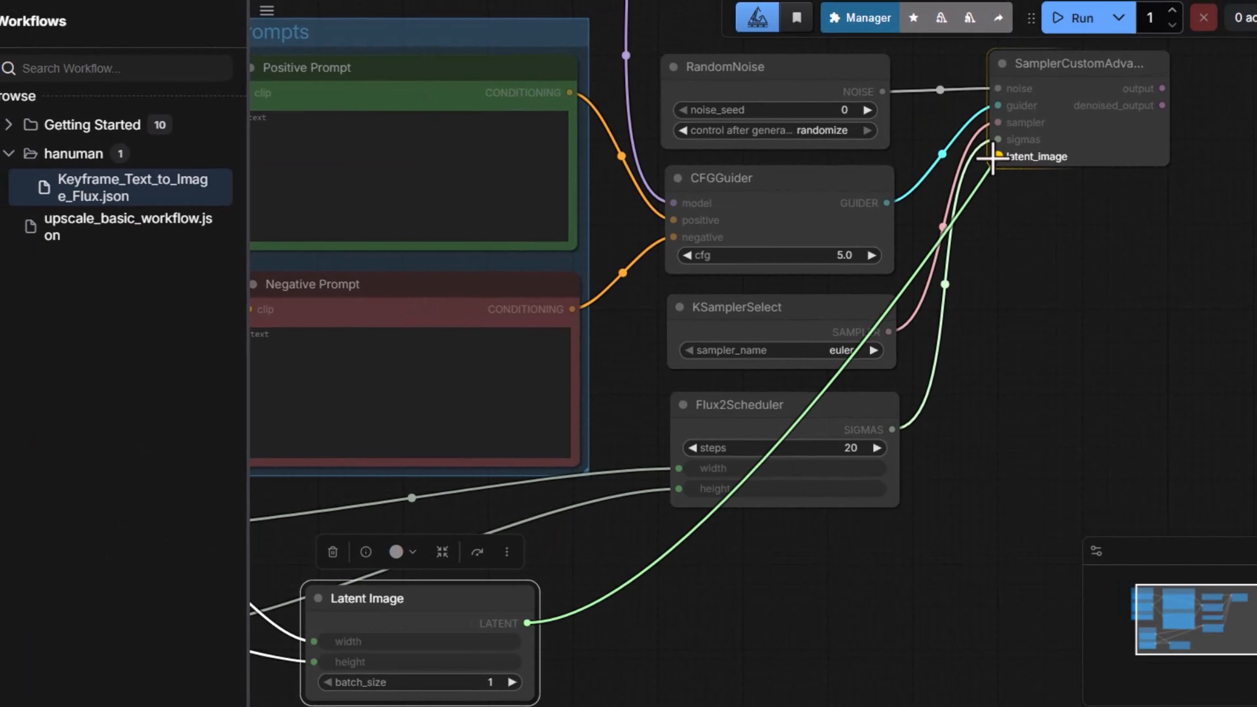
# Step: Add a reroute on the latent link and place it below and beyond the Flux2Scheduler so the link runs around the node
pyautogui.moveTo(474, 594); pyautogui.dragTo(797, 622)
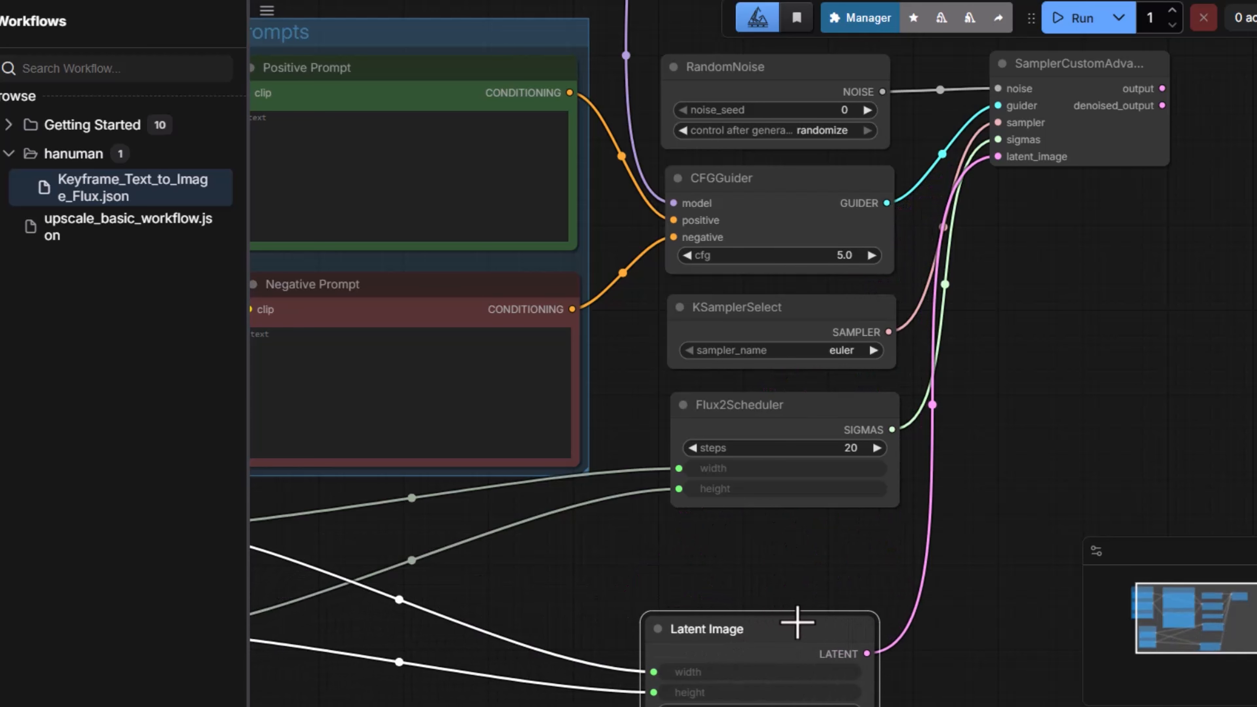
pyautogui.click(933, 407)
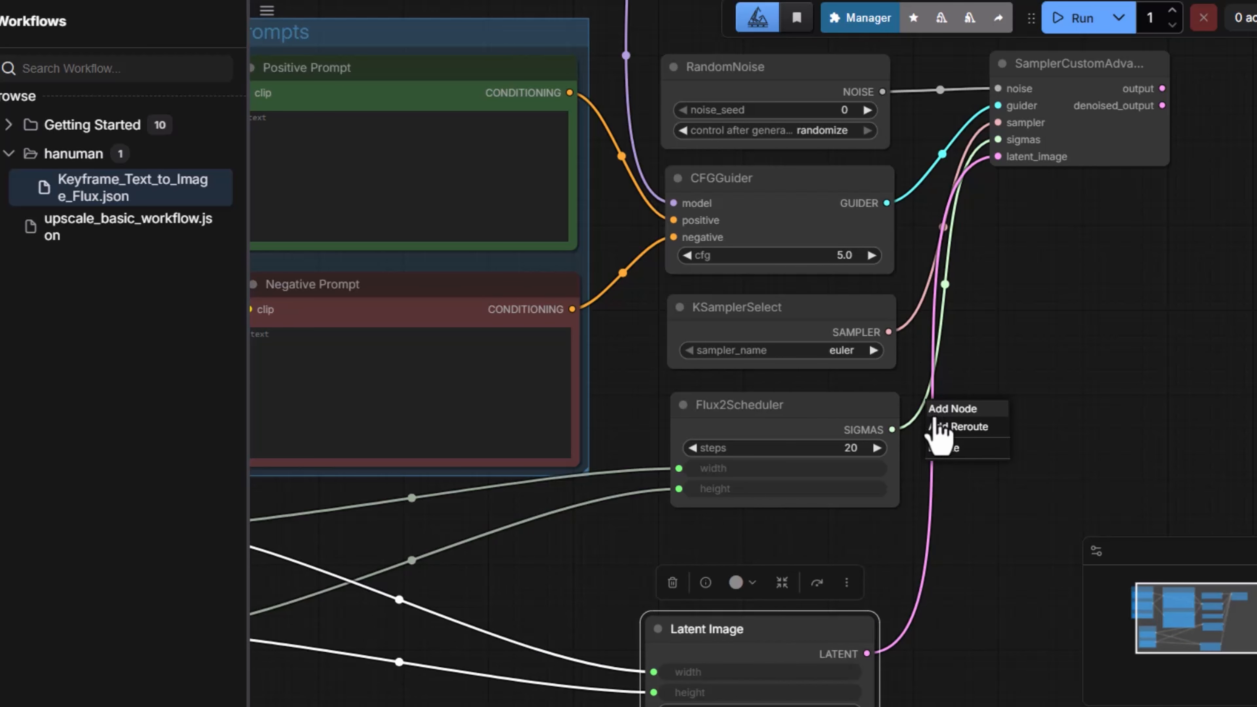
pyautogui.click(935, 427)
pyautogui.moveTo(746, 625); pyautogui.dragTo(438, 589)
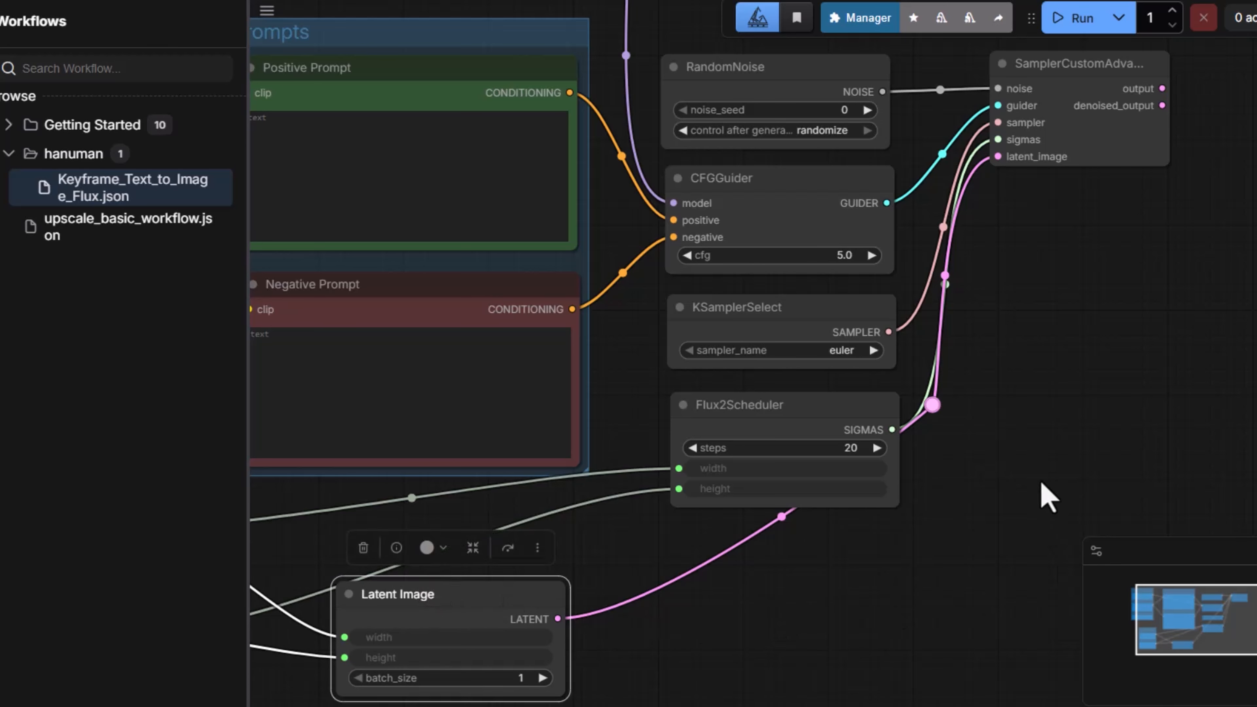
pyautogui.moveTo(932, 405); pyautogui.dragTo(983, 665)
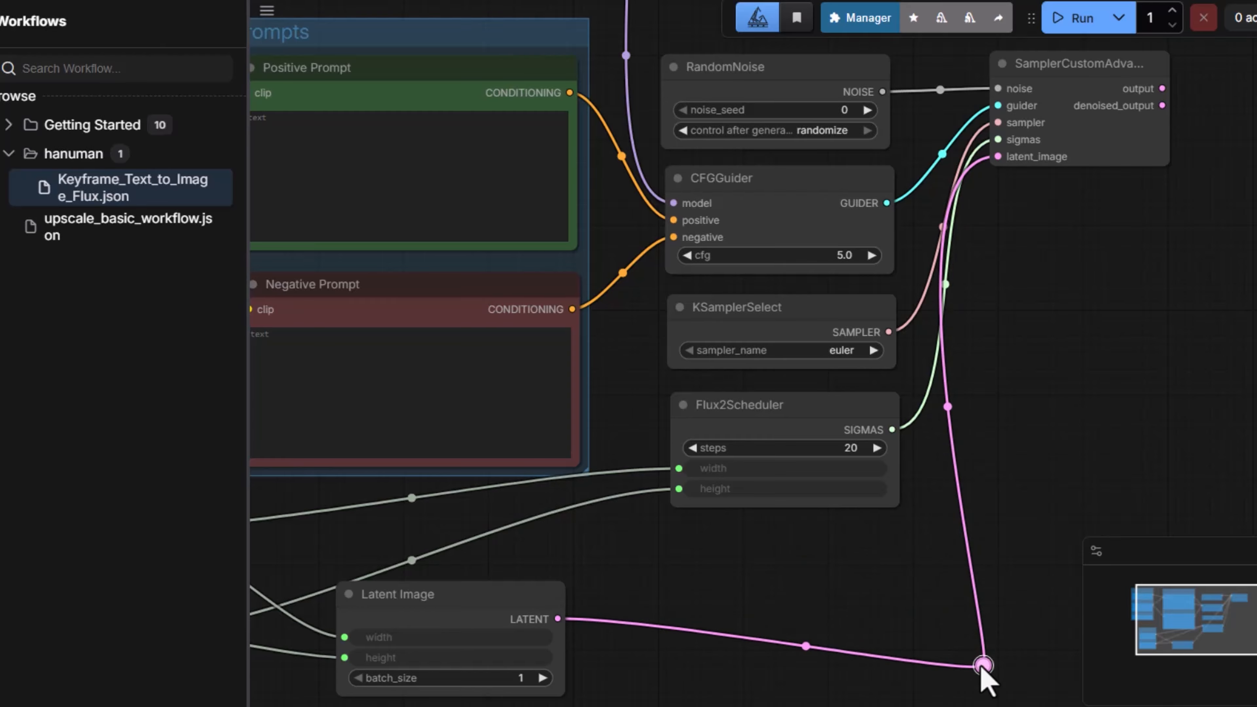
pyautogui.click(1050, 65)
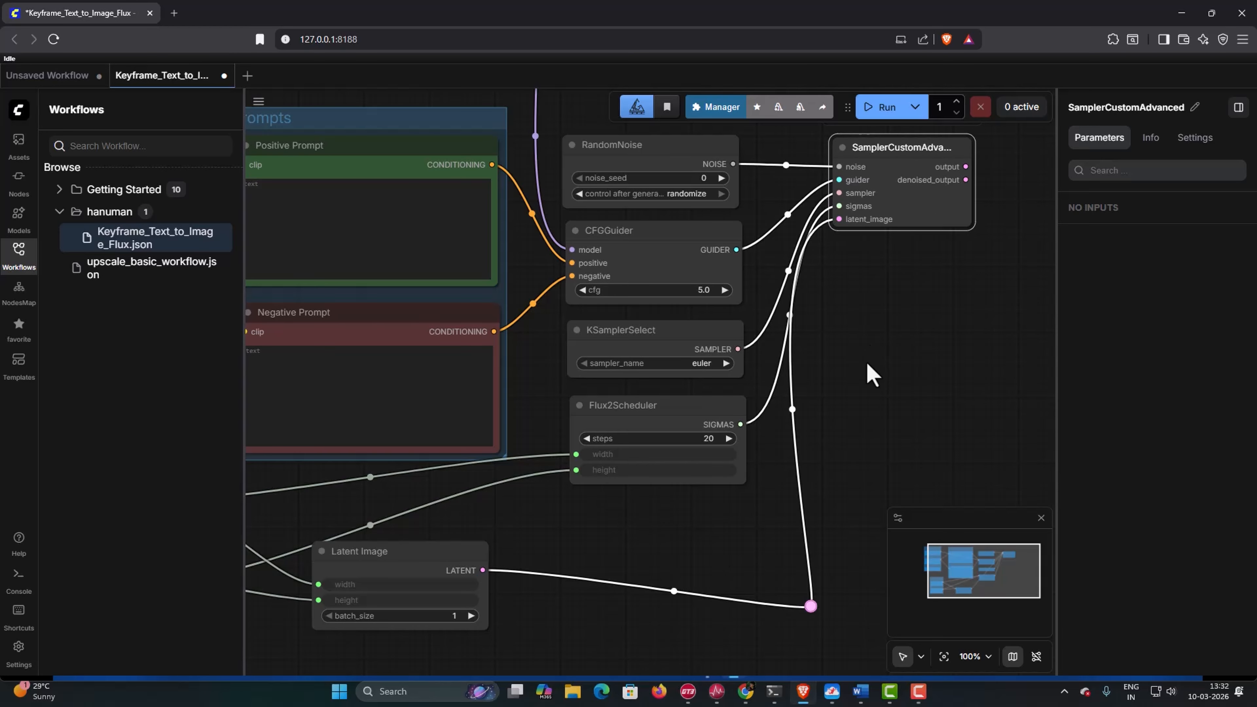
# Step: Add a VAE Decode node beside SamplerCustomAdvanced and wire the sampler's output to its samples input
pyautogui.moveTo(874, 361); pyautogui.dragTo(693, 387)
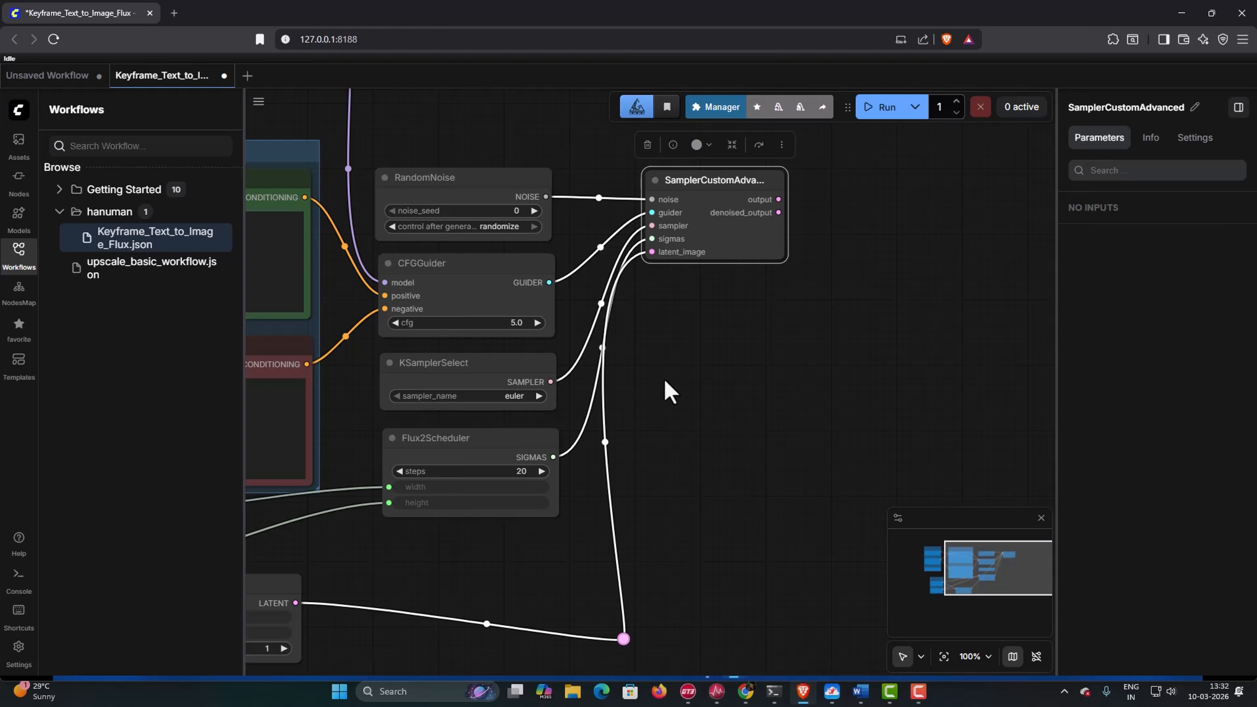
pyautogui.moveTo(665, 393); pyautogui.dragTo(1146, 379)
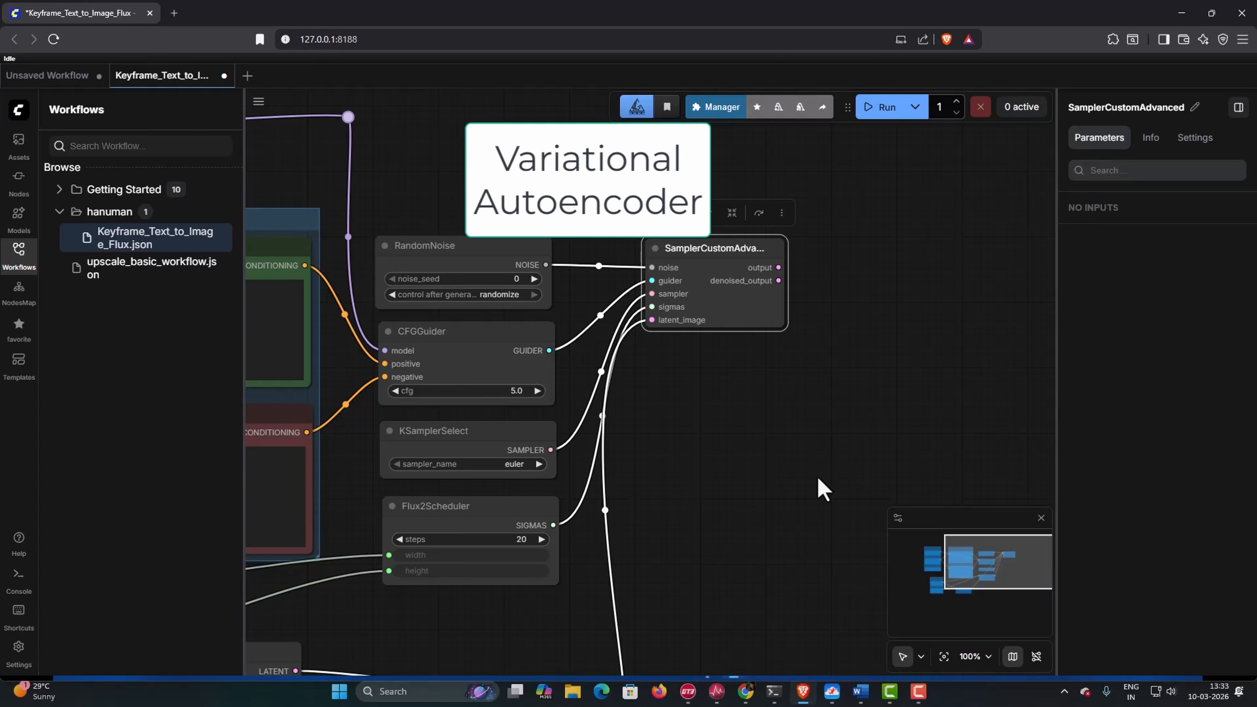
pyautogui.doubleClick(832, 390)
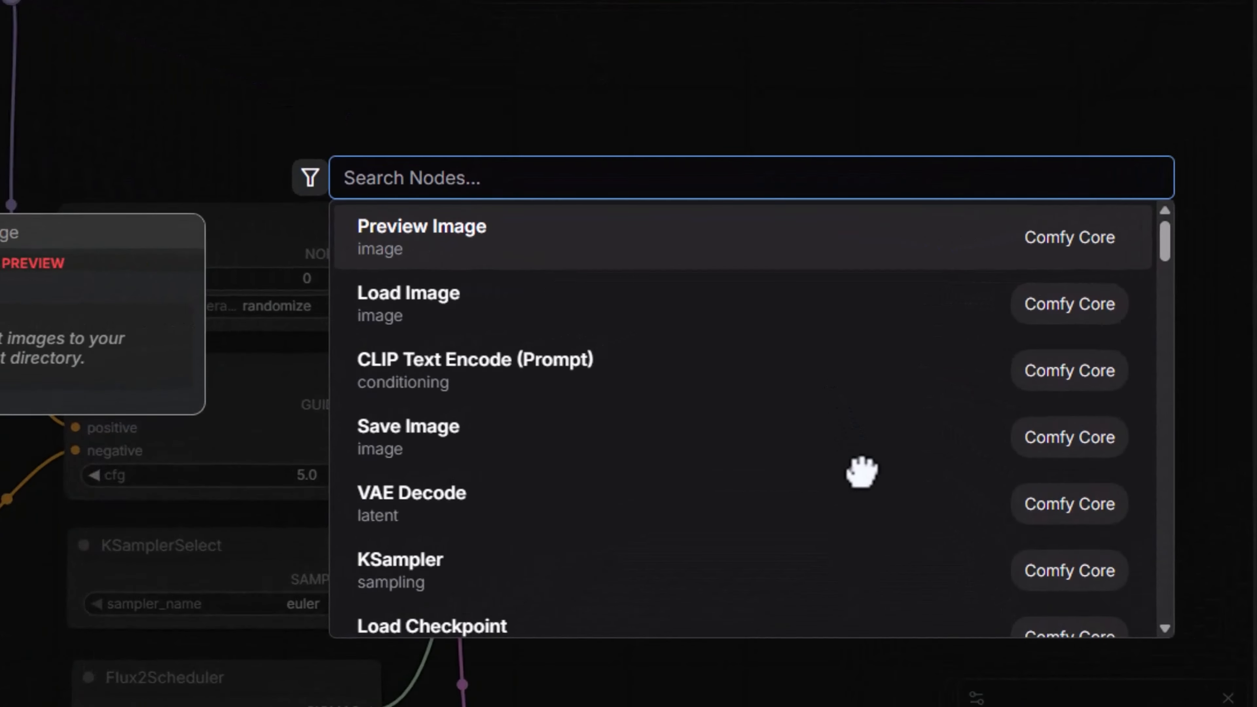
pyautogui.write('vae')
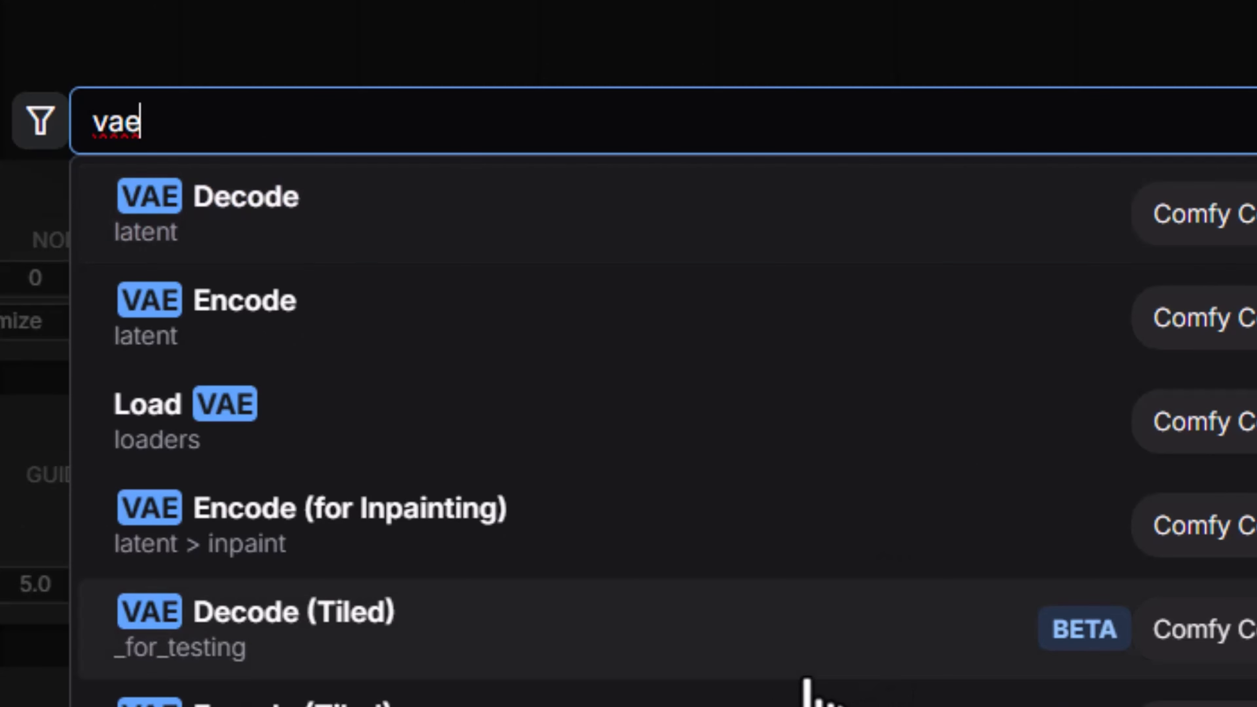
pyautogui.click(322, 223)
pyautogui.moveTo(962, 553); pyautogui.dragTo(912, 201)
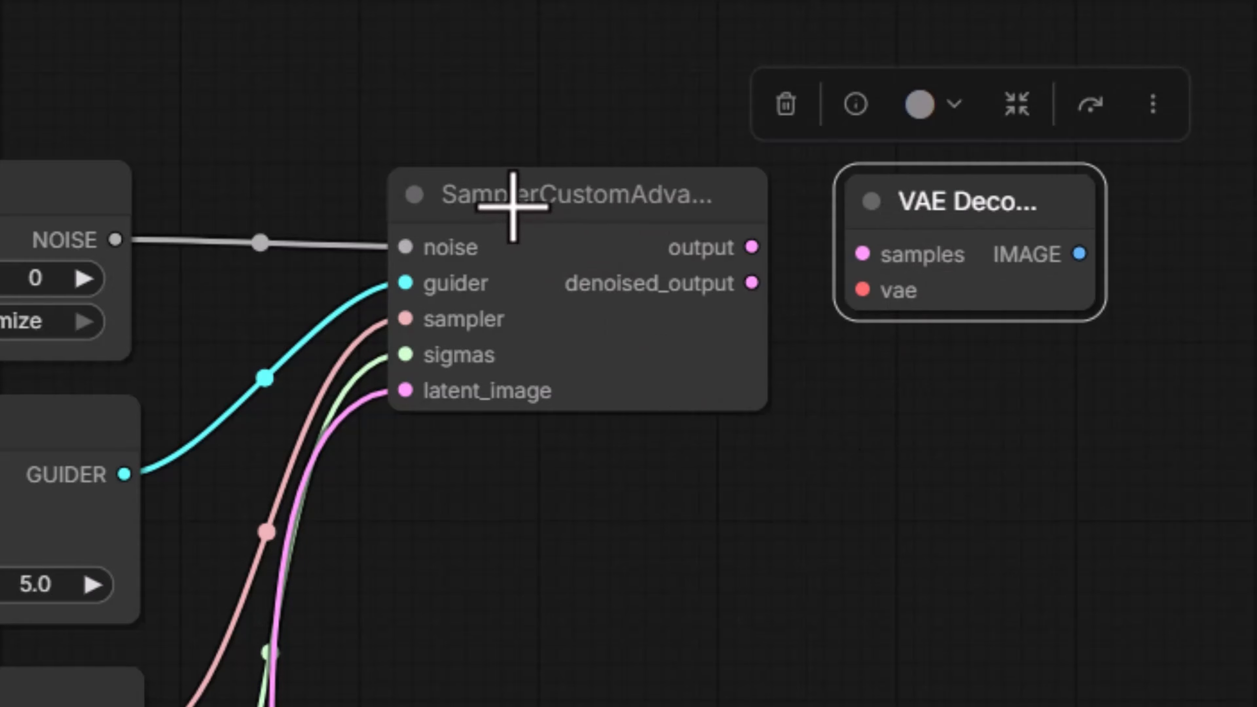
pyautogui.moveTo(751, 247); pyautogui.dragTo(861, 254)
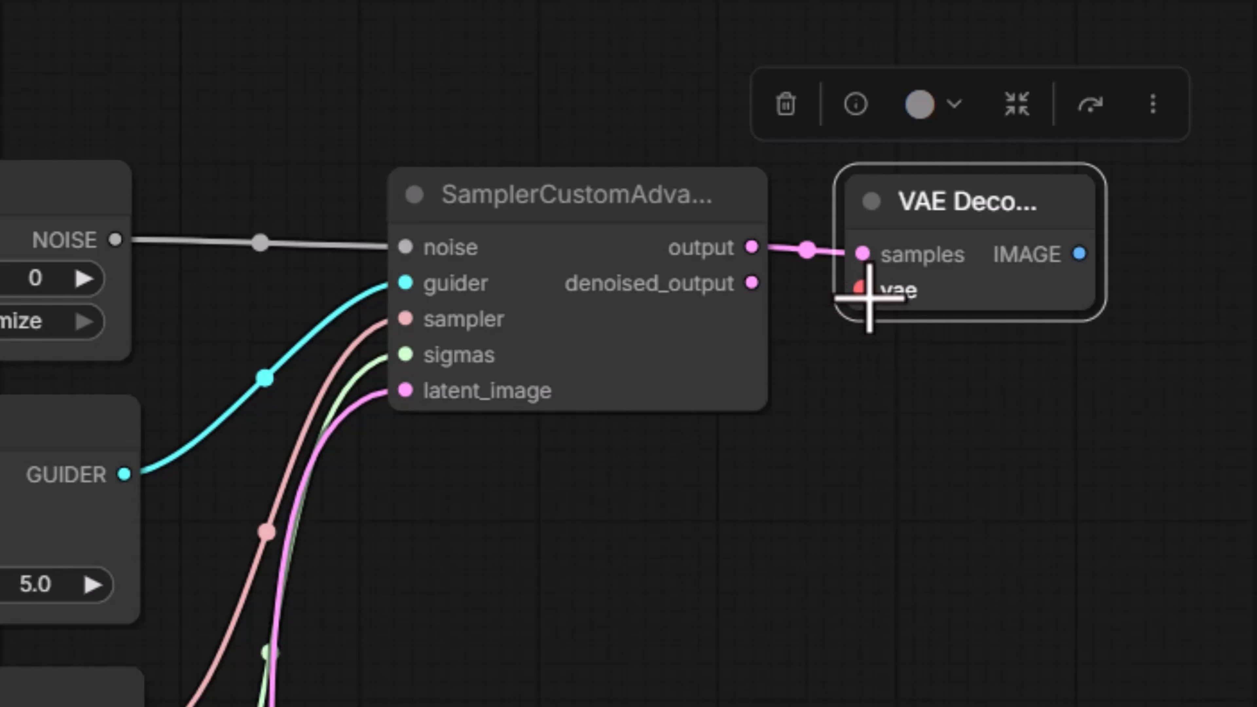
# Step: Wire the Load VAE node's VAE output to the VAE Decode node's vae input
pyautogui.moveTo(697, 689); pyautogui.dragTo(1256, 382)
pyautogui.moveTo(597, 612); pyautogui.dragTo(758, 682)
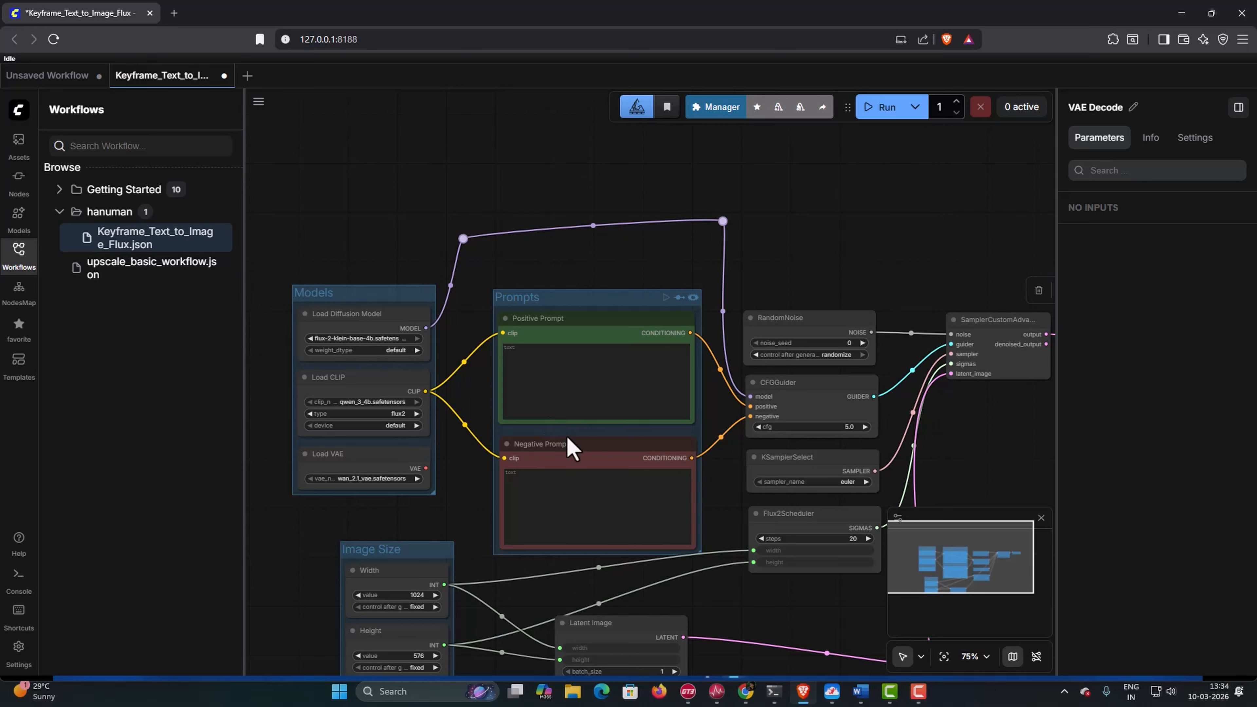
pyautogui.moveTo(885, 390); pyautogui.dragTo(546, 412)
pyautogui.moveTo(476, 450); pyautogui.dragTo(469, 390)
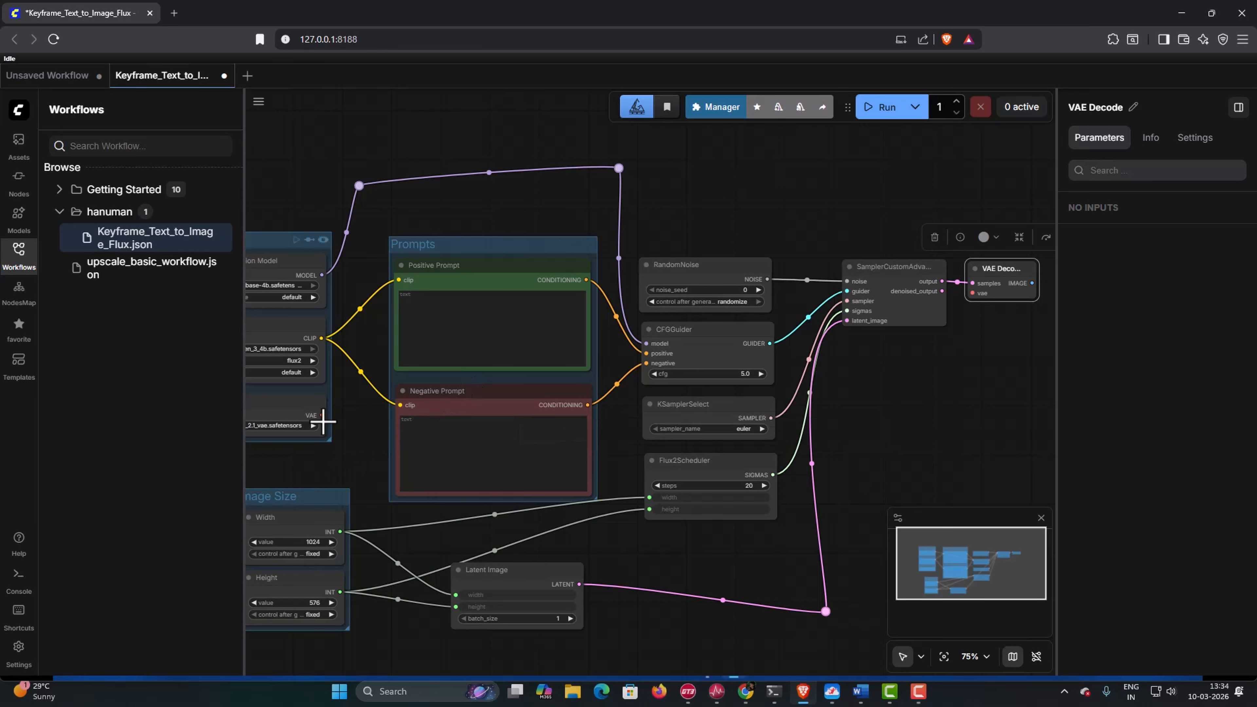
pyautogui.moveTo(322, 416); pyautogui.dragTo(973, 293)
# Step: Shift the CFGGuider node aside, add a reroute on the VAE link and place it above the gap between the Models and Prompts groups
pyautogui.moveTo(684, 329); pyautogui.dragTo(733, 334)
pyautogui.click(647, 355)
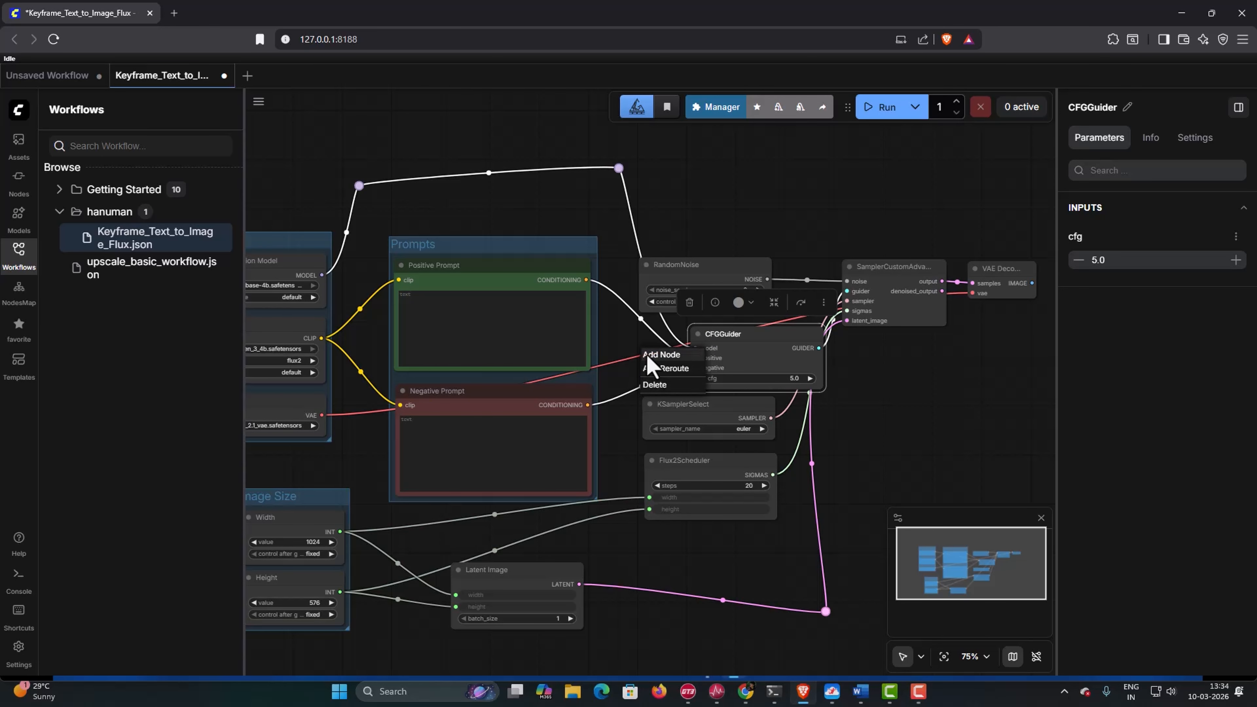
pyautogui.click(651, 368)
pyautogui.moveTo(647, 353); pyautogui.dragTo(372, 205)
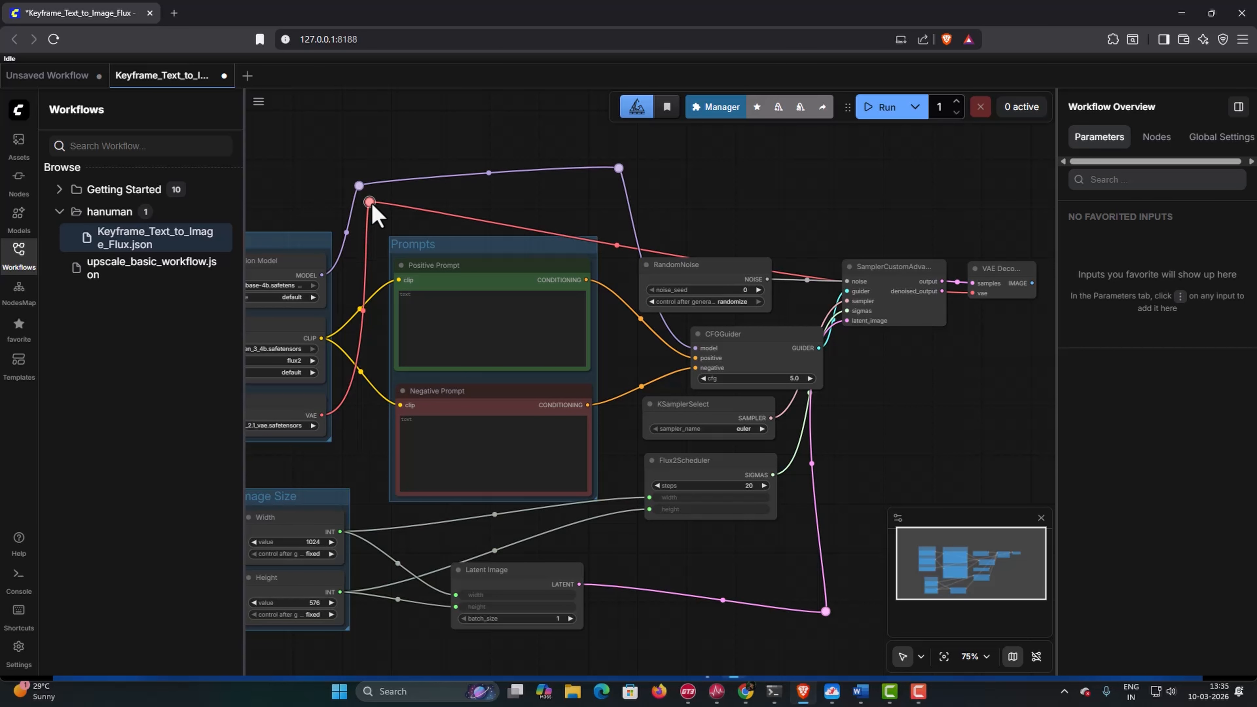
# Step: Add a second reroute on the VAE link above the VAE Decode node and return the CFGGuider node to its column
pyautogui.click(617, 247)
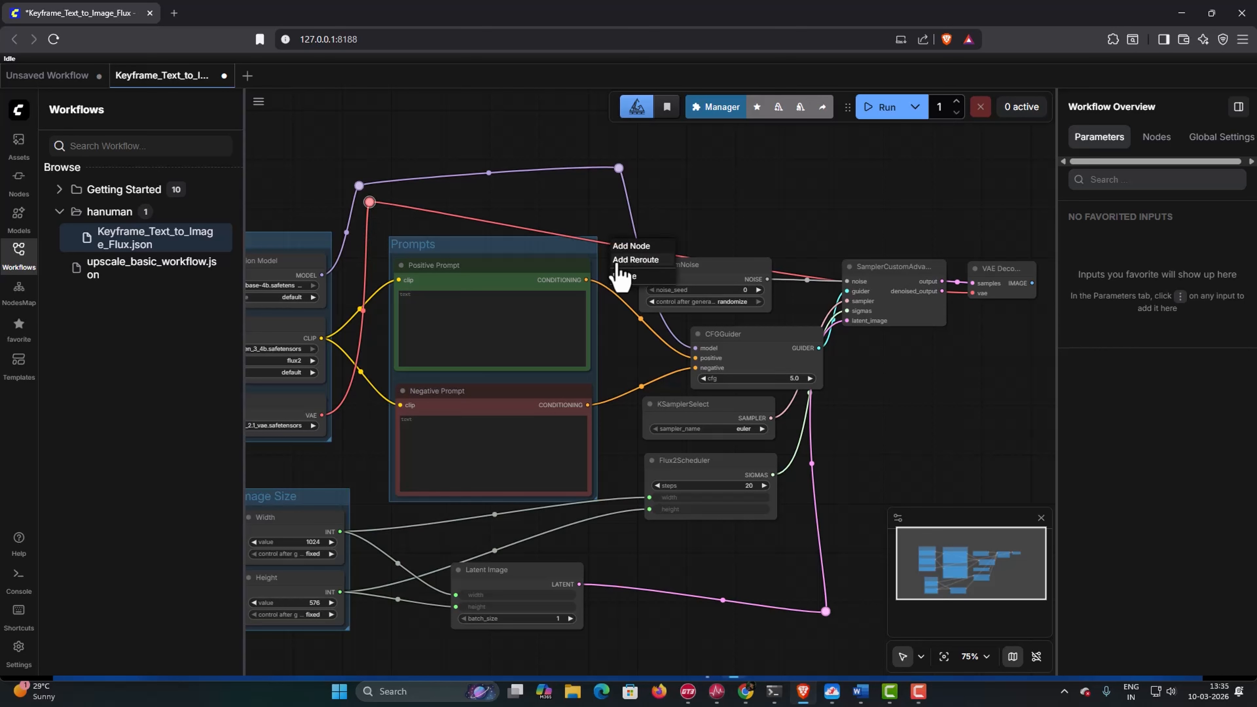
pyautogui.click(616, 262)
pyautogui.moveTo(617, 247); pyautogui.dragTo(934, 162)
pyautogui.moveTo(735, 335); pyautogui.dragTo(689, 332)
# Step: Lower both reroutes on the VAE link slightly so it runs nearly level between the model link and the nodes
pyautogui.moveTo(950, 385); pyautogui.dragTo(995, 413)
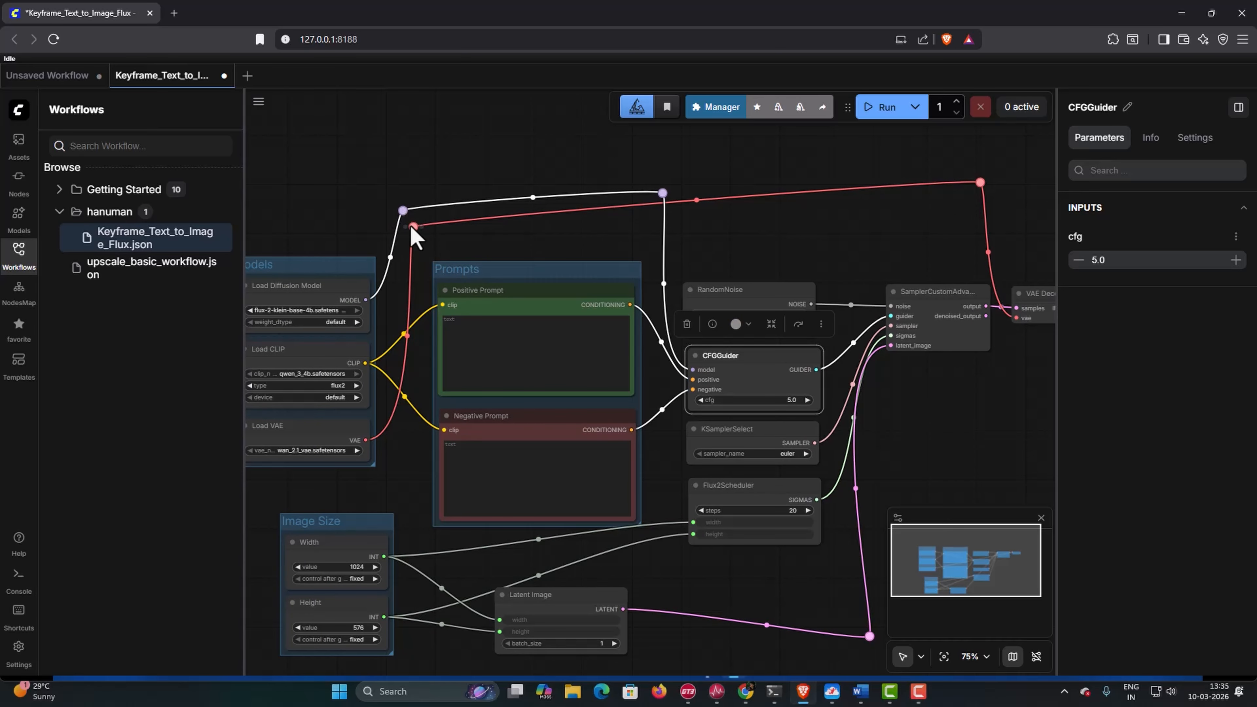
pyautogui.moveTo(412, 228); pyautogui.dragTo(412, 236)
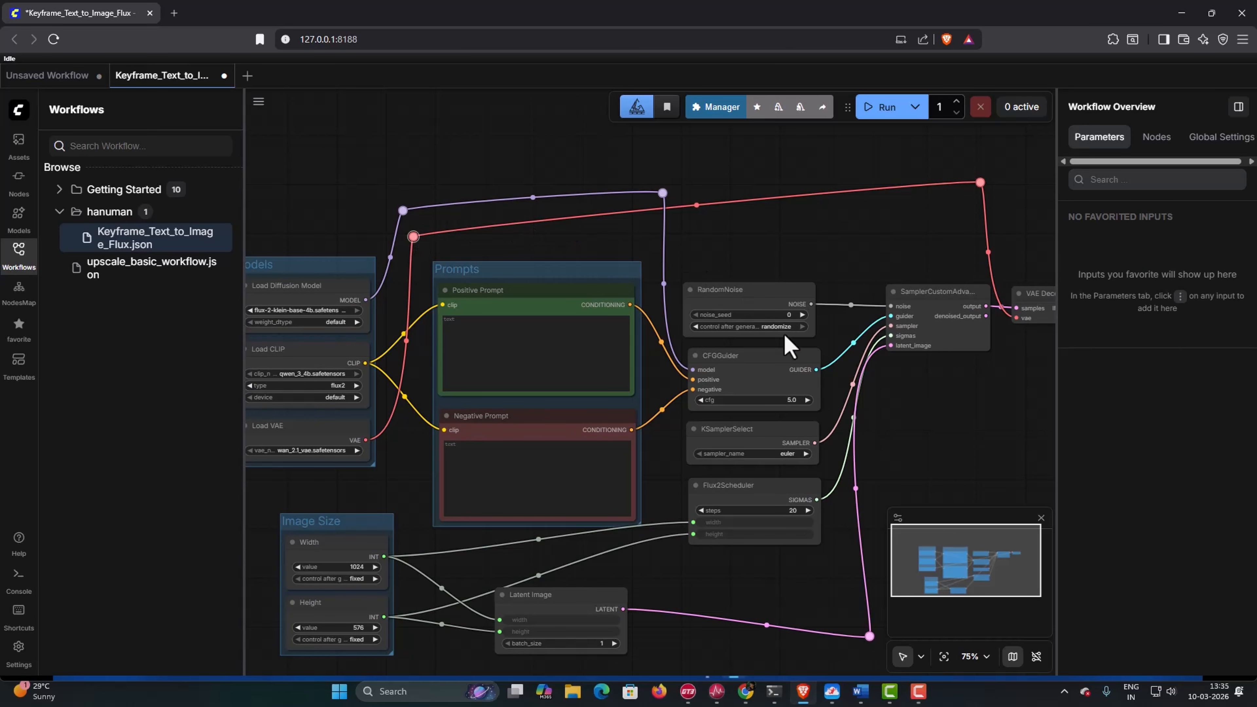
pyautogui.moveTo(948, 467); pyautogui.dragTo(821, 468)
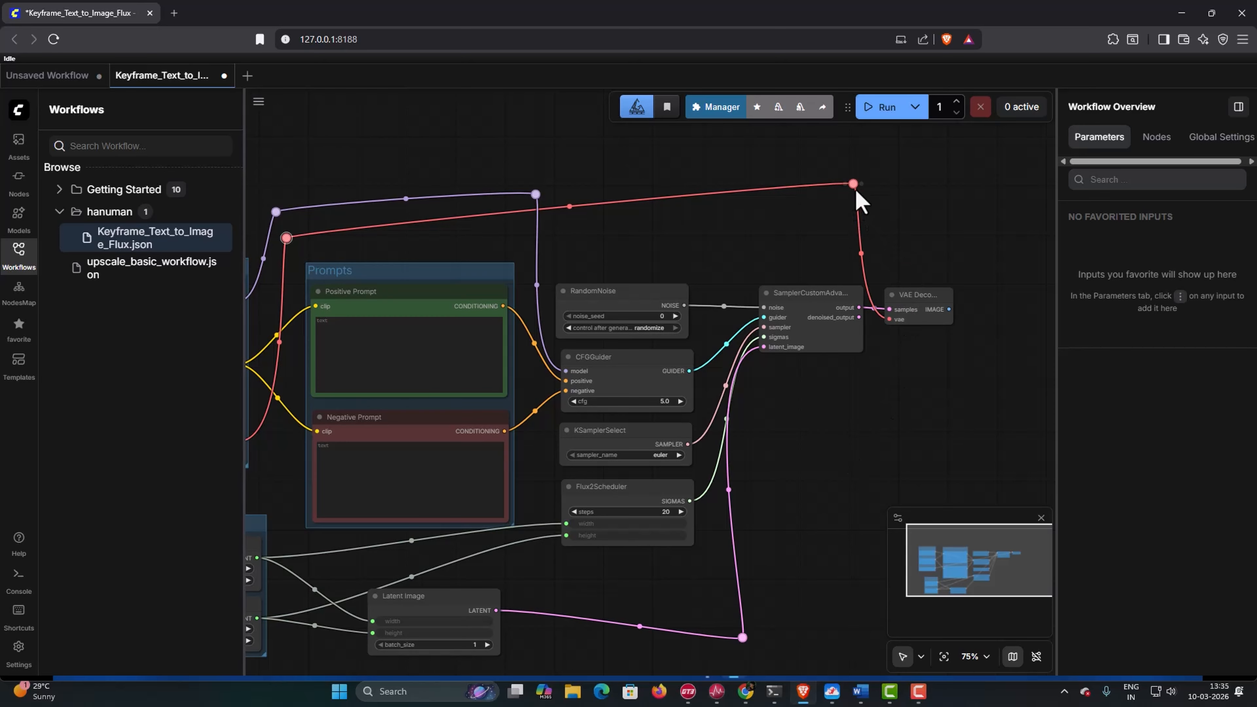
pyautogui.moveTo(853, 185); pyautogui.dragTo(861, 227)
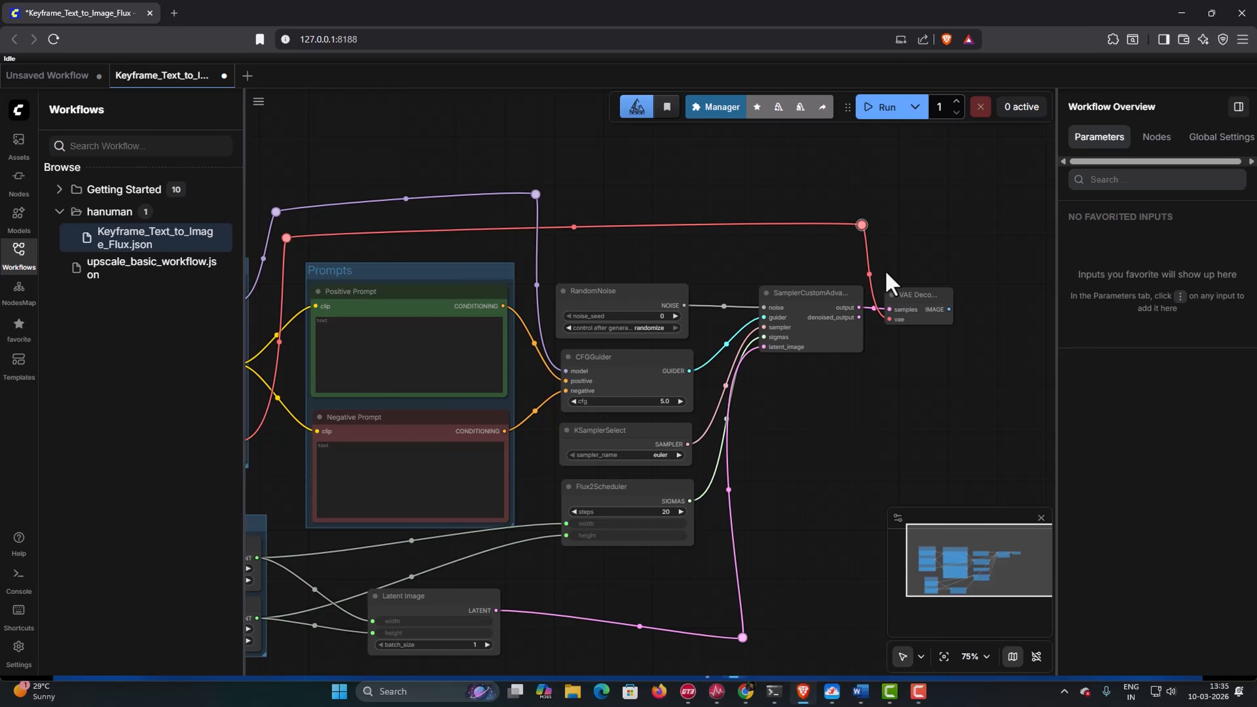
# Step: Add a Save Image node wired to the VAE Decode node's IMAGE output and place it just beyond that node
pyautogui.scroll(5, 912, 435)
pyautogui.moveTo(912, 436); pyautogui.dragTo(597, 449)
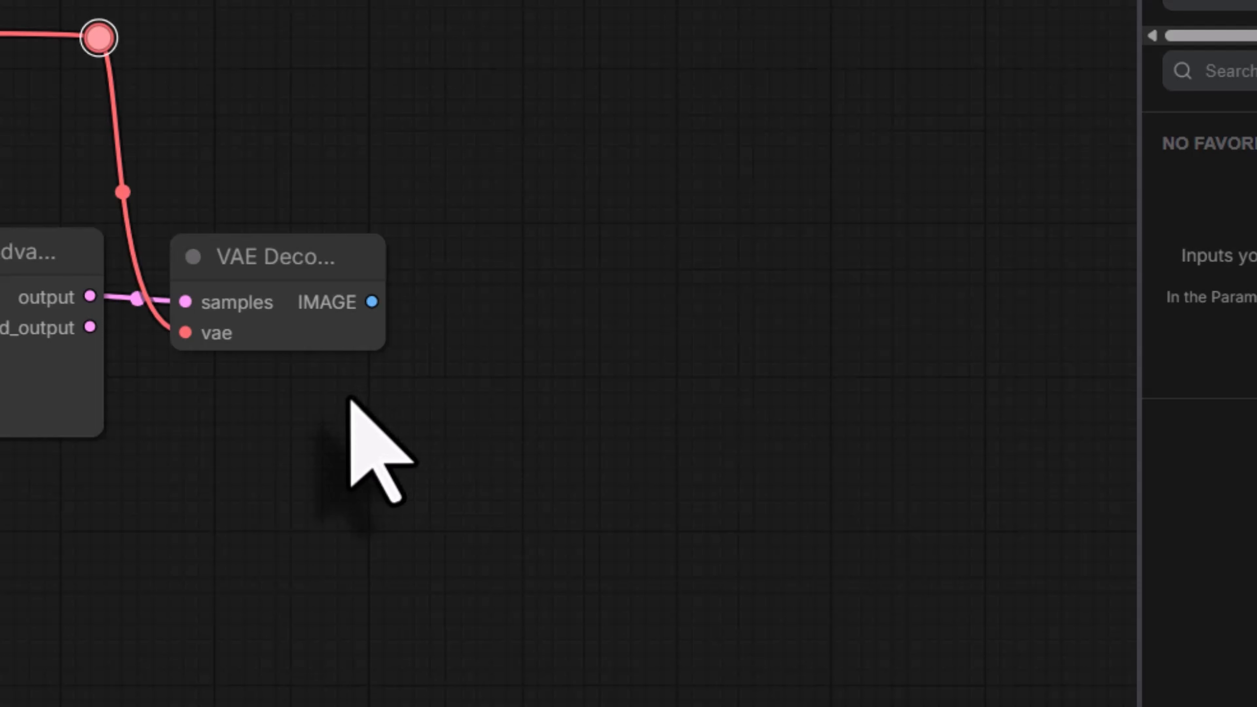
pyautogui.moveTo(371, 301); pyautogui.dragTo(520, 273)
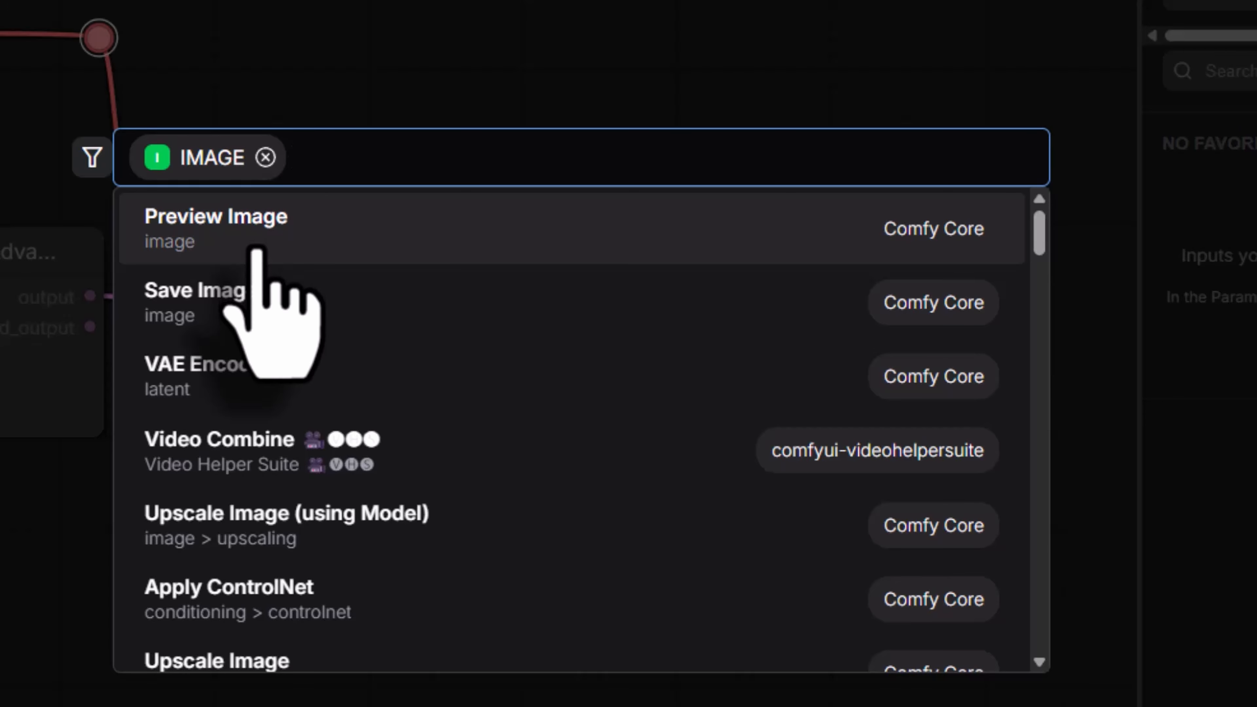
pyautogui.click(239, 288)
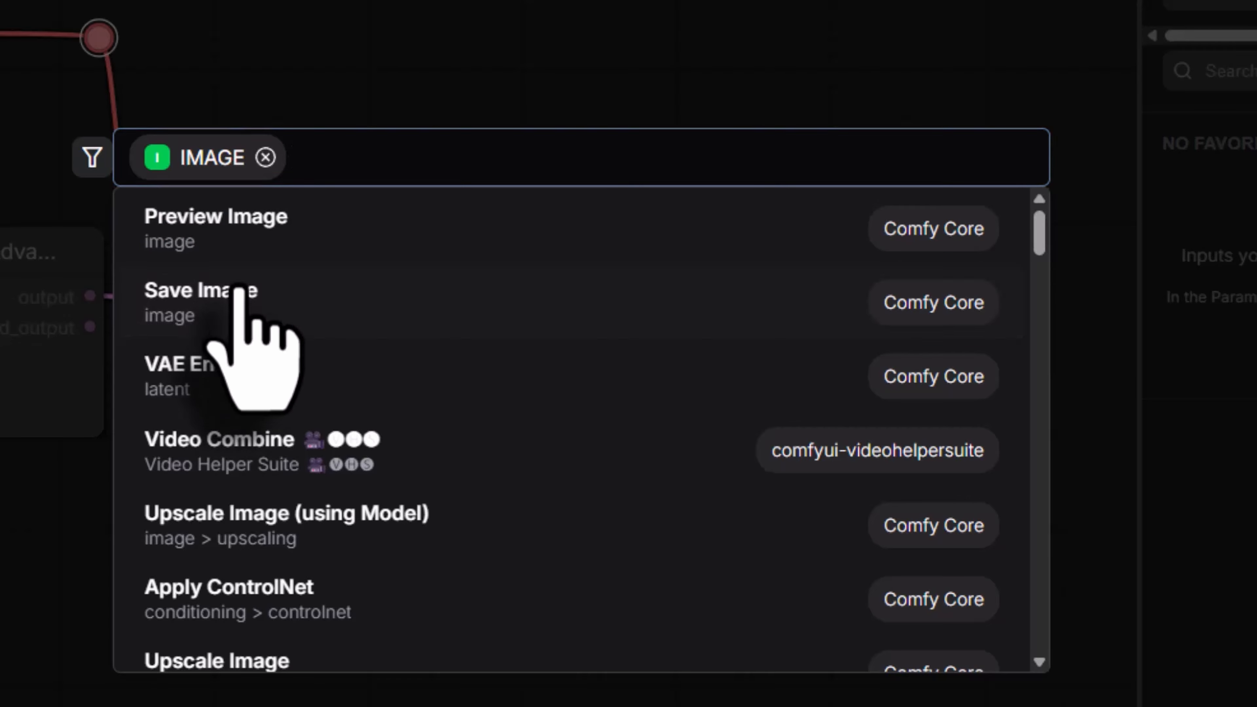
pyautogui.moveTo(594, 324); pyautogui.dragTo(559, 322)
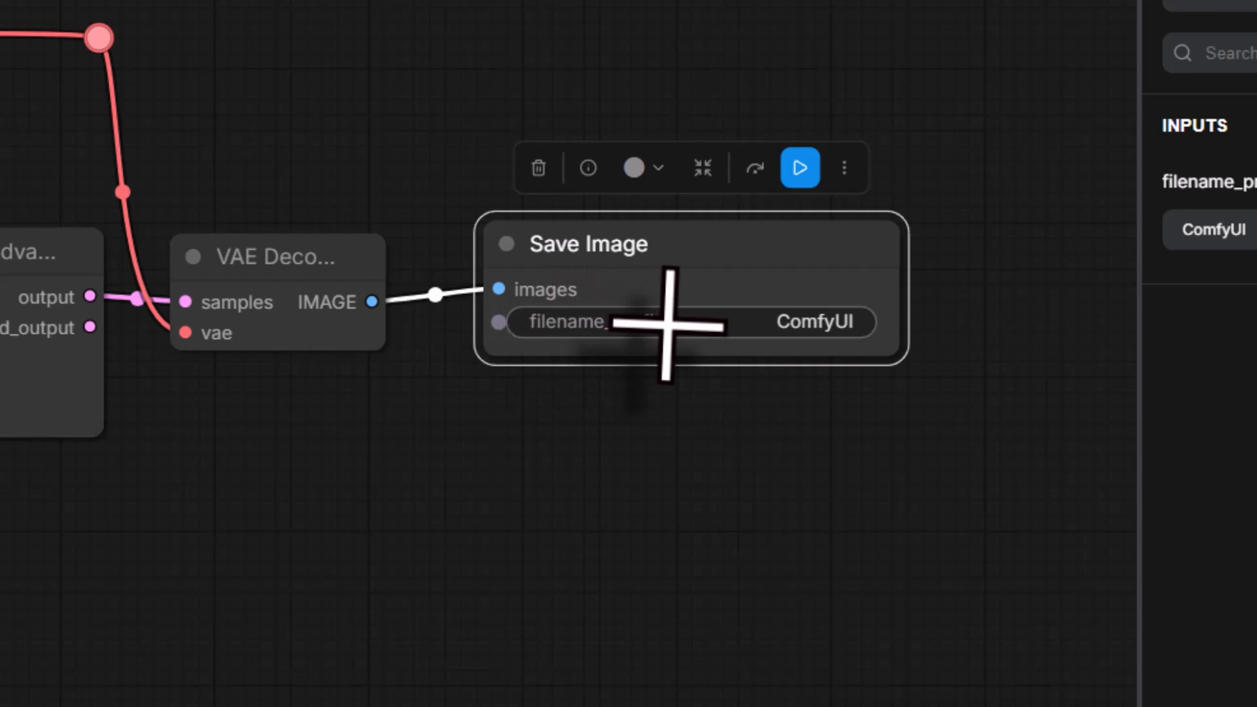
# Step: Set the Save Image node's filename prefix to hanuman/keyframes_ and save the workflow
pyautogui.moveTo(572, 333)
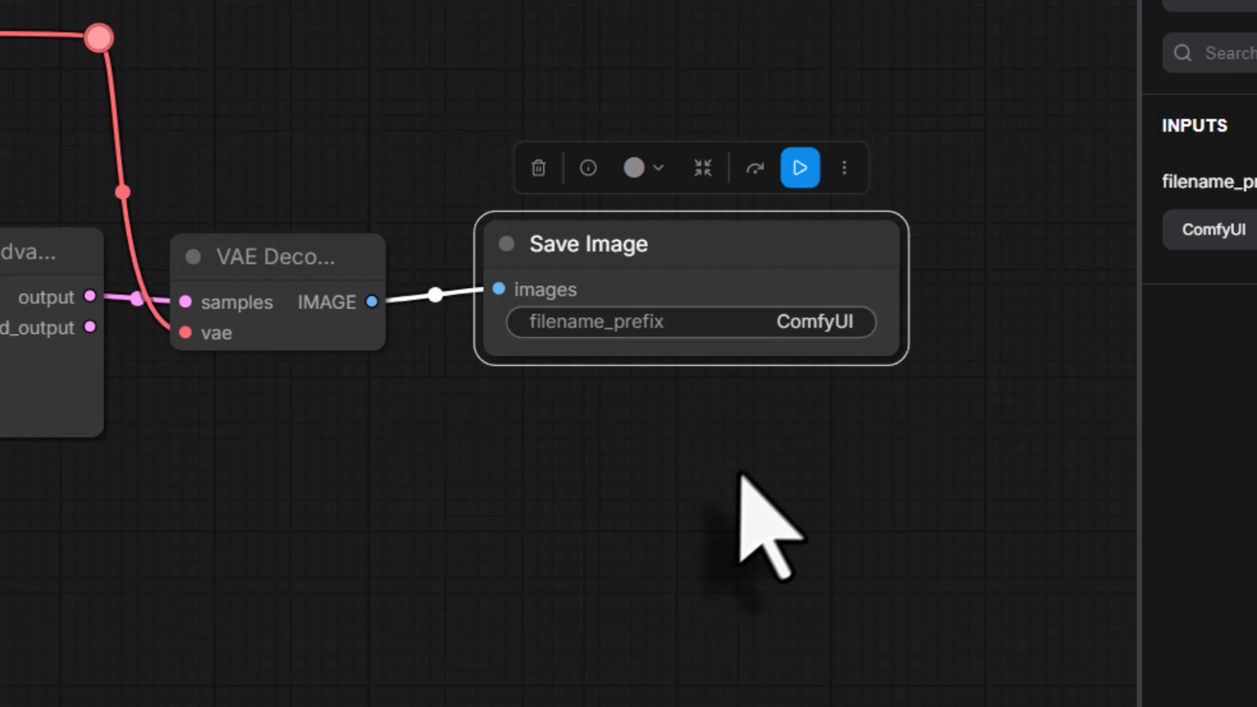
pyautogui.click(810, 328)
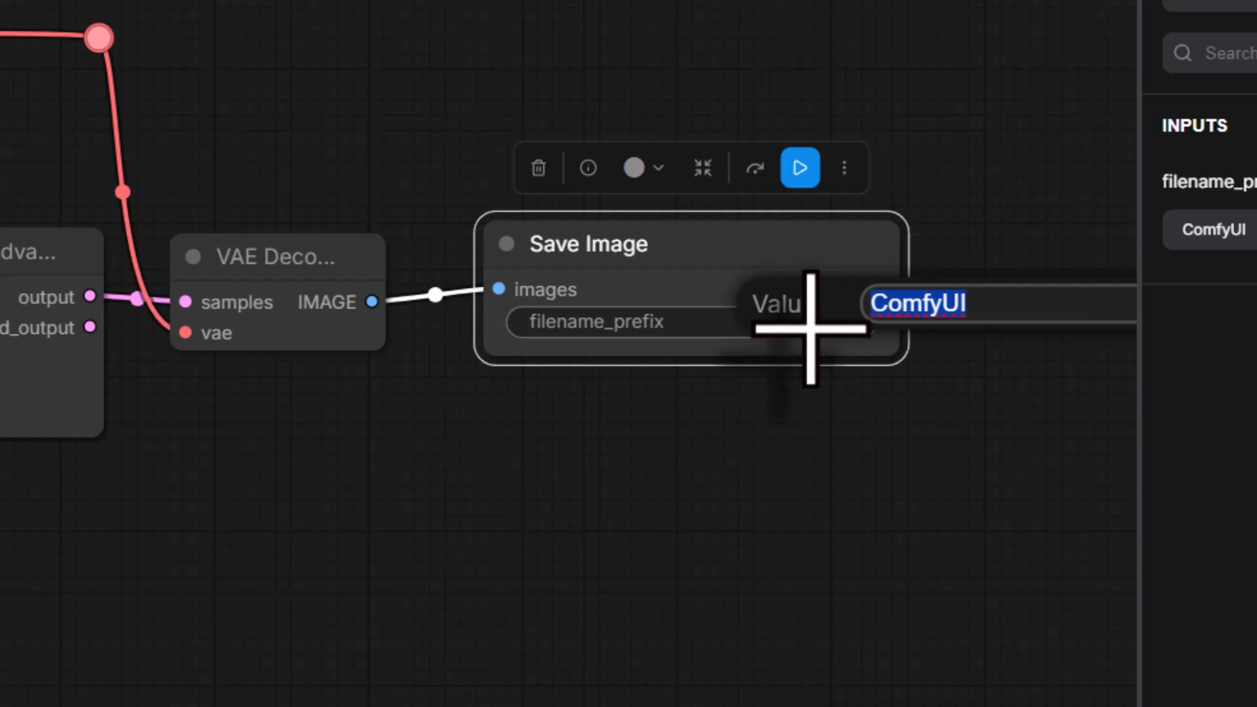
pyautogui.write('hanuman/keyframes_')
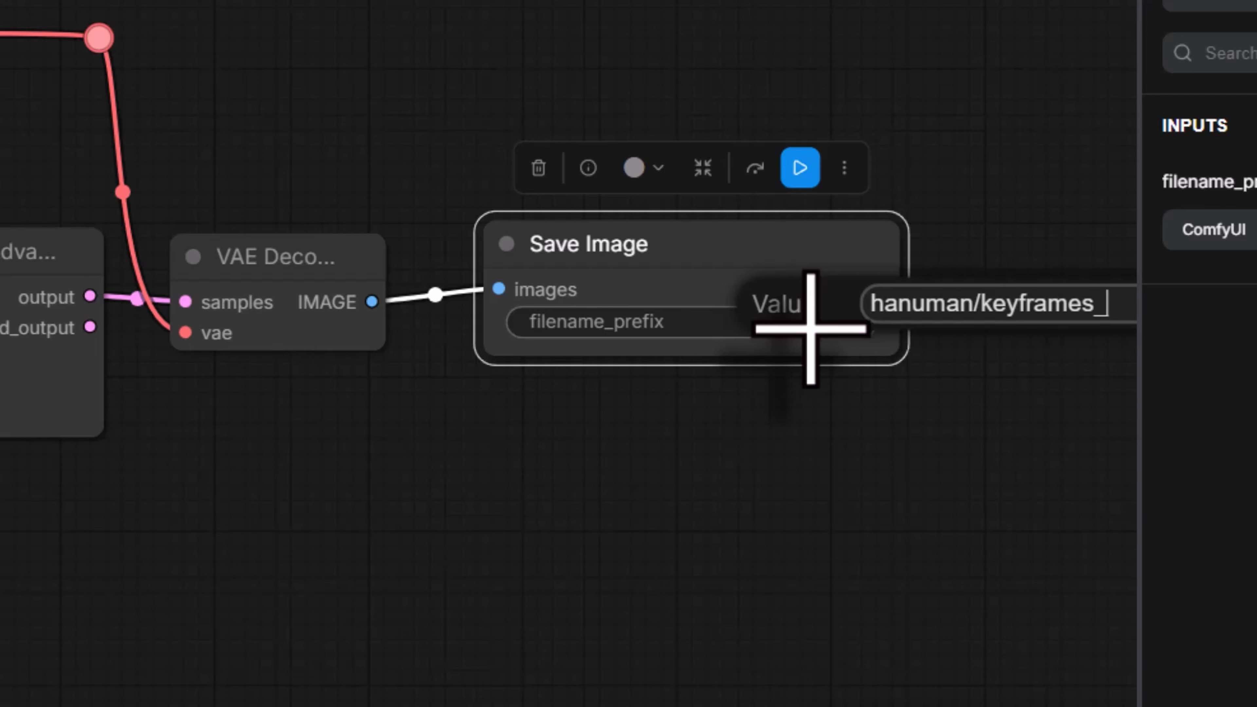
pyautogui.moveTo(997, 505); pyautogui.dragTo(912, 511)
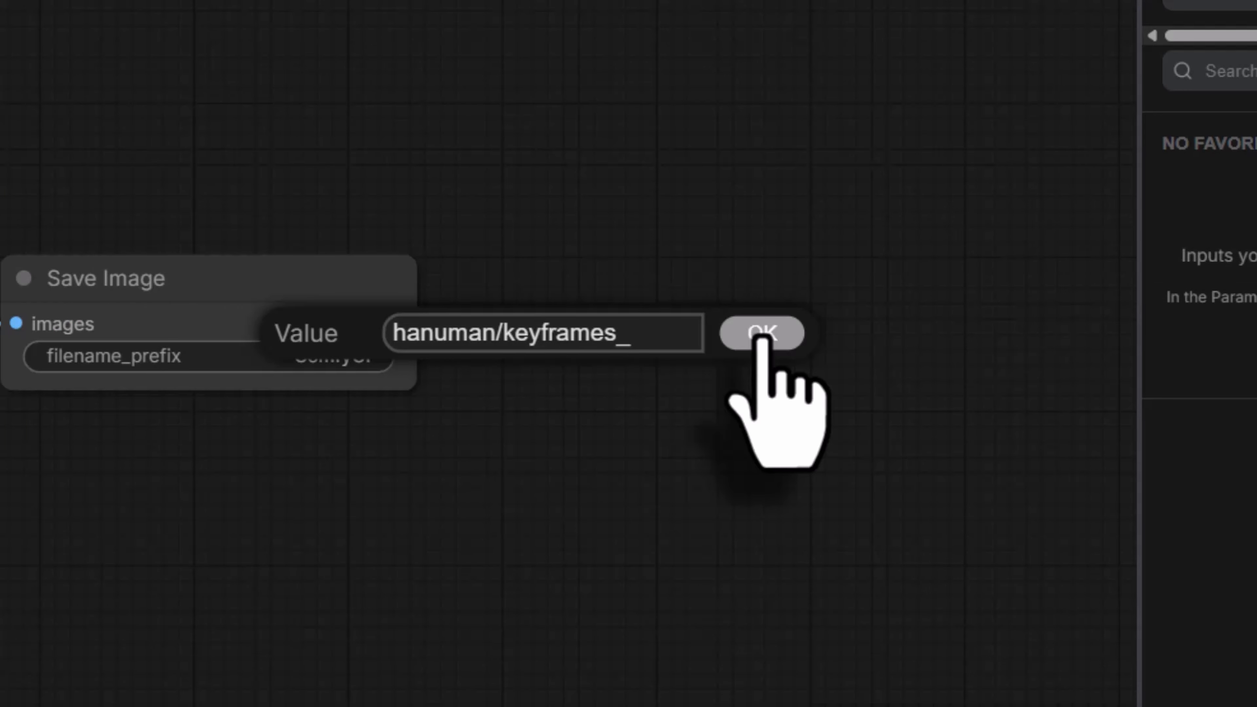
pyautogui.click(762, 332)
pyautogui.moveTo(914, 417); pyautogui.dragTo(875, 423)
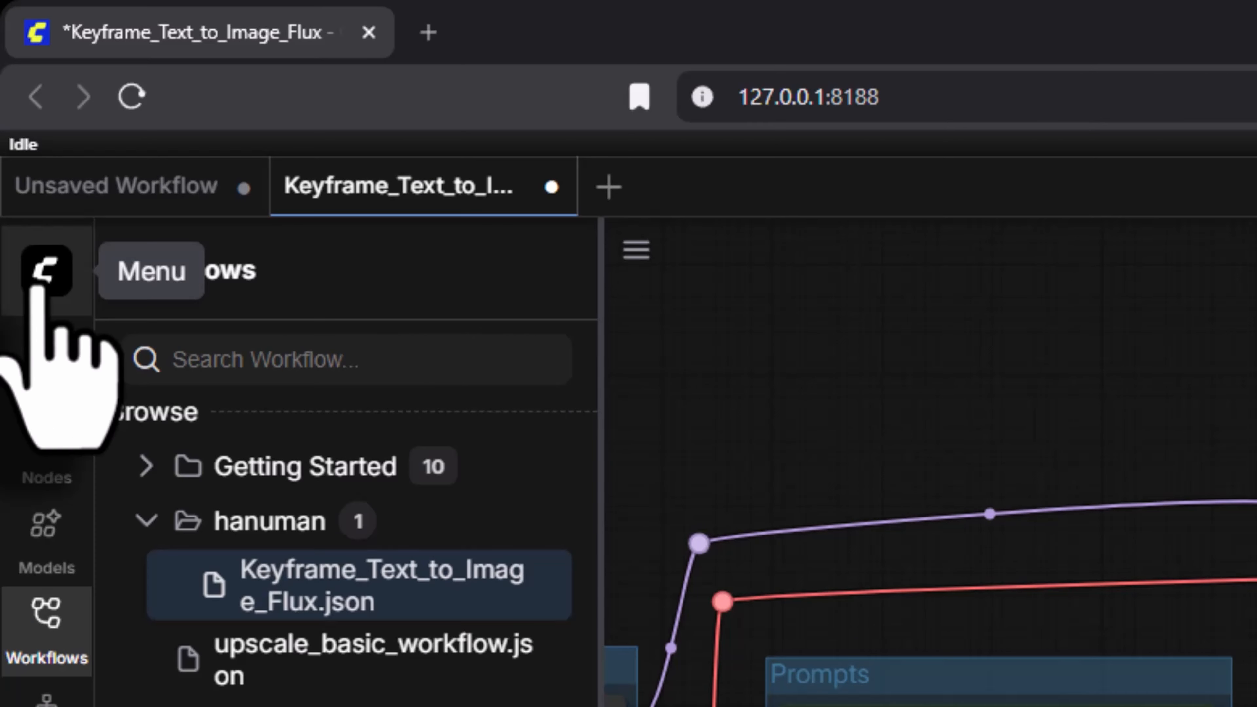
pyautogui.click(40, 283)
pyautogui.moveTo(57, 430)
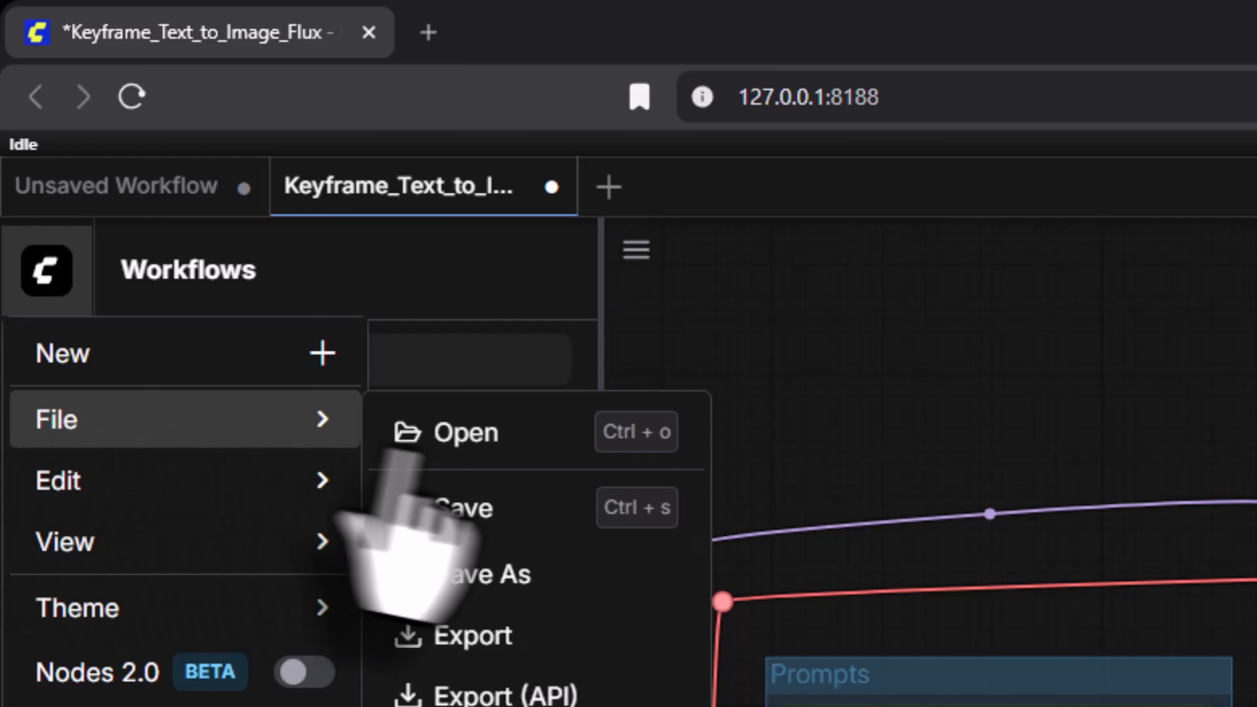
pyautogui.click(453, 508)
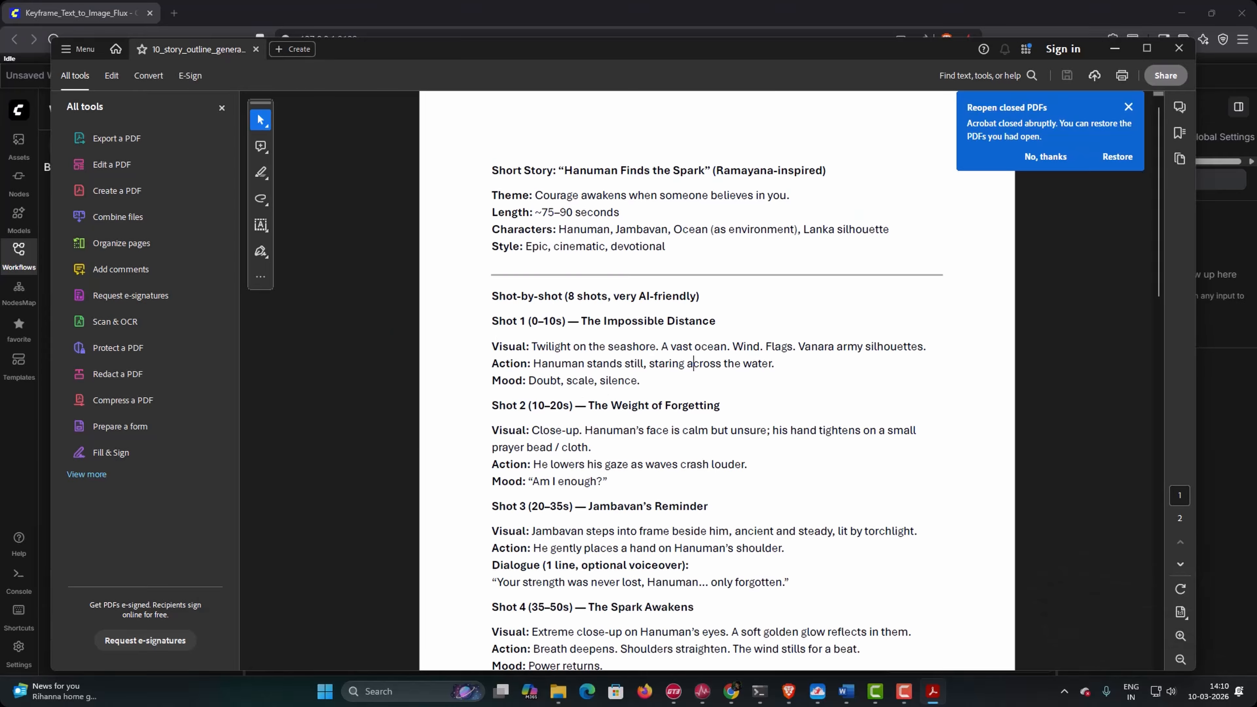
# Step: Switch to Chrome, find the downloaded 11_Keyframe 01 prompt.pdf in its folder and open it
pyautogui.click(731, 691)
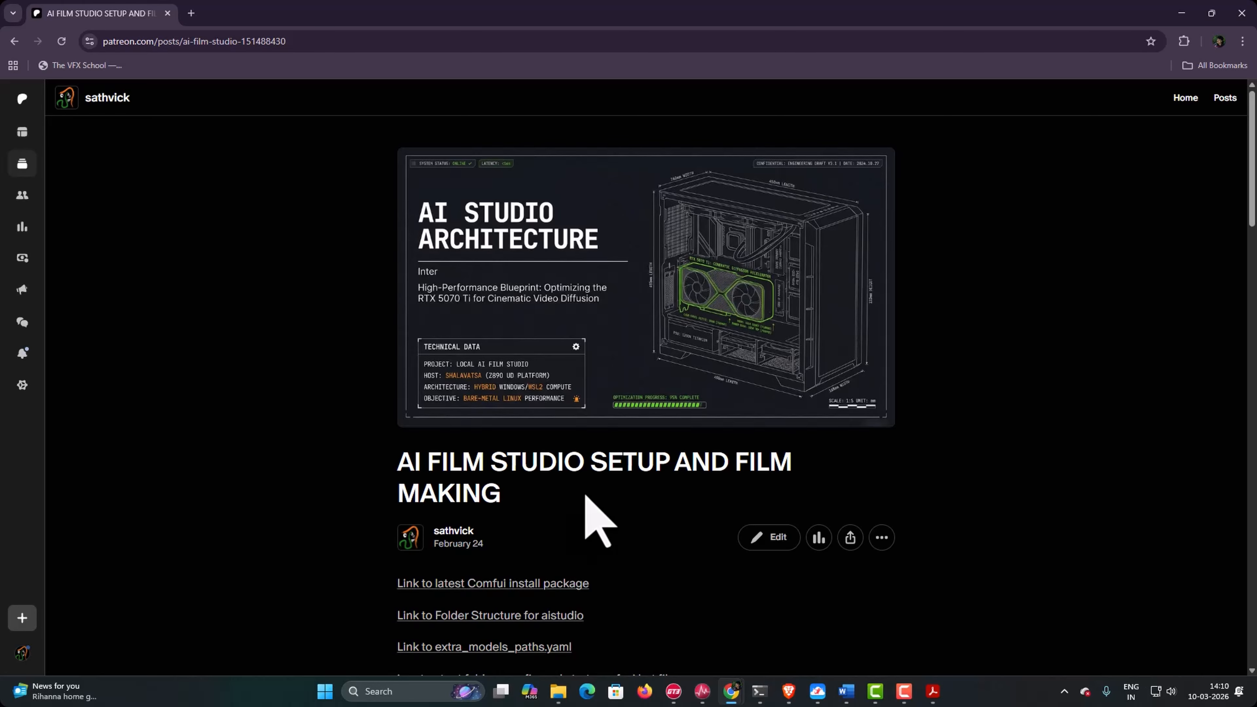
pyautogui.scroll(-20, 586, 495)
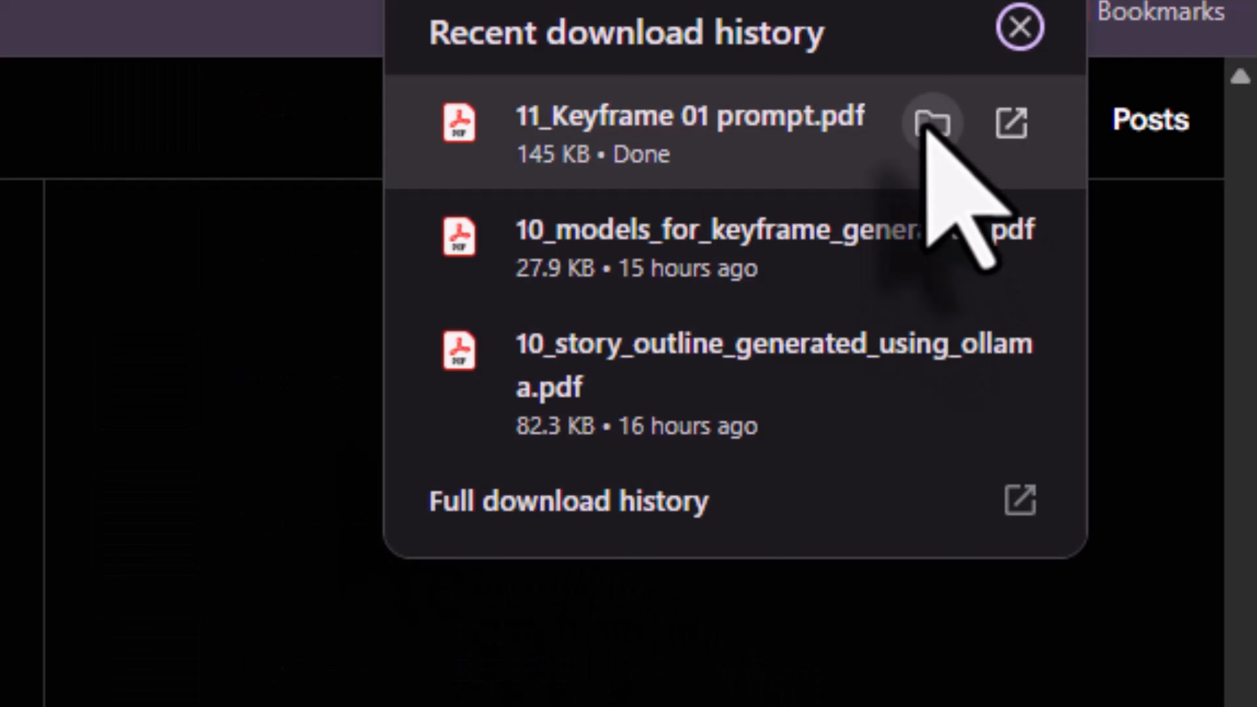
pyautogui.click(931, 121)
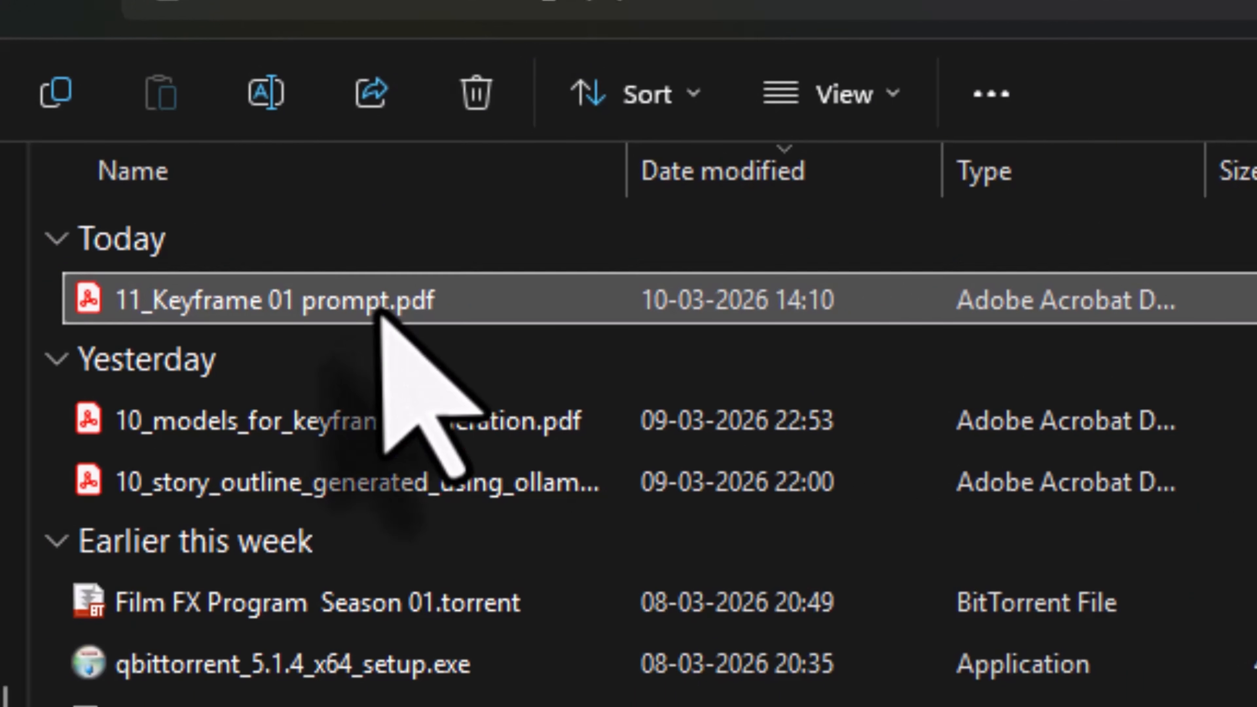
pyautogui.doubleClick(378, 304)
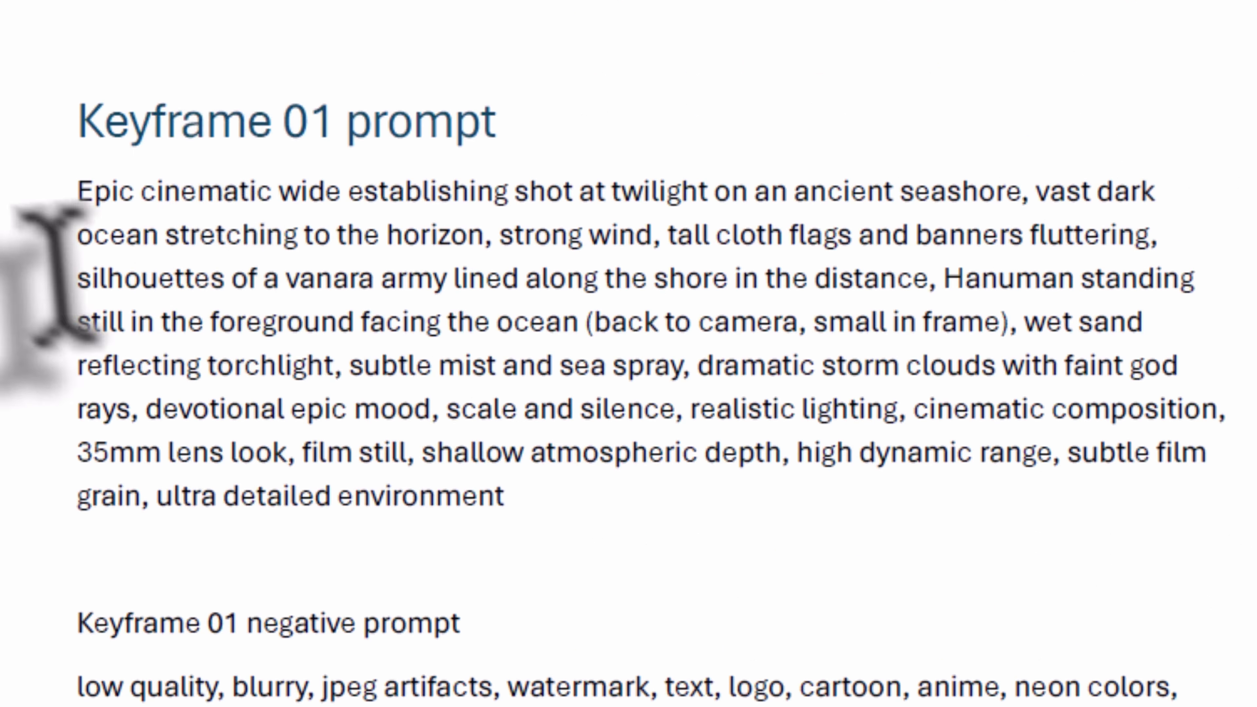
# Step: Copy the Keyframe 01 prompt paragraph from the PDF and paste it into the Positive Prompt node in ComfyUI
pyautogui.moveTo(76, 188); pyautogui.dragTo(349, 510)
pyautogui.rightClick(394, 260)
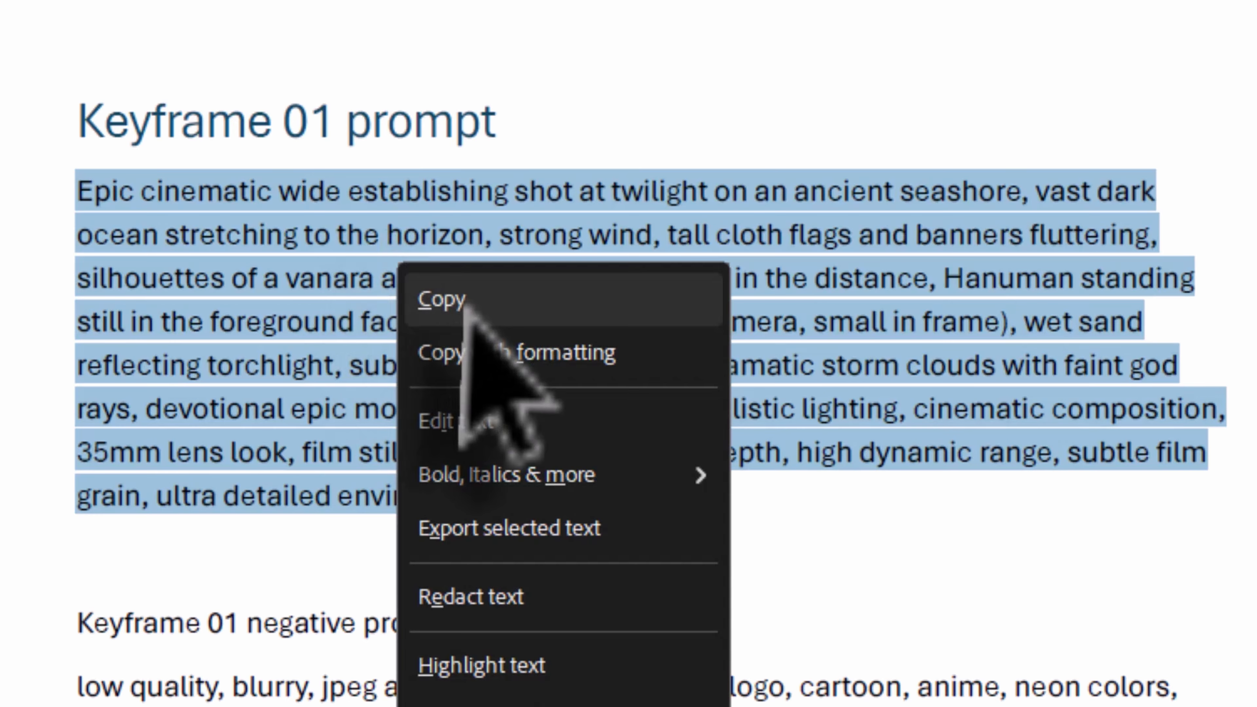
pyautogui.click(465, 303)
pyautogui.click(792, 663)
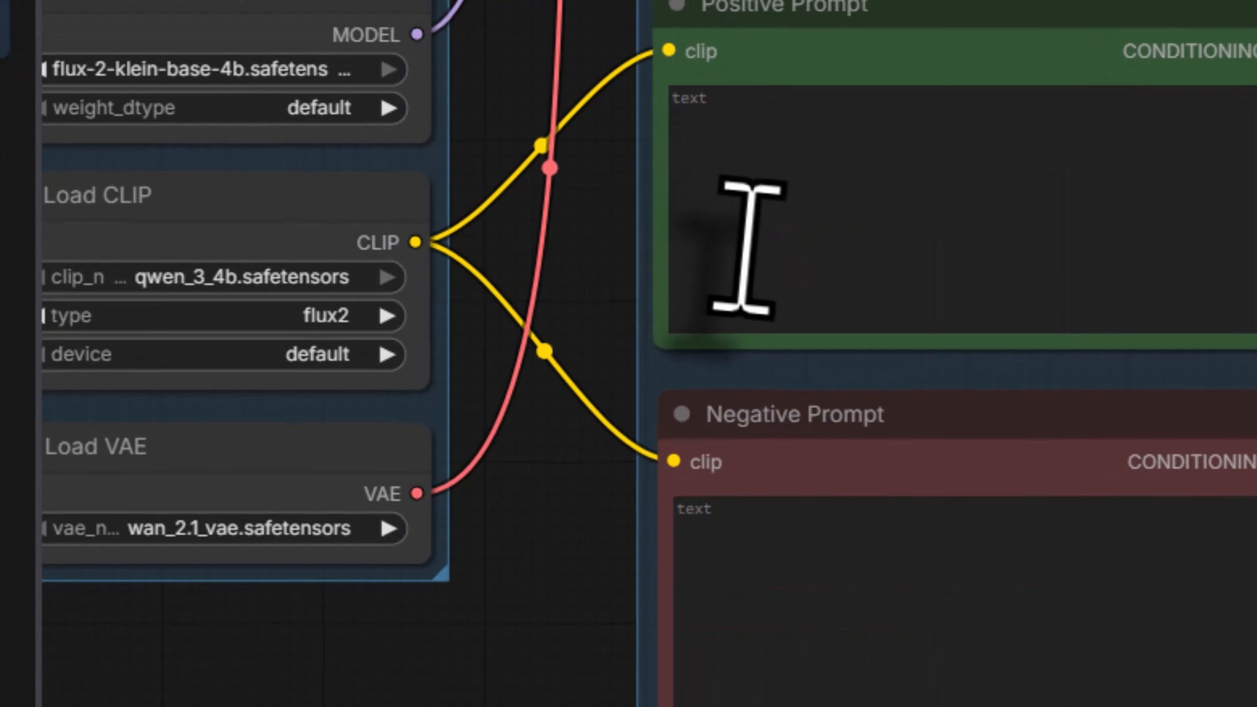
pyautogui.click(752, 129)
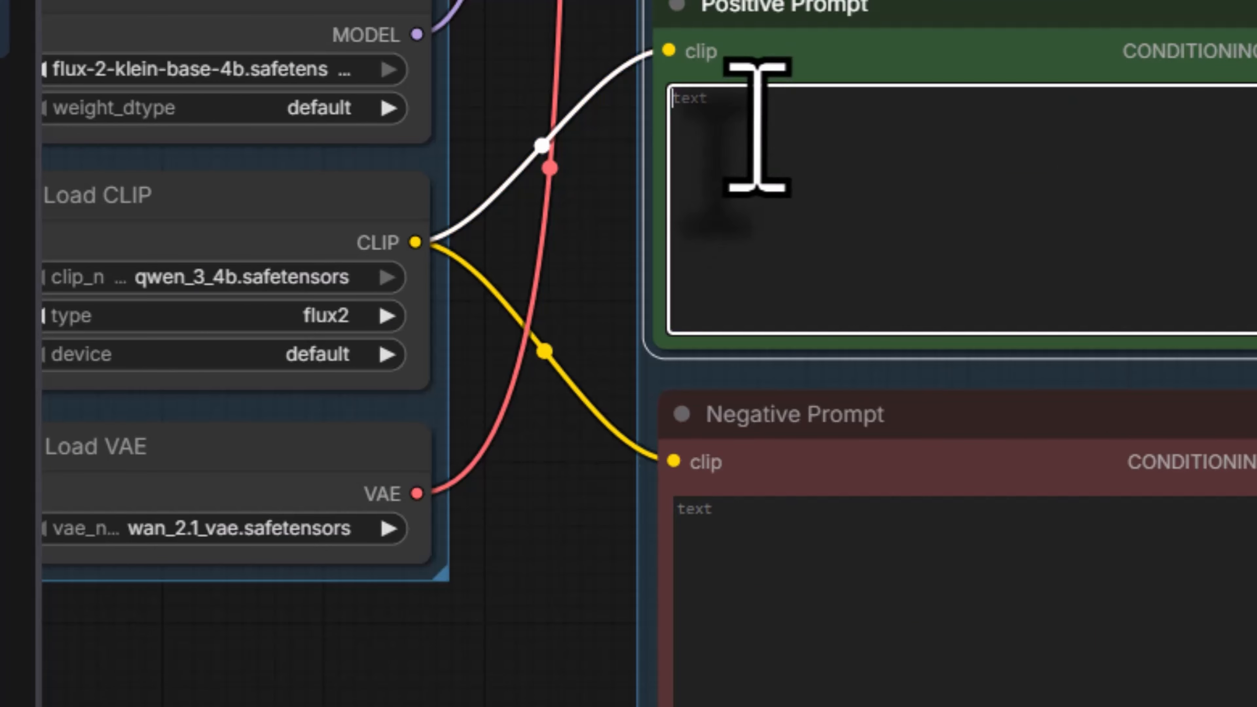
pyautogui.rightClick(754, 146)
pyautogui.click(613, 572)
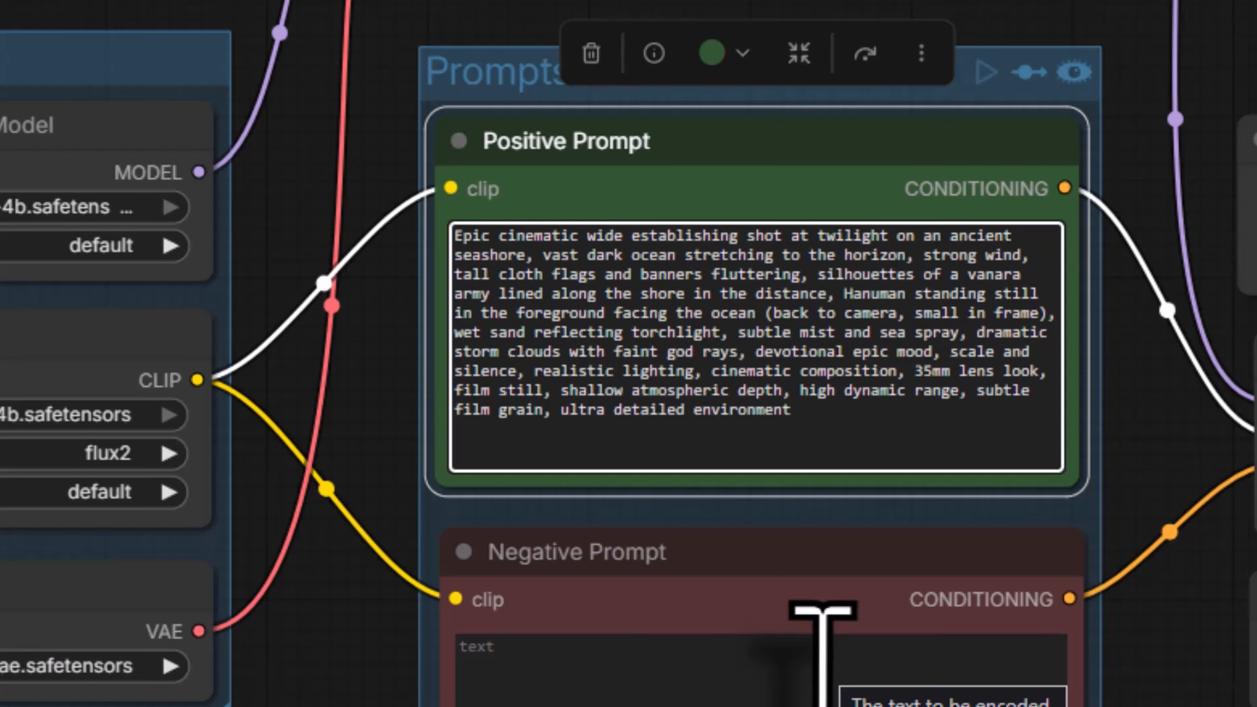
# Step: Copy the Keyframe 01 negative prompt text from the PDF and paste it into the Negative Prompt node in ComfyUI
pyautogui.click(935, 693)
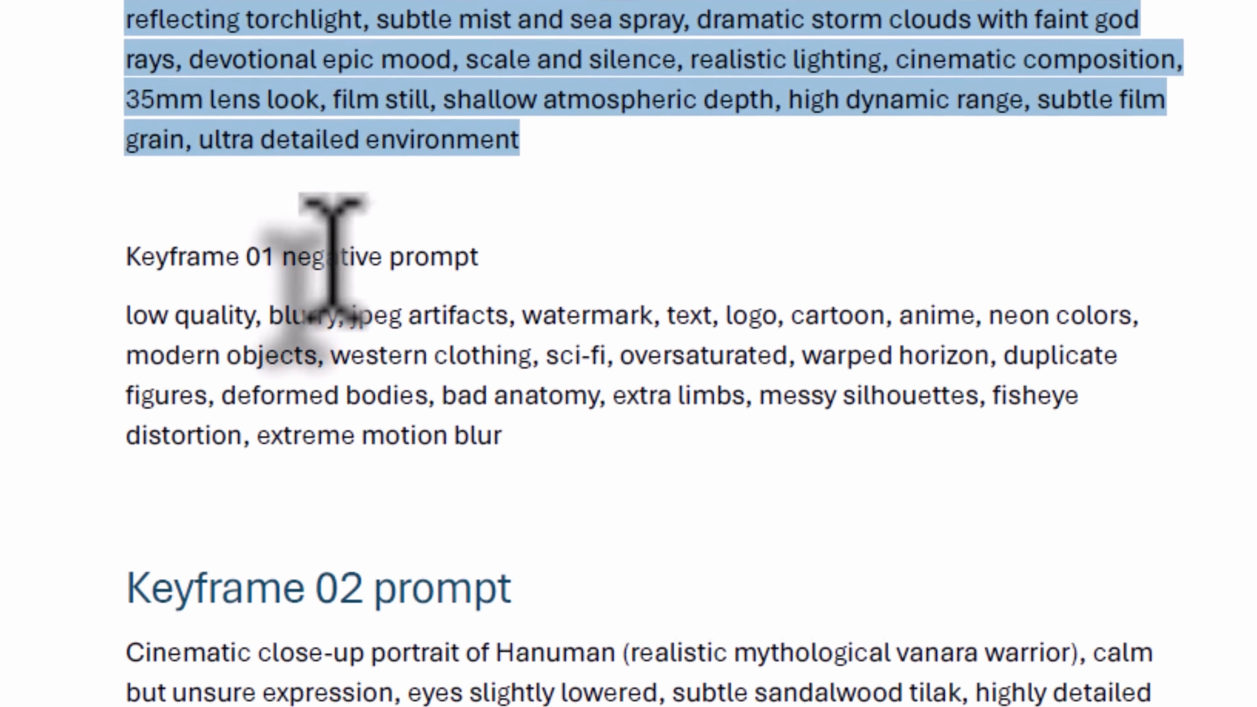
pyautogui.moveTo(126, 316); pyautogui.dragTo(495, 424)
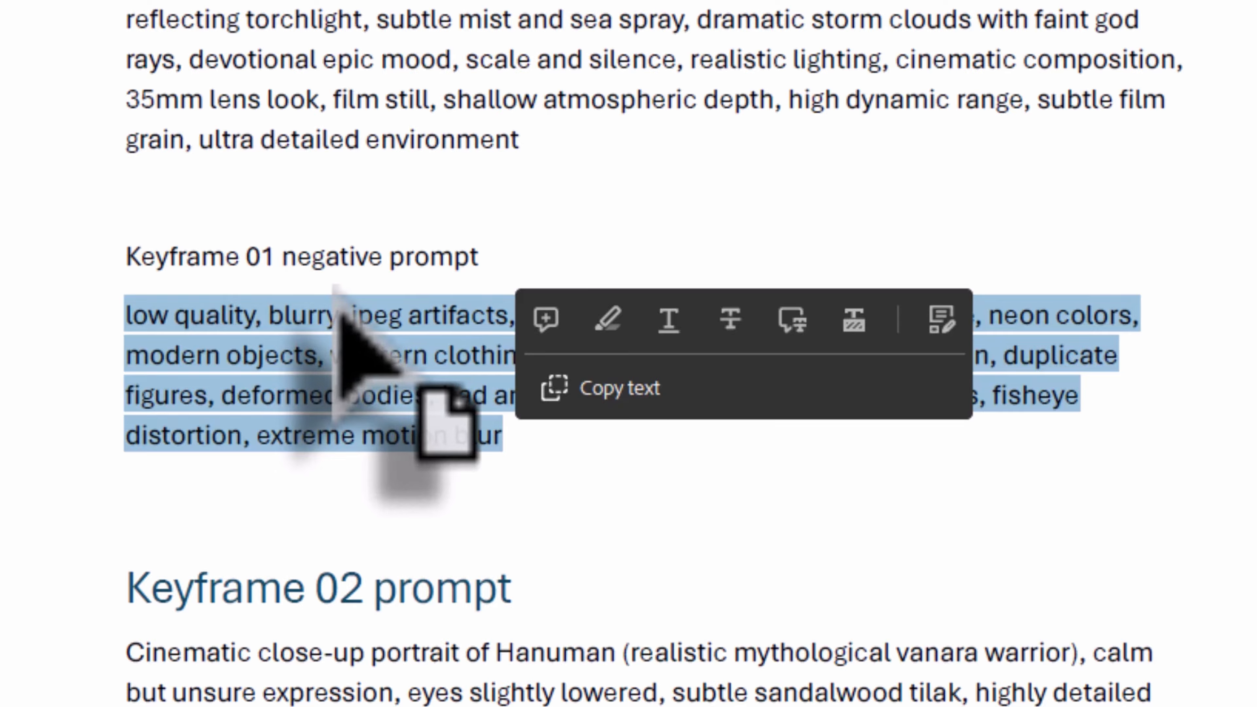
pyautogui.rightClick(346, 312)
pyautogui.click(403, 114)
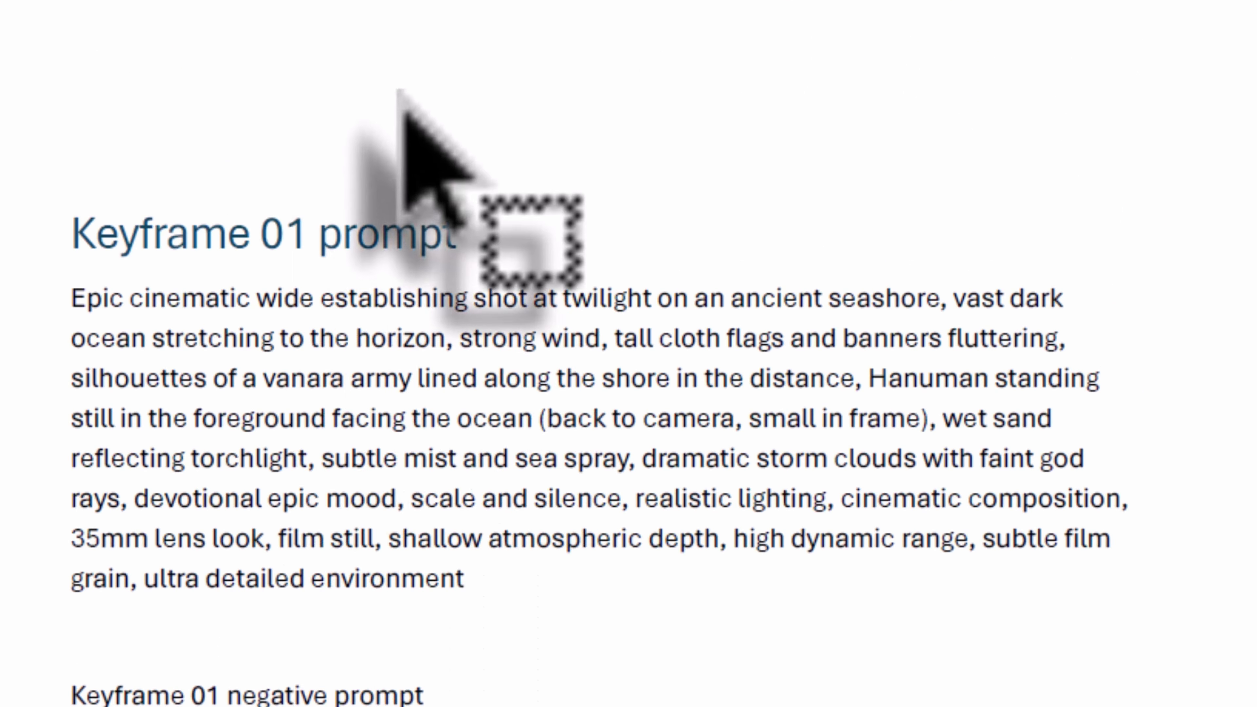
pyautogui.hotkey('alt', 'Tab')
pyautogui.hotkey('ctrl', 'v')
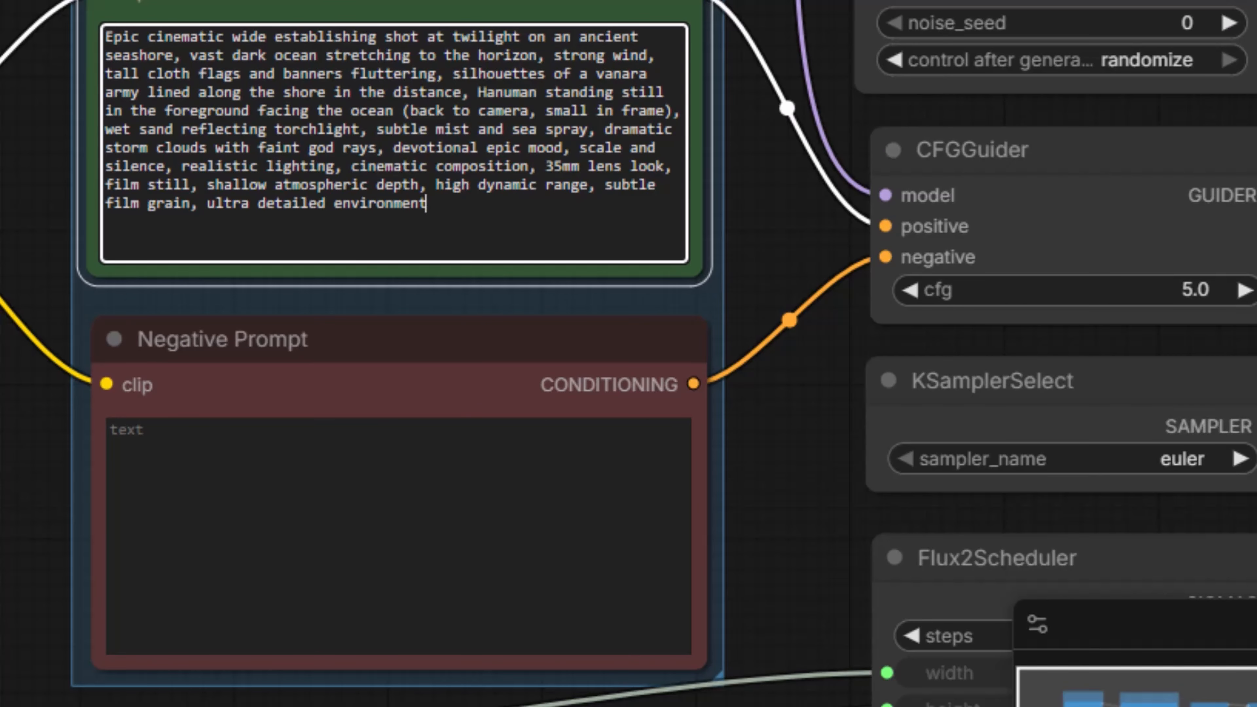
pyautogui.click(233, 449)
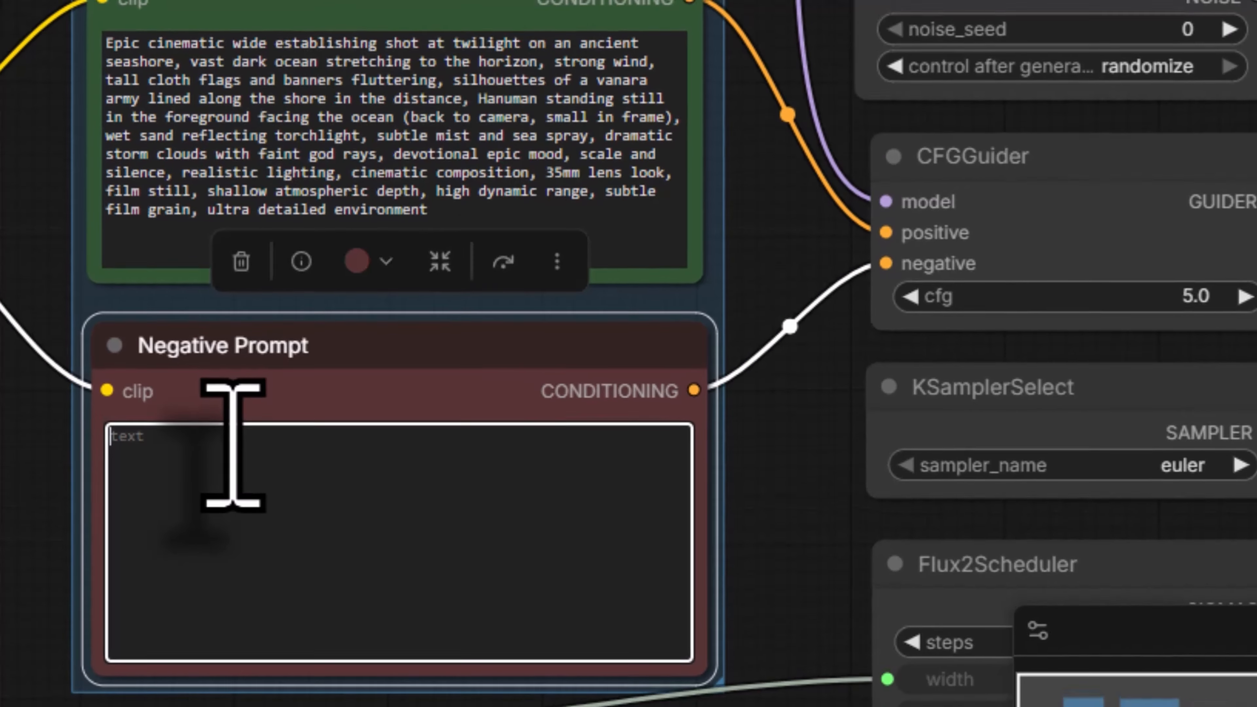
pyautogui.rightClick(232, 448)
pyautogui.click(367, 366)
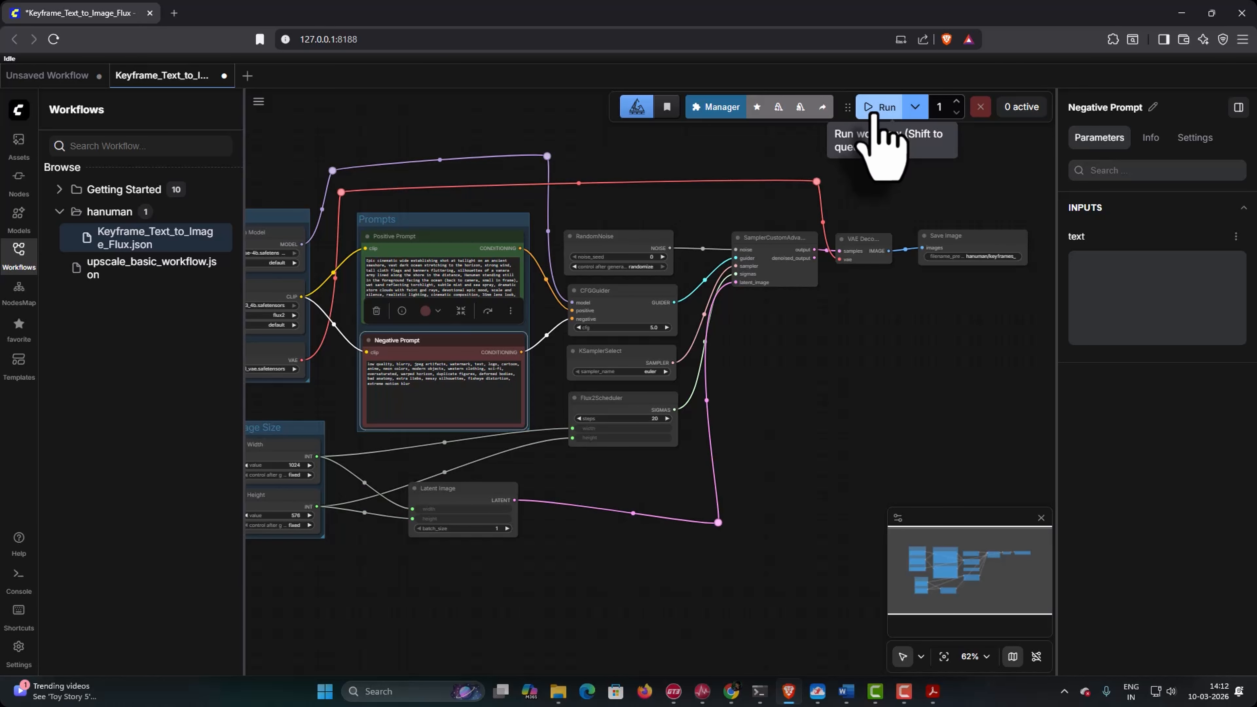
# Step: Try running the workflow and select the VAE Decode node to check its incoming links
pyautogui.click(876, 109)
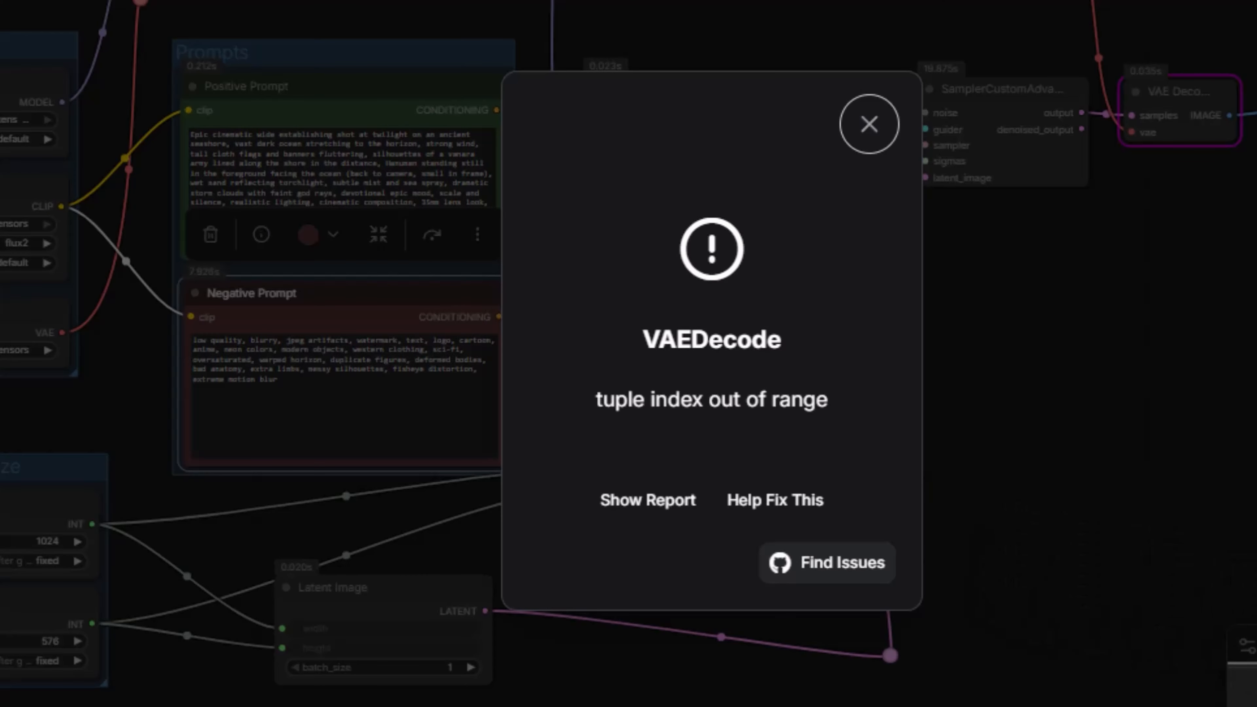
pyautogui.scroll(5, 780, 284)
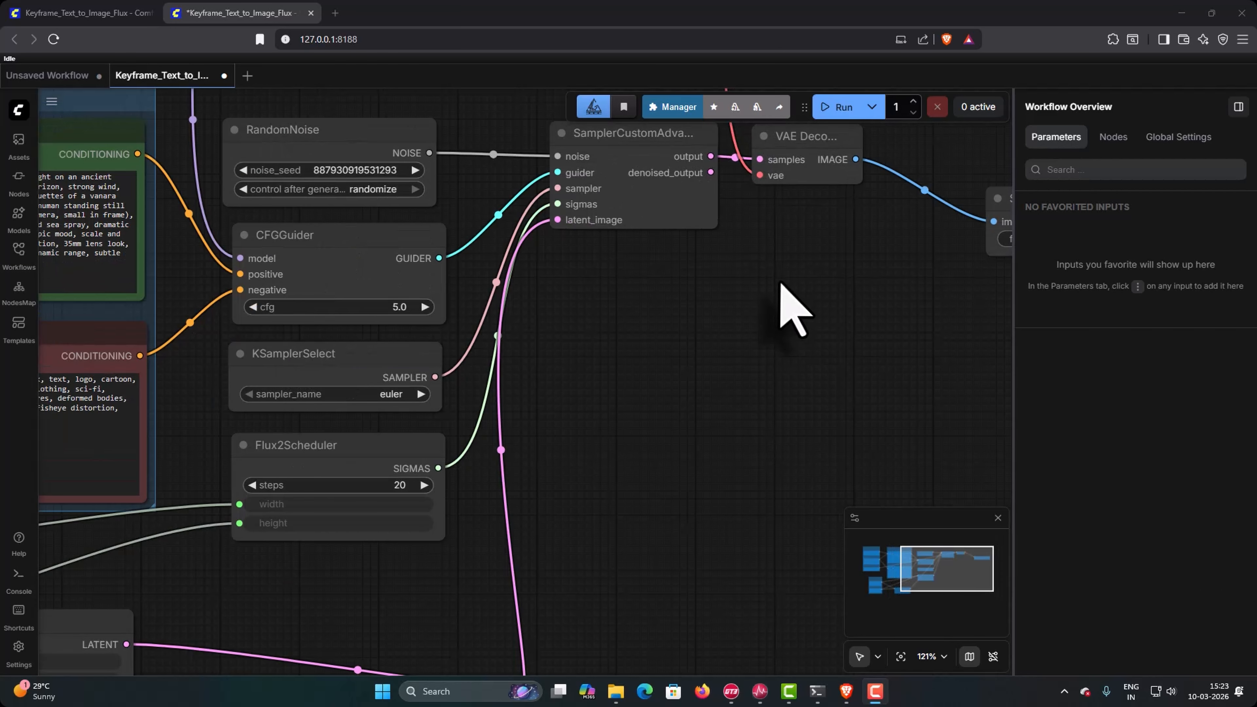
pyautogui.moveTo(781, 284); pyautogui.dragTo(722, 422)
pyautogui.click(729, 301)
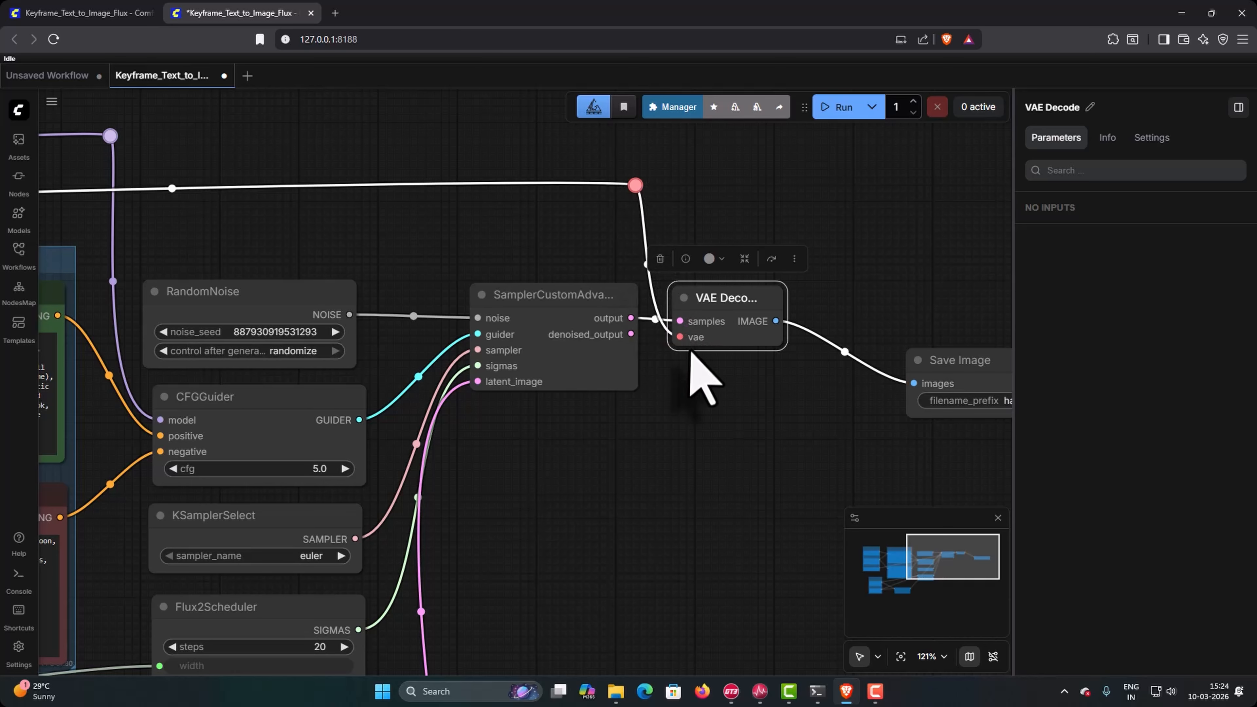
# Step: Set the Load VAE node's model to flux2-vae.safetensors and save the workflow
pyautogui.moveTo(500, 550); pyautogui.dragTo(997, 480)
pyautogui.moveTo(164, 502); pyautogui.dragTo(537, 493)
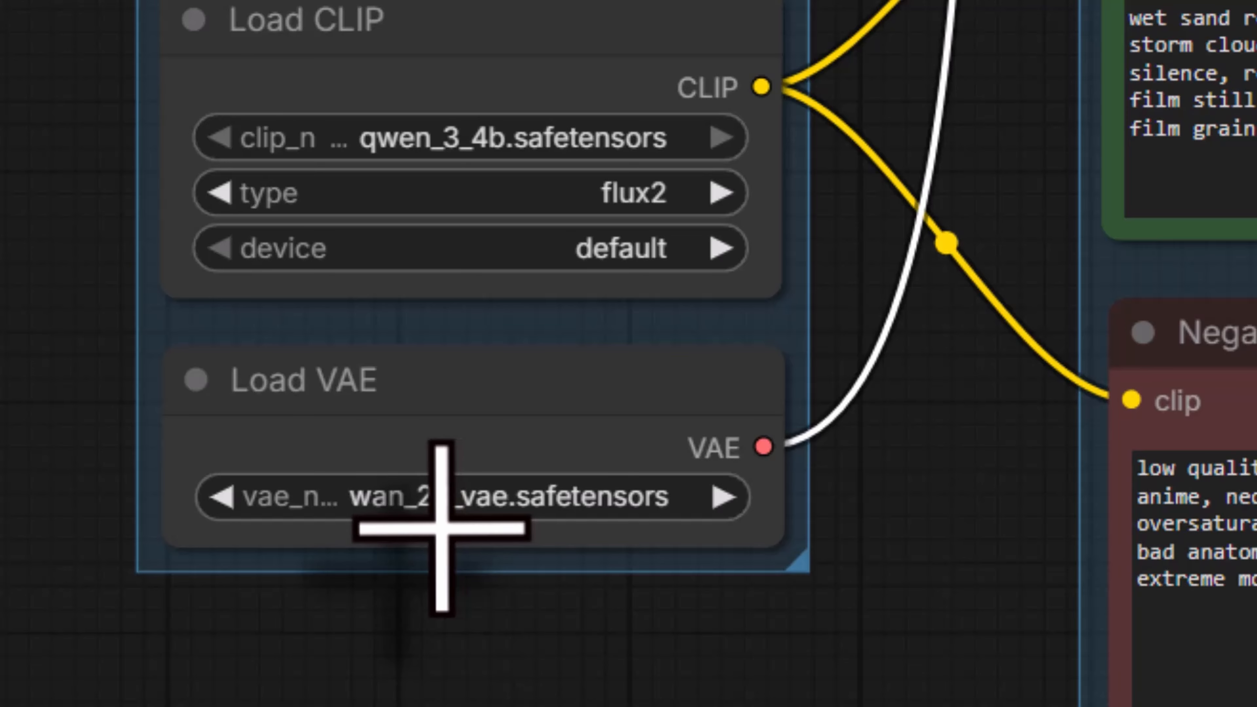
pyautogui.click(482, 496)
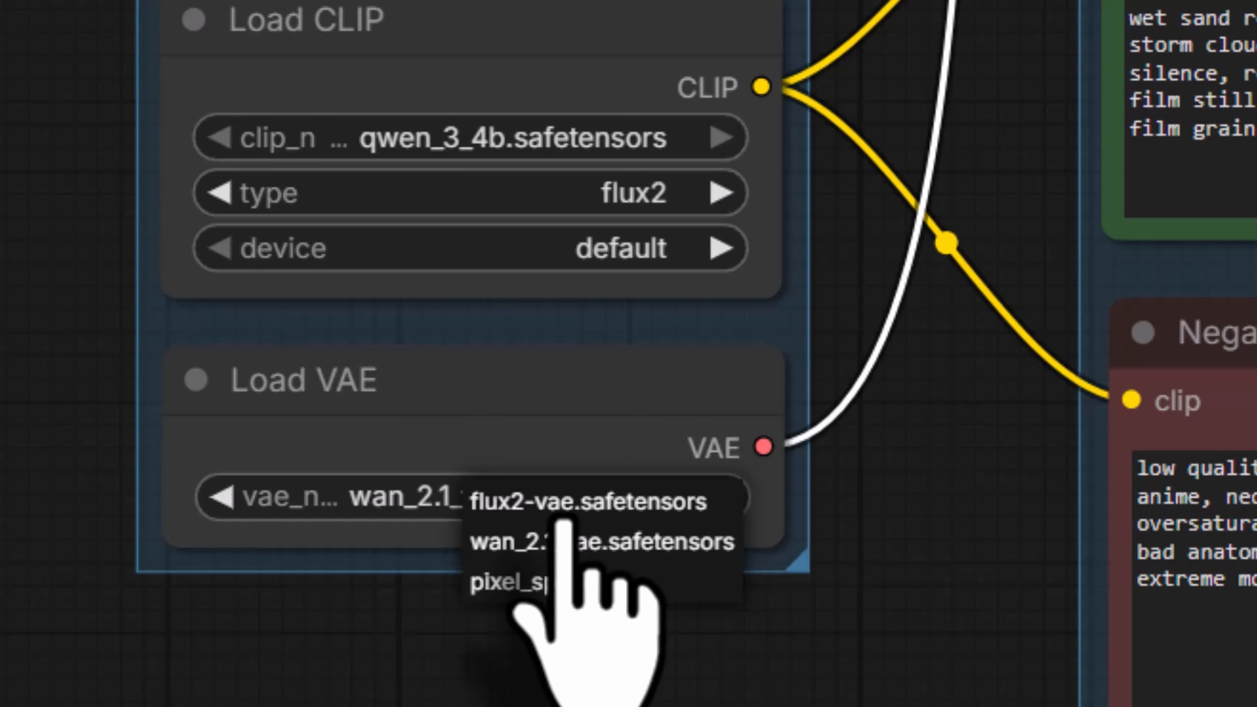
pyautogui.click(564, 518)
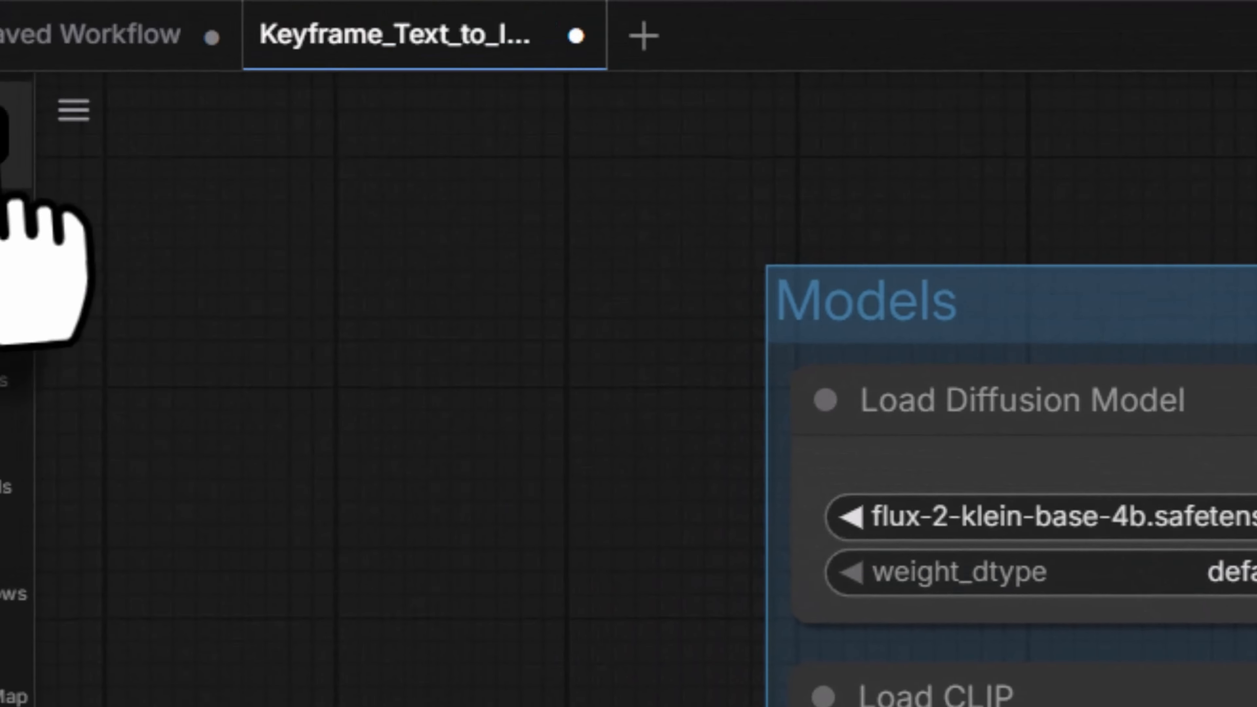
pyautogui.click(4, 134)
pyautogui.moveTo(65, 302)
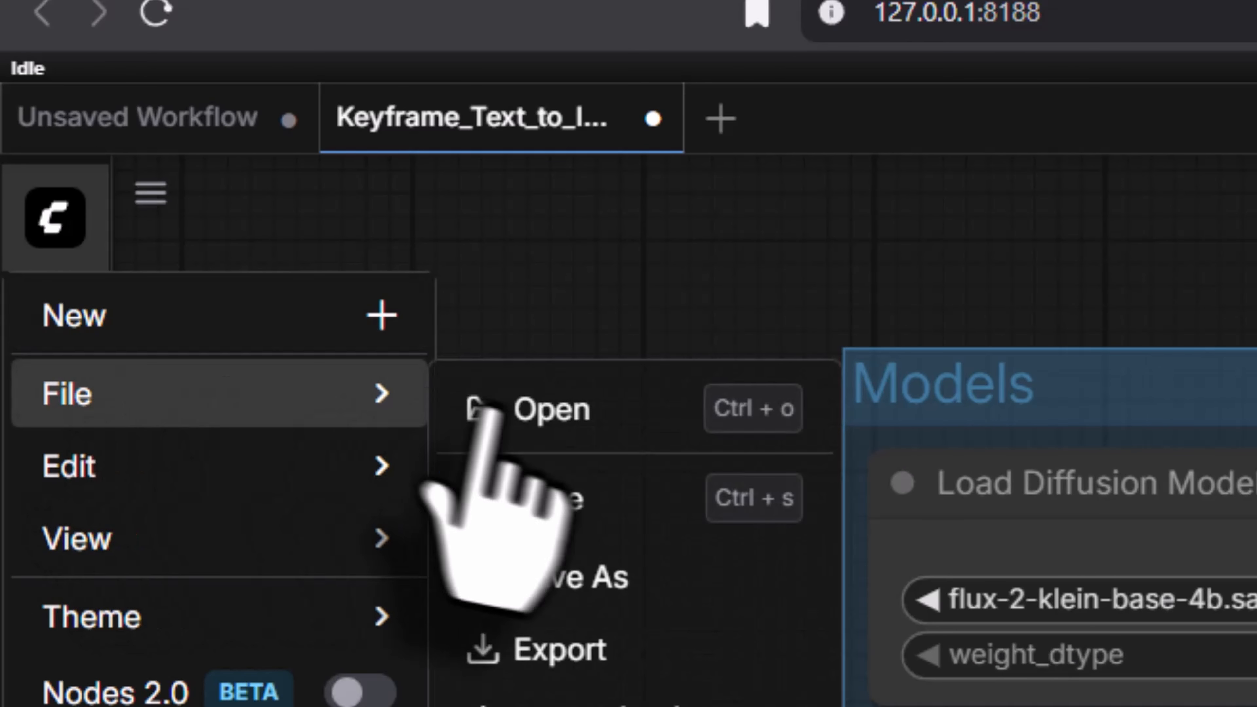
pyautogui.click(479, 501)
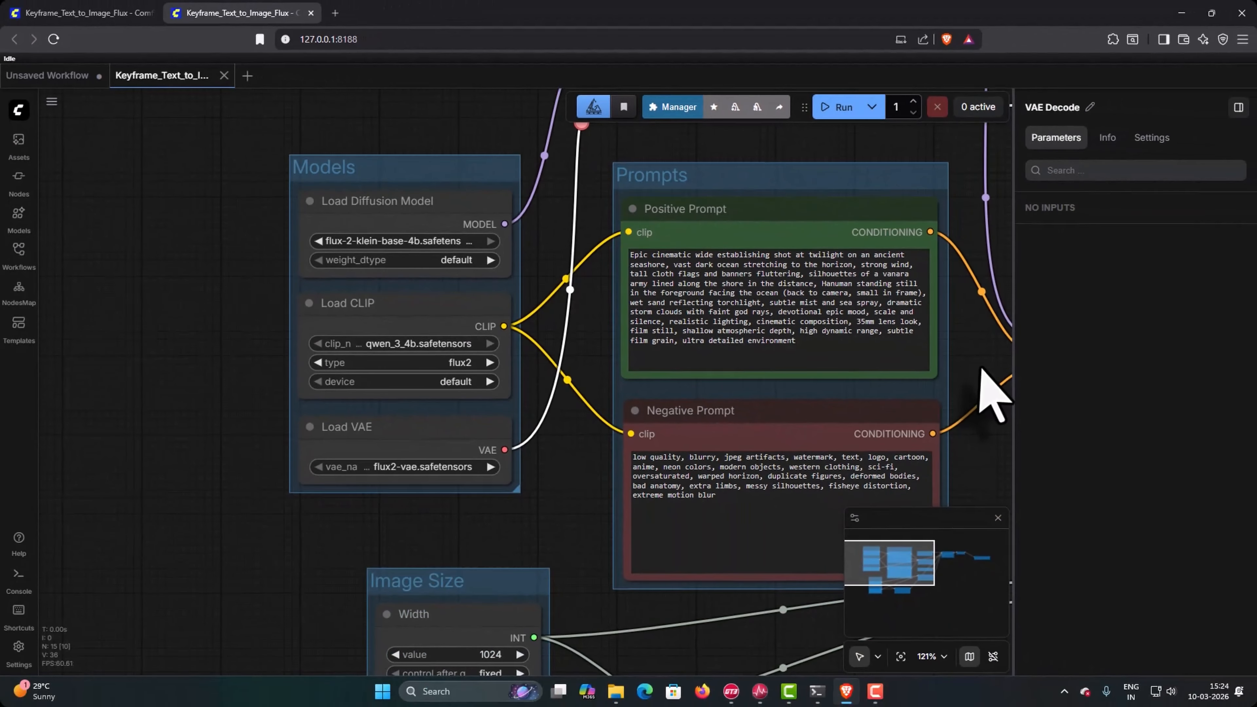
# Step: Change the separator in the Save Image filename prefix to a backslash, giving hanuman\keyframes, and save the workflow
pyautogui.moveTo(996, 393); pyautogui.dragTo(165, 387)
pyautogui.moveTo(871, 396); pyautogui.dragTo(329, 389)
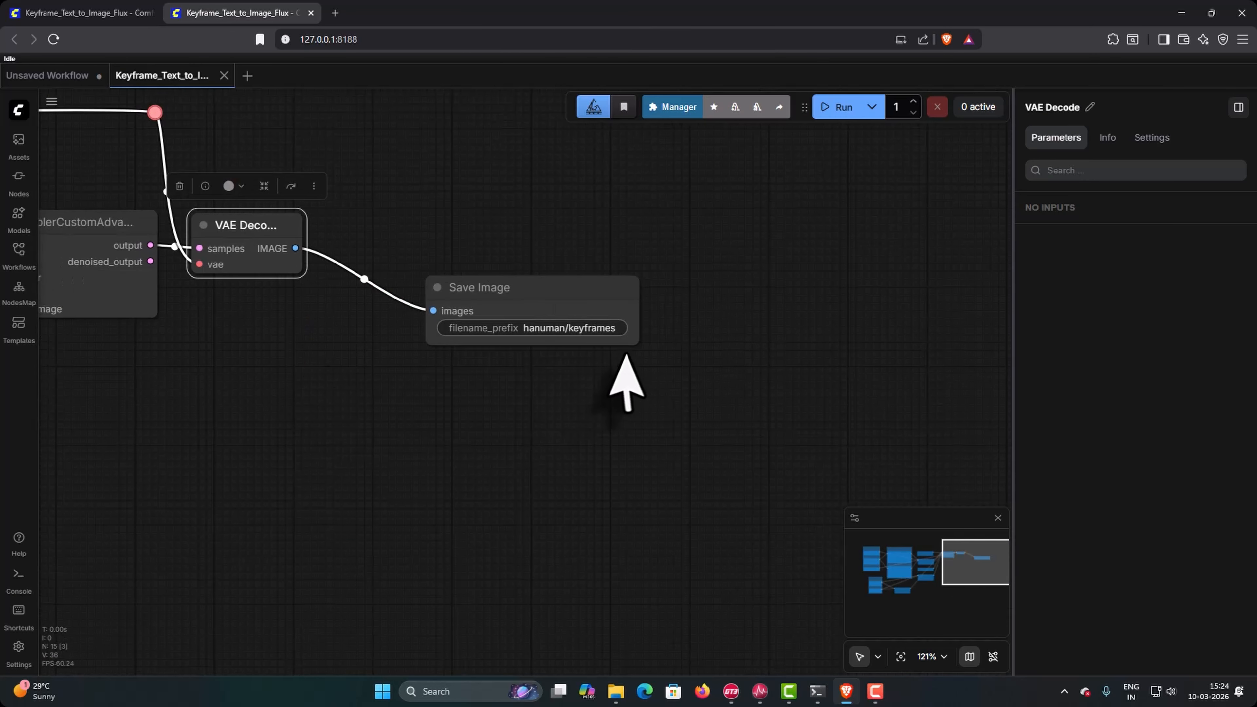
pyautogui.click(569, 328)
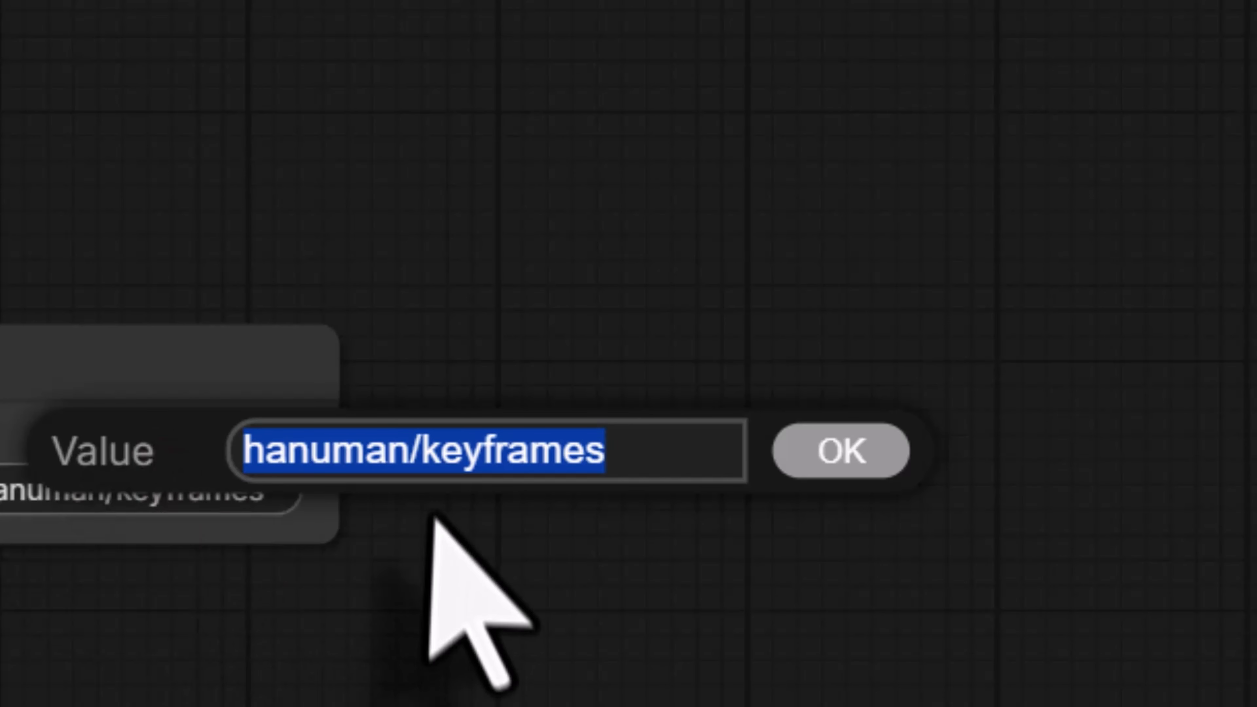
pyautogui.click(422, 450)
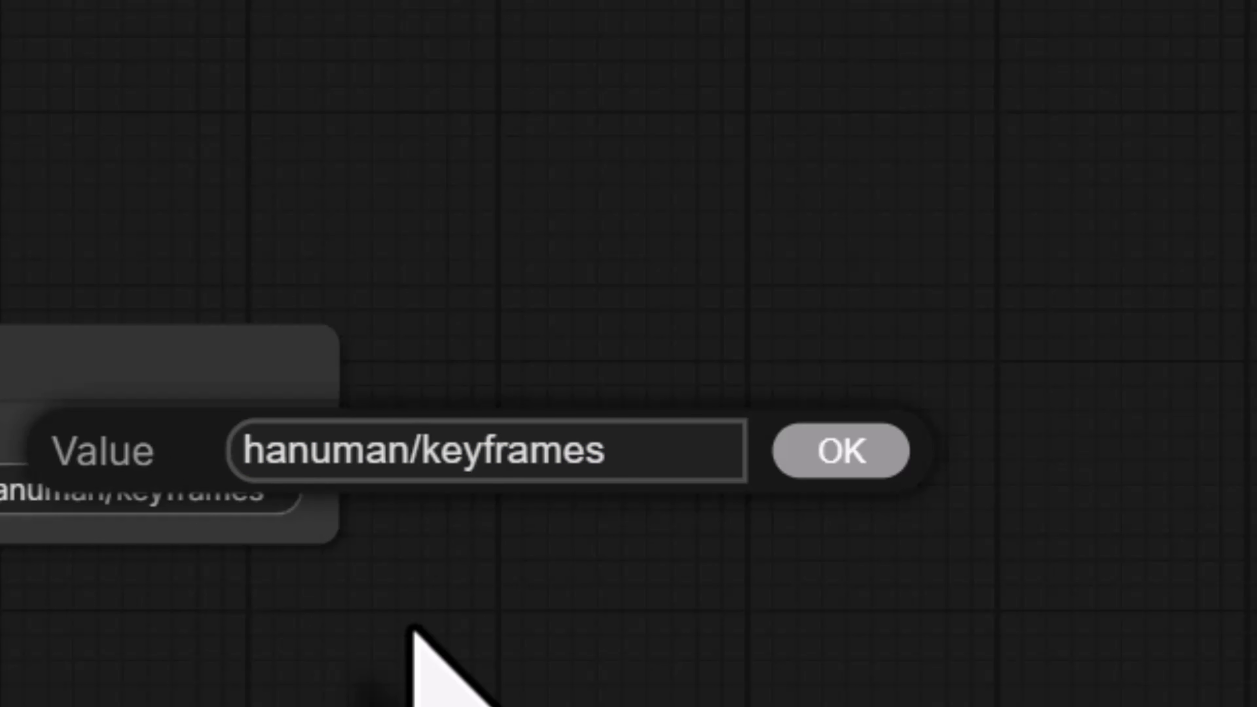
pyautogui.press('BackSpace')
pyautogui.write('\\')
pyautogui.click(844, 458)
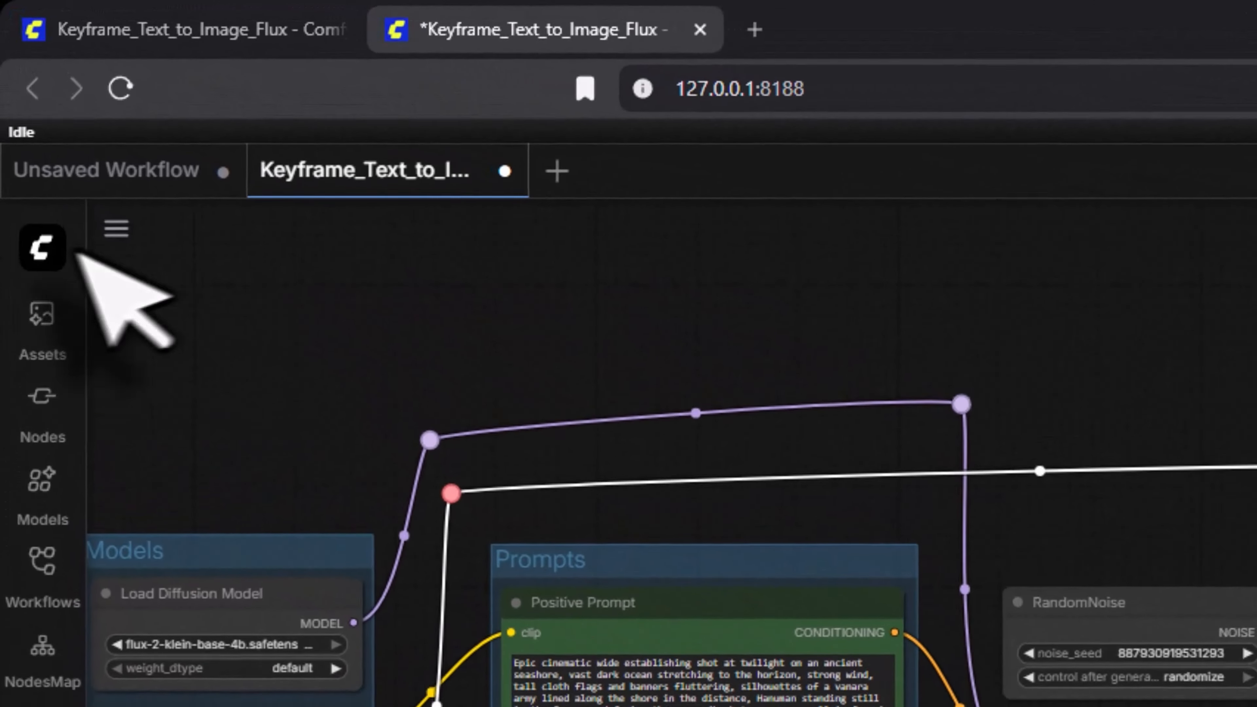
pyautogui.click(24, 142)
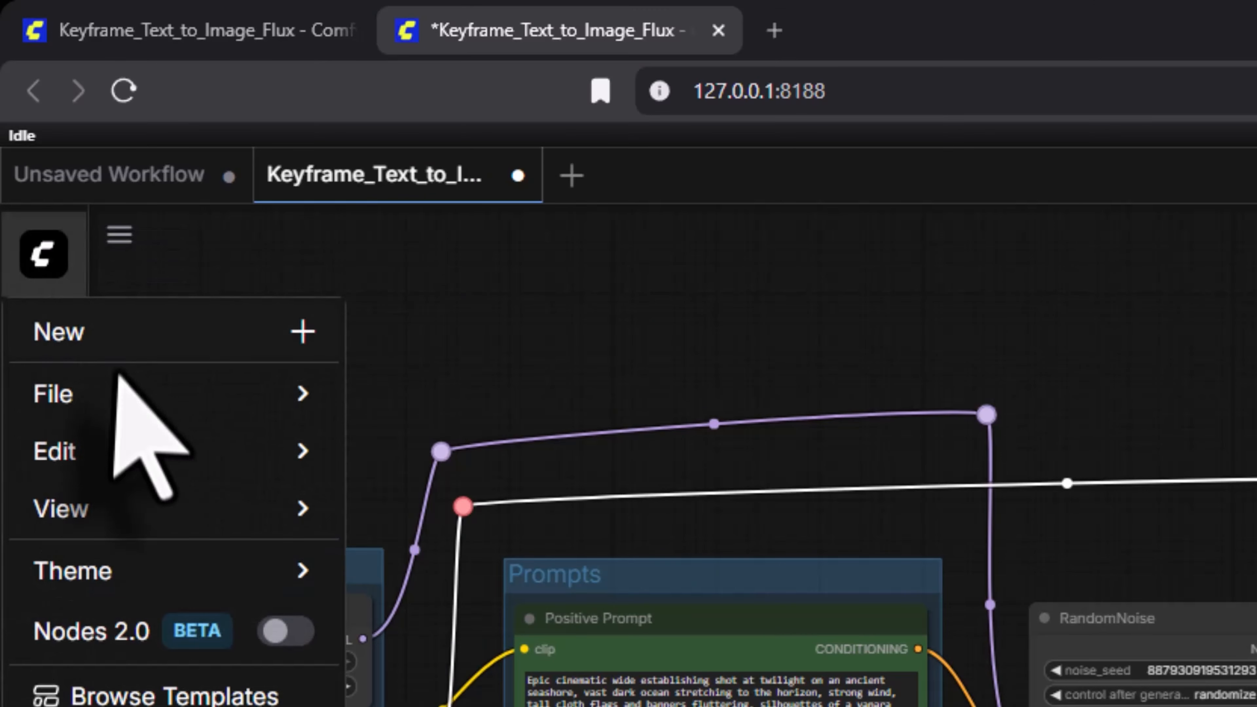
pyautogui.moveTo(29, 222)
pyautogui.click(442, 473)
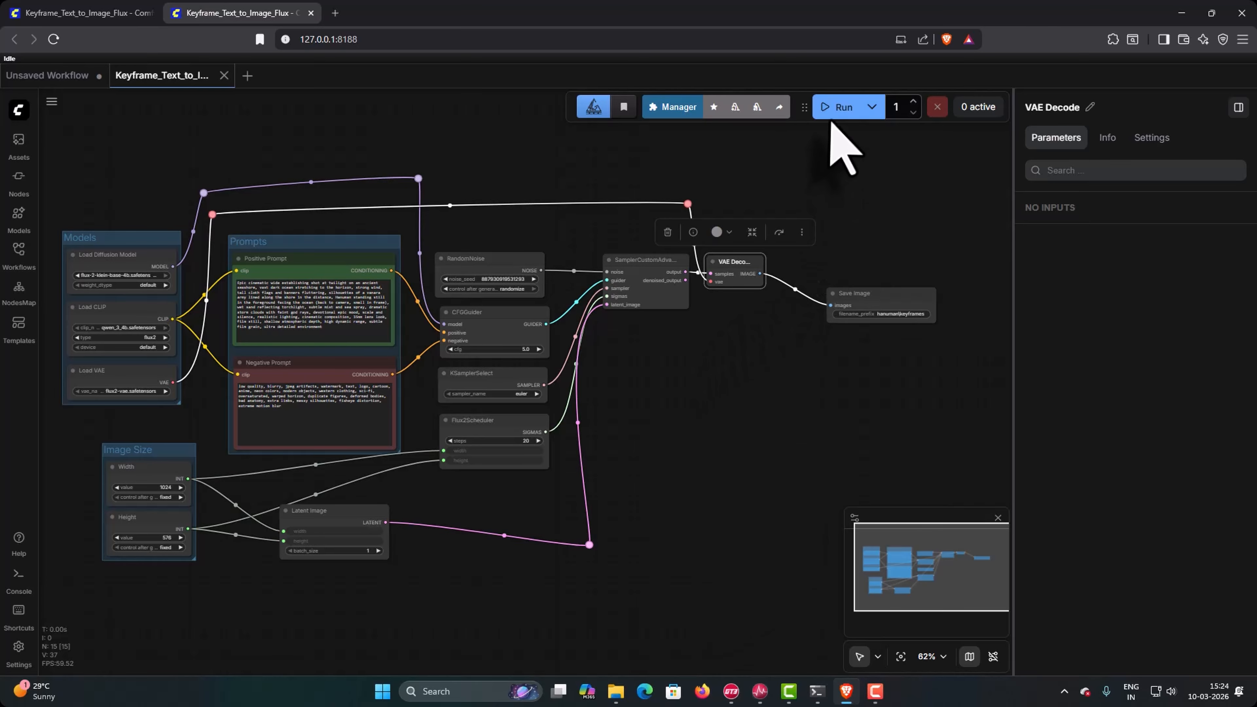
# Step: Run the workflow to generate the Keyframe 01 image and check it in the Save Image preview
pyautogui.click(835, 110)
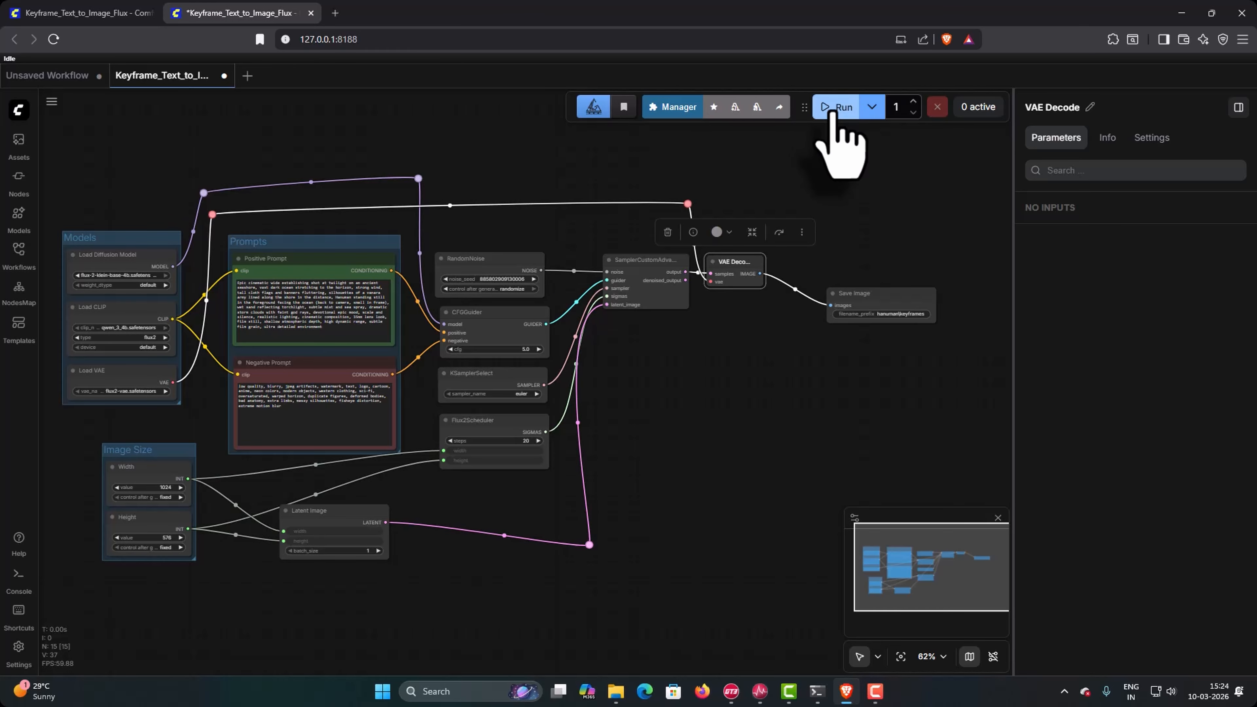
pyautogui.click(834, 110)
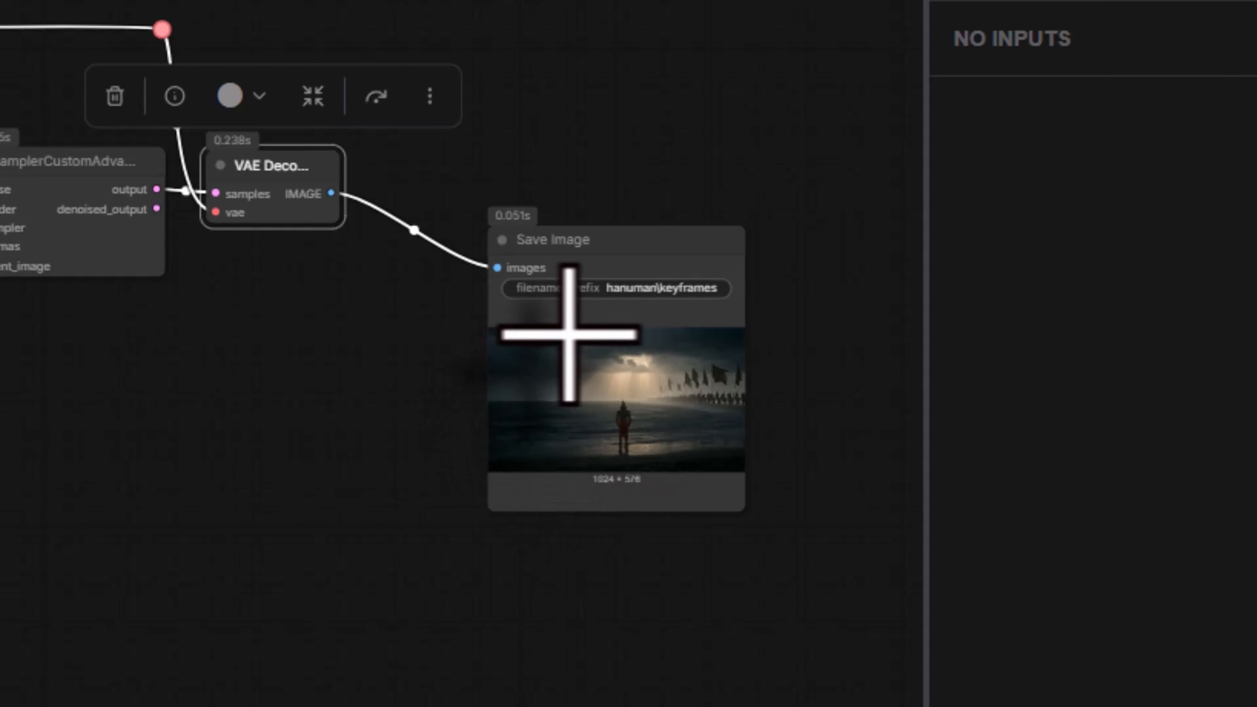
pyautogui.moveTo(386, 229); pyautogui.dragTo(497, 211)
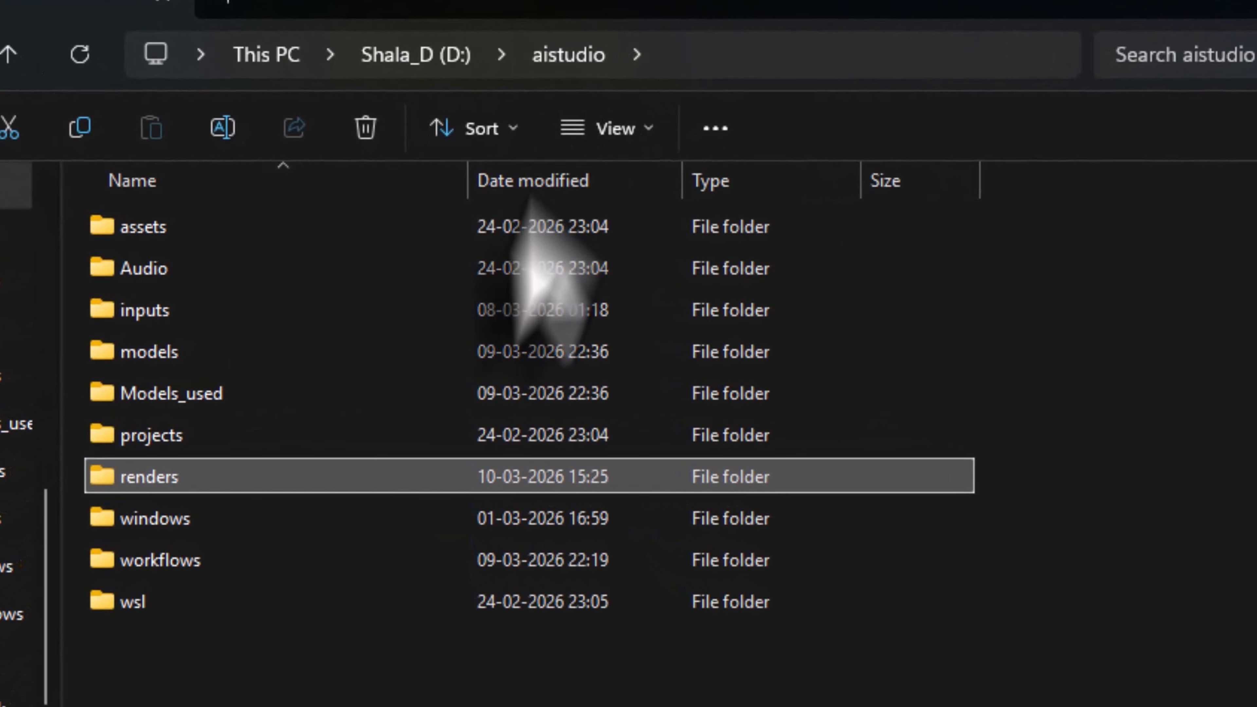
# Step: View the generated keyframes_00001_.png from the hanuman subfolder of aistudio\renders at full size, and close the image
pyautogui.doubleClick(194, 481)
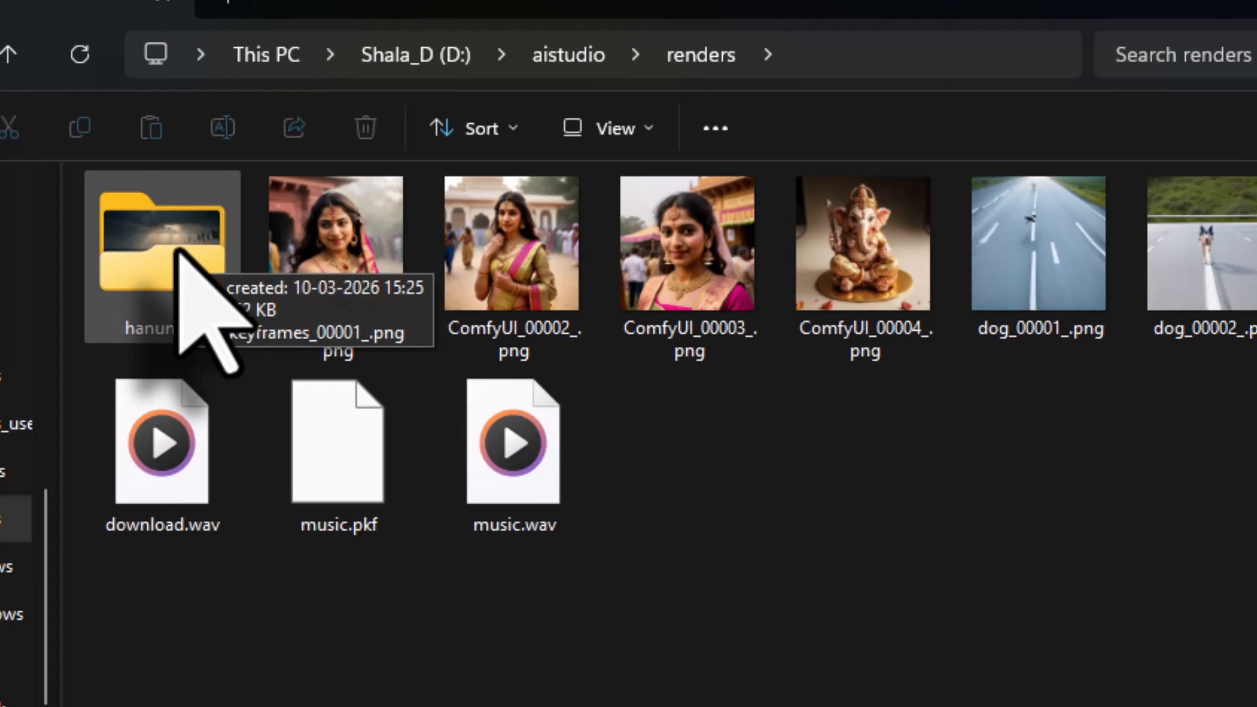
pyautogui.doubleClick(181, 260)
pyautogui.doubleClick(144, 312)
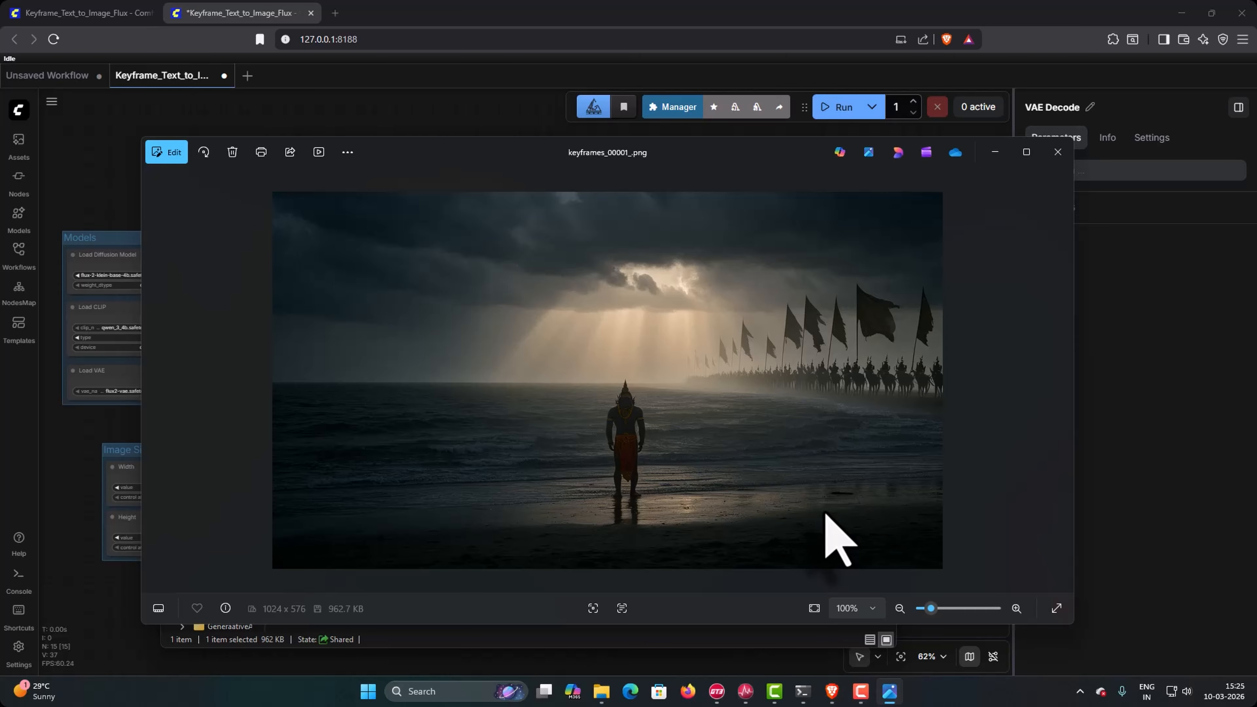
pyautogui.click(1057, 151)
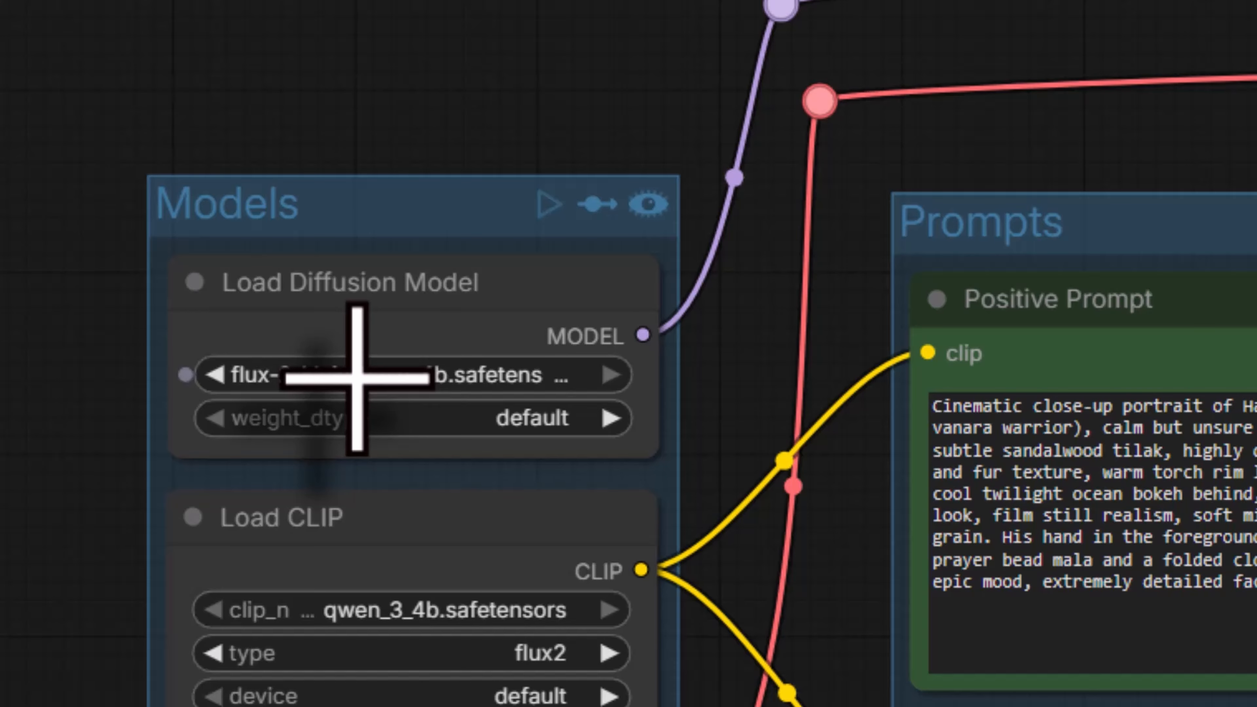
# Step: Set the Load Diffusion Model node's model to flux-2-klein-4b.safetensors
pyautogui.click(369, 374)
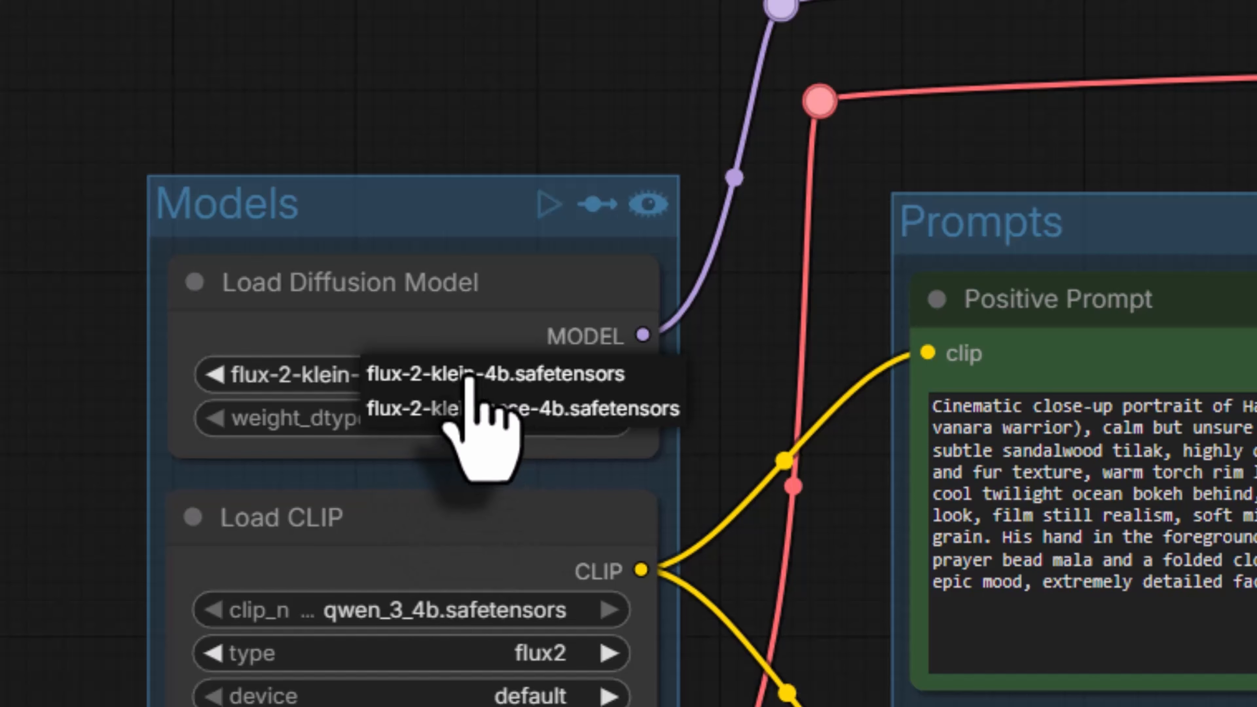
pyautogui.click(468, 381)
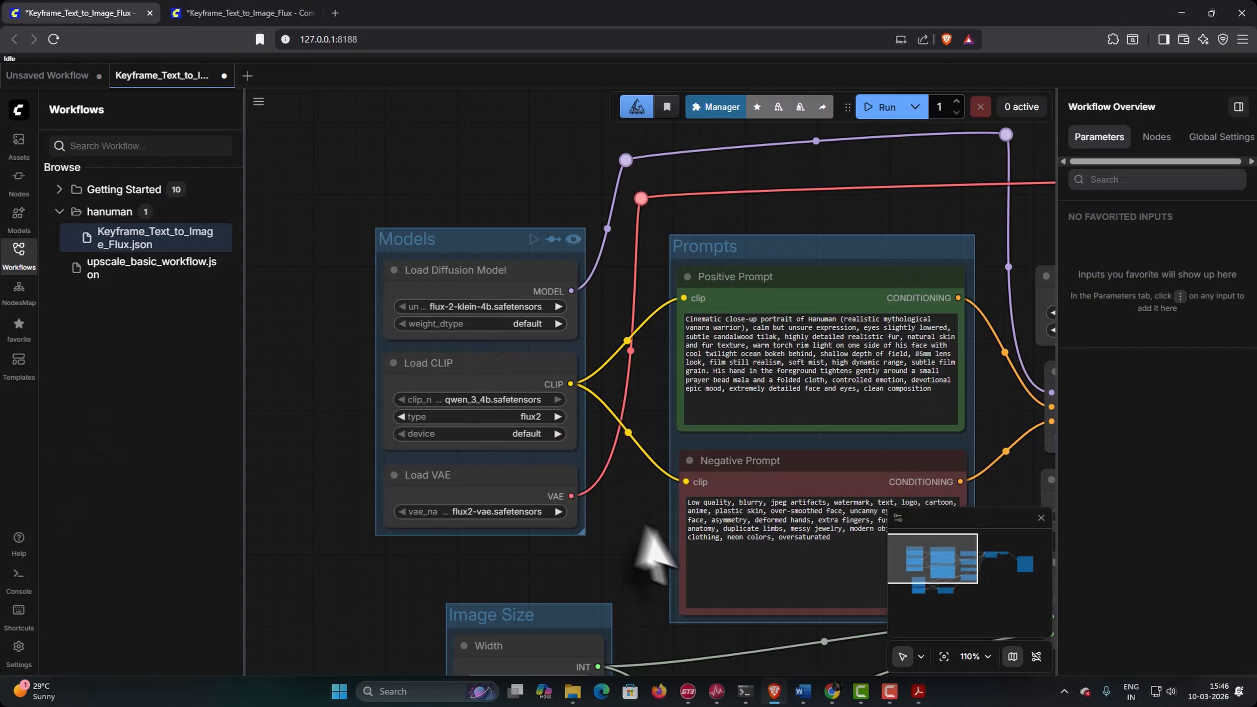
pyautogui.moveTo(659, 547); pyautogui.dragTo(496, 528)
pyautogui.scroll(-2, 496, 529)
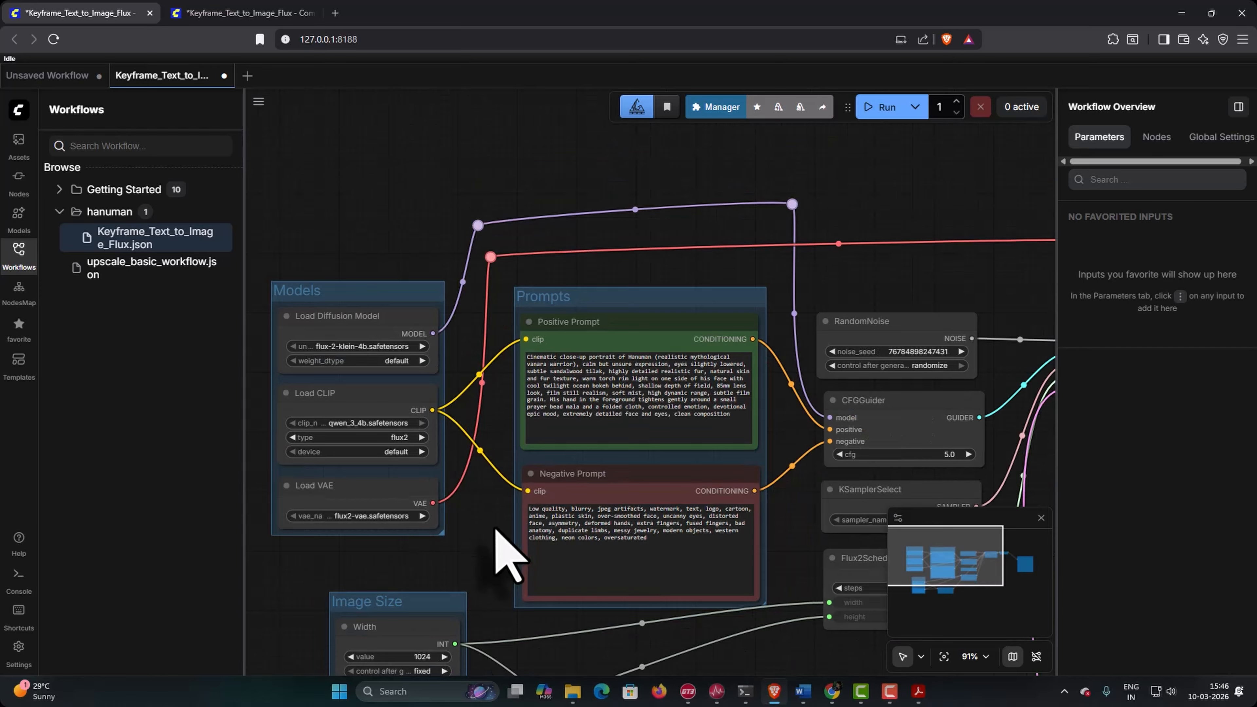
pyautogui.moveTo(787, 565); pyautogui.dragTo(560, 530)
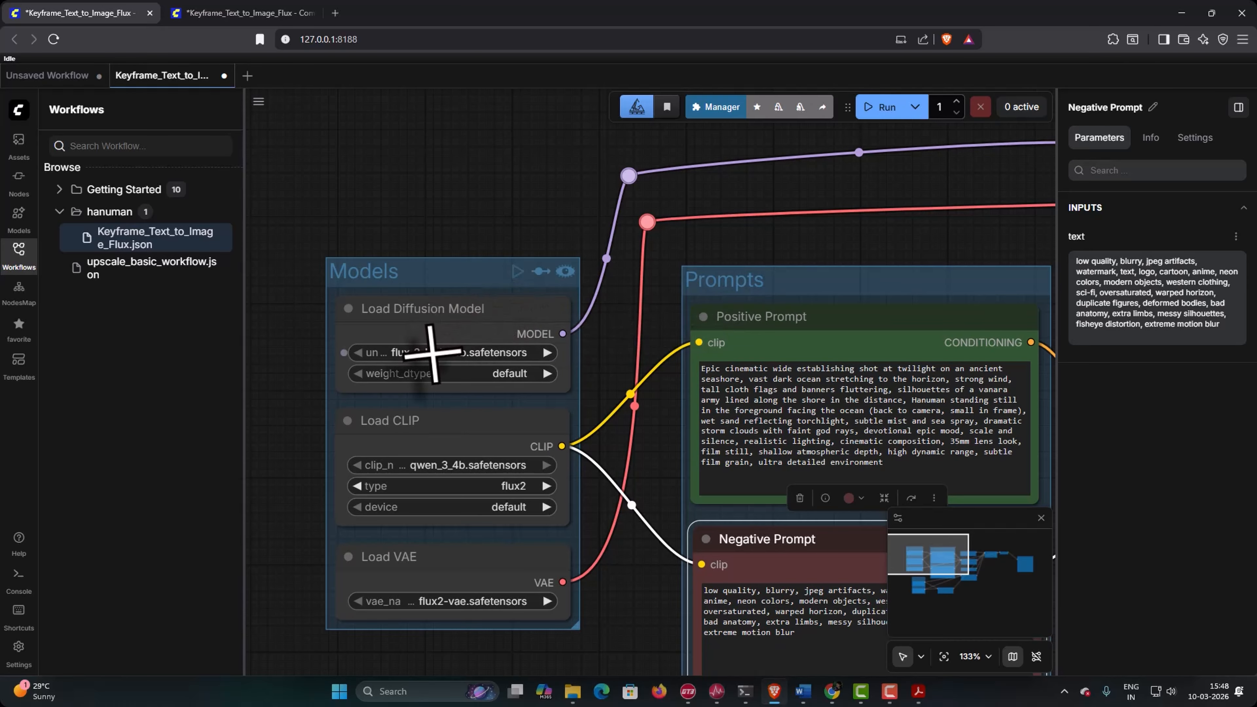
# Step: Run the workflow three times with the Keyframe 01 prompts to generate three image variations
pyautogui.moveTo(839, 257); pyautogui.dragTo(316, 223)
pyautogui.moveTo(905, 247); pyautogui.dragTo(277, 132)
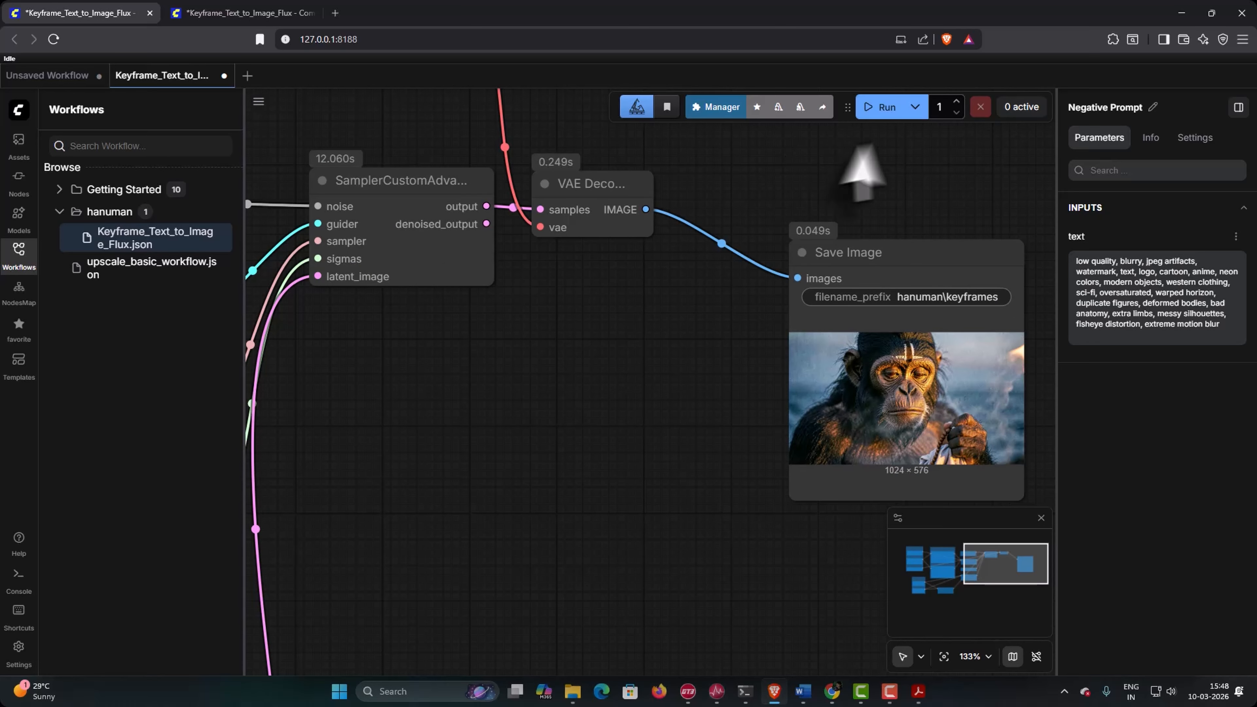
pyautogui.click(883, 109)
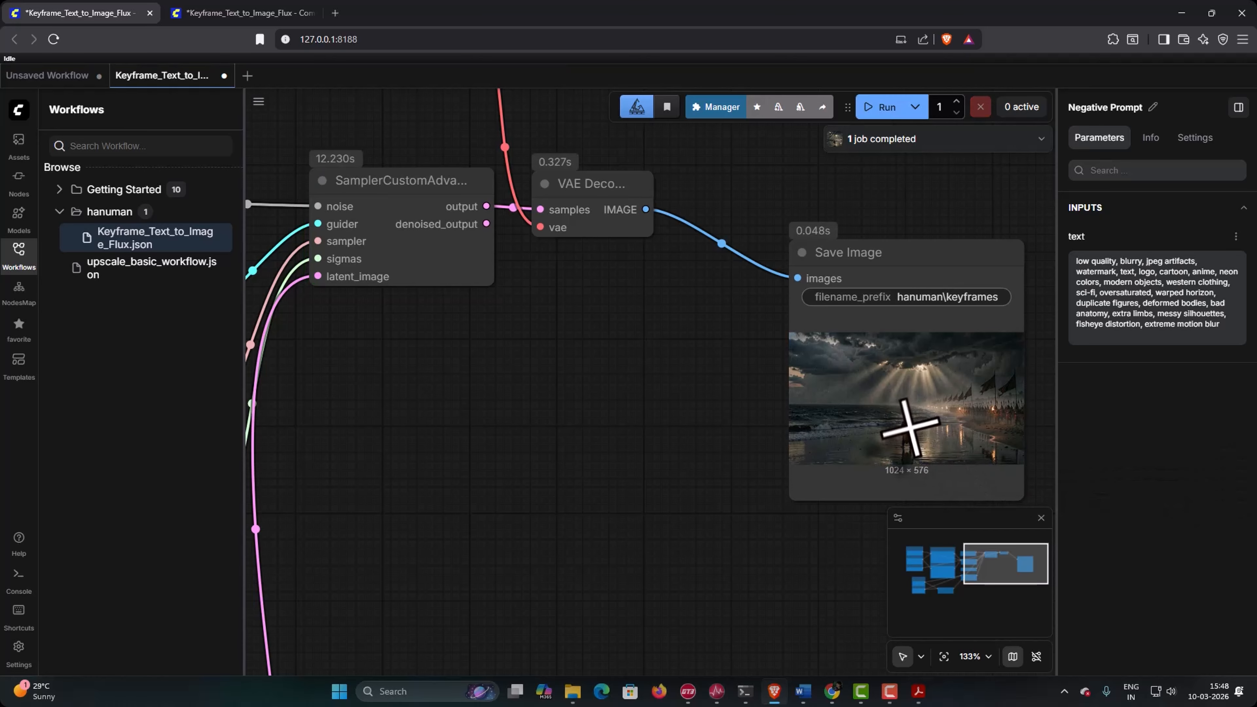
pyautogui.scroll(2, 949, 432)
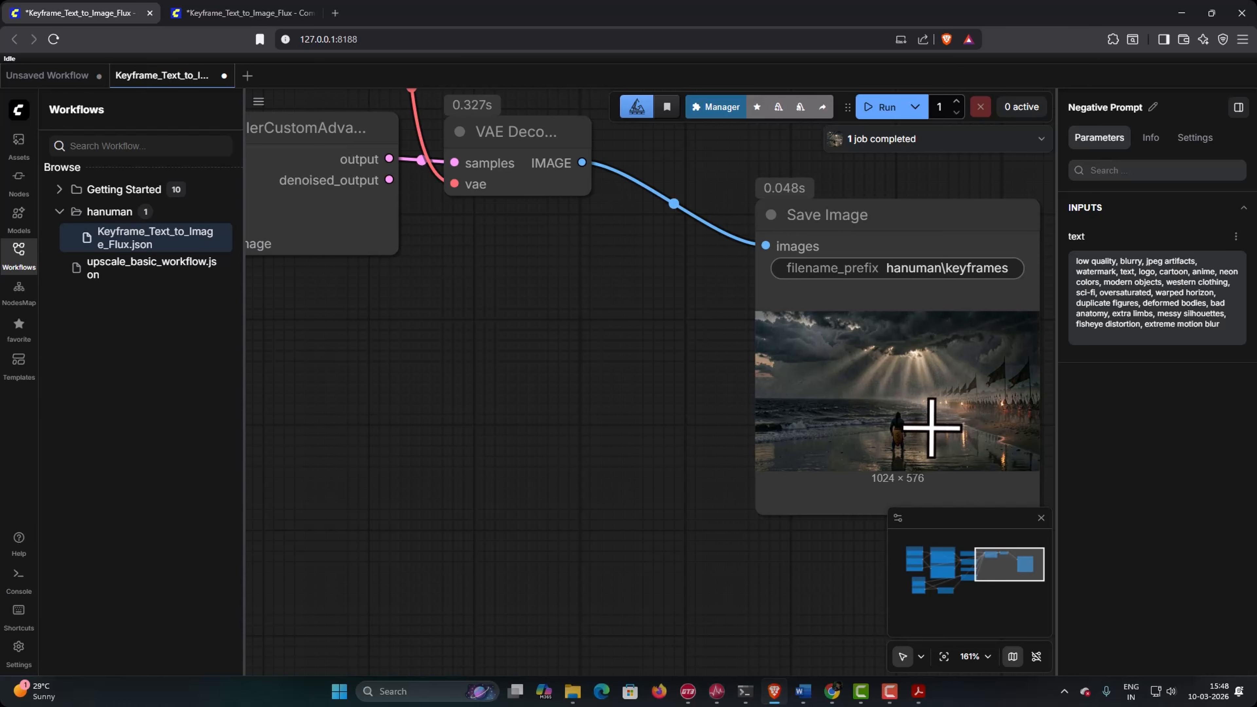
pyautogui.scroll(-1, 930, 430)
pyautogui.click(884, 108)
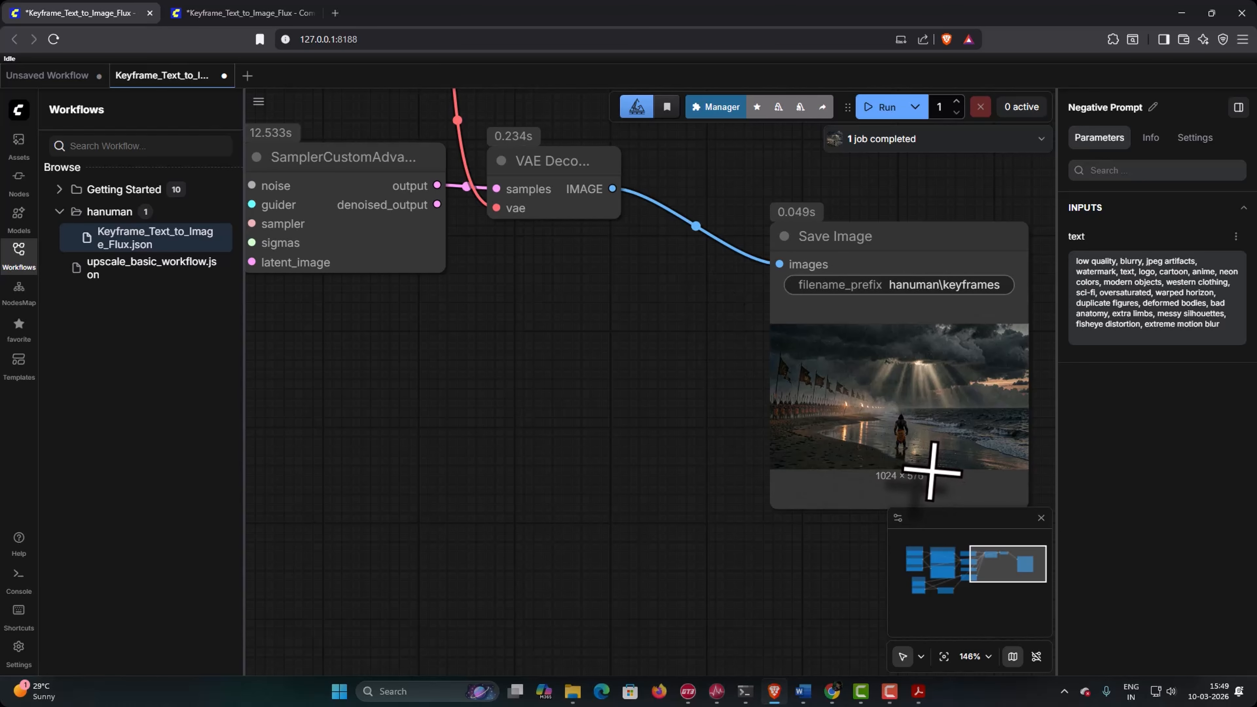
pyautogui.click(880, 109)
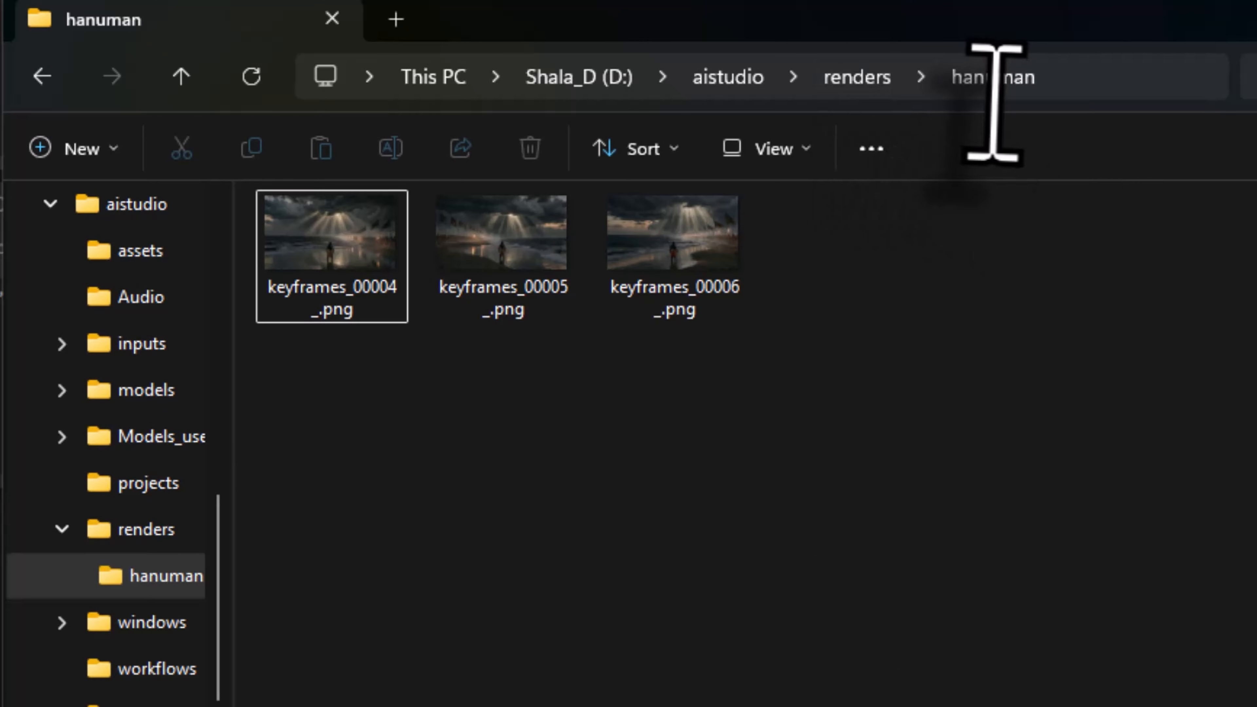
# Step: Rename keyframes_00004_.png in the renders\hanuman folder as Keyframe01A.png
pyautogui.click(325, 246)
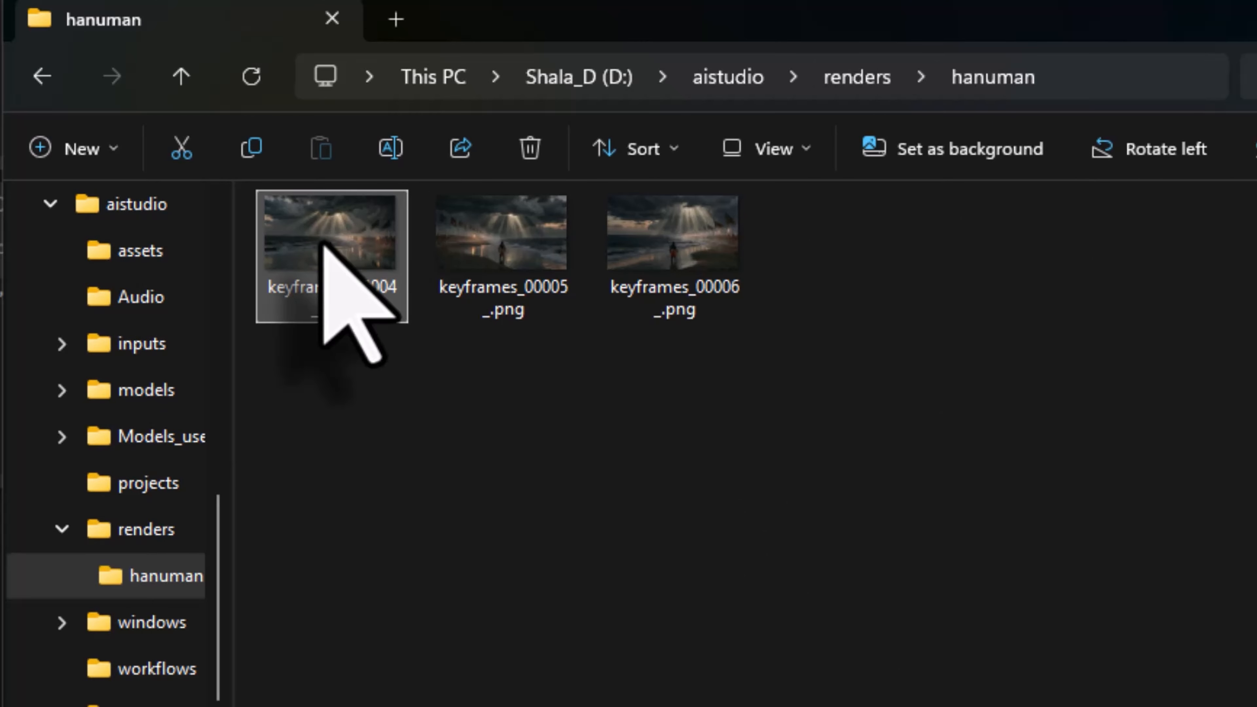
pyautogui.rightClick(286, 251)
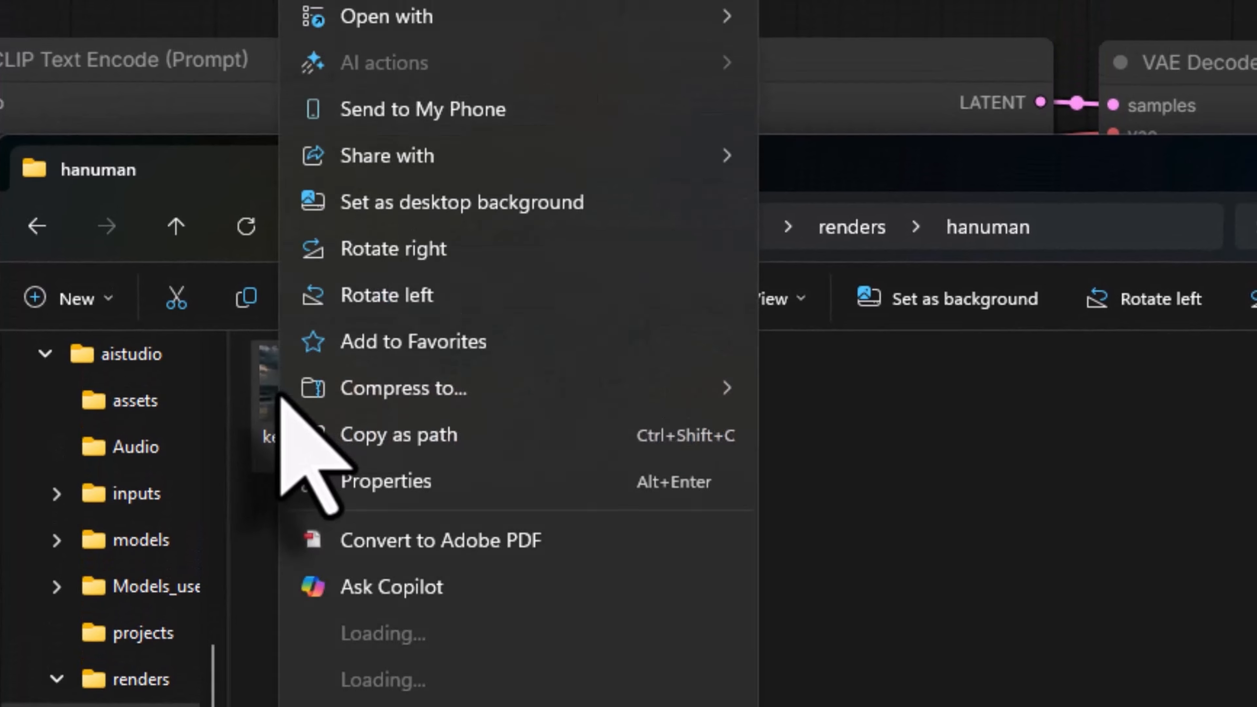
pyautogui.click(513, 57)
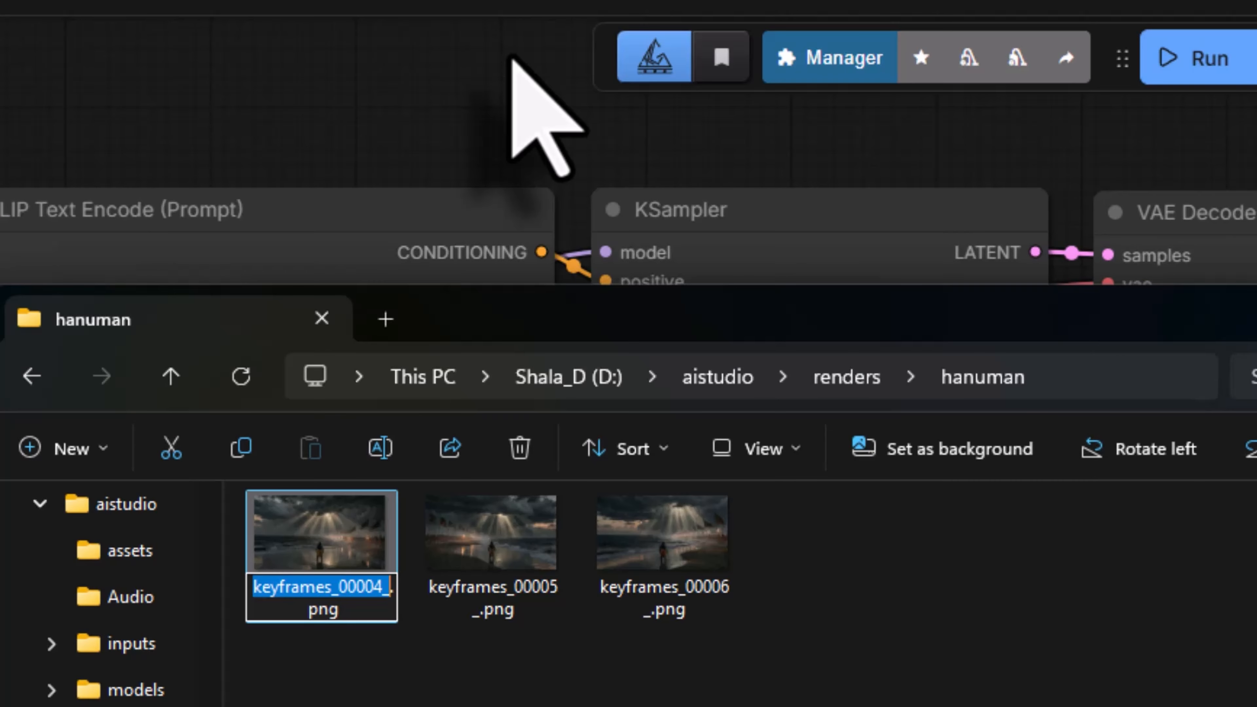
pyautogui.write('K')
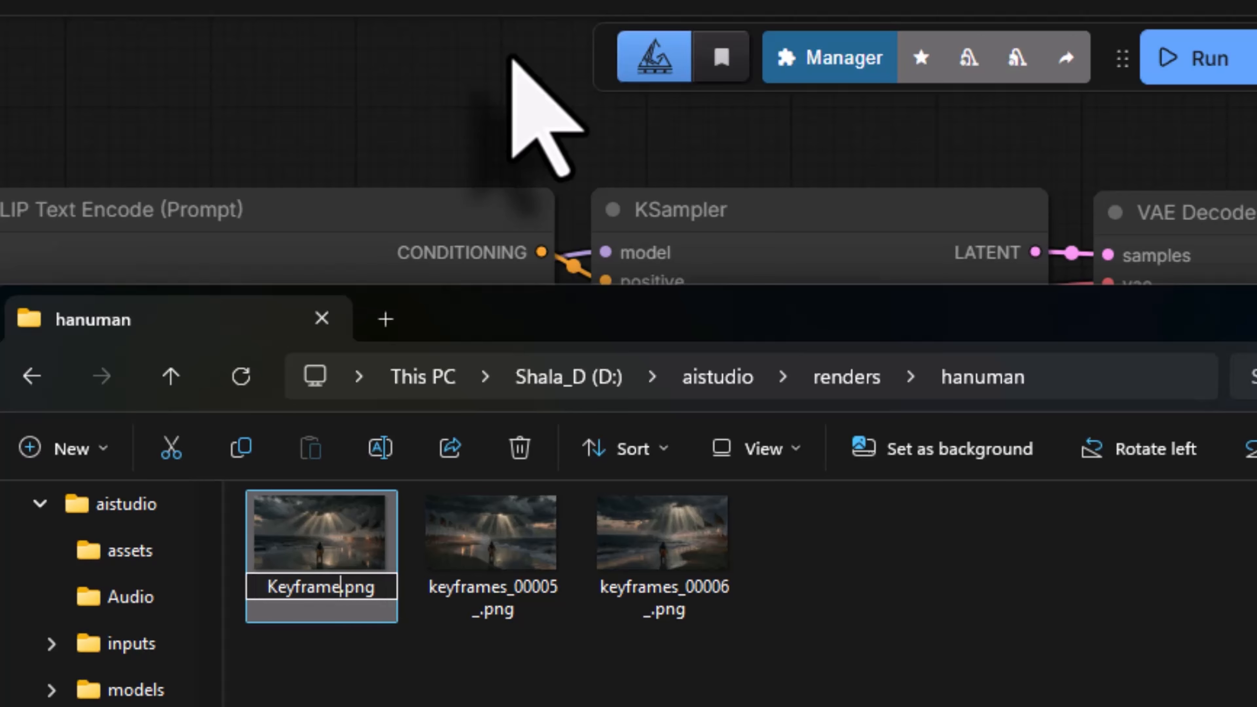
pyautogui.press('Return')
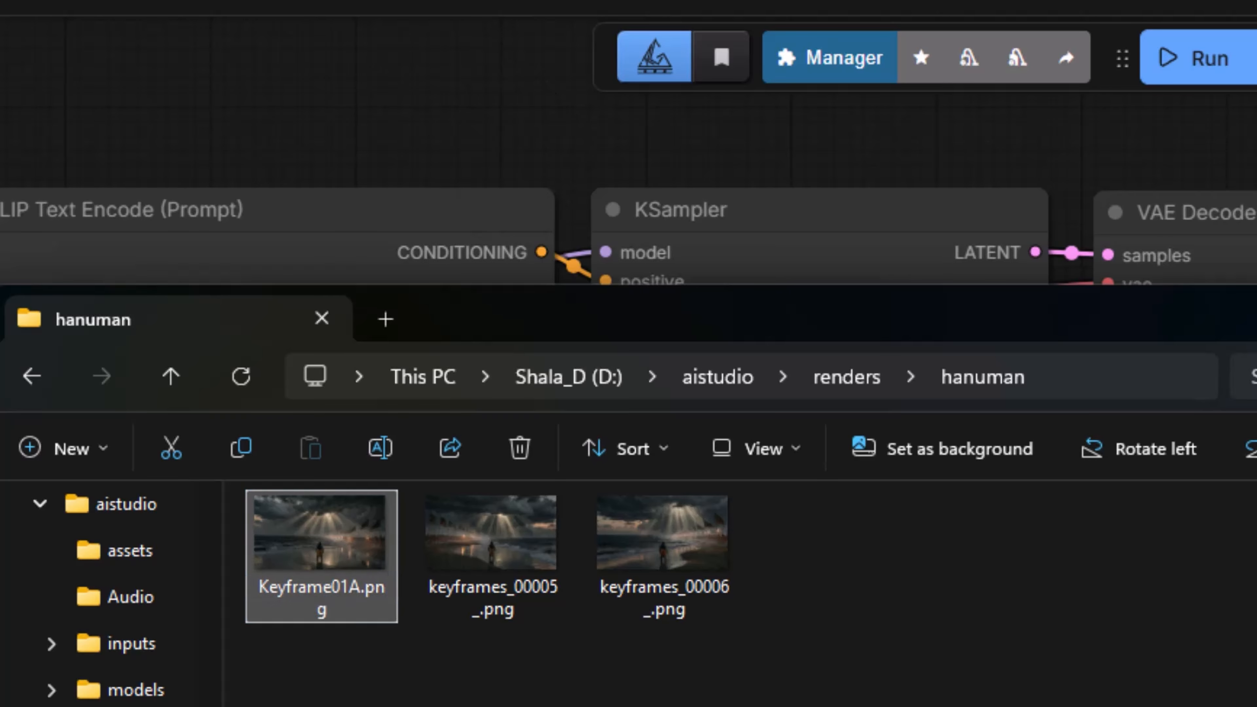
pyautogui.rightClick(322, 566)
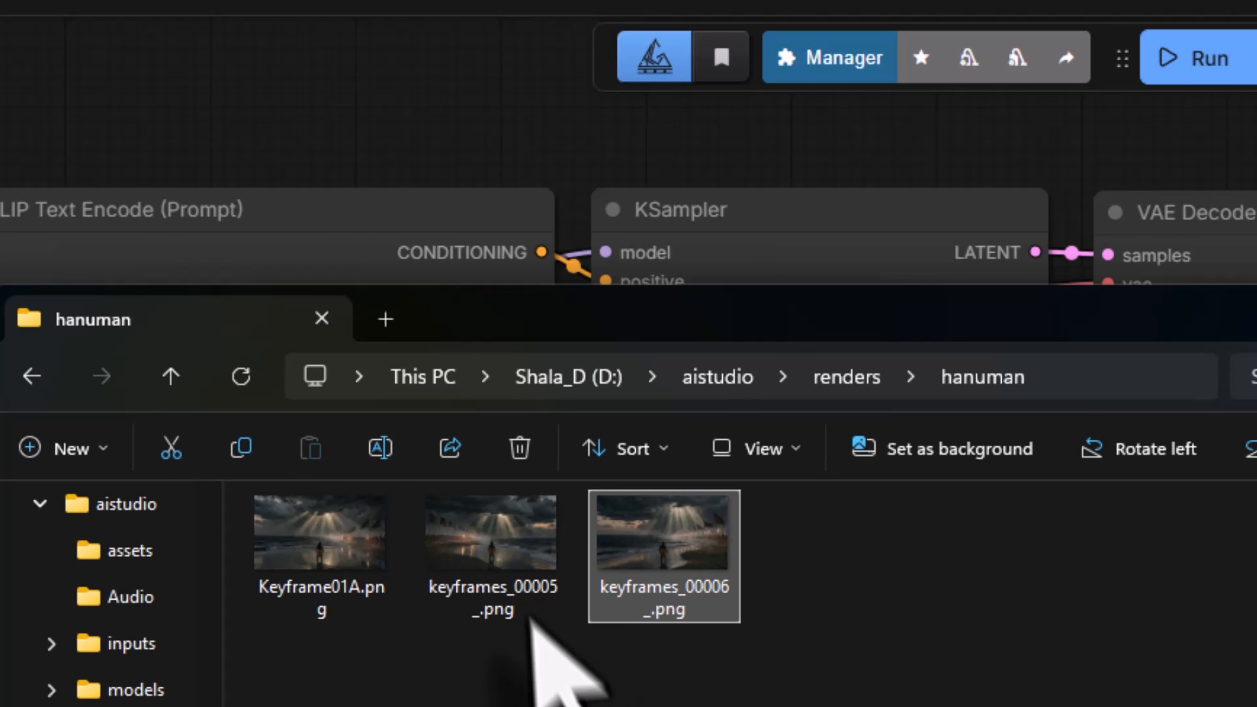
# Step: Rename keyframes_00005_.png in the hanuman folder as Keyframe01B.png
pyautogui.click(489, 535)
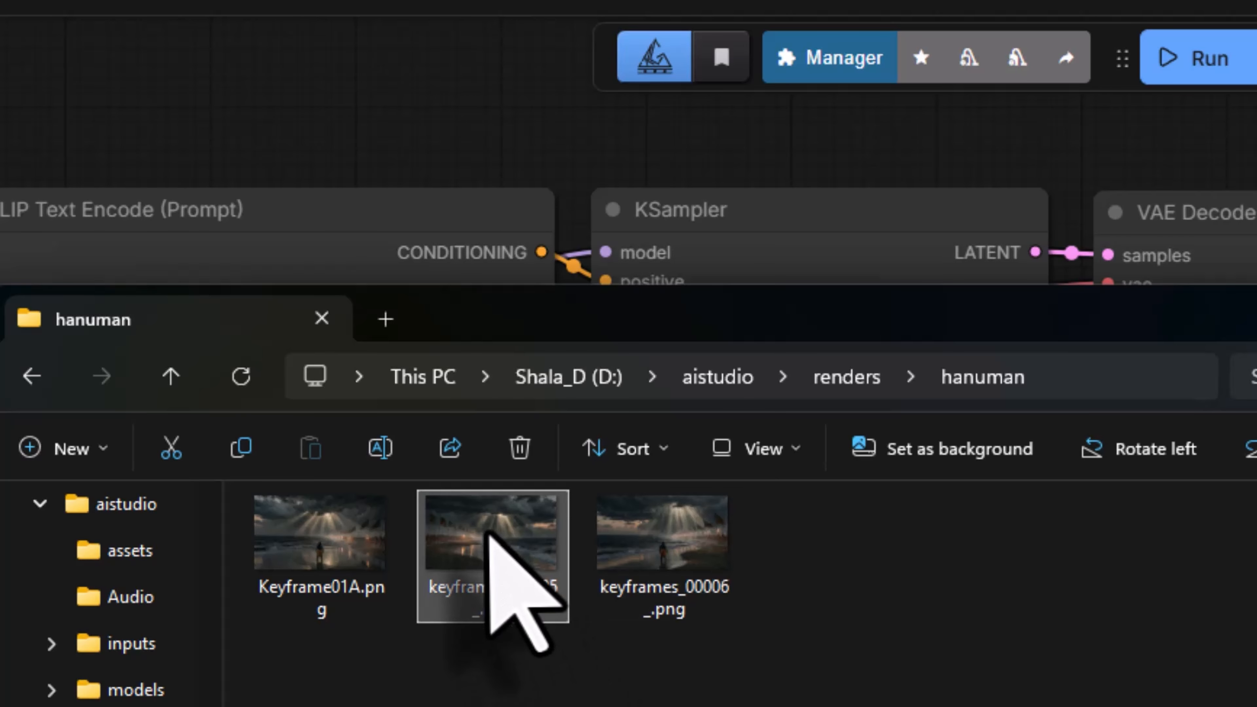
pyautogui.rightClick(489, 534)
pyautogui.click(712, 112)
pyautogui.write('Keyframe01A')
pyautogui.press('BackSpace')
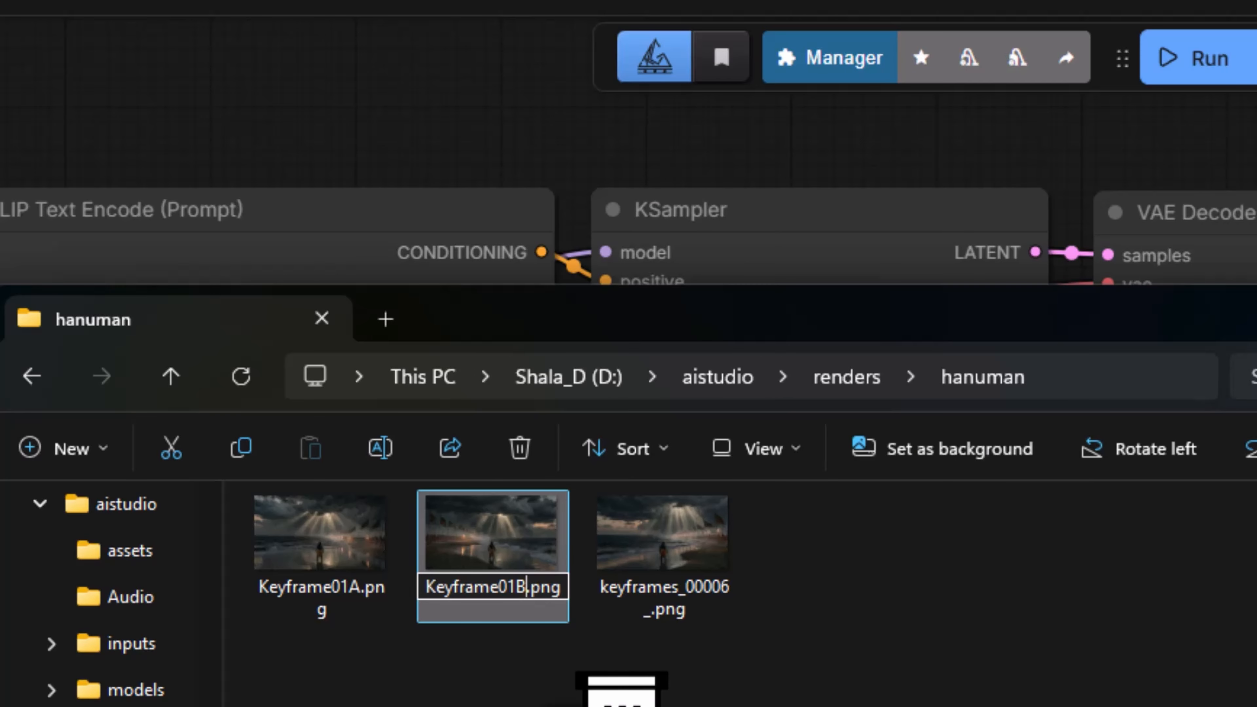
pyautogui.press('Return')
# Step: Rename keyframes_00006_.png in the hanuman folder as Keyframe01C.png
pyautogui.click(663, 589)
pyautogui.rightClick(644, 631)
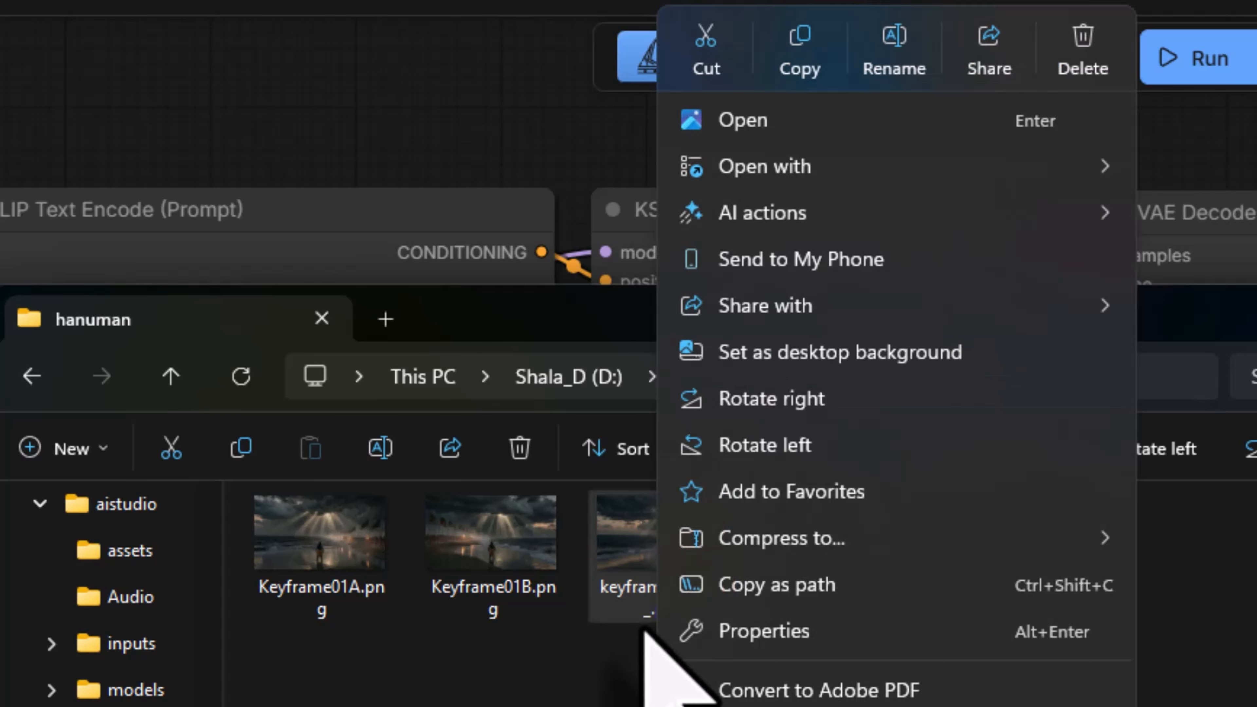
pyautogui.click(893, 49)
pyautogui.write('Keyframe01A')
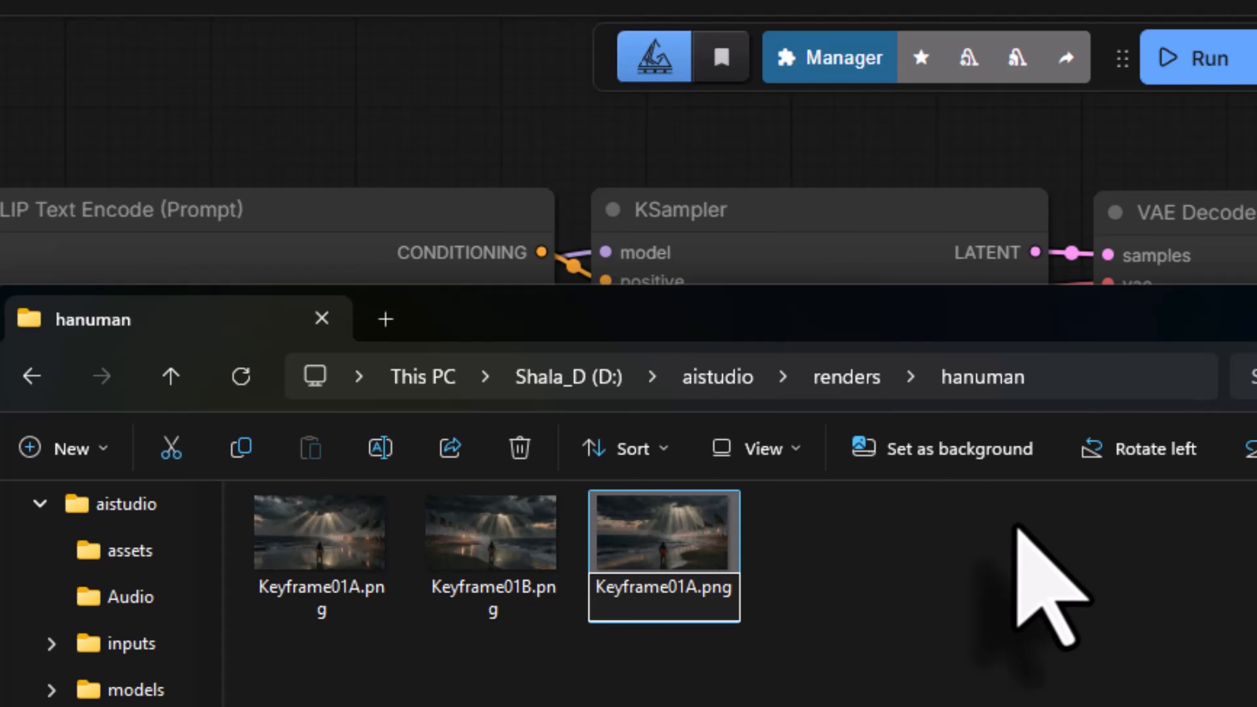
pyautogui.press('BackSpace')
pyautogui.write('C')
pyautogui.press('Return')
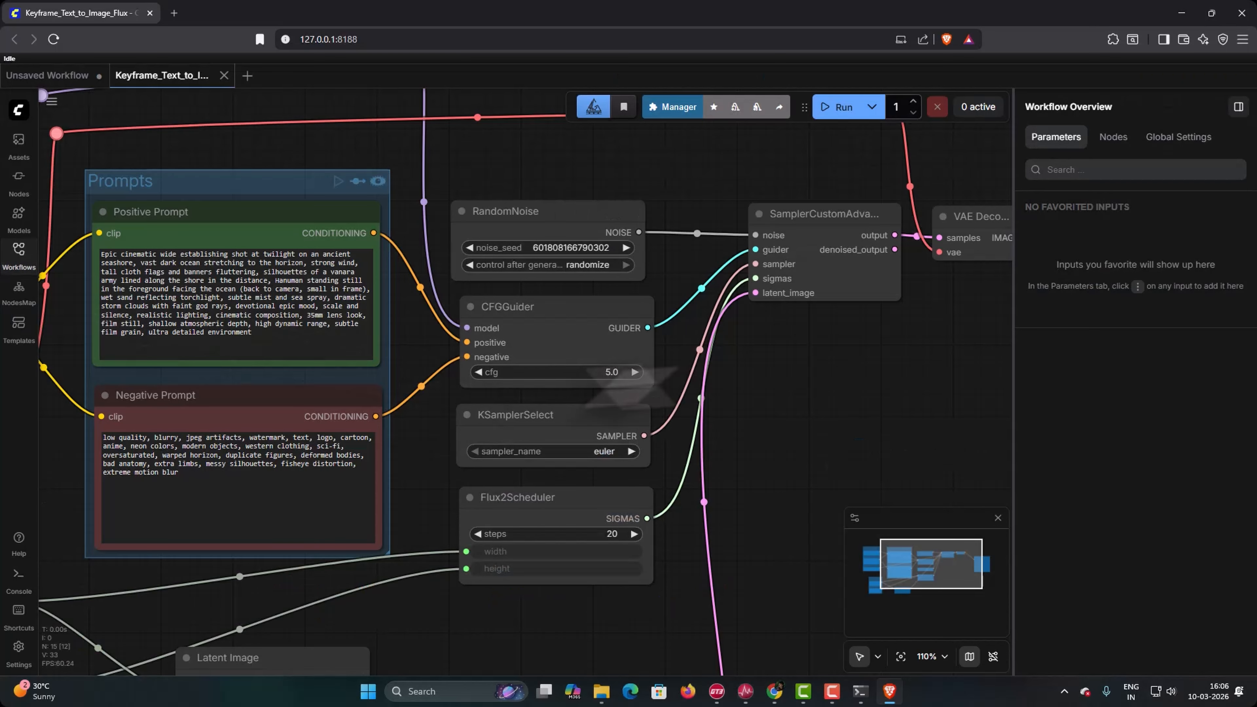
# Step: Hide the Workflow Overview in ComfyUI to give the node graph more room
pyautogui.click(1237, 106)
pyautogui.moveTo(801, 420); pyautogui.dragTo(1030, 446)
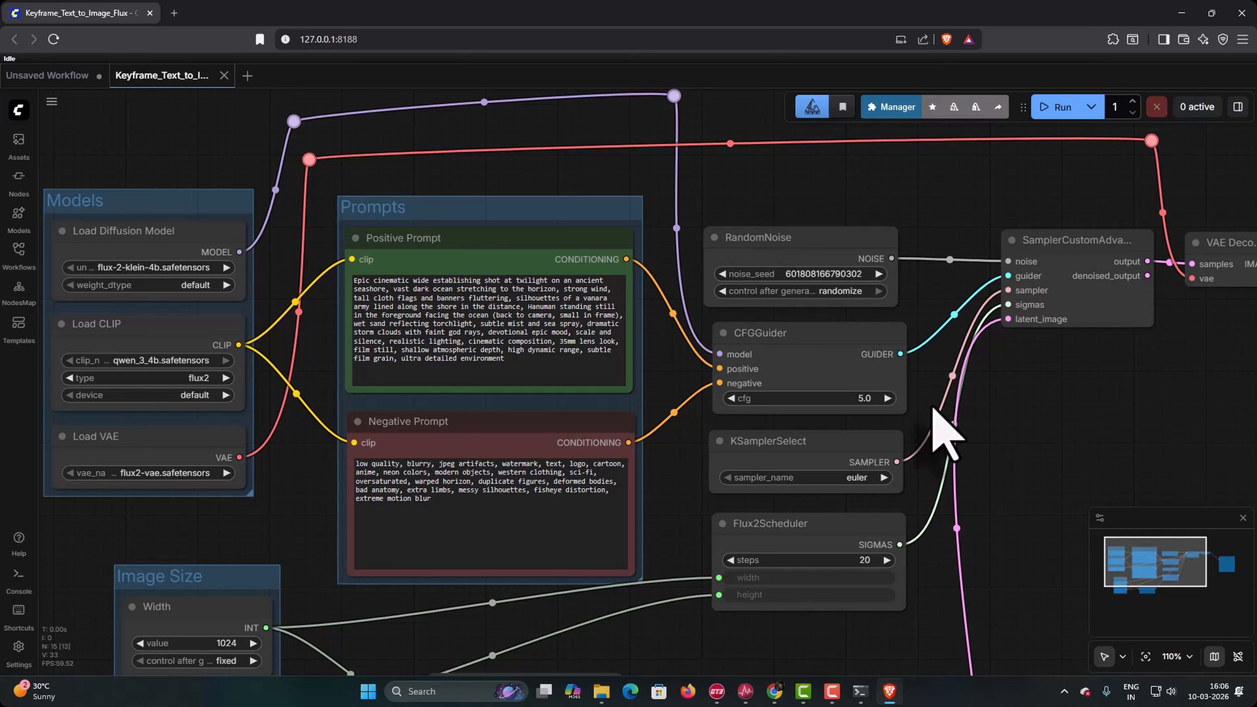
pyautogui.moveTo(1050, 440); pyautogui.dragTo(961, 432)
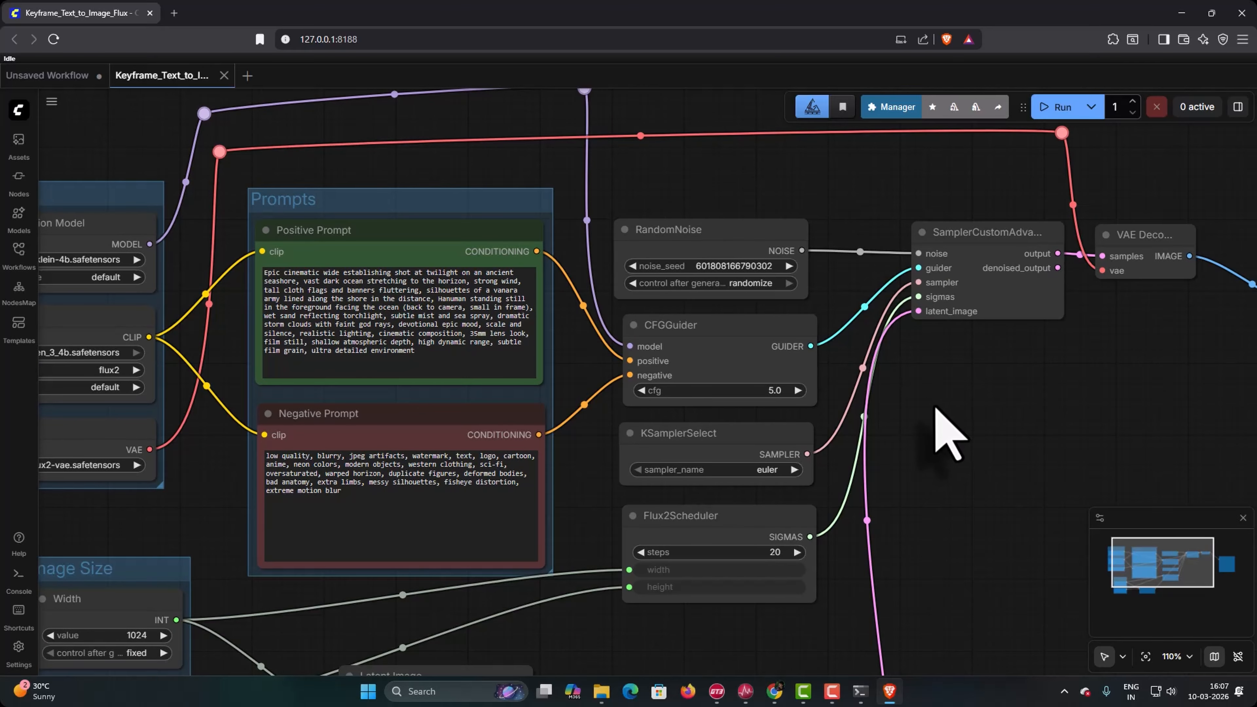